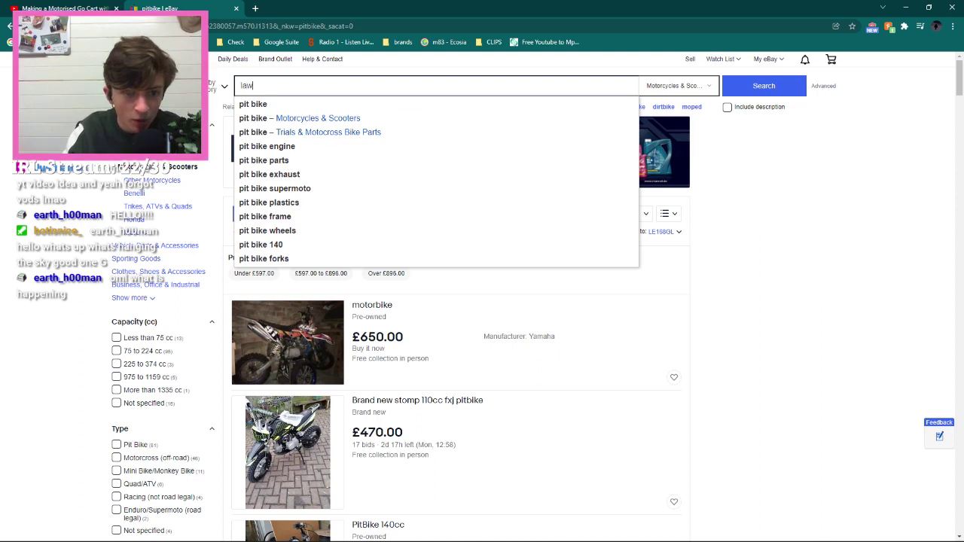
Replace the eBay search query with "lawn mowere engine" and run the search.
type("m")
key("Home")
type("ride on")
key("End")
type("ower not working")
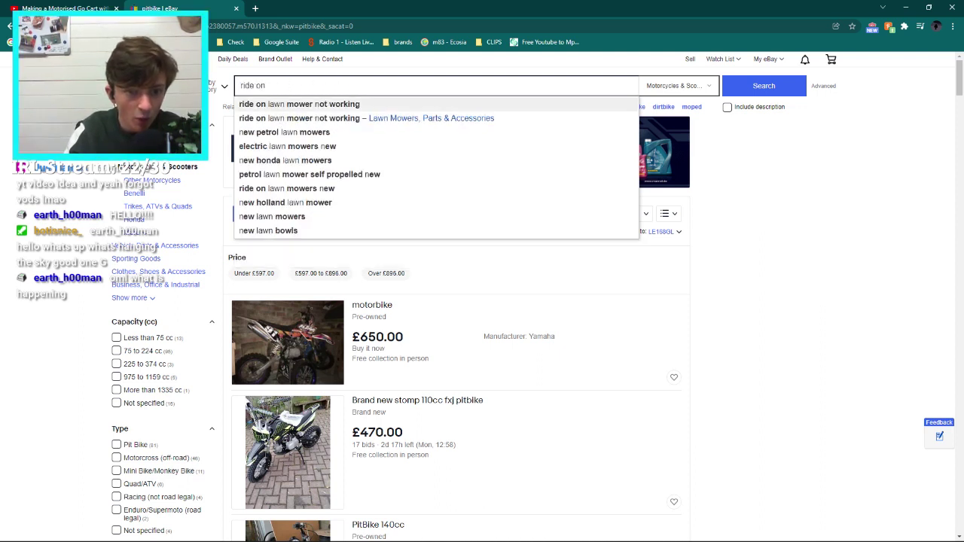
type("lawn")
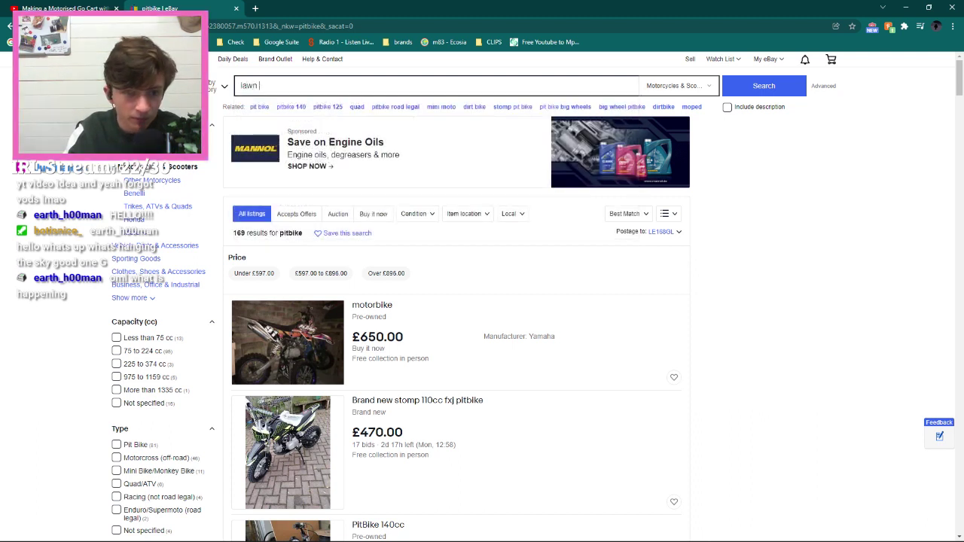
type(" mowe")
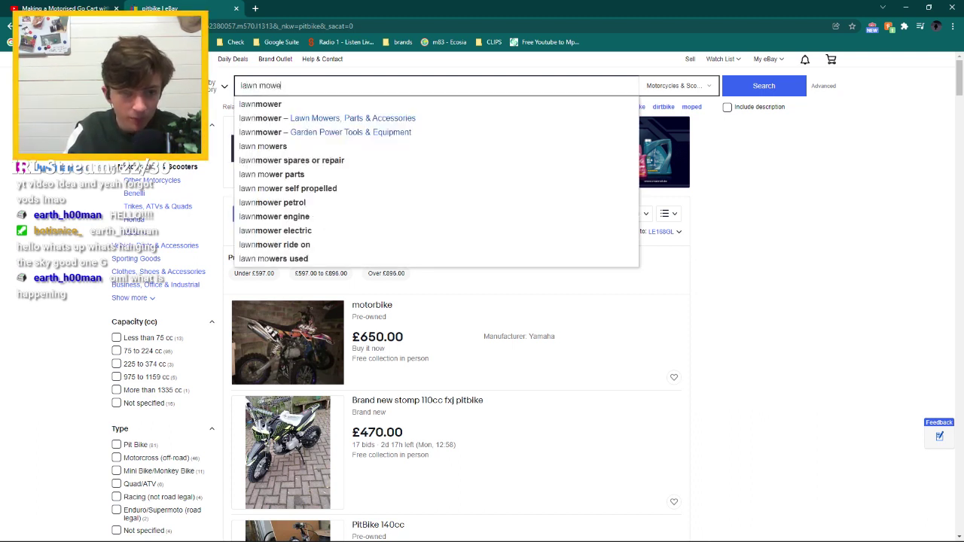
key("BackSpace")
key("BackSpace")
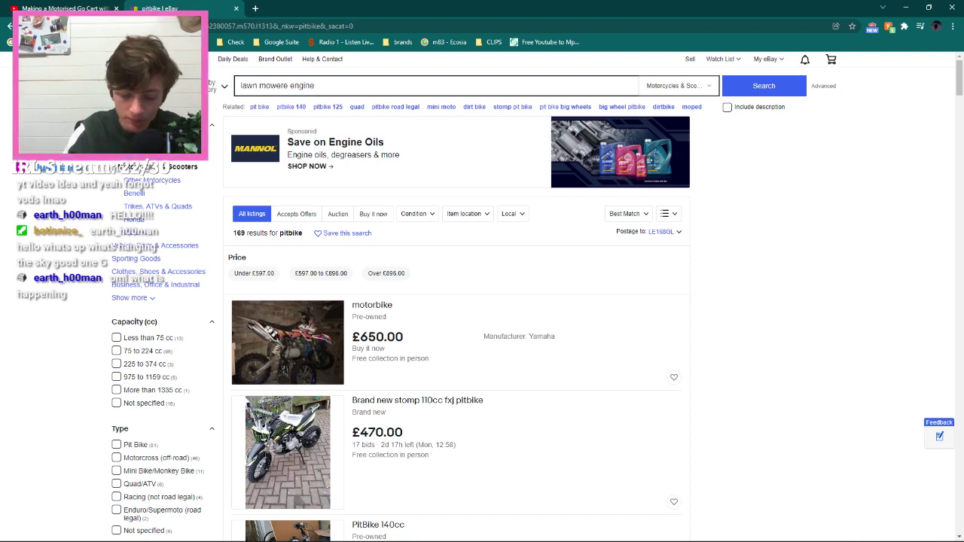
key("Return")
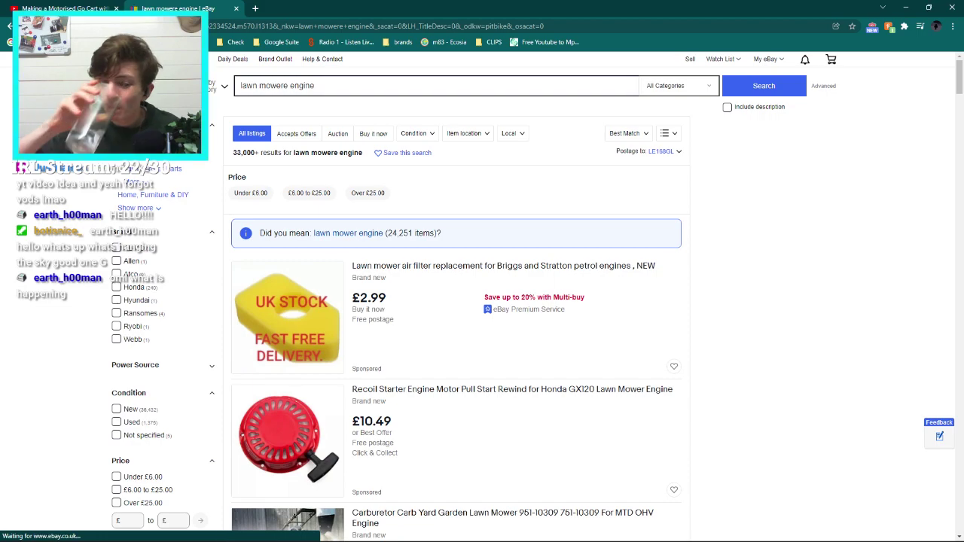
Look through the lawn mower engine listings, comparing the engines on offer and their prices.
scroll(558, 241, "down", 6)
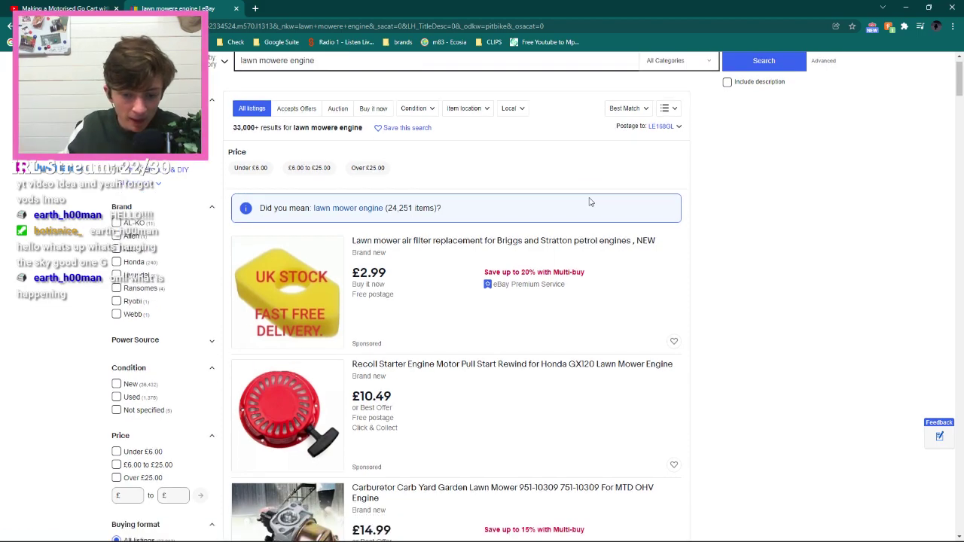
scroll(558, 241, "down", 2)
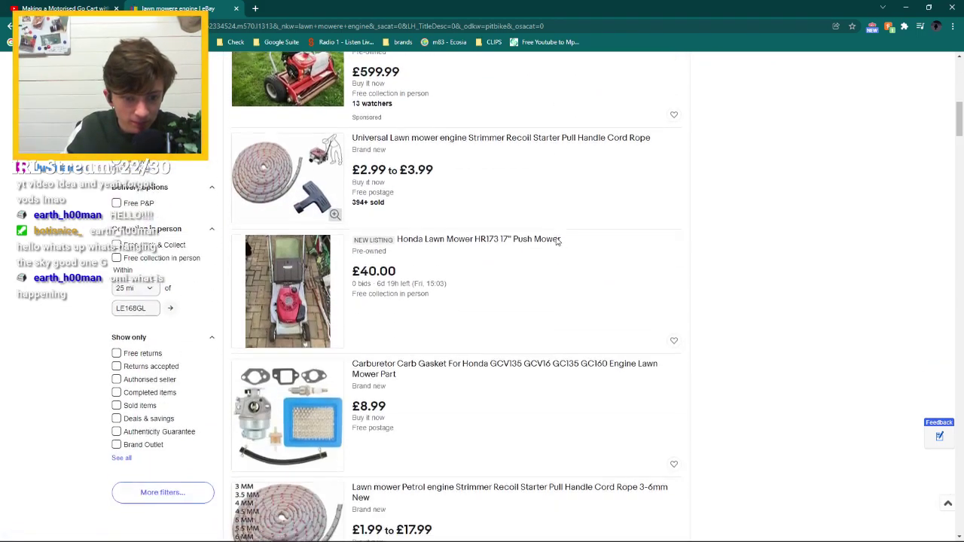
scroll(556, 241, "up", 1)
scroll(555, 241, "down", 1)
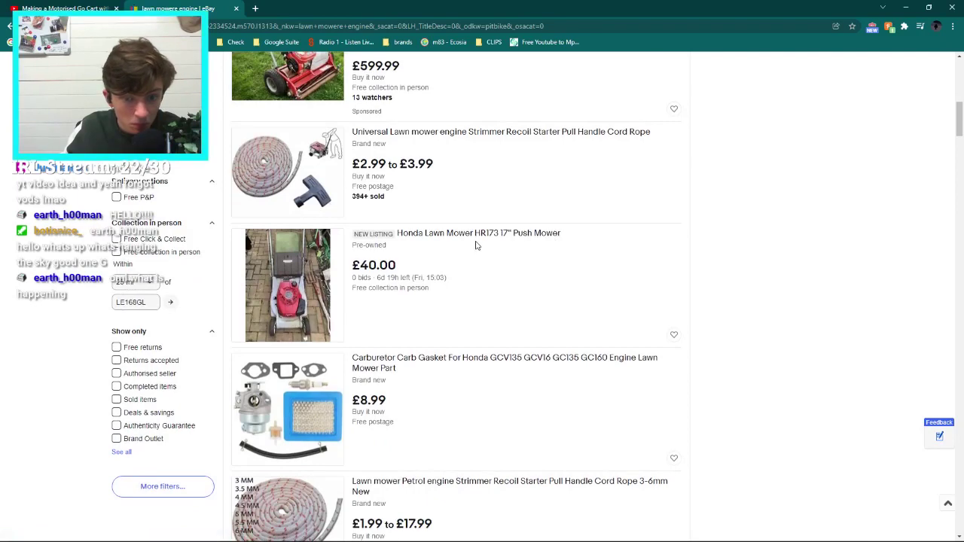
scroll(308, 282, "down", 2)
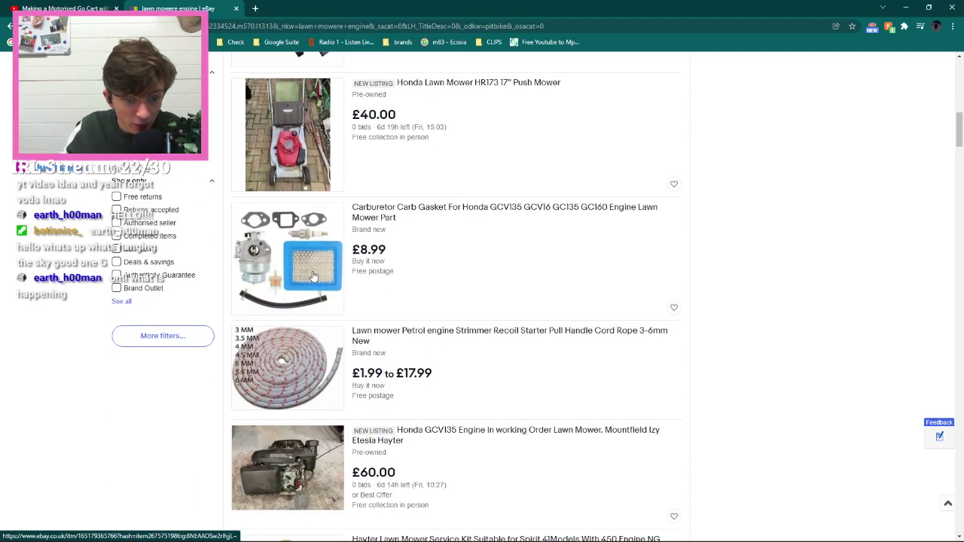
scroll(314, 277, "down", 4)
scroll(312, 275, "up", 1)
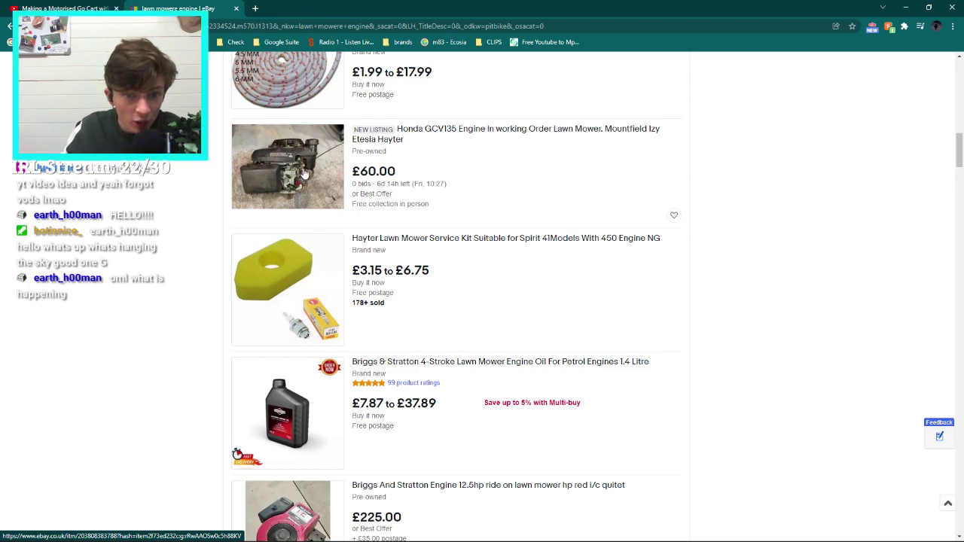
scroll(334, 170, "down", 9)
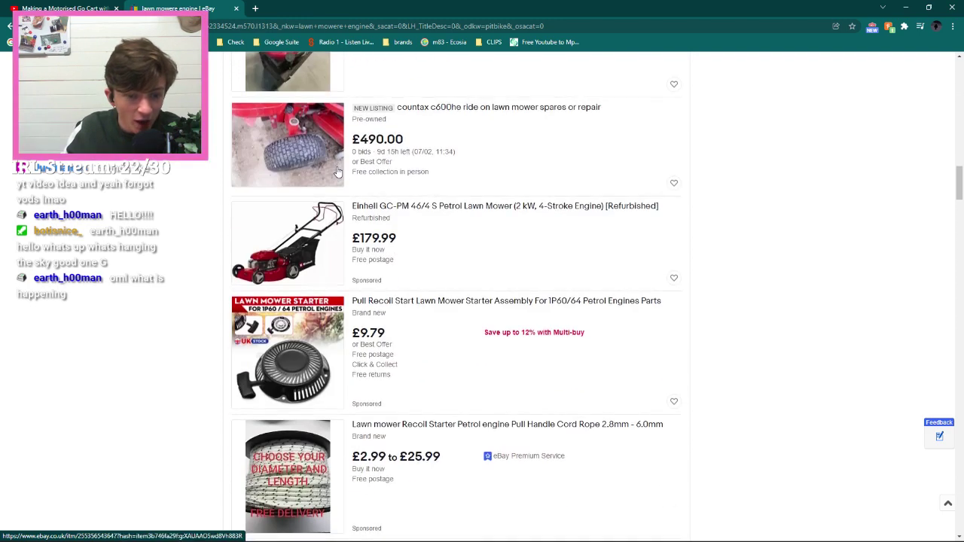
scroll(338, 172, "down", 1)
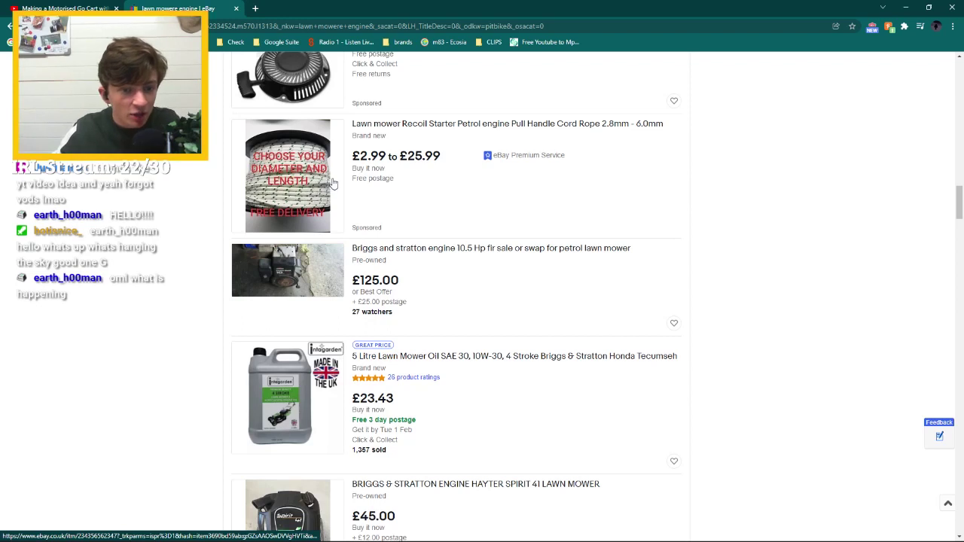
scroll(334, 183, "down", 2)
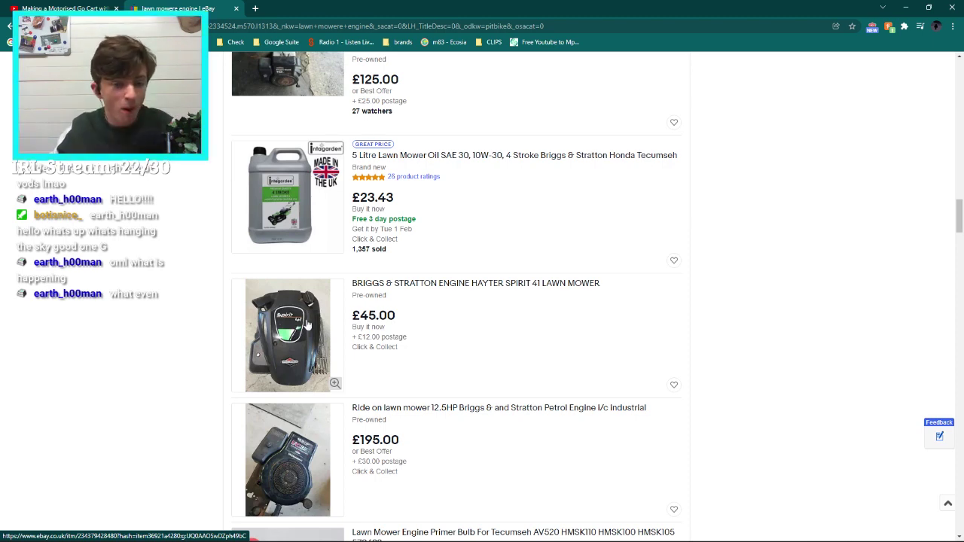
scroll(307, 324, "down", 10)
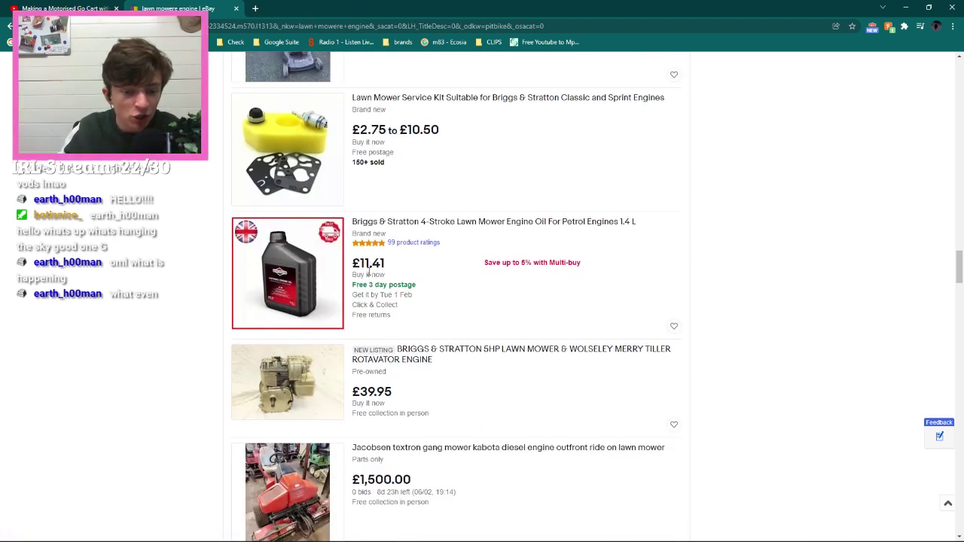
scroll(368, 275, "down", 4)
scroll(368, 274, "down", 3)
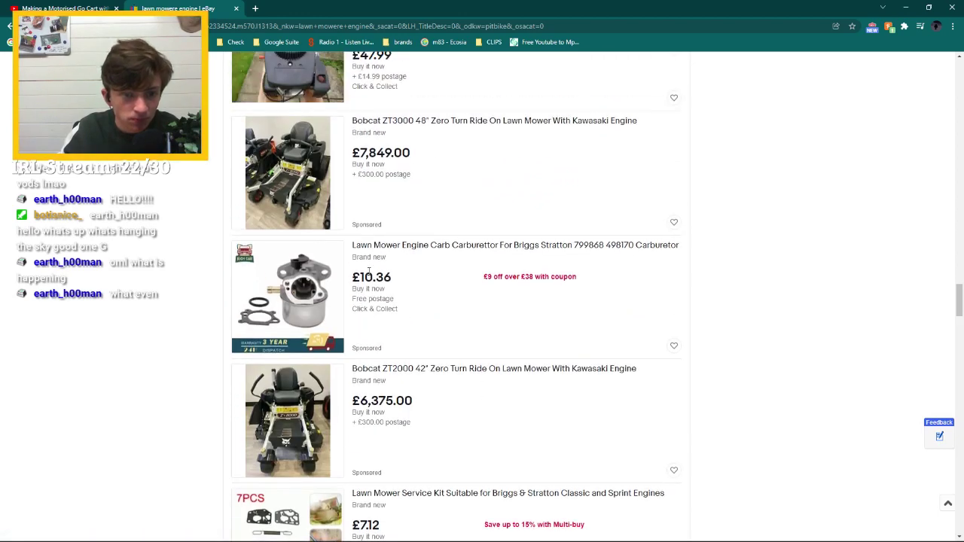
scroll(368, 273, "up", 2)
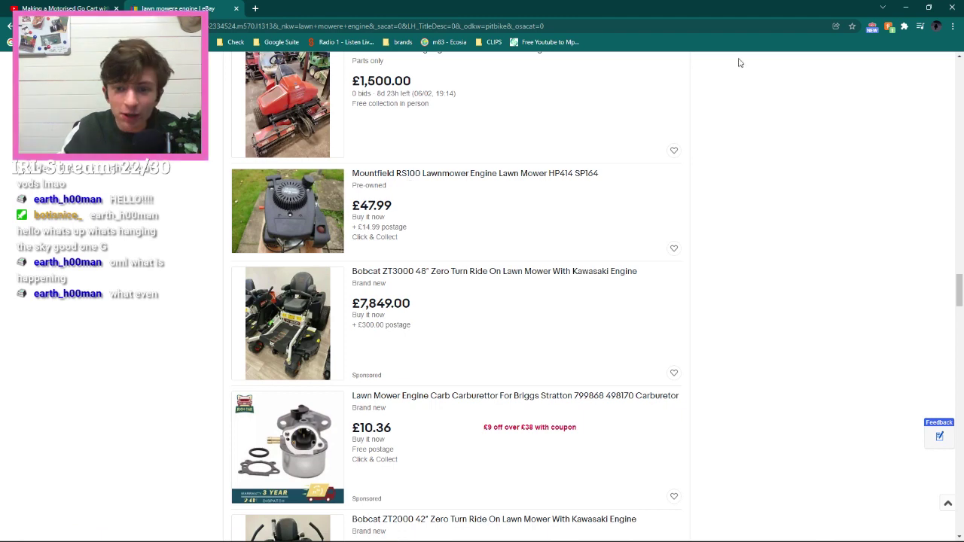
Switch to Blender, open the Shading workspace and set its 3D viewport to solid shading.
left_click(908, 6)
middle_click_drag(532, 213, 409, 264)
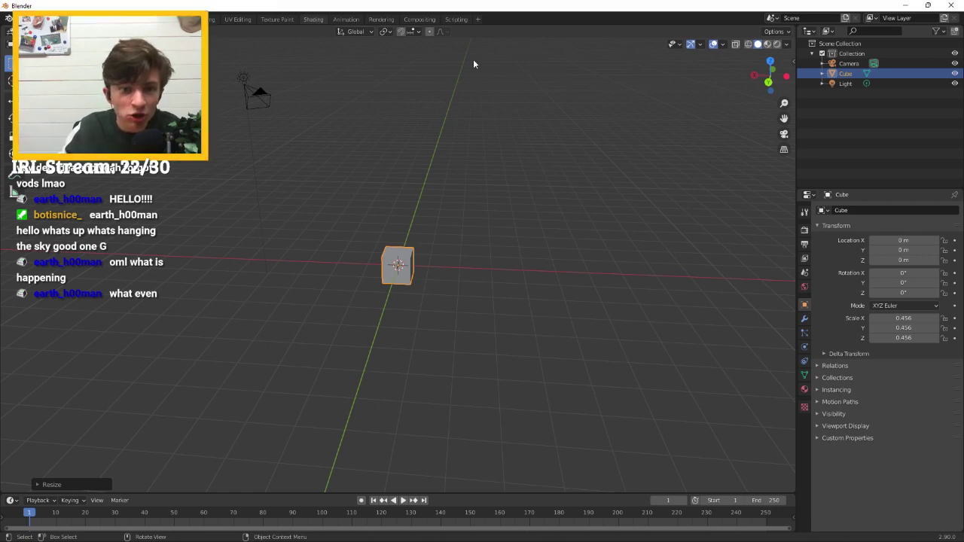
left_click(313, 19)
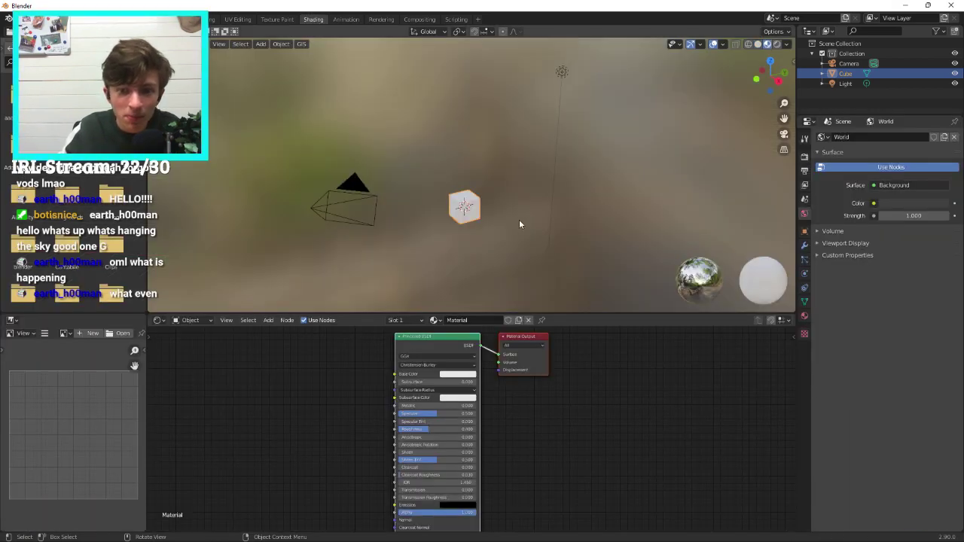
left_click(758, 43)
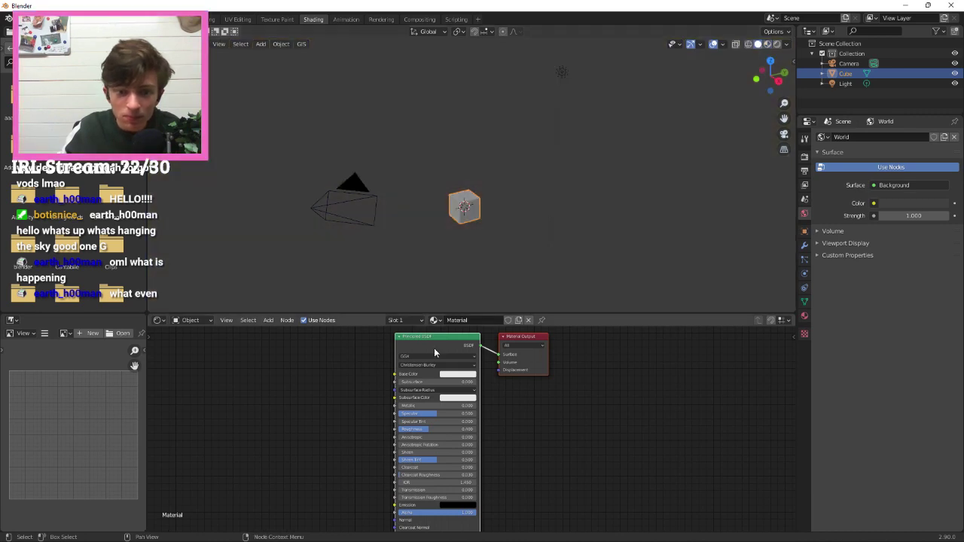
Set the cube material's base color to red and rename the material "red".
left_click(455, 374)
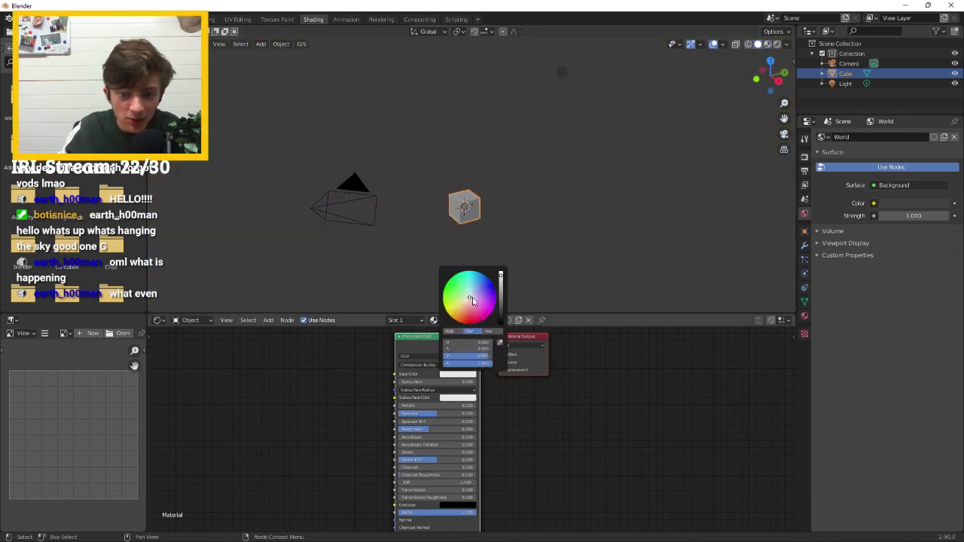
left_click_drag(471, 301, 467, 324)
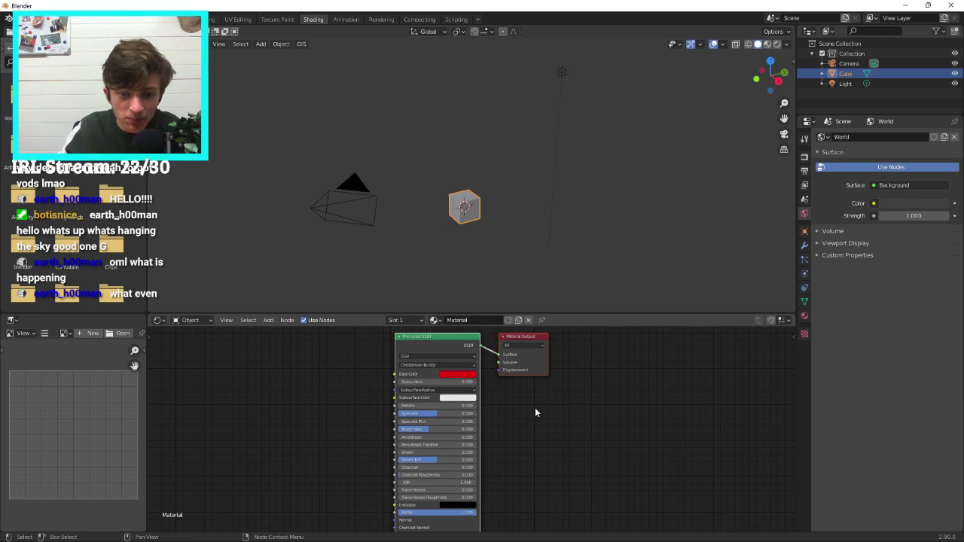
key("KP_Divide")
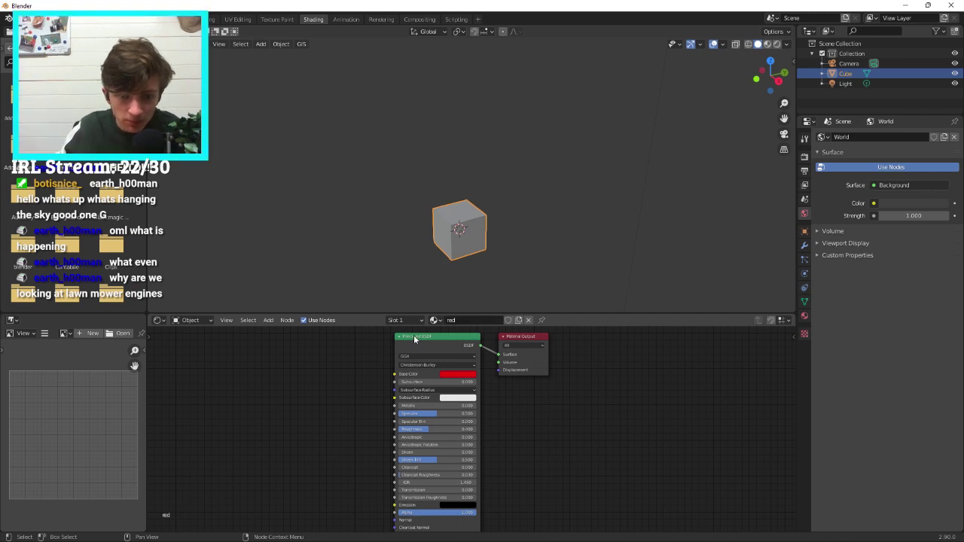
left_click_drag(451, 345, 441, 348)
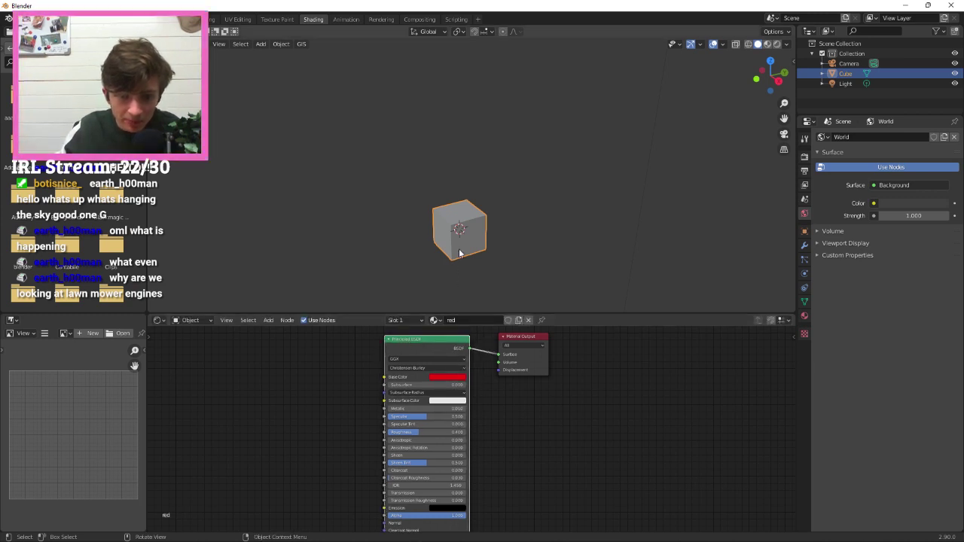
Deselect the cube, choose the "red" material again and set its subsurface color to red.
left_click(445, 291)
left_click(433, 320)
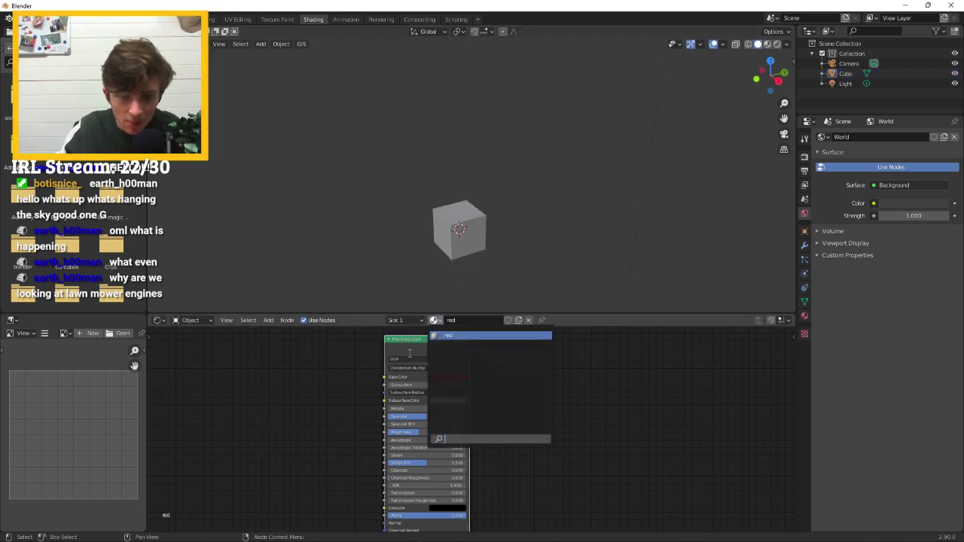
left_click(434, 320)
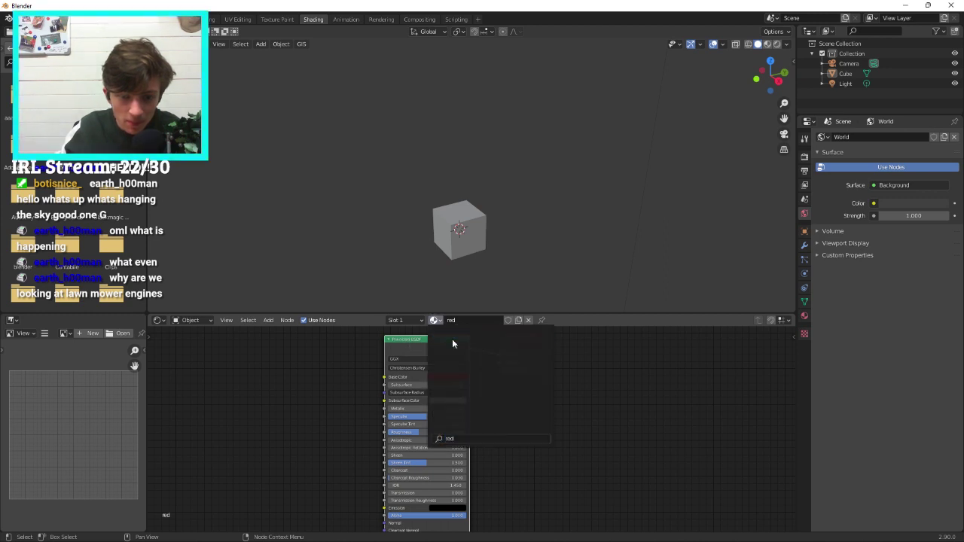
left_click(452, 336)
left_click(450, 400)
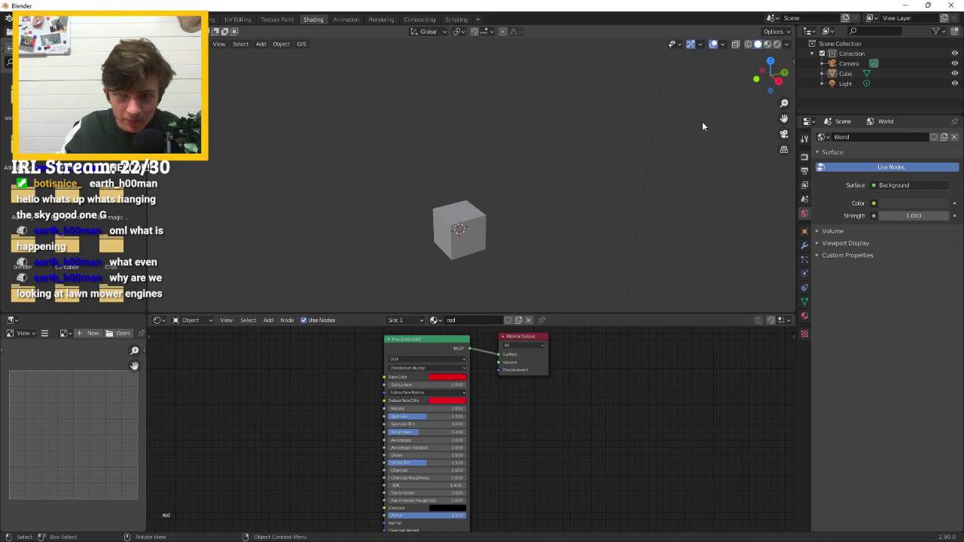
Show the viewport in material preview and recolor the material with a magenta subsurface color and a purple base color.
left_click(777, 43)
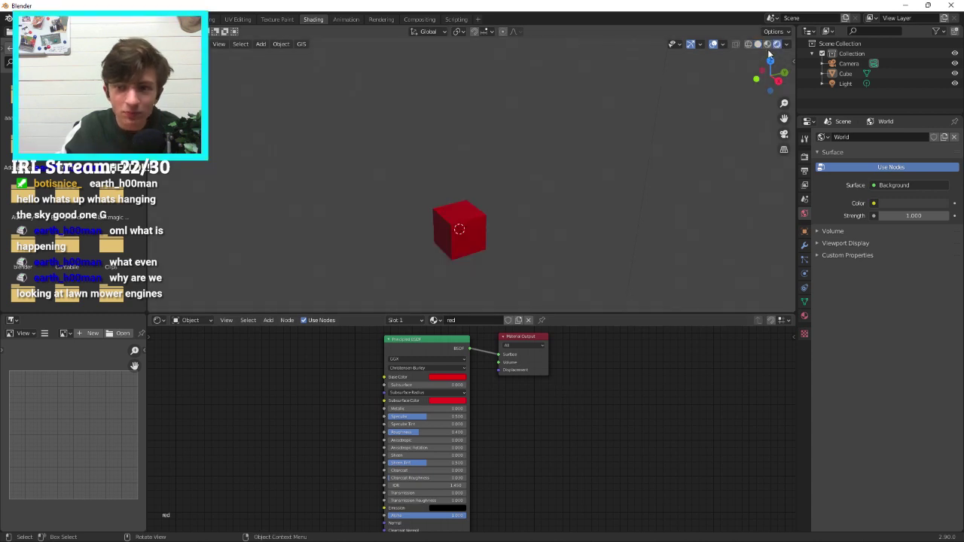
left_click(766, 44)
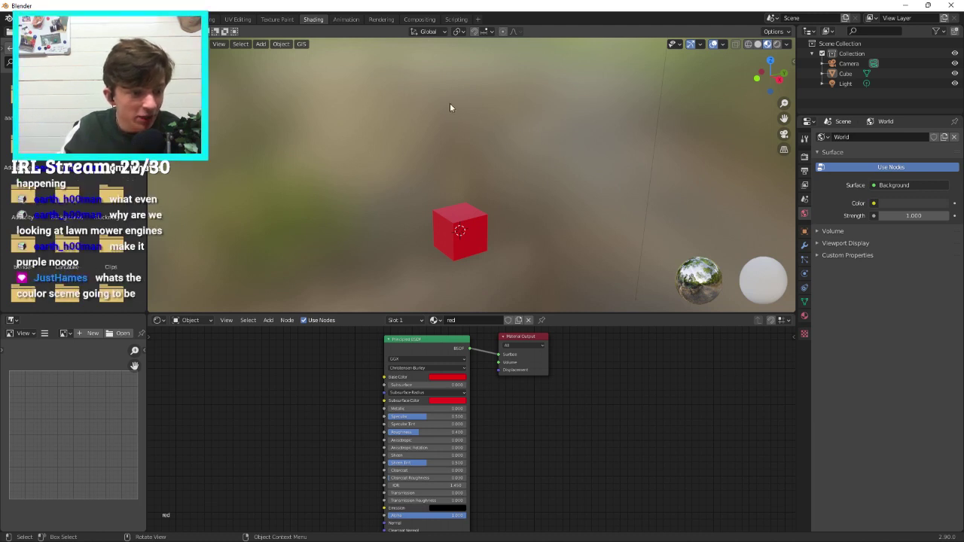
left_click(444, 403)
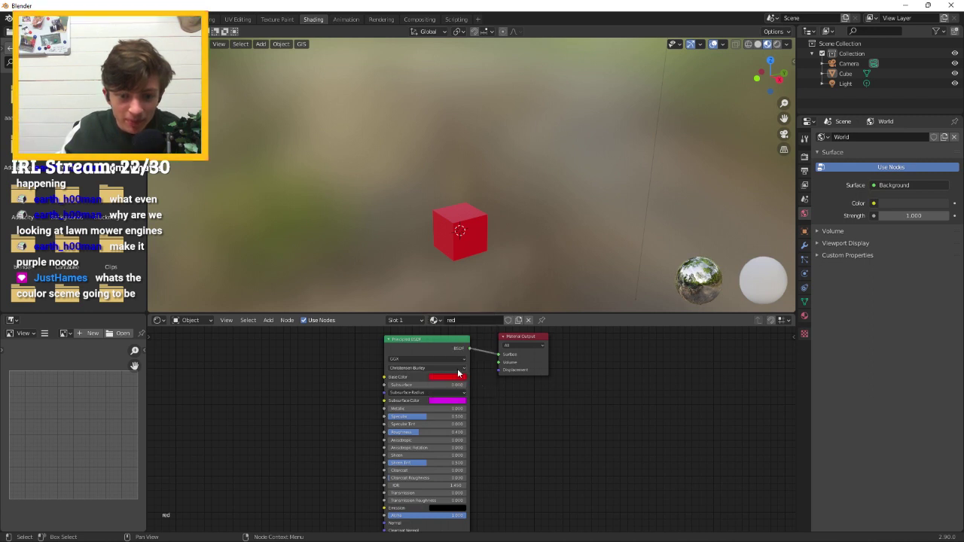
left_click(448, 377)
left_click(472, 313)
left_click(468, 317)
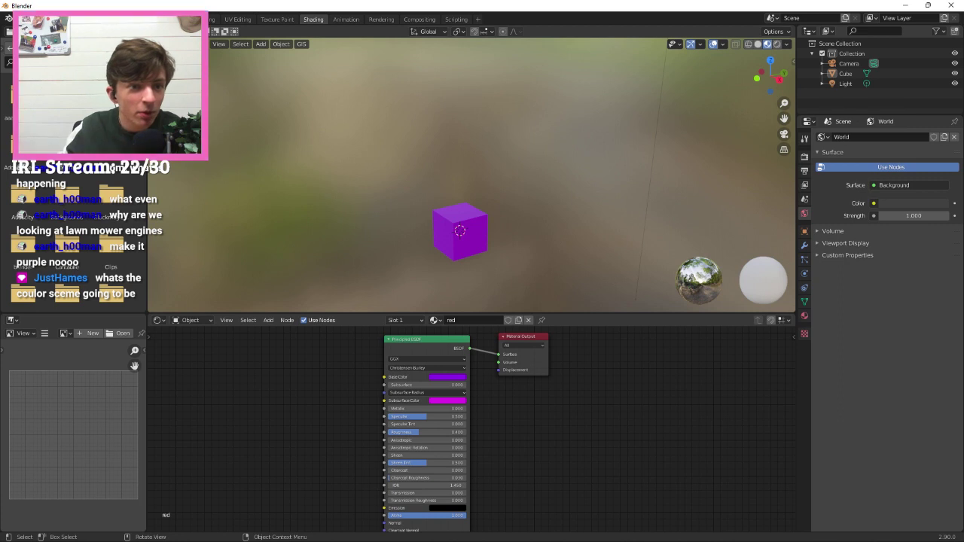
Return to the Layout workspace, switch its viewport to material preview and inspect the purple cube.
left_click(137, 19)
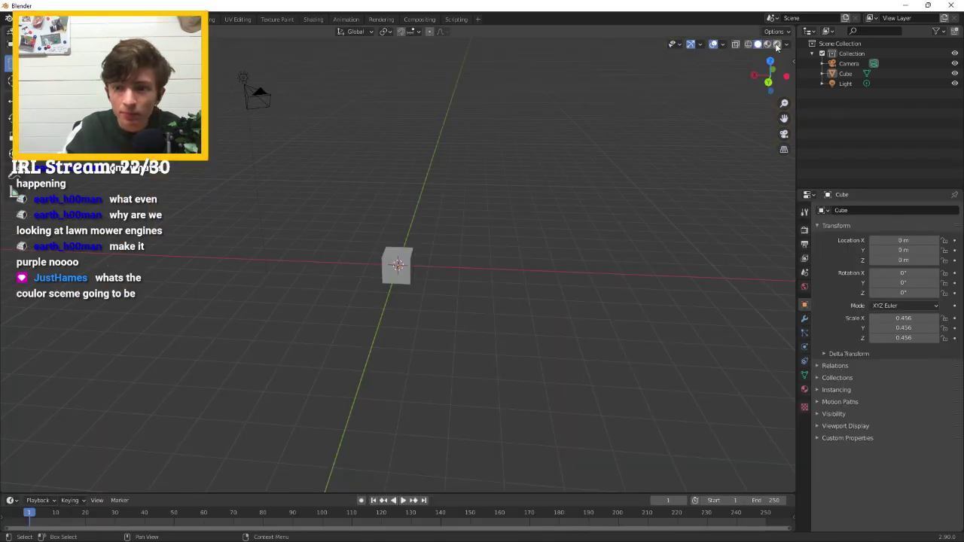
left_click_drag(768, 53, 588, 251)
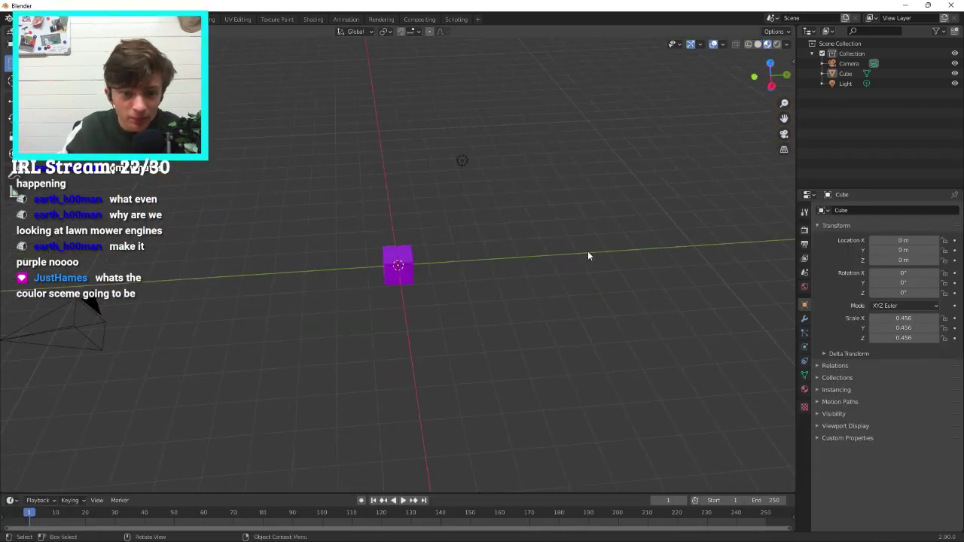
scroll(421, 264, "up", 5)
middle_click_drag(421, 264, 424, 204)
scroll(480, 227, "down", 4)
scroll(422, 211, "up", 4)
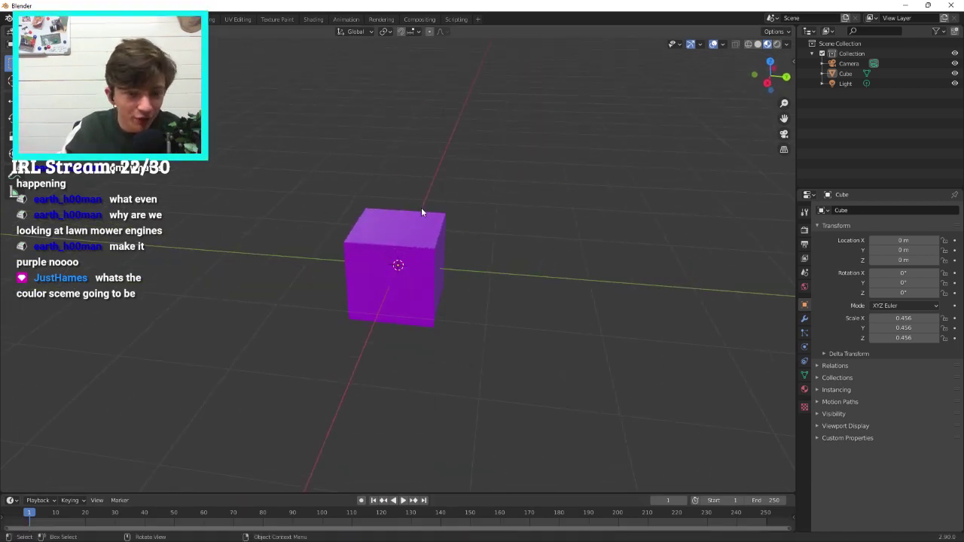
scroll(421, 208, "down", 3)
Move the cube freely off the origin to about X -0.7 m, Y -0.9 m, Z 0.5 m.
left_click(393, 274)
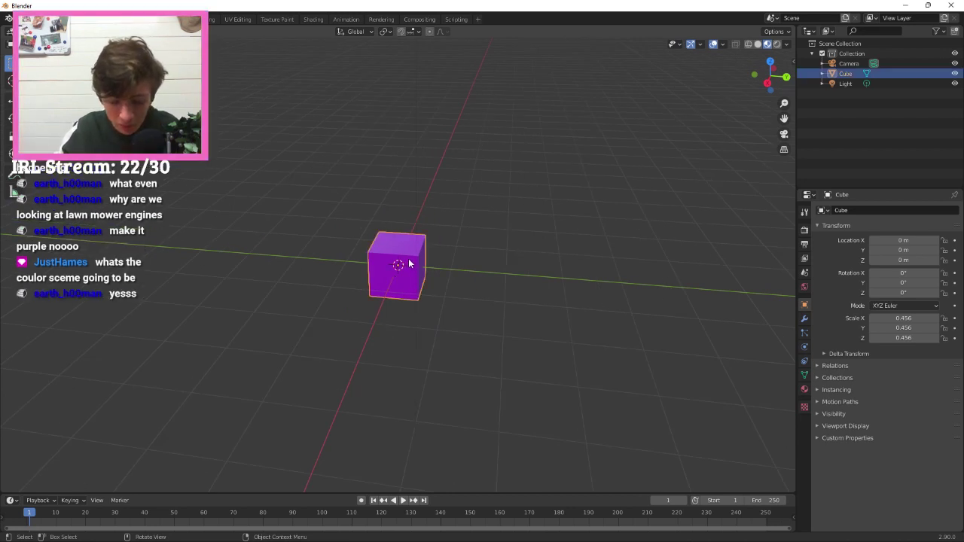
key("g")
left_click(366, 227)
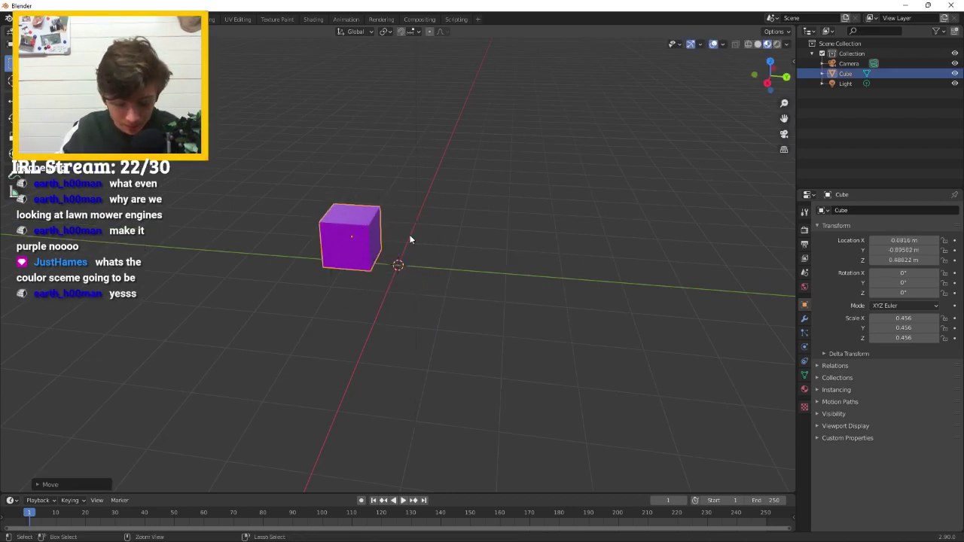
Reset the purple cube's location to the origin and add a second mesh cube there.
key("alt+g")
left_click(475, 249)
key("shift+a")
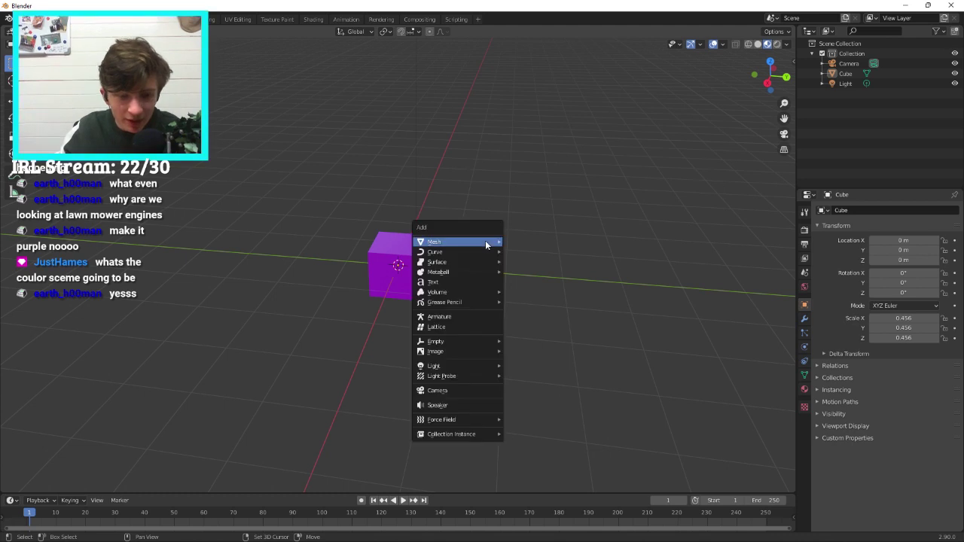
mouse_move(498, 234)
left_click(531, 251)
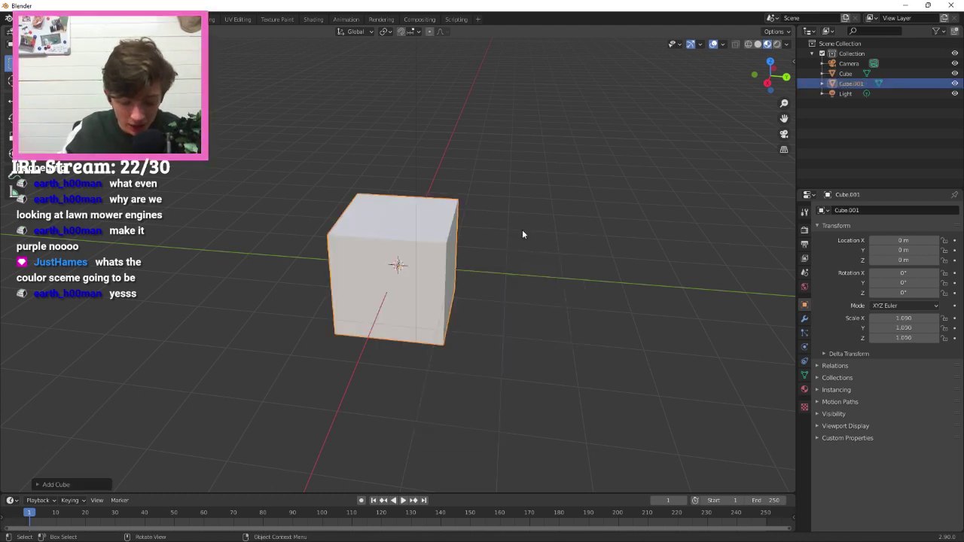
Scale the new cube down uniformly to about 0.165 and hide it.
key("s")
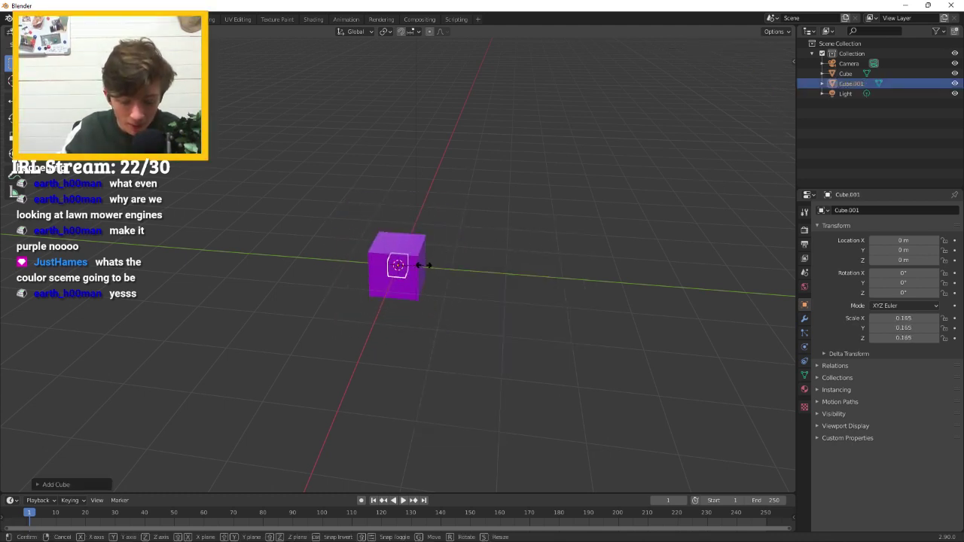
left_click(425, 267)
left_click(426, 268)
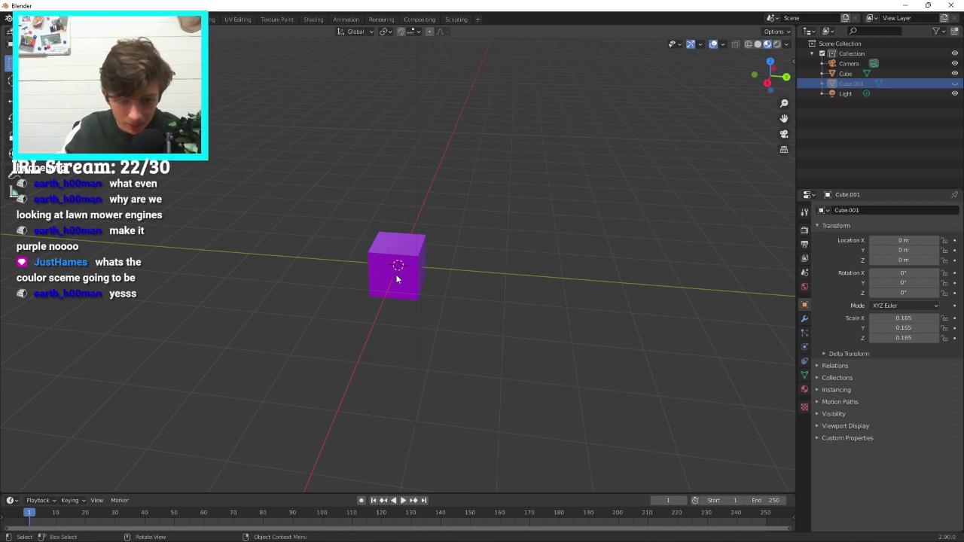
Raise the purple cube along the Z axis to about 1.97 m.
left_click(413, 266)
key("g")
key("z")
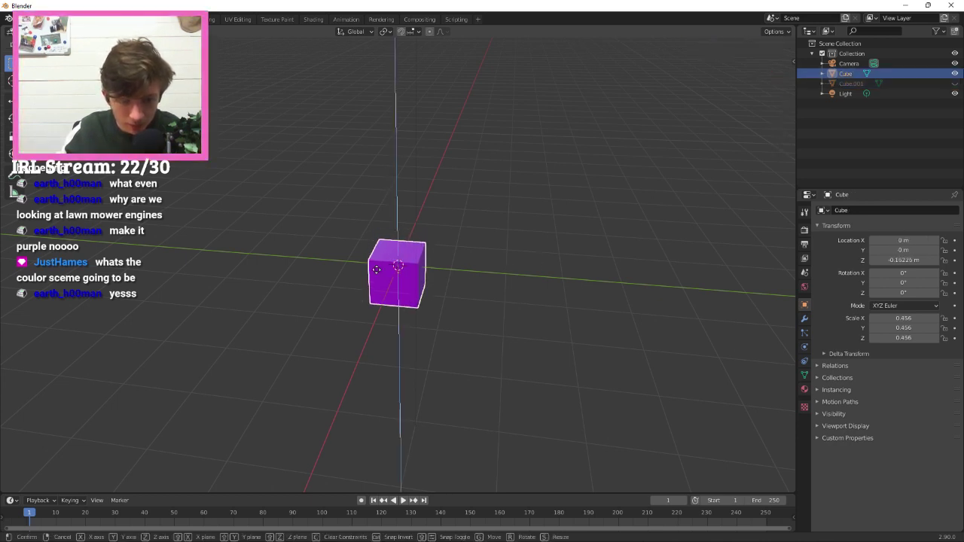
left_click(384, 163)
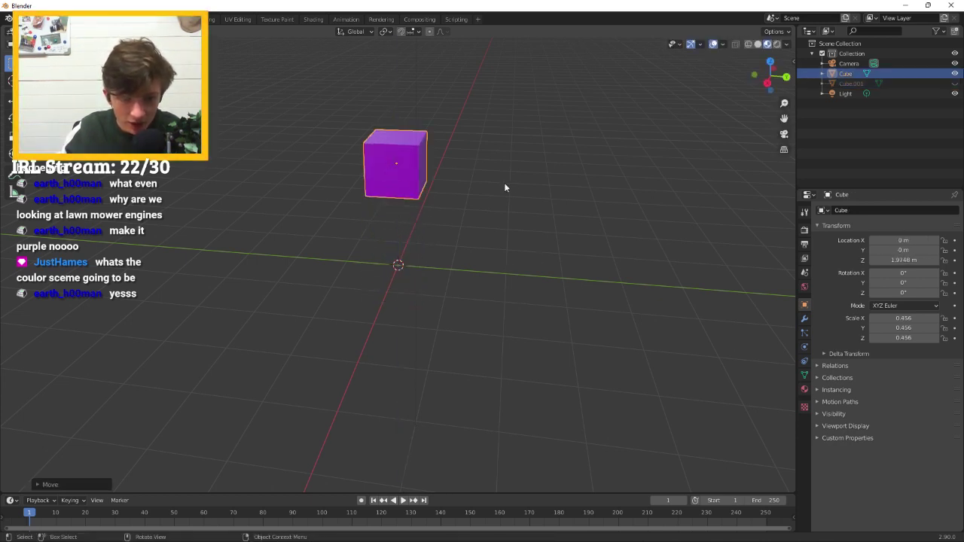
Lower the purple cube along the Z axis until it sits just above the origin.
left_click(504, 182)
middle_click_drag(504, 182, 443, 213)
left_click(410, 181)
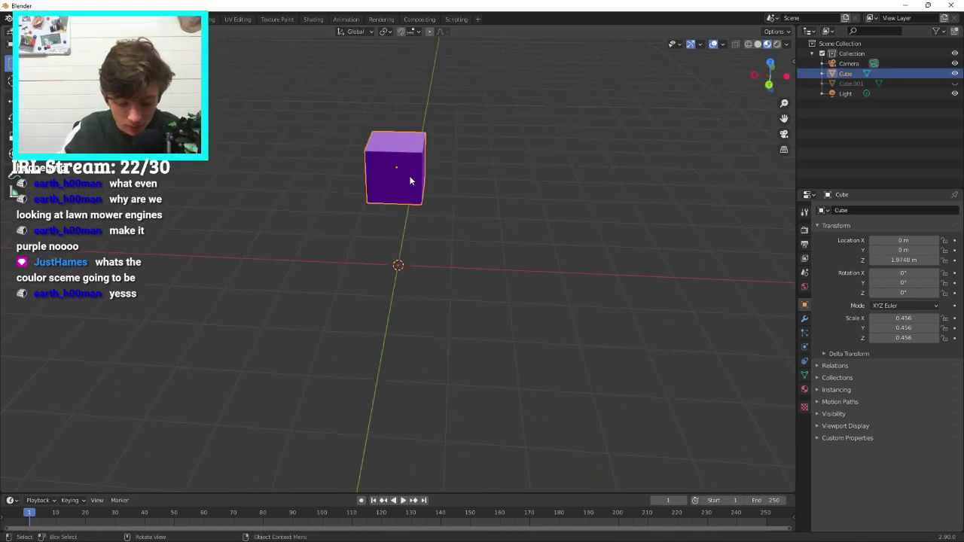
key("g")
key("z")
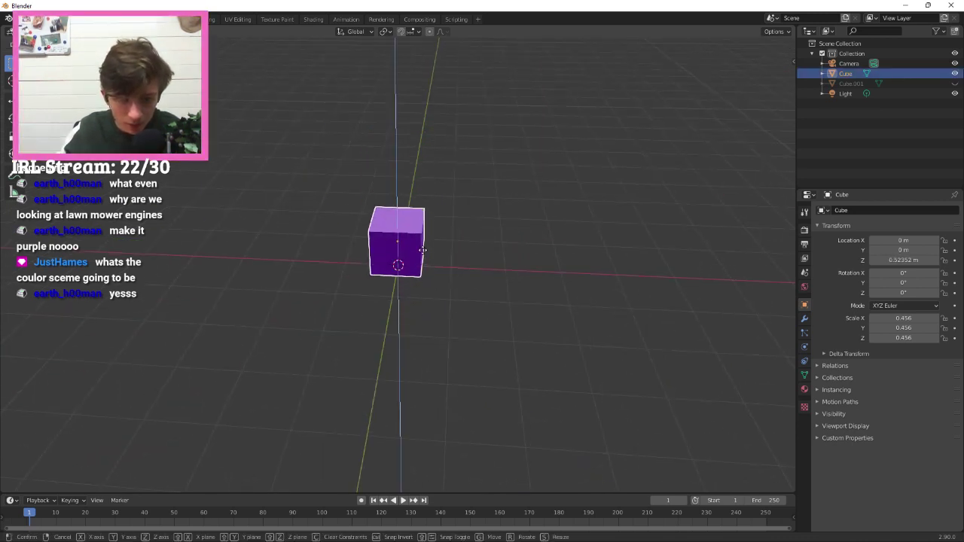
left_click(421, 263)
Unhide the small cube and raise the purple cube above it along Z to about 1.92 m.
left_click(880, 84)
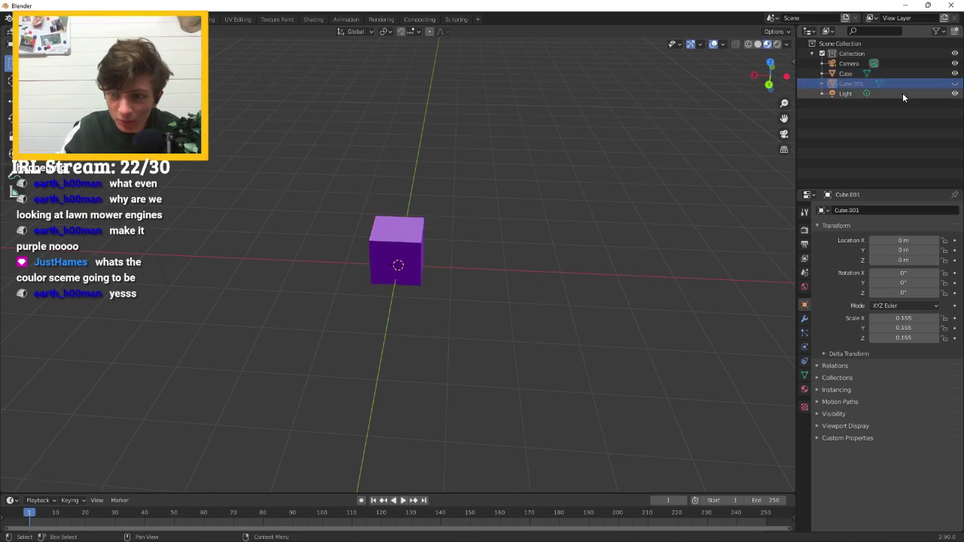
left_click(407, 248)
key("g")
key("z")
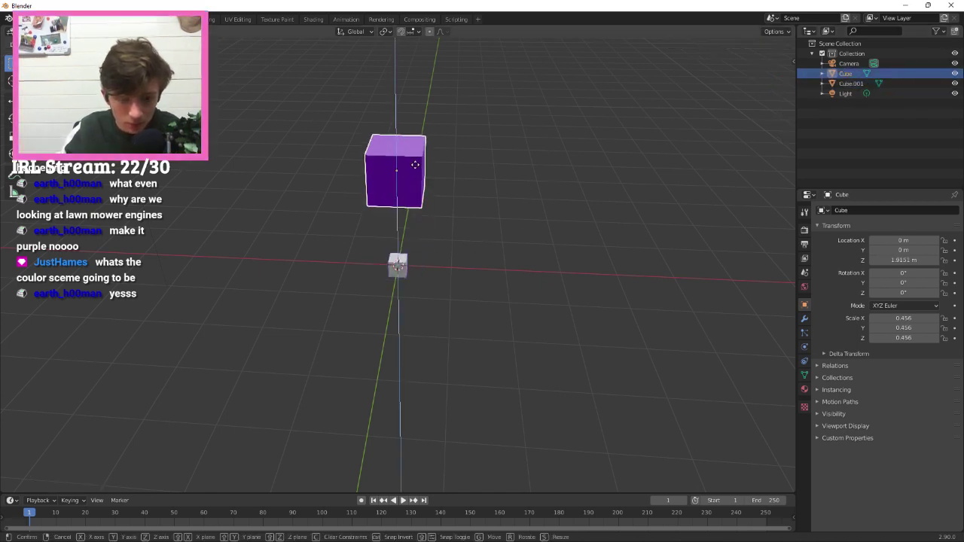
left_click(415, 164)
Stretch the small white cube along the X axis to a scale of about 1.104.
left_click(398, 260)
middle_click_drag(451, 254, 425, 235)
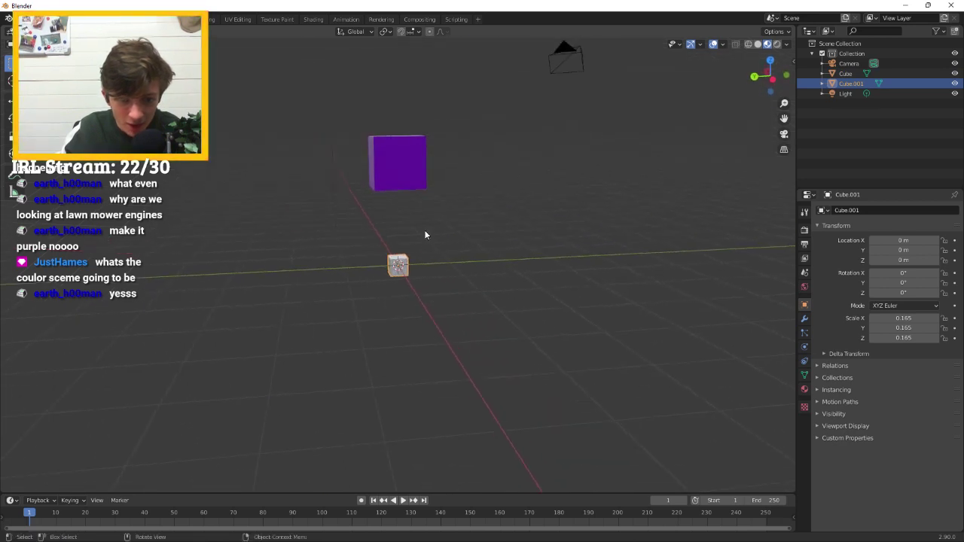
key("s")
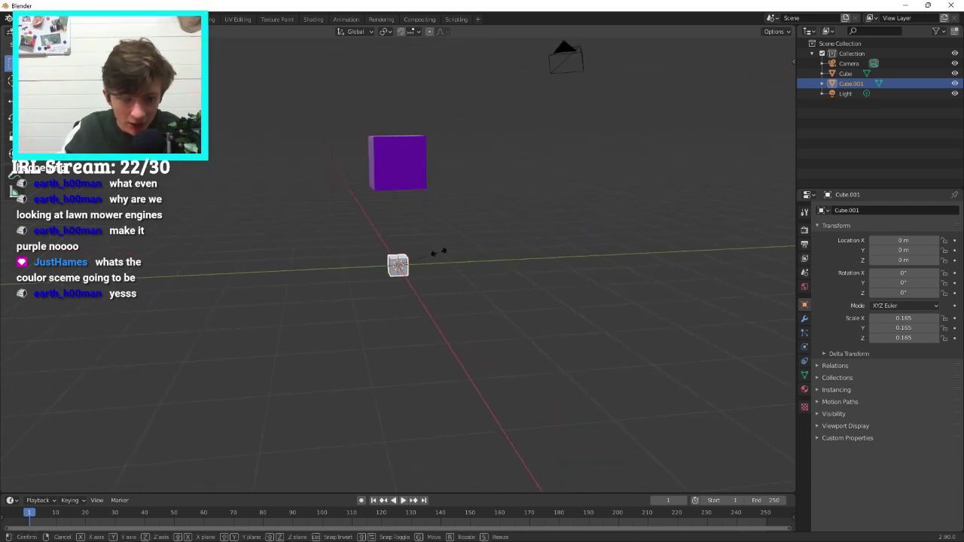
key("z")
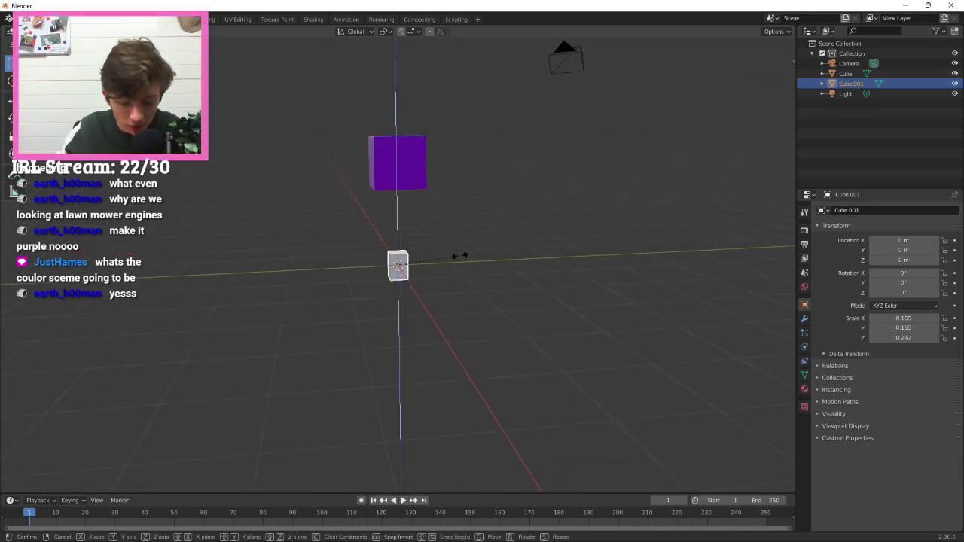
key("x")
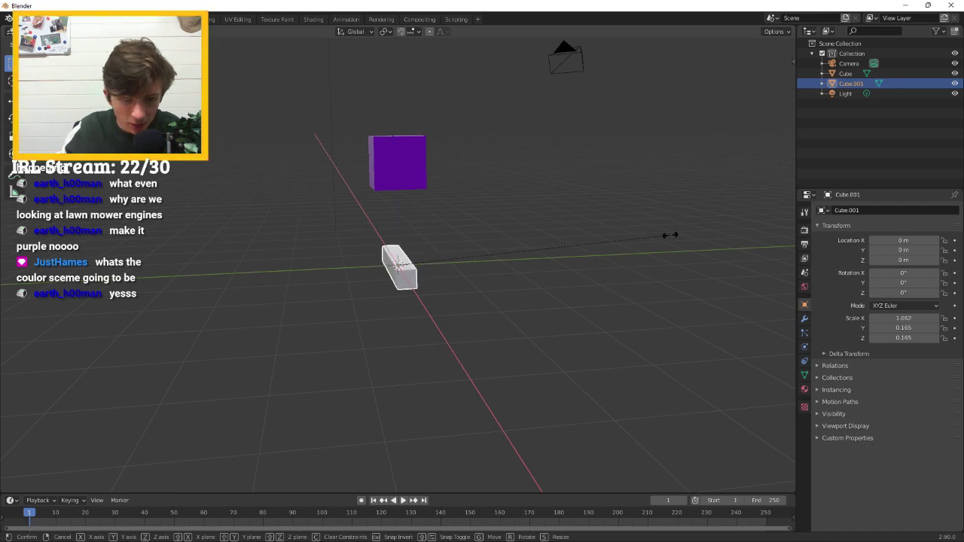
left_click(681, 239)
Widen the white bar along the Y axis to a scale of about 1.177.
middle_click_drag(676, 239, 504, 245)
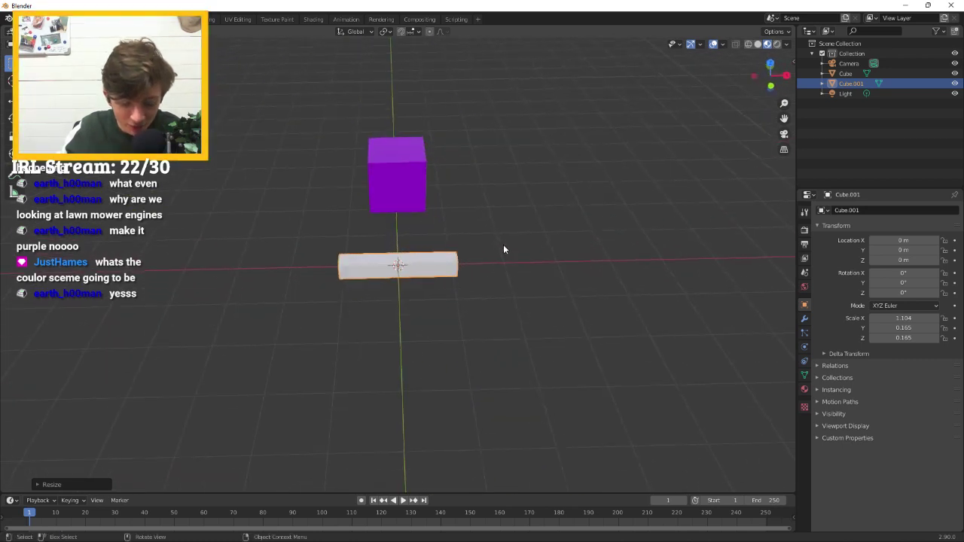
key("s")
key("y")
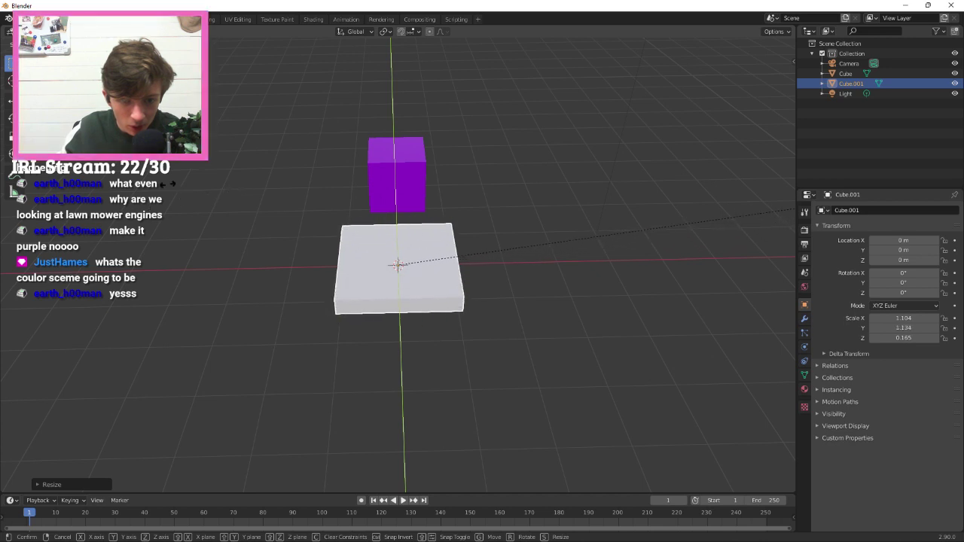
left_click(193, 189)
Flatten the white slab along the Z axis to a scale of about 0.045.
key("s")
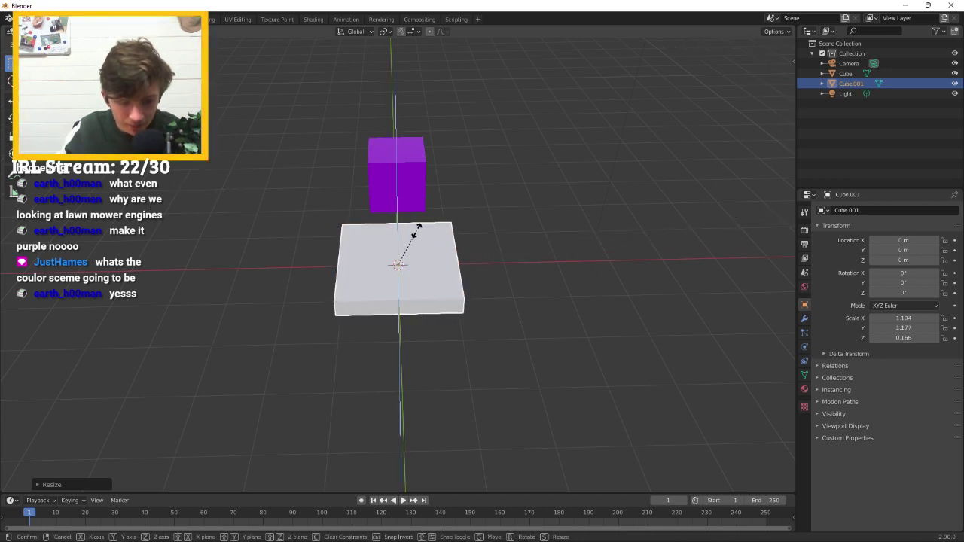
key("z")
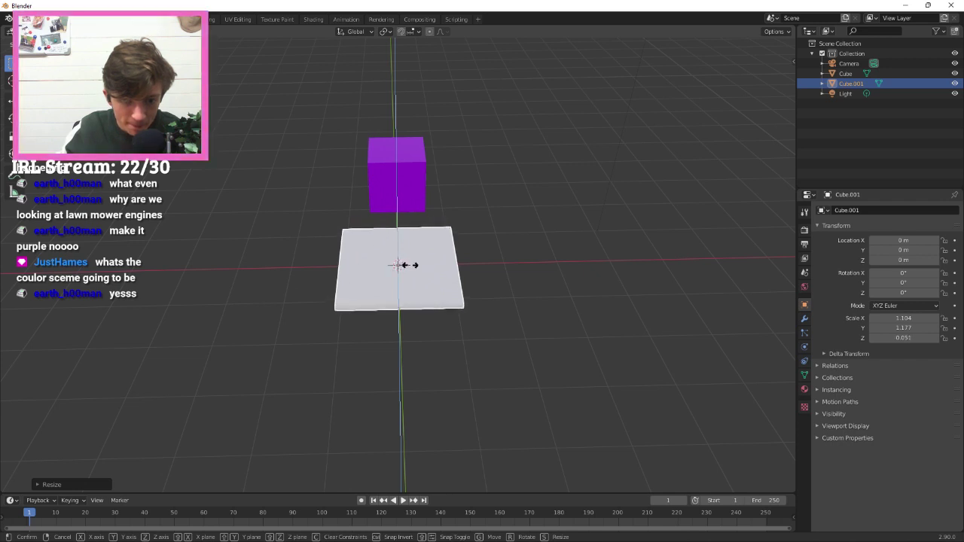
left_click(408, 267)
Copy and paste the flat slab, and slide the copy along negative Y until it sits just beside the original.
middle_click_drag(409, 269, 469, 203)
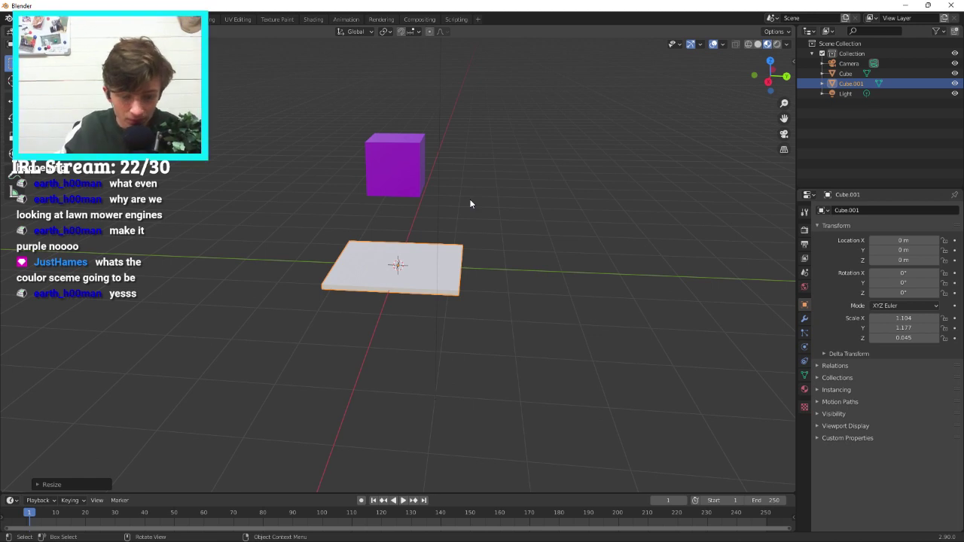
key("g")
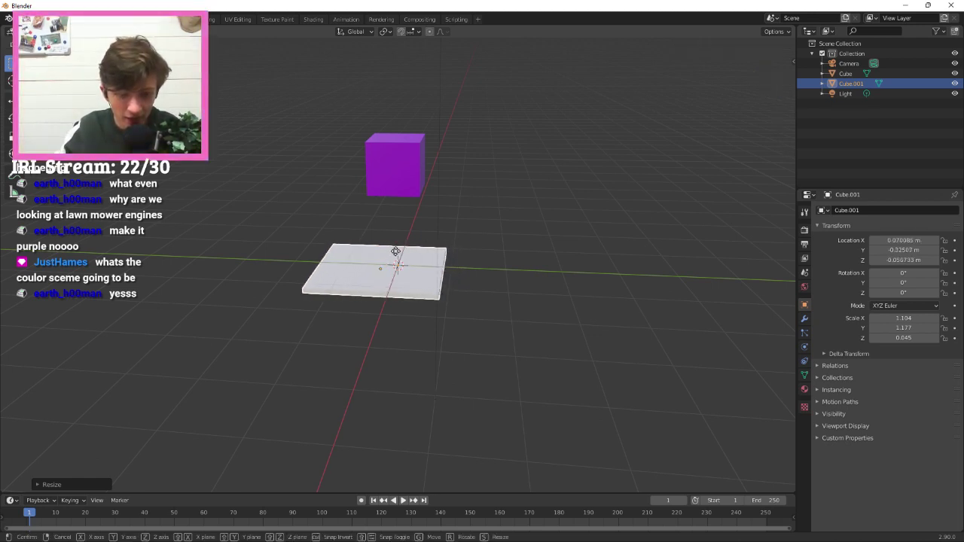
key("Escape")
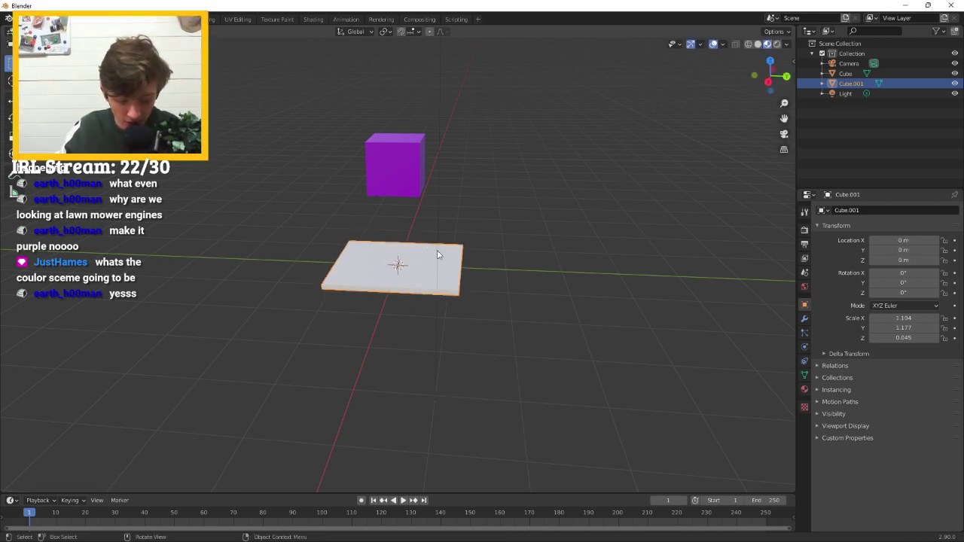
key("ctrl+c")
key("ctrl+v")
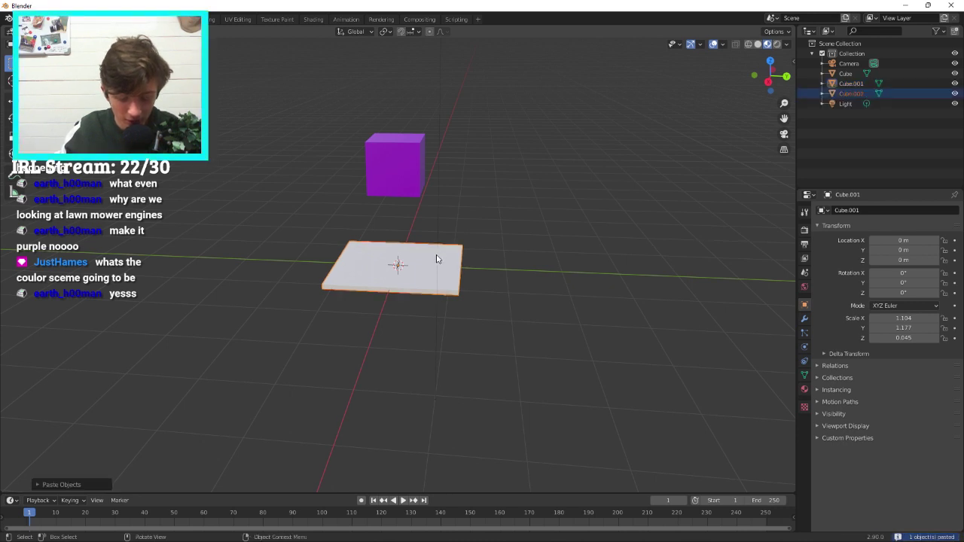
key("g")
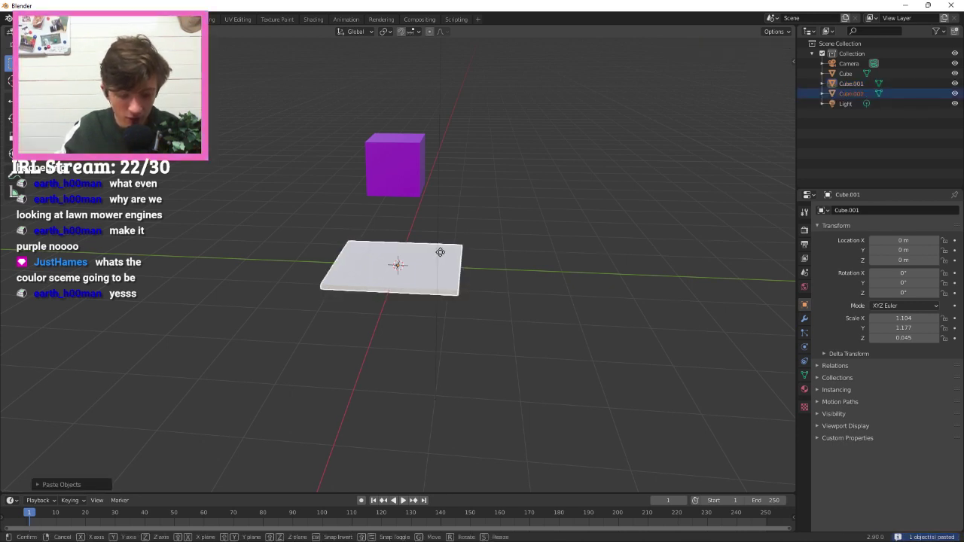
key("x")
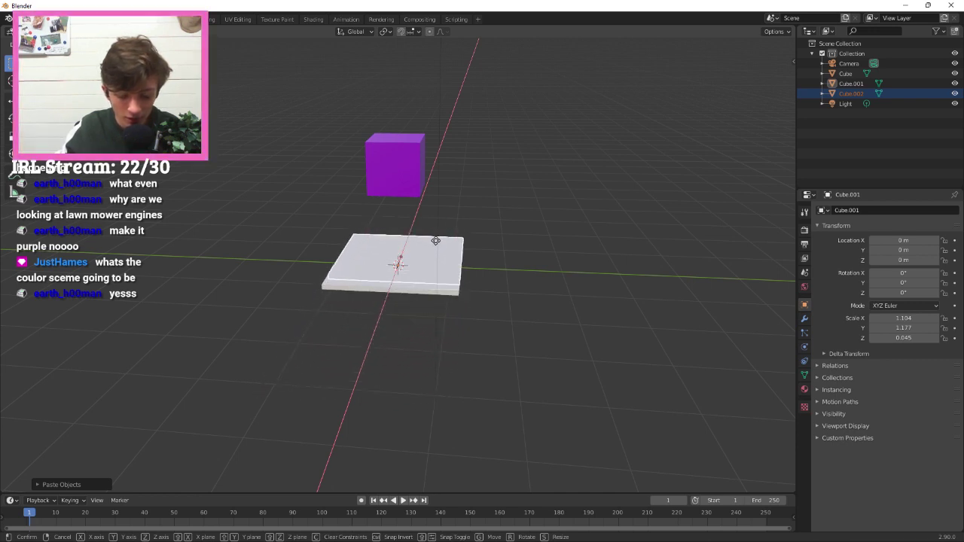
key("y")
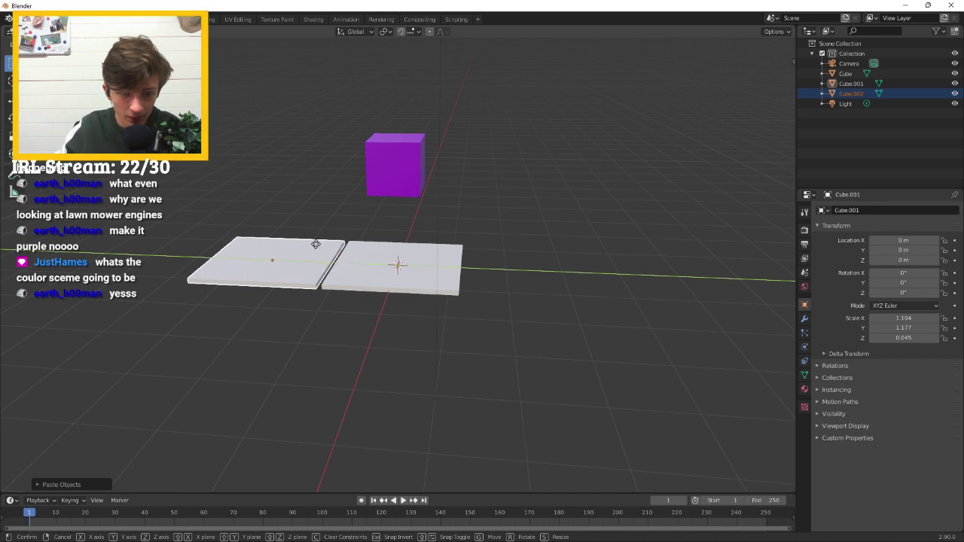
left_click(317, 248)
Tilt the copied slab about the X axis so its edge nearest the original points down.
key("r")
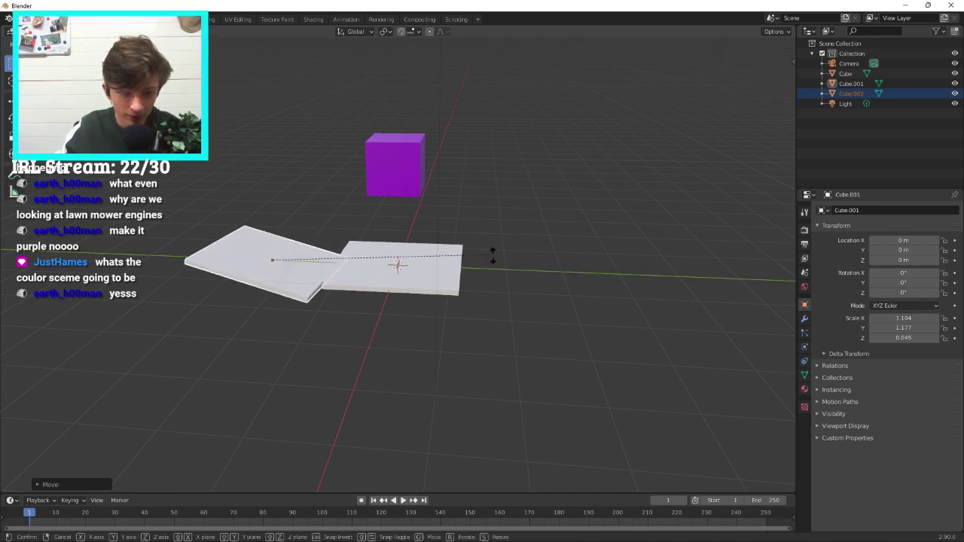
key("x")
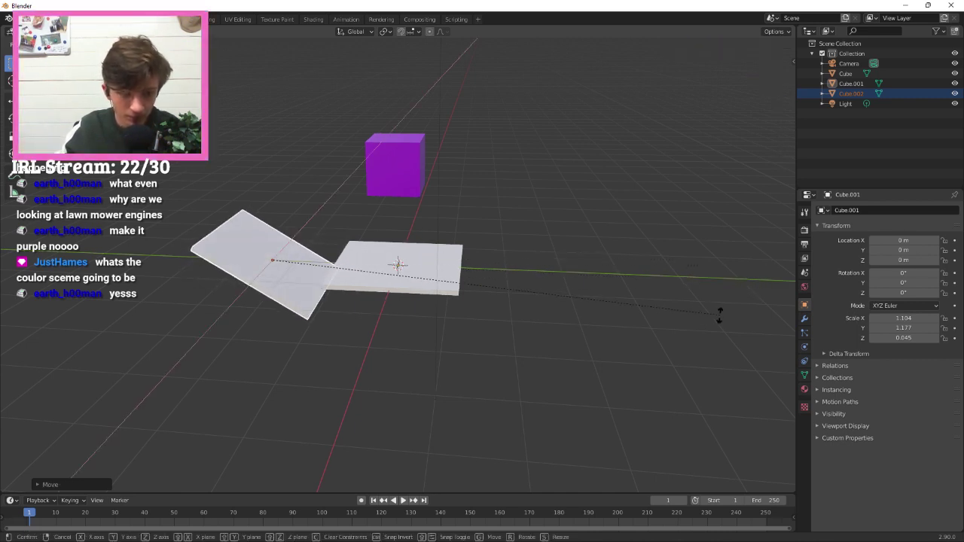
left_click(495, 312)
Raise the tilted slab along the Z axis so its lower edge is near the flat slab's level.
mouse_move(495, 312)
middle_mouse_down()
mouse_move(523, 297)
mouse_move(498, 308)
middle_mouse_up()
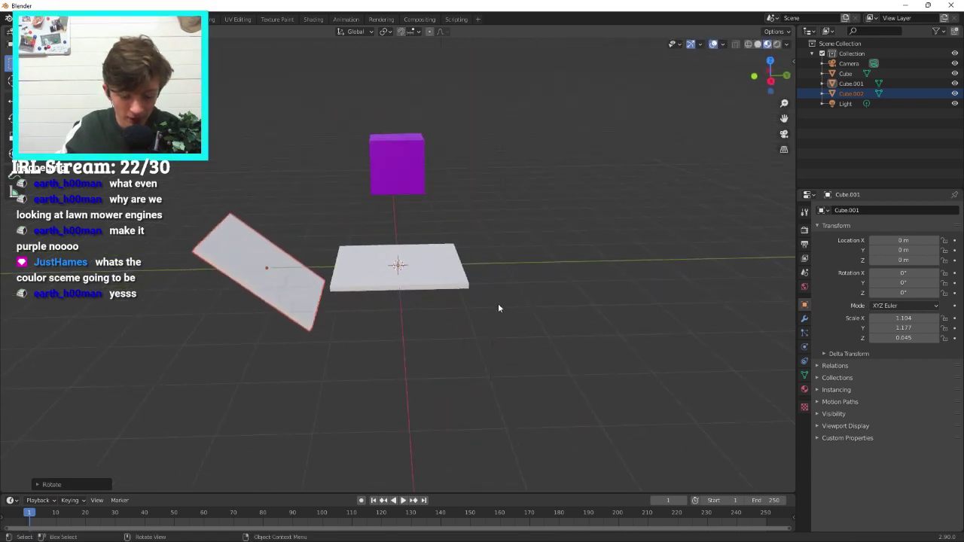
key("g")
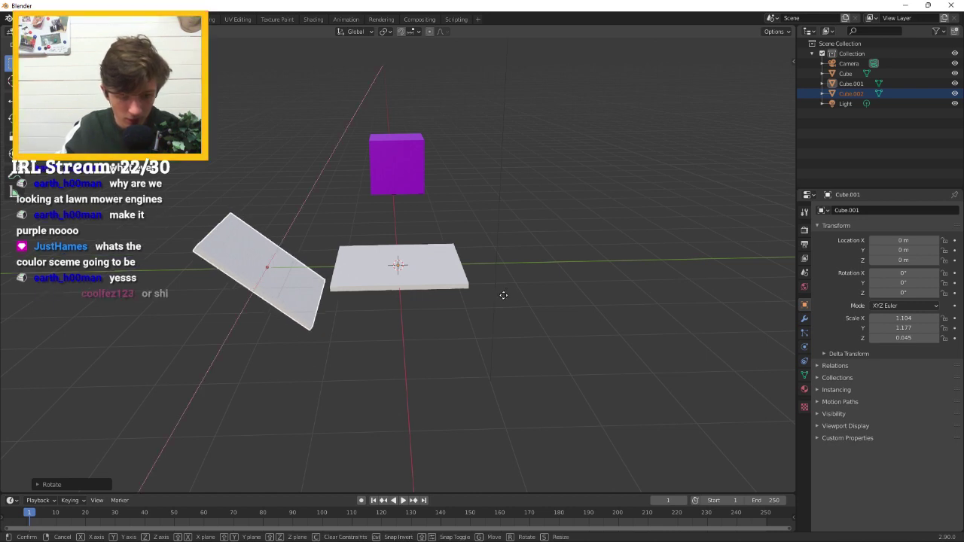
key("x")
key("z")
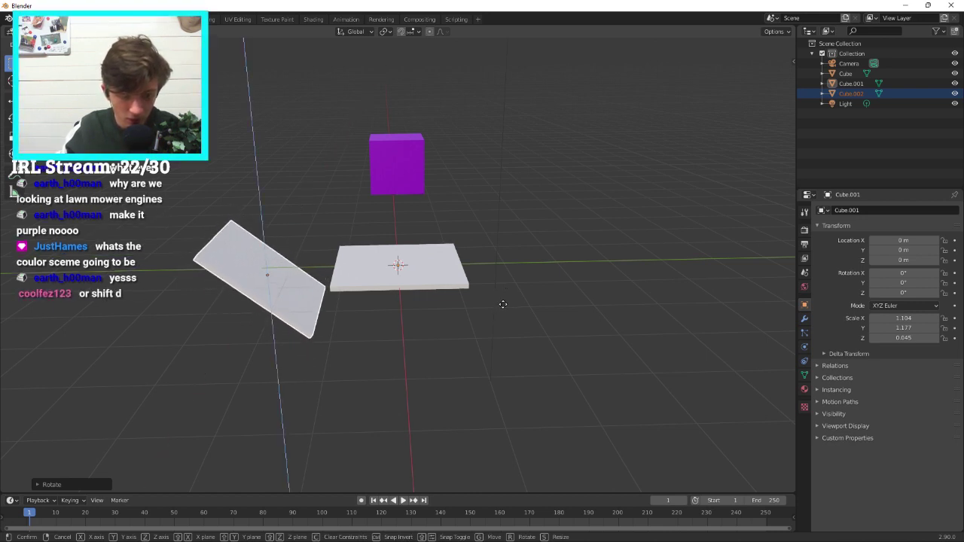
left_click(516, 258)
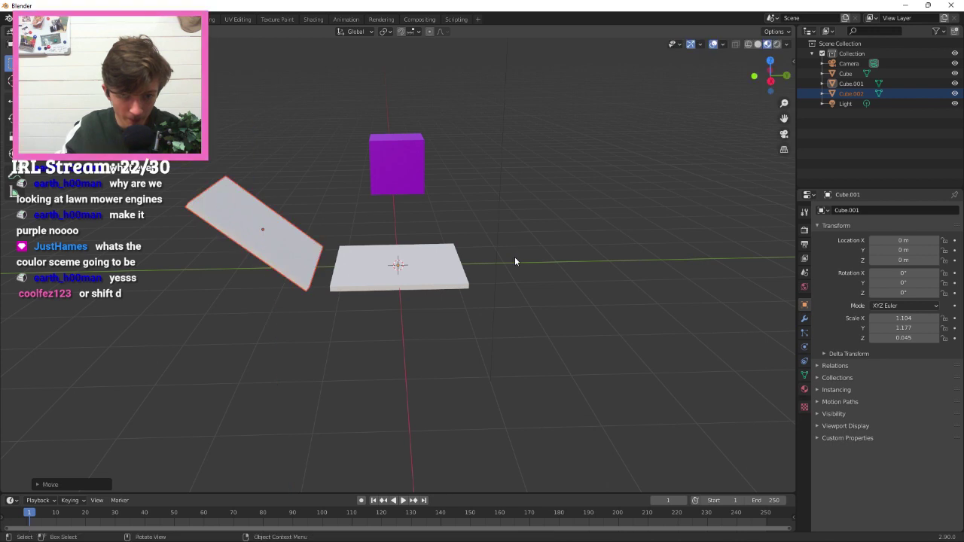
Rotate the raised slab further about the X axis to a steeper backrest-like angle and inspect it from the side.
key("r")
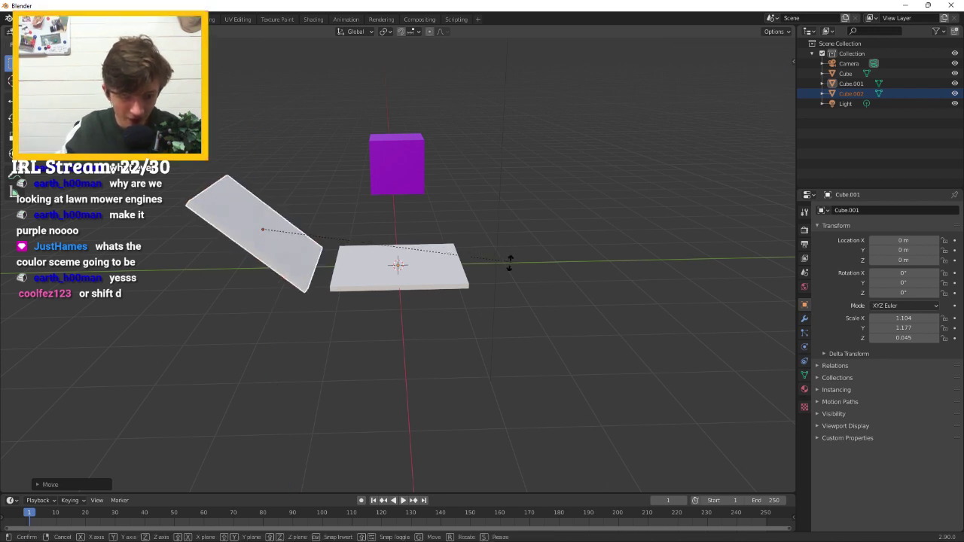
key("x")
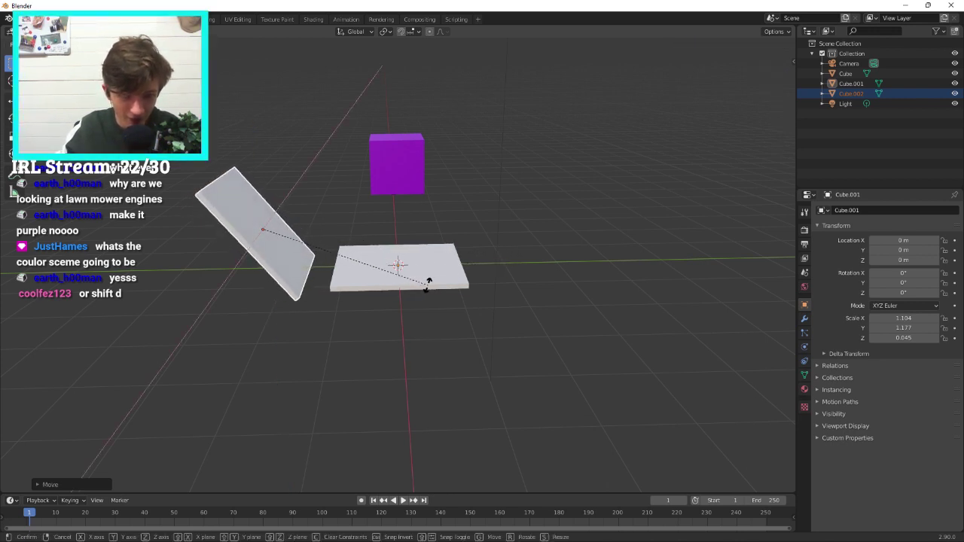
left_click(401, 294)
middle_click_drag(491, 264, 536, 240)
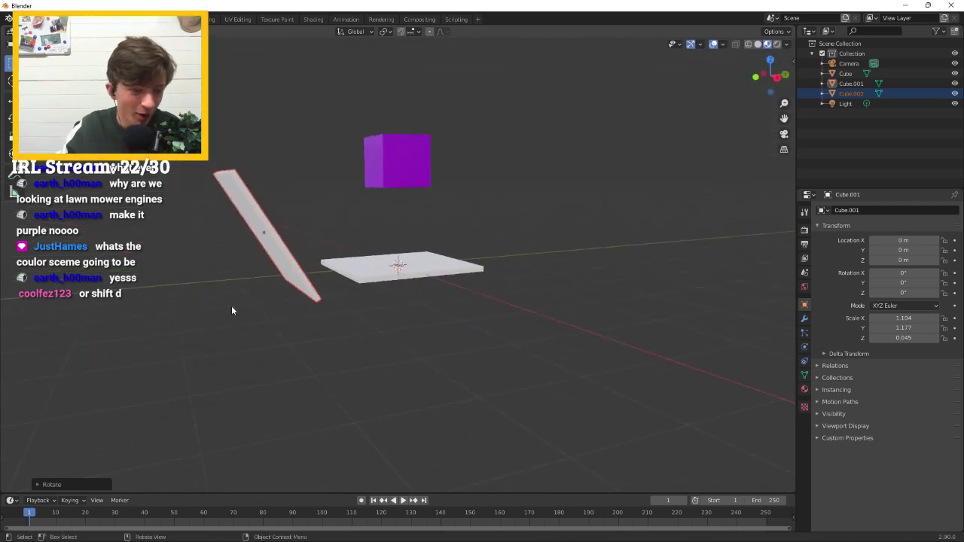
middle_click_drag(559, 164, 508, 184)
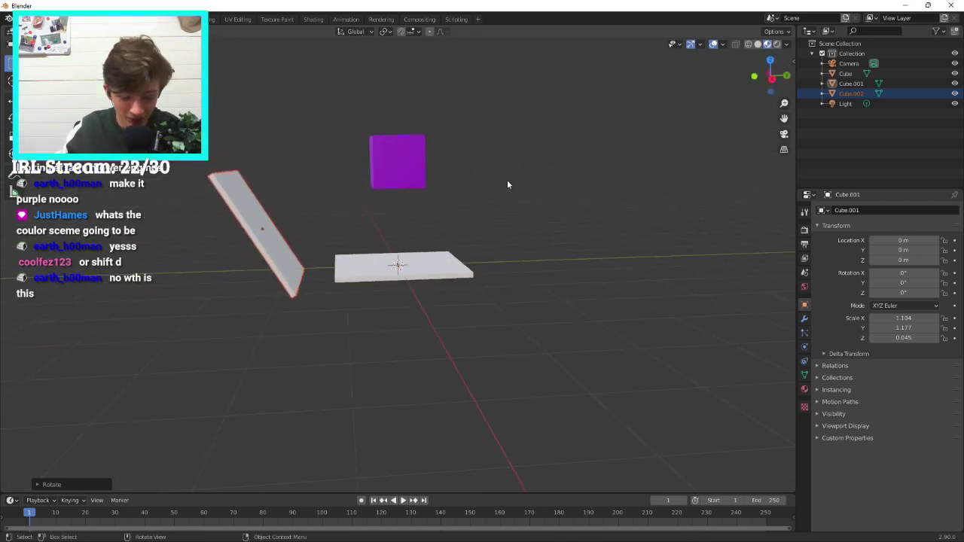
Slide the tilted slab along the Y axis until its lower part meets the flat slab's rear edge.
key("shift+d")
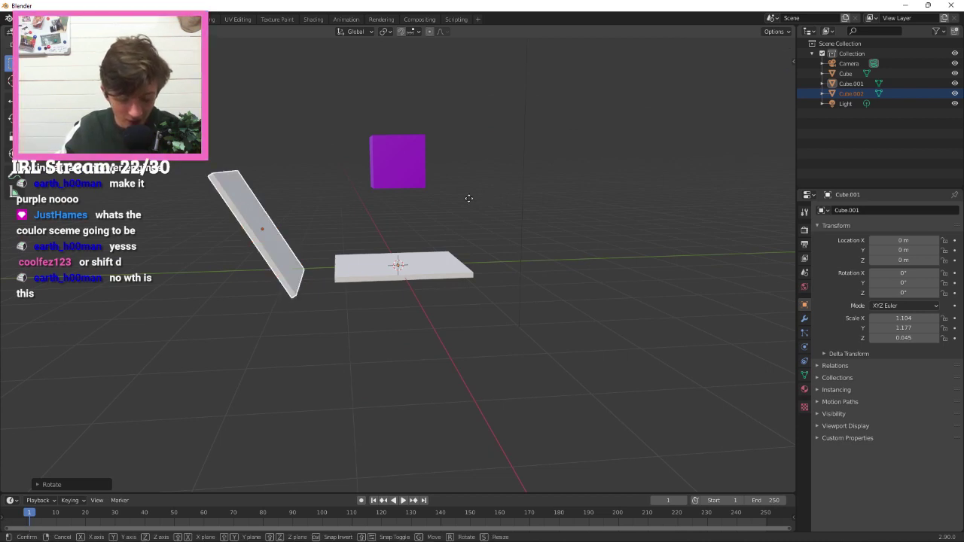
key("z")
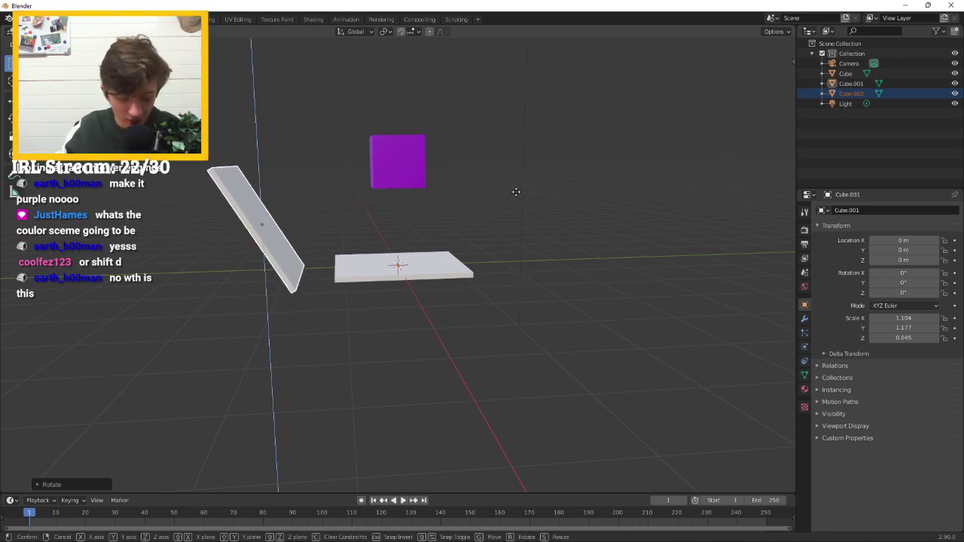
key("y")
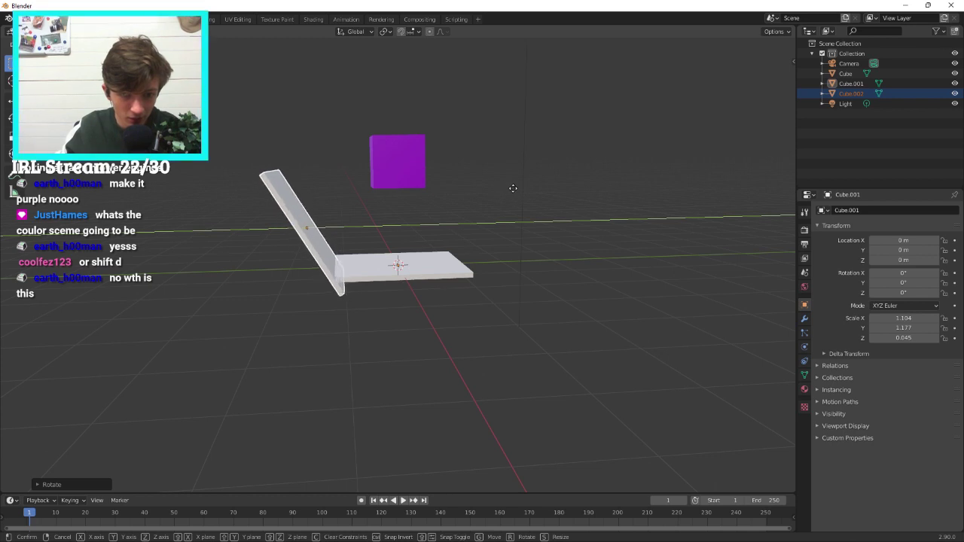
left_click(518, 185)
middle_click_drag(514, 185, 458, 163)
Lower the purple cube along the Z axis to about 0.68 m, just above the flat slab.
left_click(450, 161)
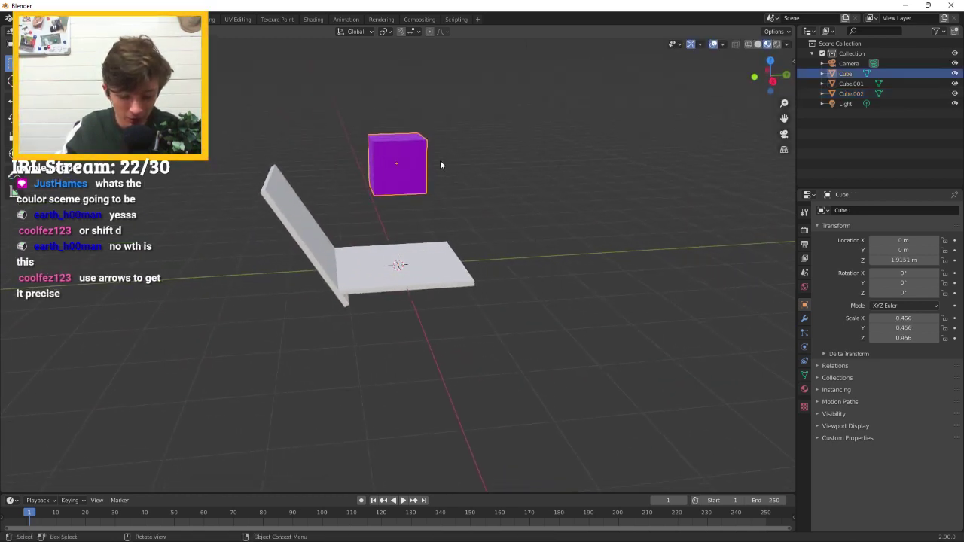
key("g")
key("z")
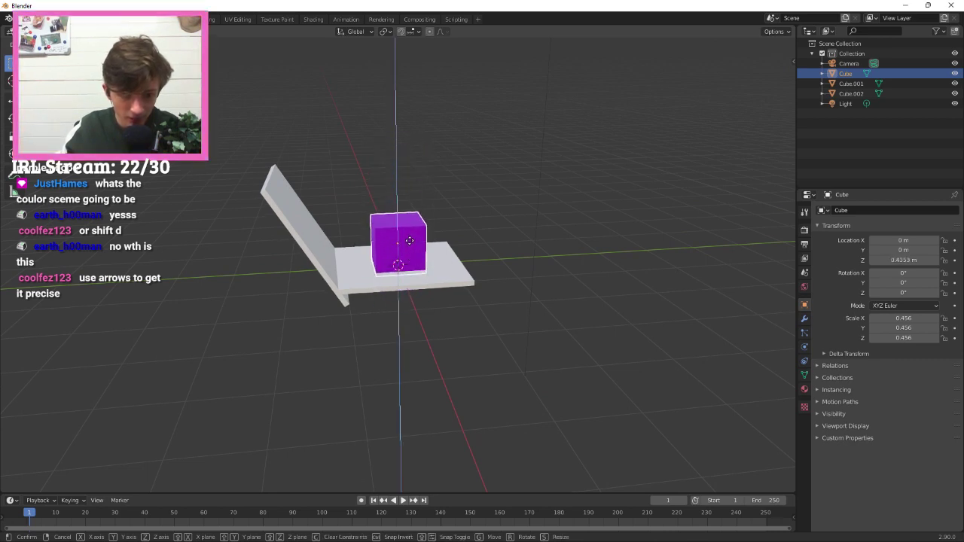
left_click(410, 232)
Move the purple cube along the Y axis to about -2.72 m, behind the tilted backrest slab.
key("g")
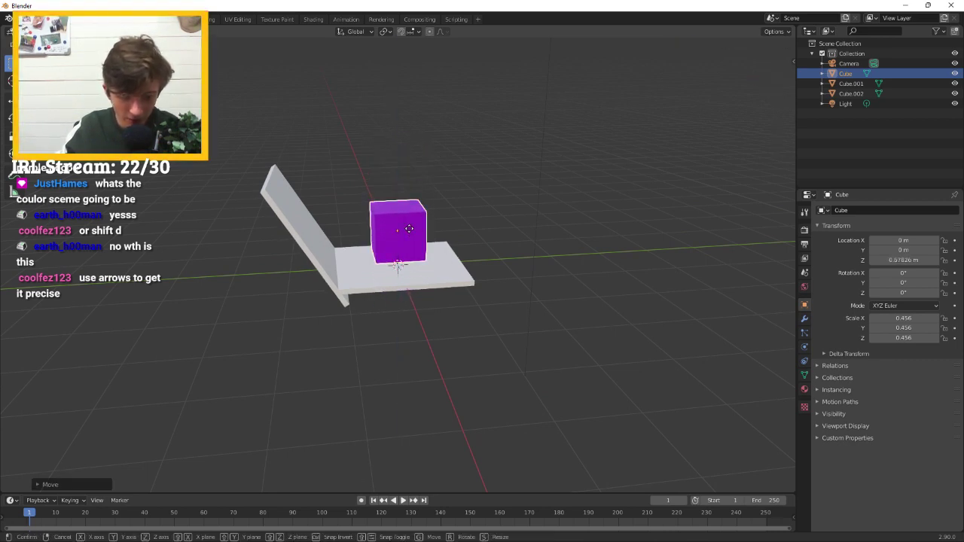
key("y")
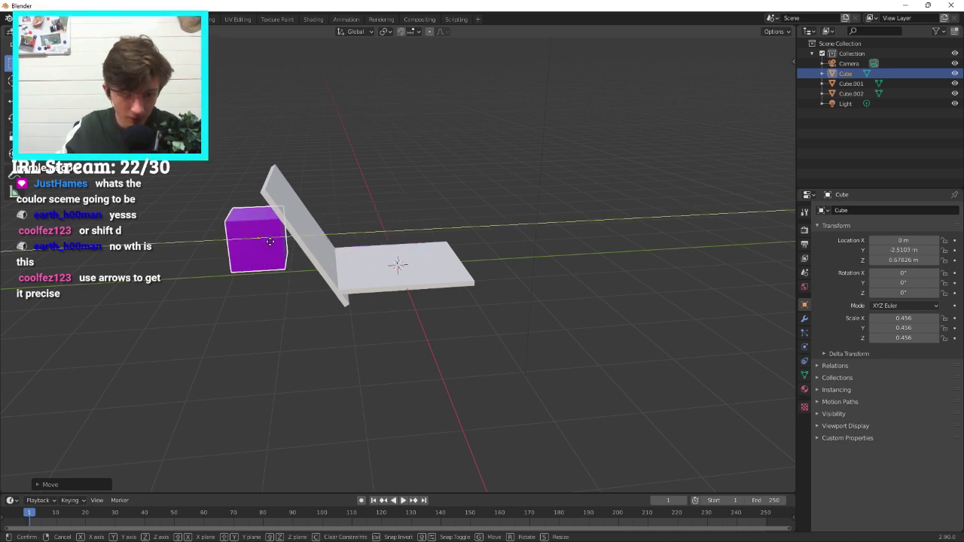
left_click(258, 246)
middle_click_drag(259, 245, 559, 229)
middle_click_drag(520, 176, 297, 182)
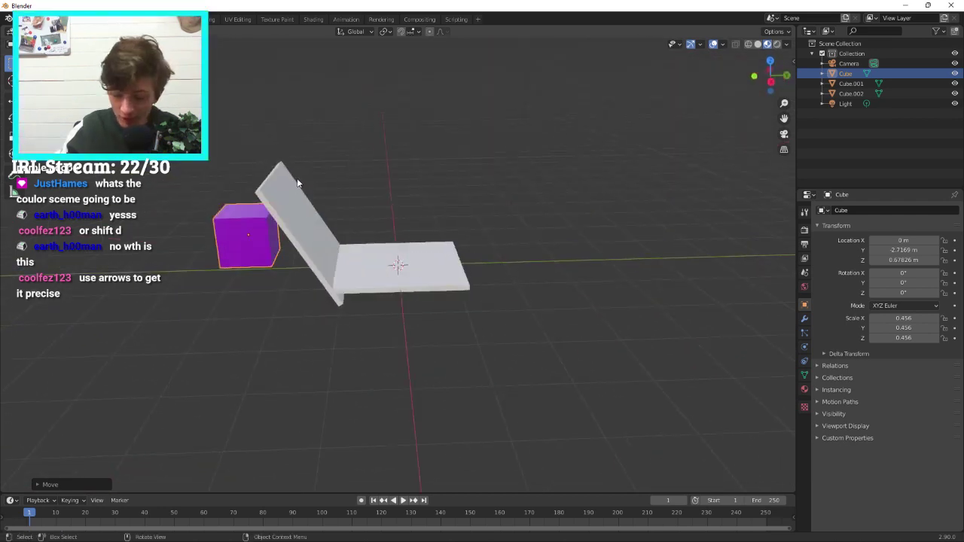
key("Right")
key("Right")
key("Right")
key("Right")
key("Right")
key("Right")
key("Right")
key("Right")
key("Right")
key("Right")
key("Right")
key("Right")
key("Right")
key("Right")
key("Right")
key("Right")
key("Left")
key("Left")
key("Left")
key("Left")
key("Left")
key("Left")
key("Left")
key("Left")
key("Left")
key("Left")
key("Left")
key("Left")
key("Left")
key("Left")
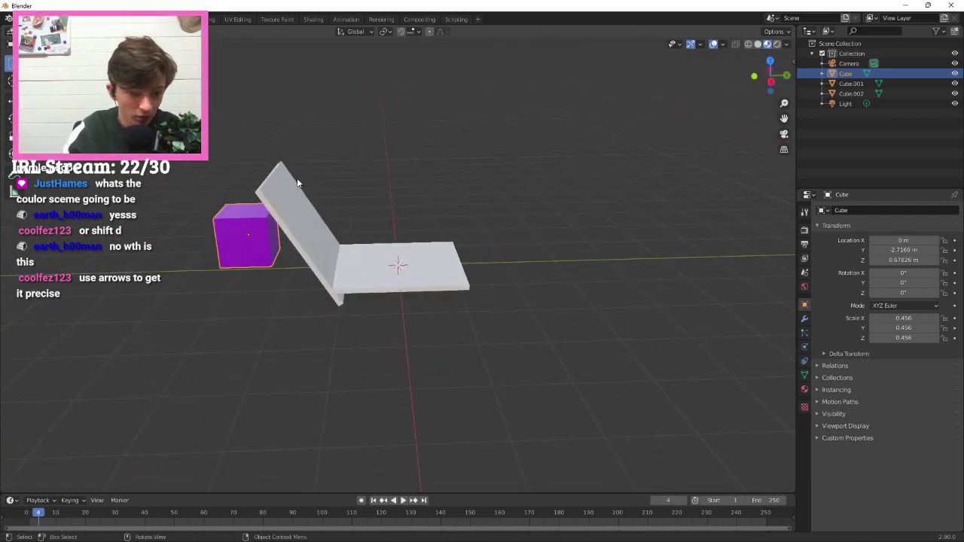
Scale the purple cube up uniformly to about 0.682 behind the backrest.
mouse_move(289, 351)
middle_mouse_down()
mouse_move(417, 304)
mouse_move(266, 324)
mouse_move(289, 336)
middle_mouse_up()
key("s")
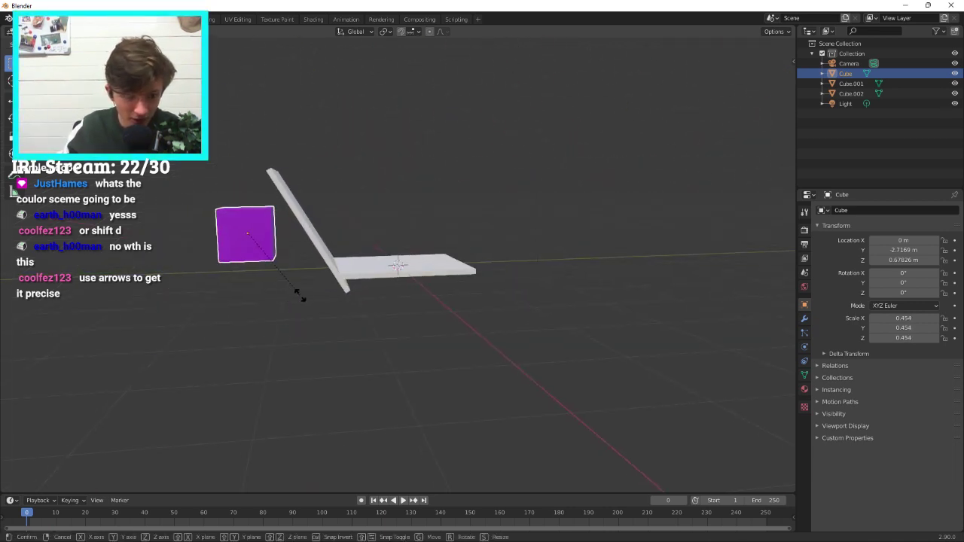
left_click(360, 282)
middle_click_drag(359, 282, 234, 230)
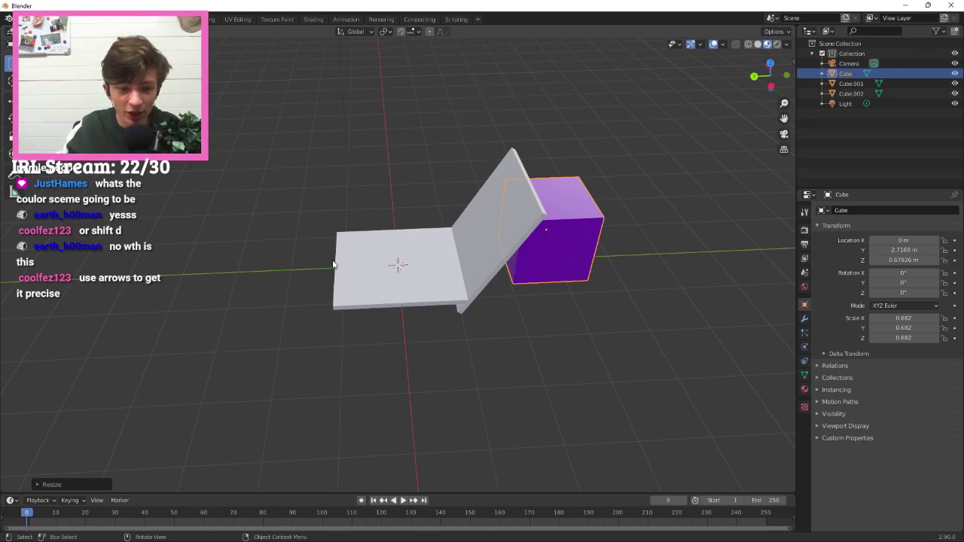
Examine how the seat, backrest and purple cube line up from the side, above and front.
mouse_move(517, 537)
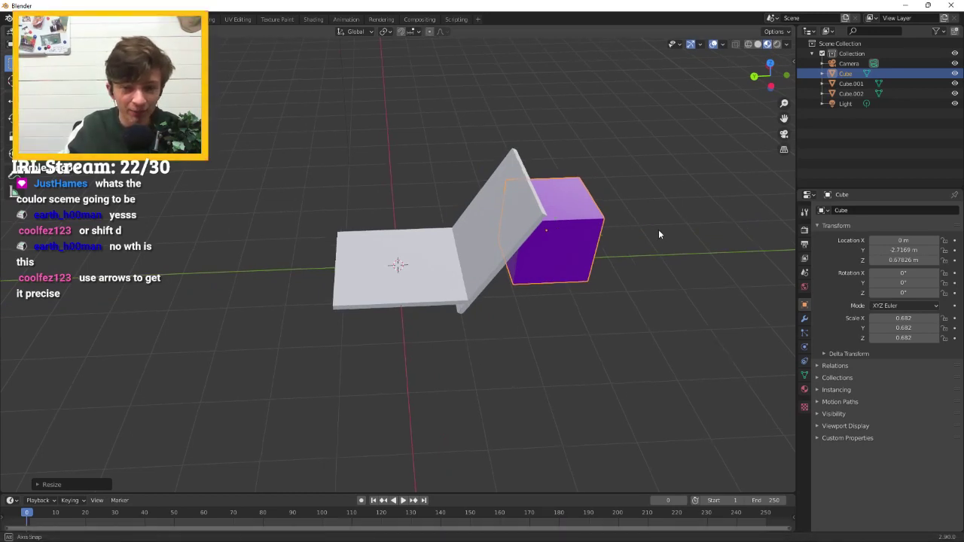
middle_click_drag(660, 231, 474, 222)
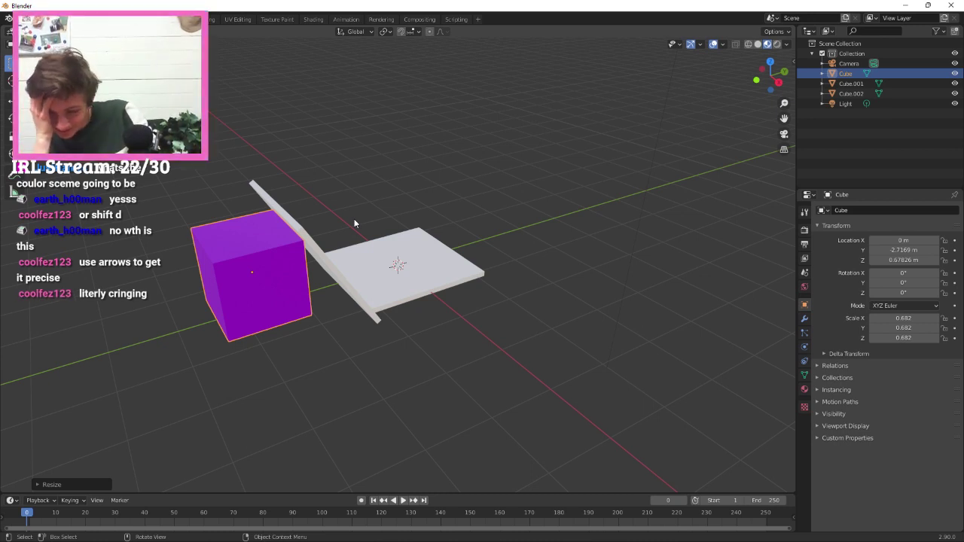
middle_click_drag(355, 221, 129, 223)
scroll(361, 233, "up", 5)
scroll(362, 233, "down", 7)
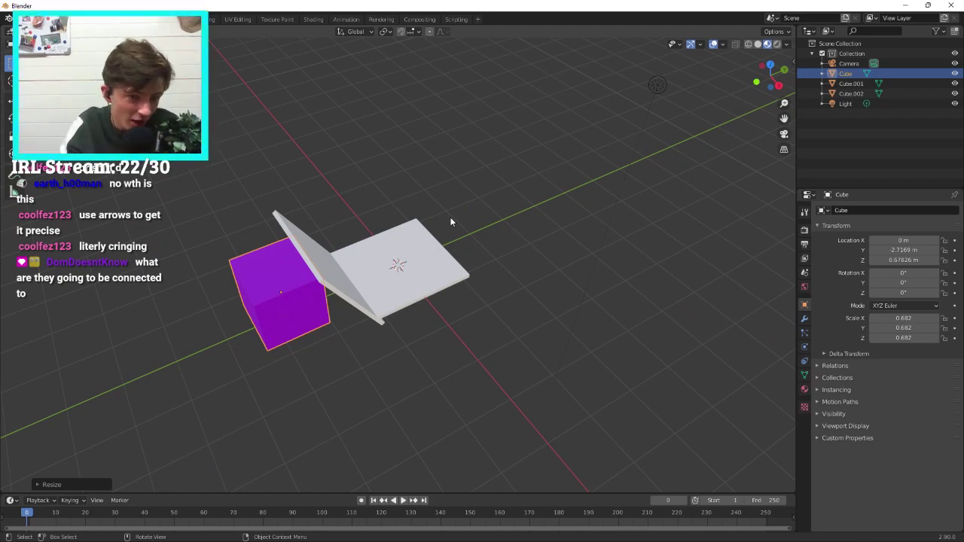
middle_click_drag(489, 301, 376, 217)
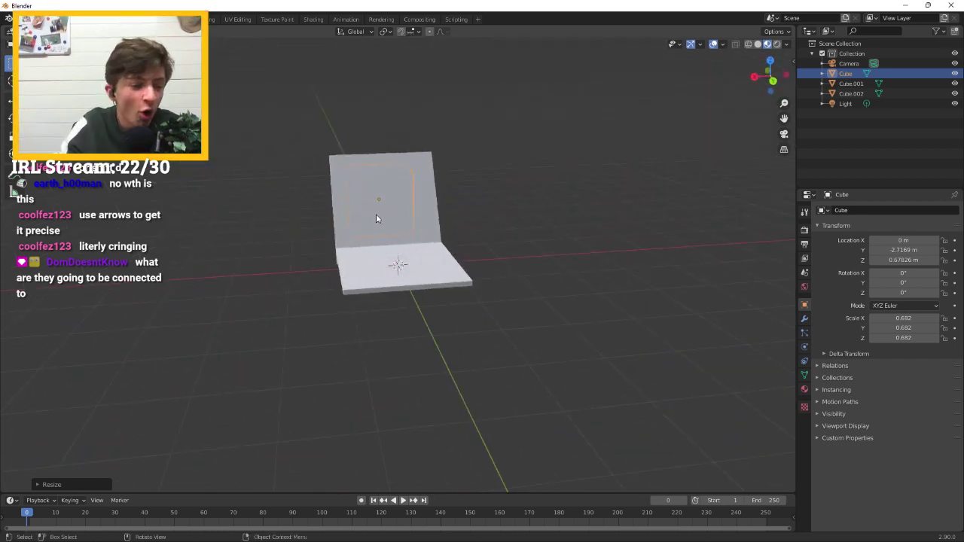
middle_click_drag(547, 157, 222, 161)
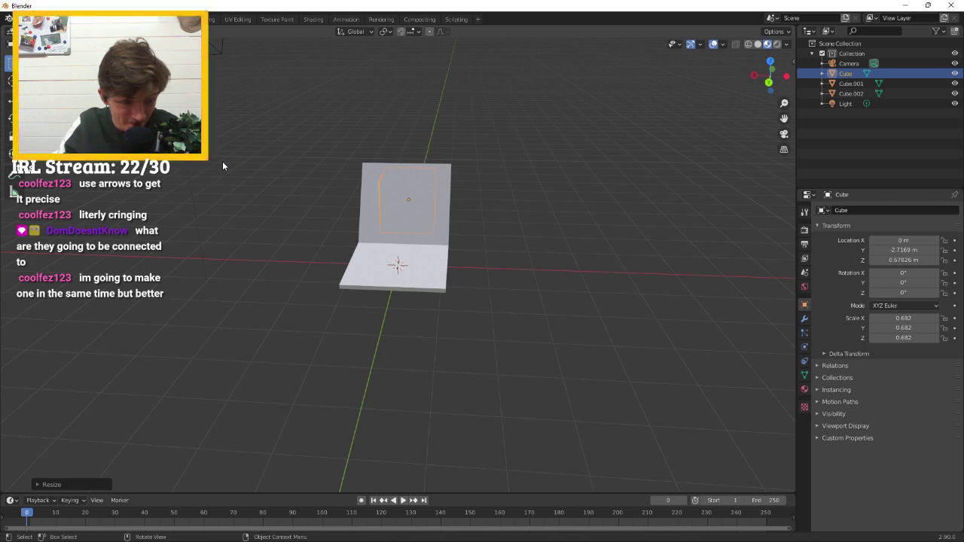
middle_click_drag(275, 163, 477, 172)
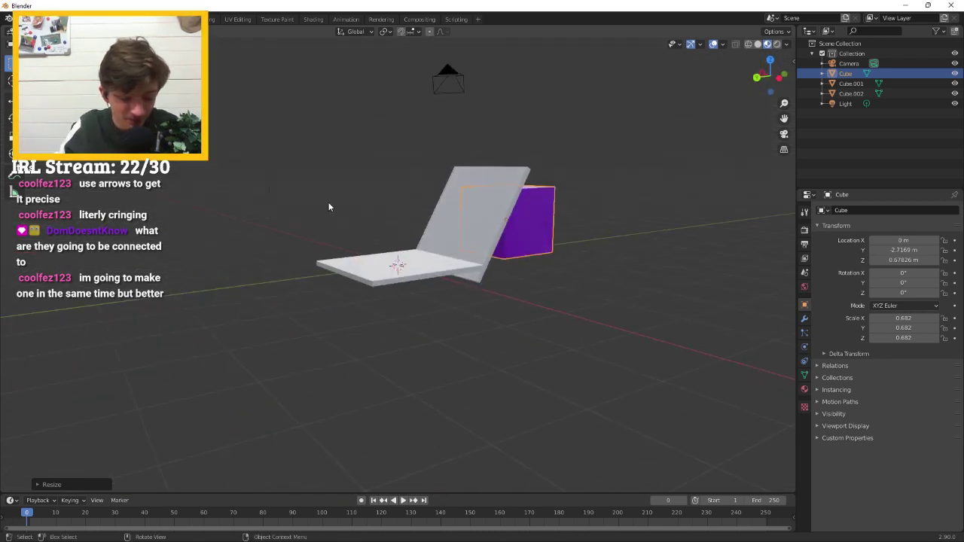
Snap the purple cube to the grid and deselect it.
key("shift+s")
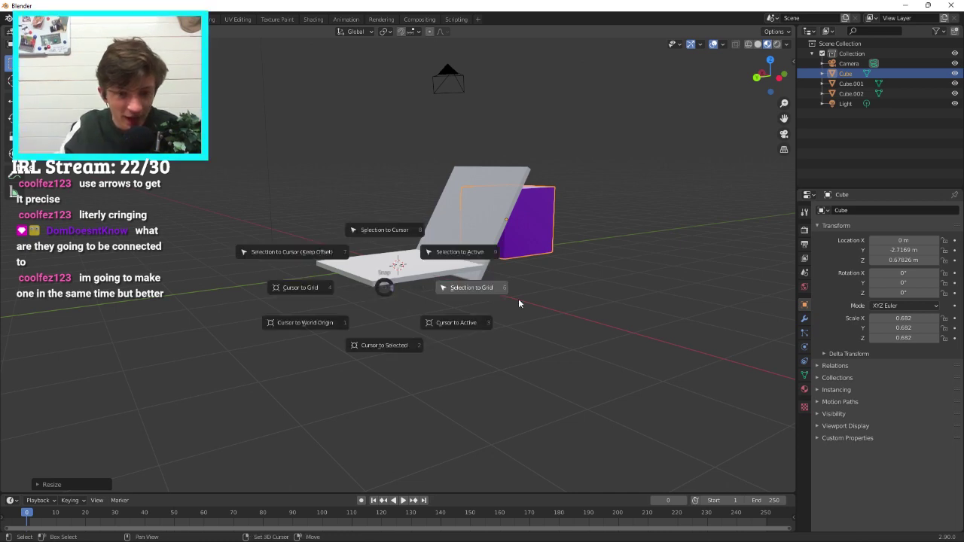
left_click(518, 298)
middle_click_drag(538, 277, 569, 240)
left_click(697, 243)
key("shift+a")
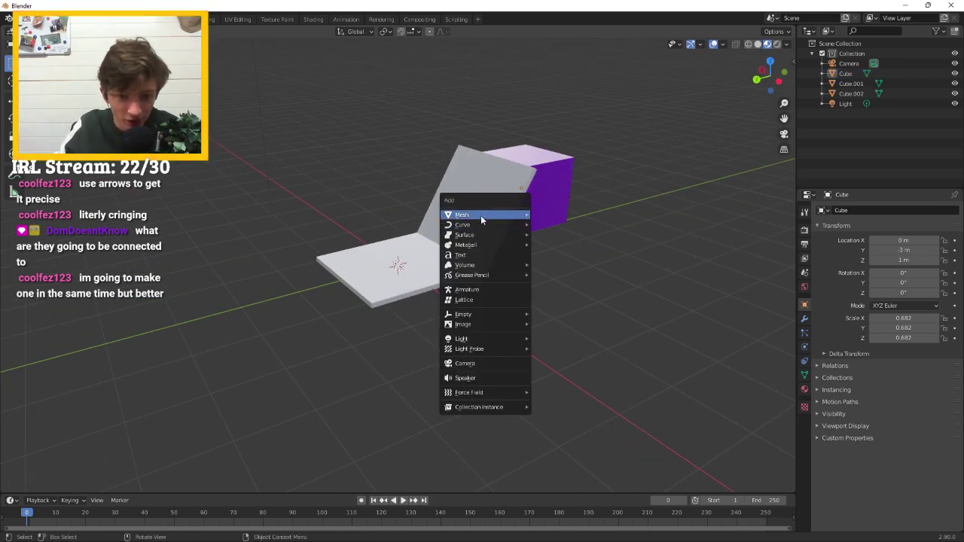
mouse_move(481, 215)
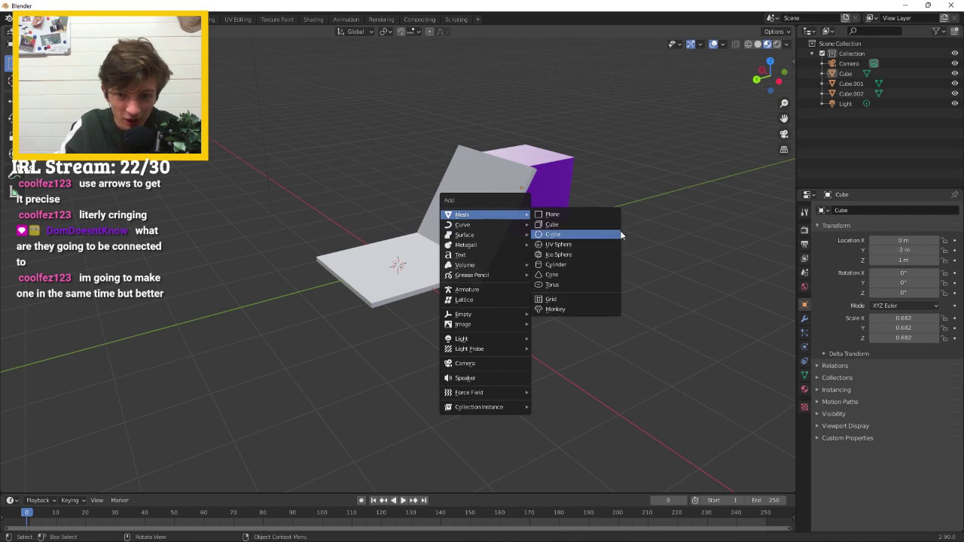
left_click(575, 255)
key("Delete")
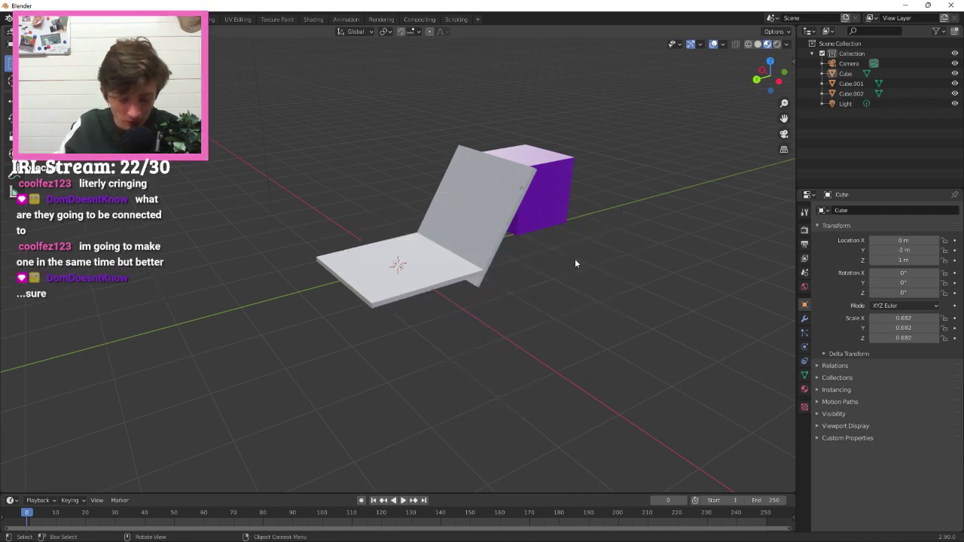
Add a cylinder at the origin and flatten it along the Z axis into a thin disc, scale about -0.056.
key("shift+a")
mouse_move(572, 263)
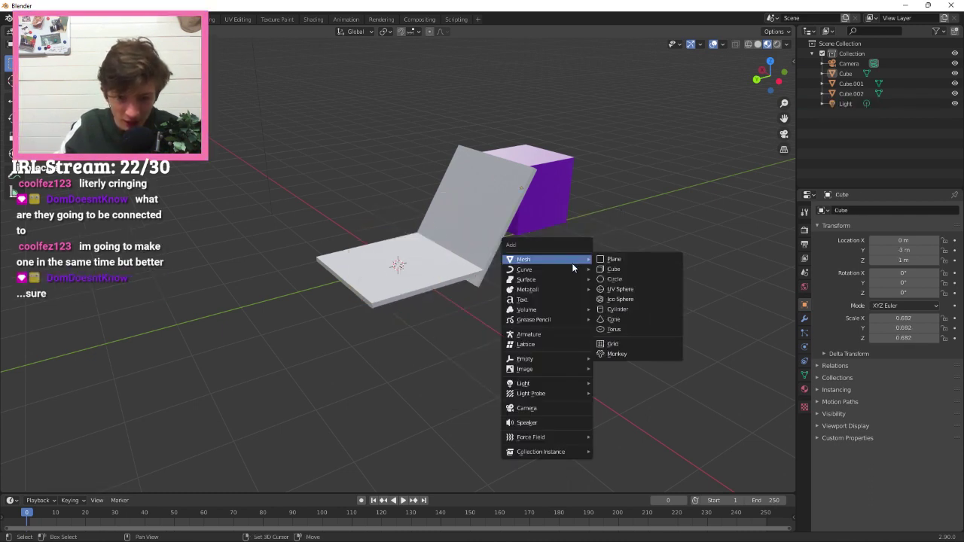
left_click(618, 309)
middle_click_drag(503, 290, 576, 171)
key("s")
key("z")
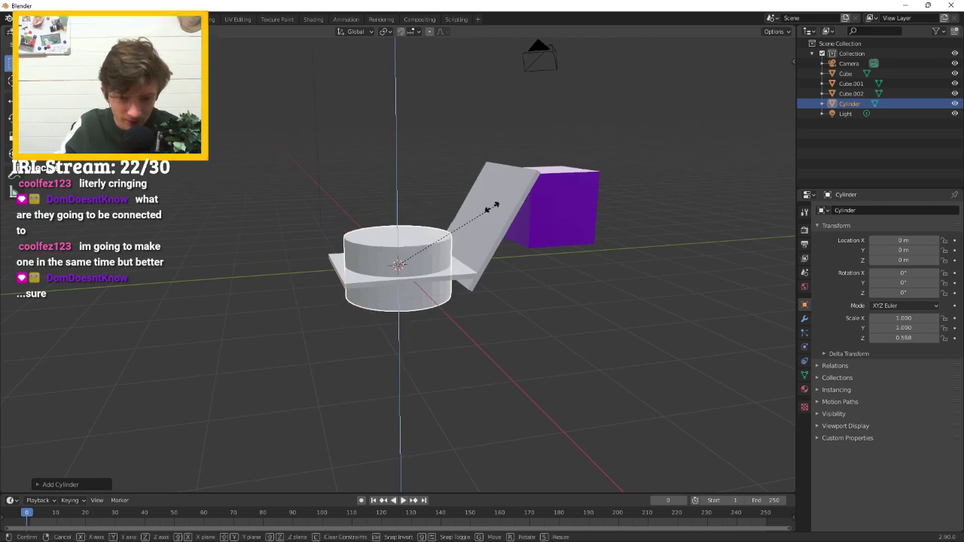
left_click(405, 277)
Move the disc along the Y axis to about 2.28 m, in front of the flat slab.
key("g")
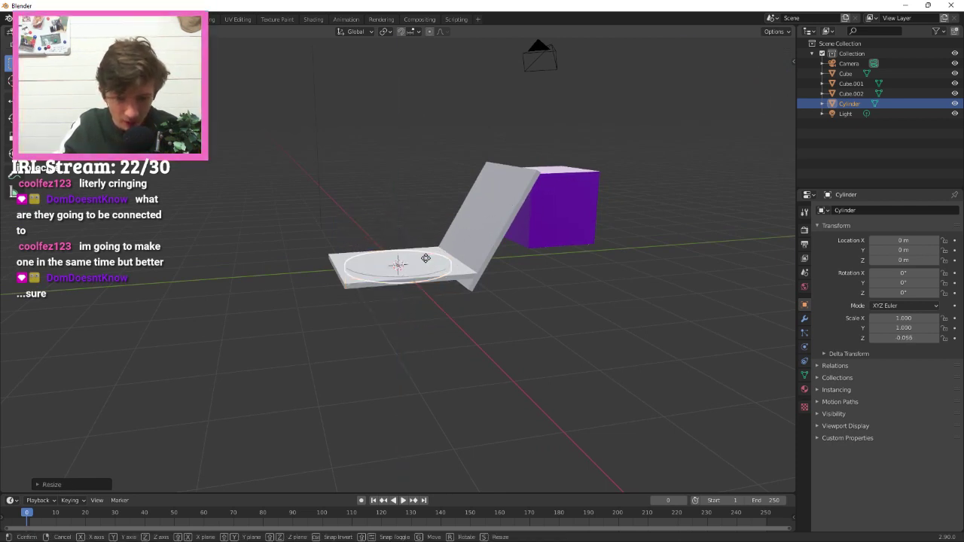
key("z")
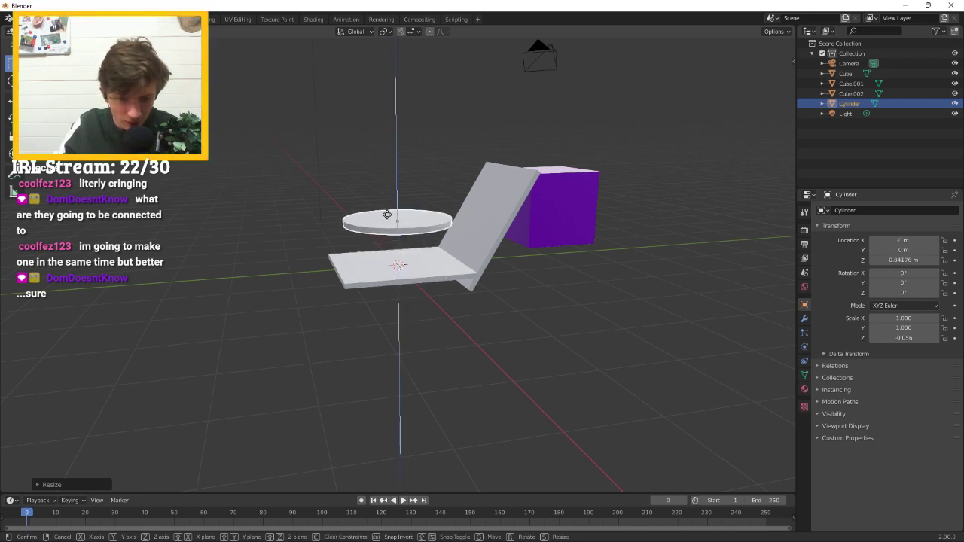
key("x")
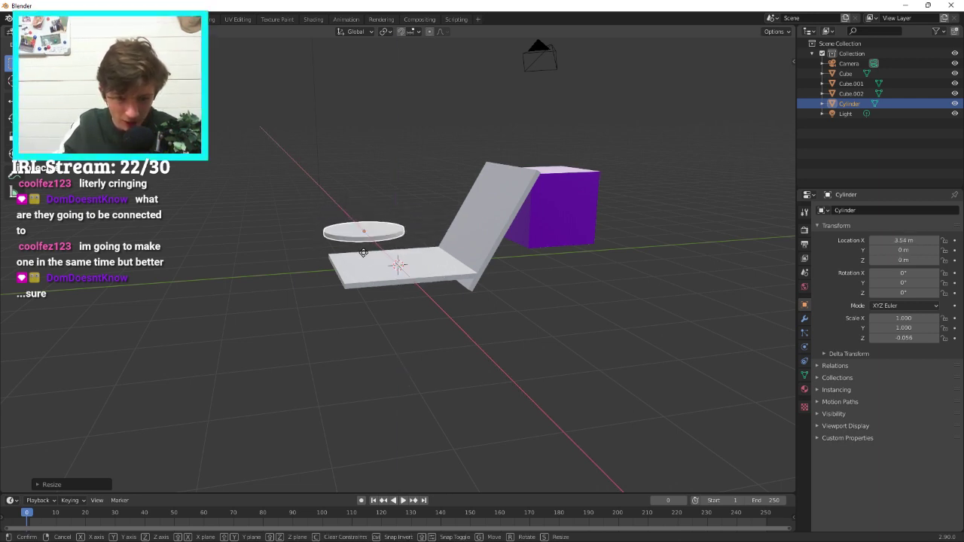
key("y")
left_click(302, 272)
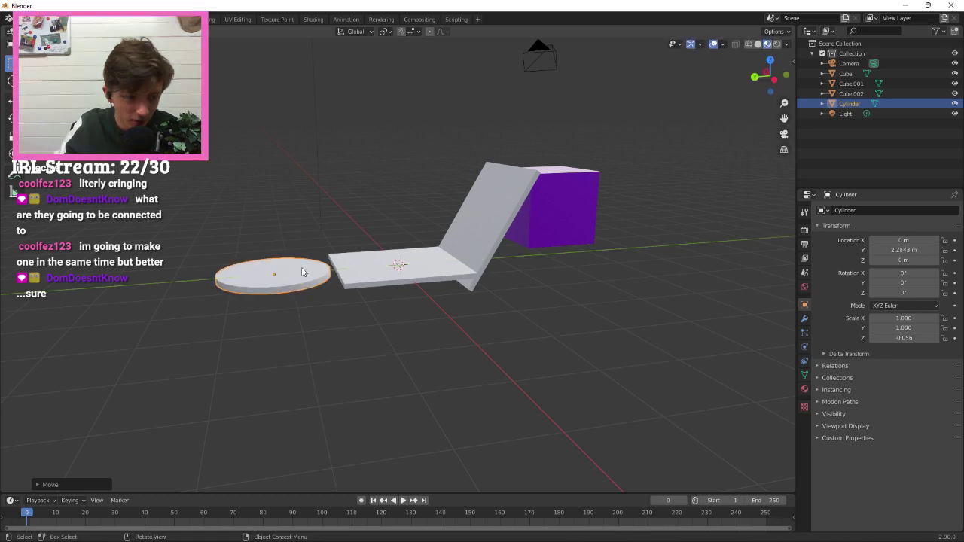
middle_click_drag(302, 272, 424, 221)
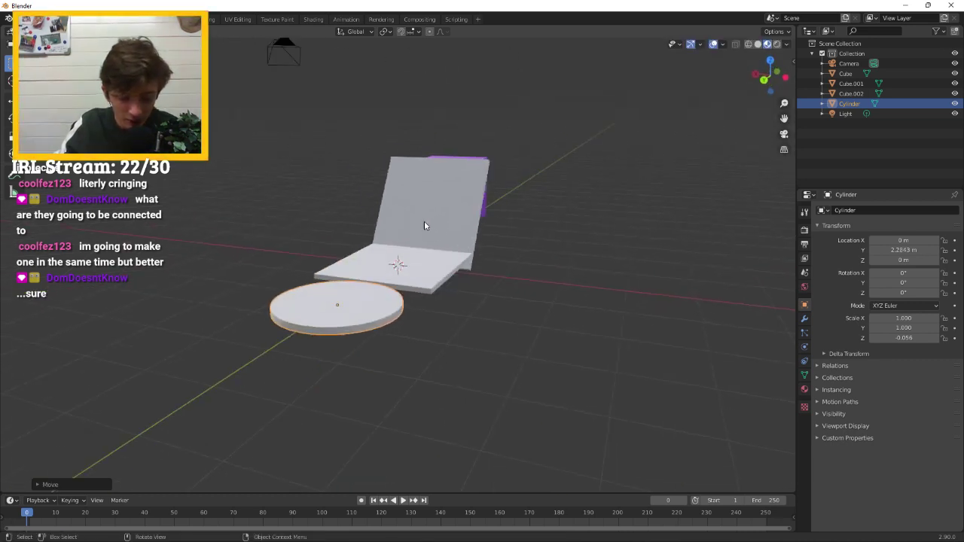
Rotate the disc about the X axis to about -80° so it stands nearly upright.
key("s")
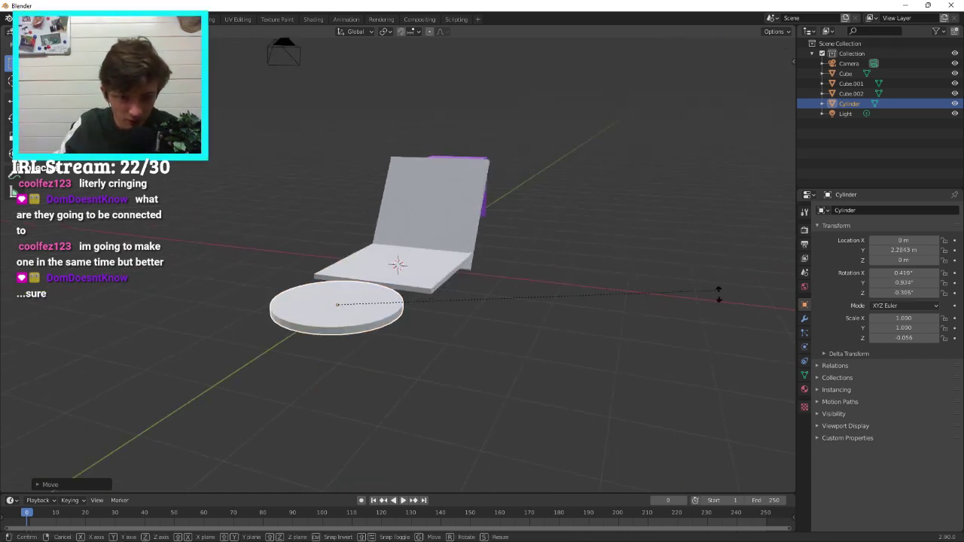
key("z")
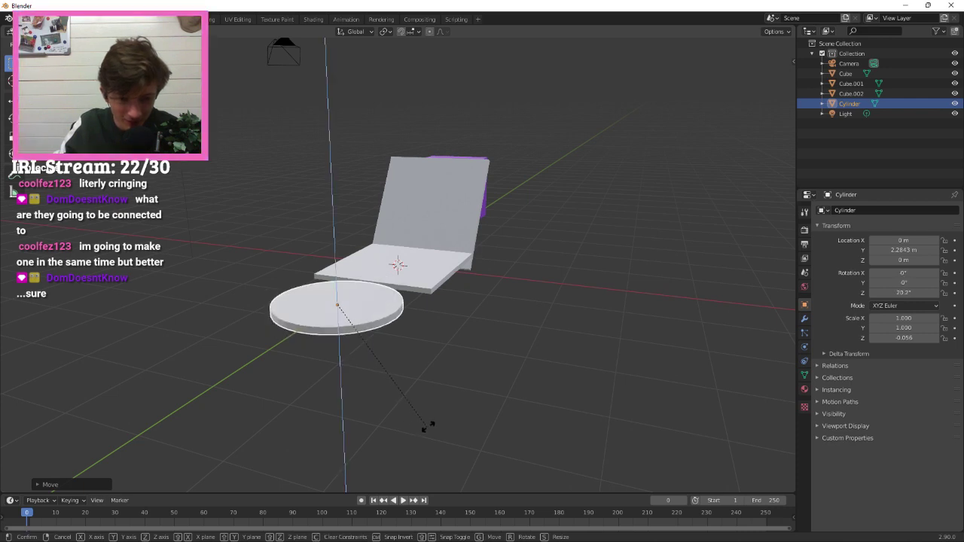
key("x")
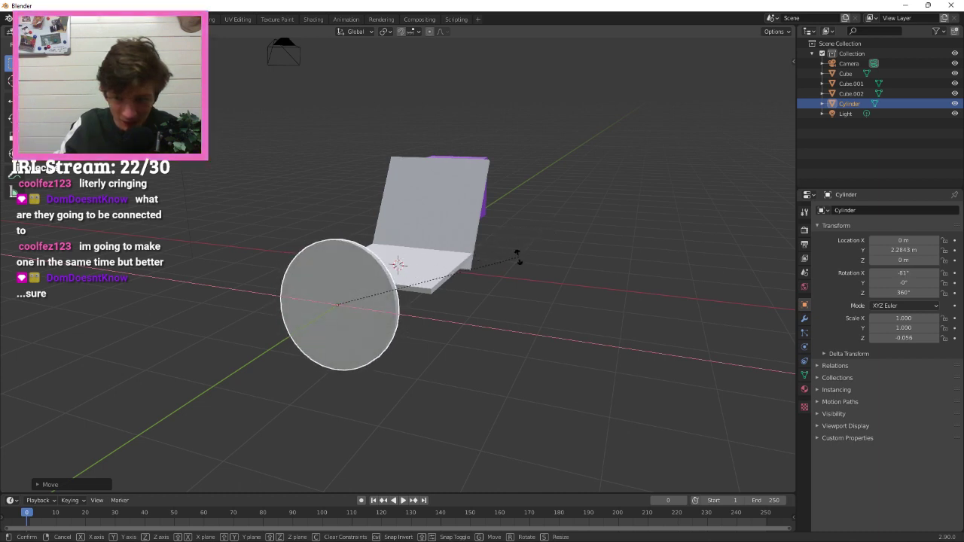
left_click(631, 274)
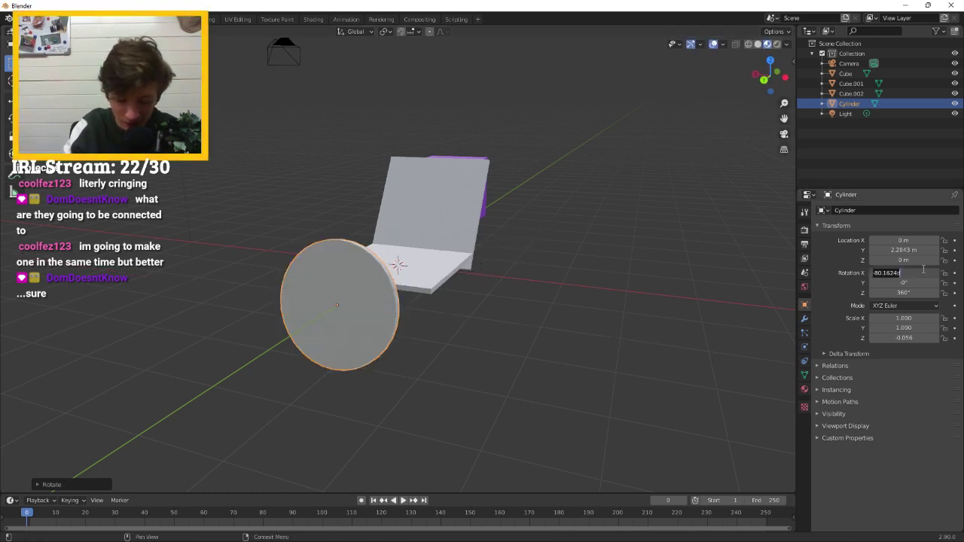
Set the disc's rotation to X 90°, Y 0° and Z 90° so it stands upright like a wheel.
type("90")
key("Return")
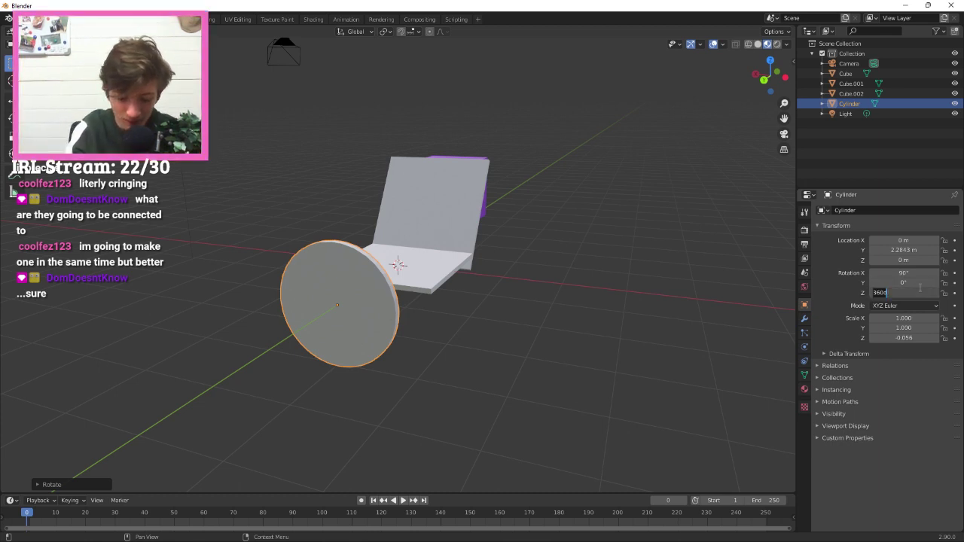
key("Return")
Raise the upright disc along the Z axis to a height of about 0.39 m.
middle_click_drag(422, 272, 523, 248)
key("g")
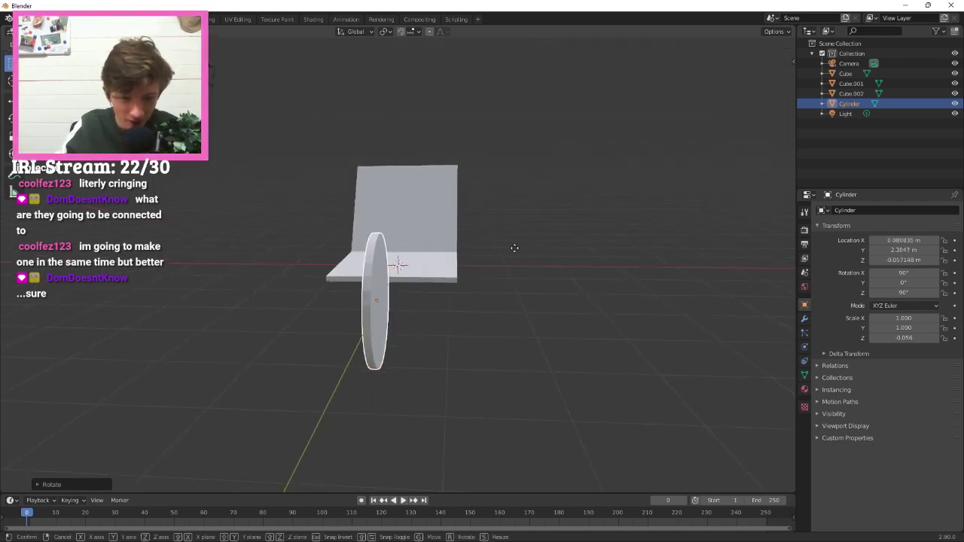
key("z")
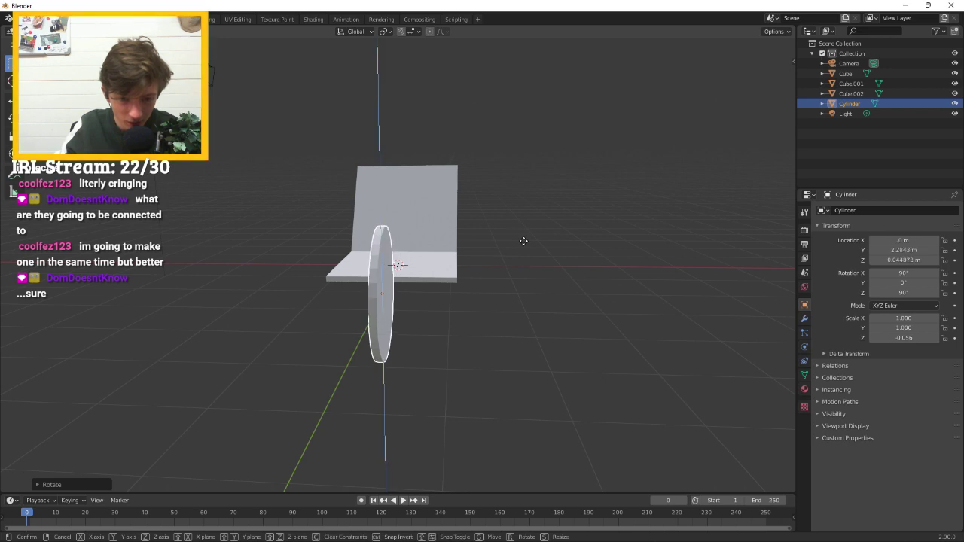
mouse_move(528, 212)
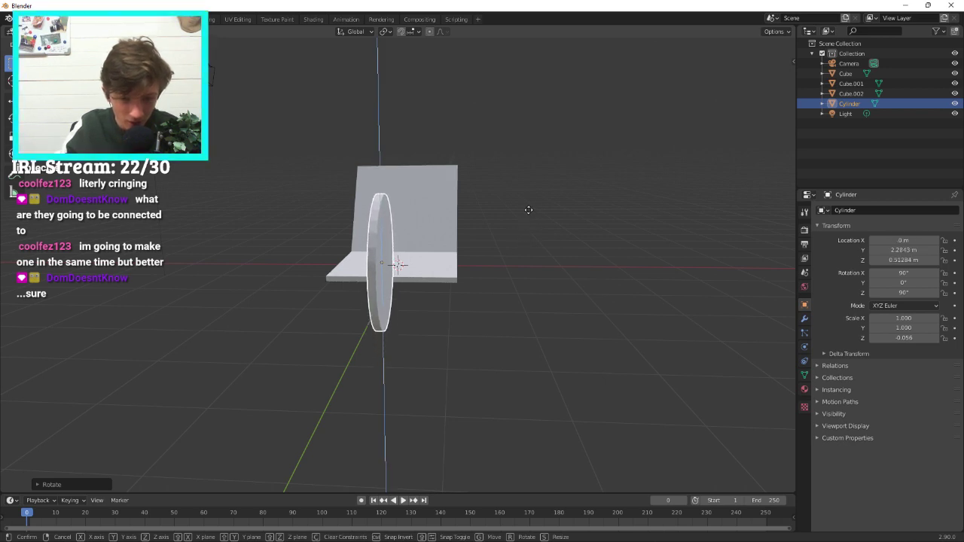
mouse_move(491, 216)
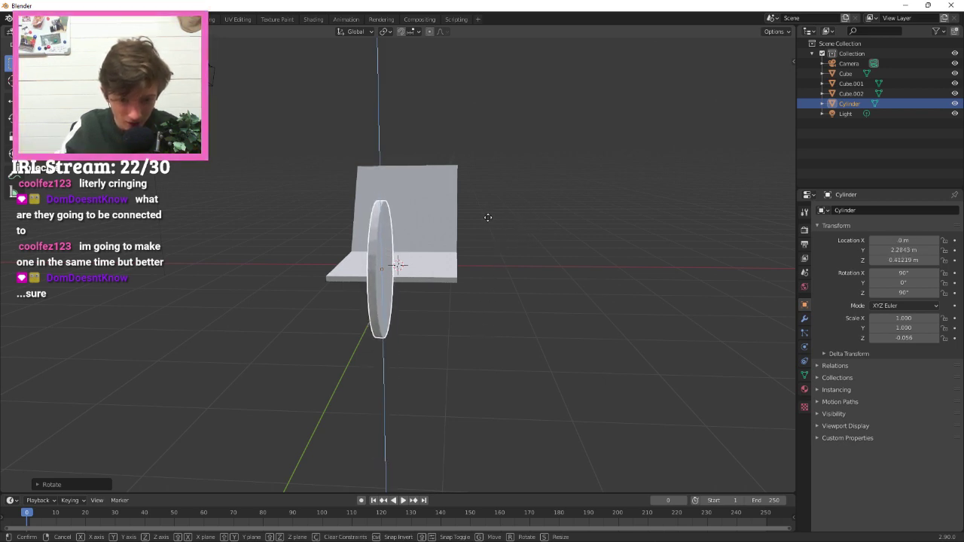
left_click(491, 221)
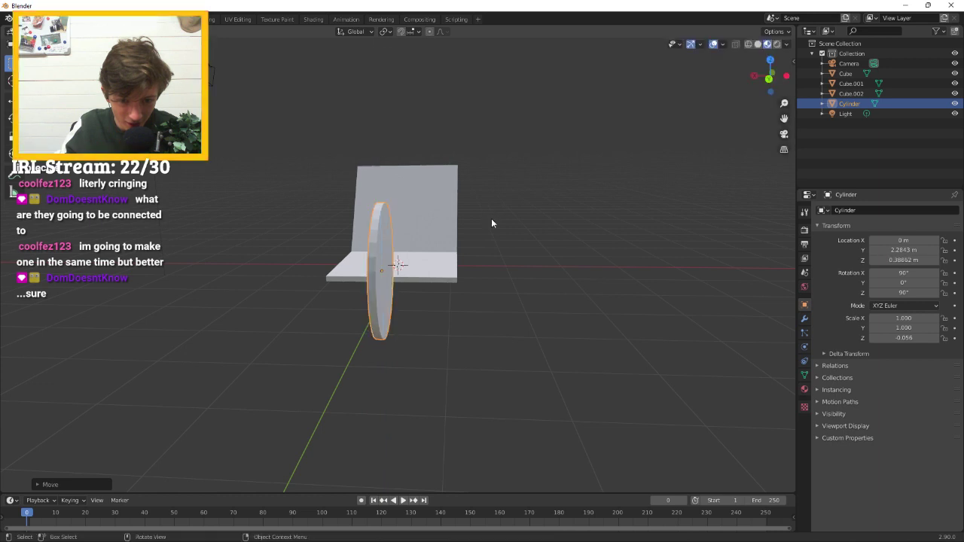
Try moving the front disc sideways along the X axis to about -1.26 m, and undo the move.
key("g")
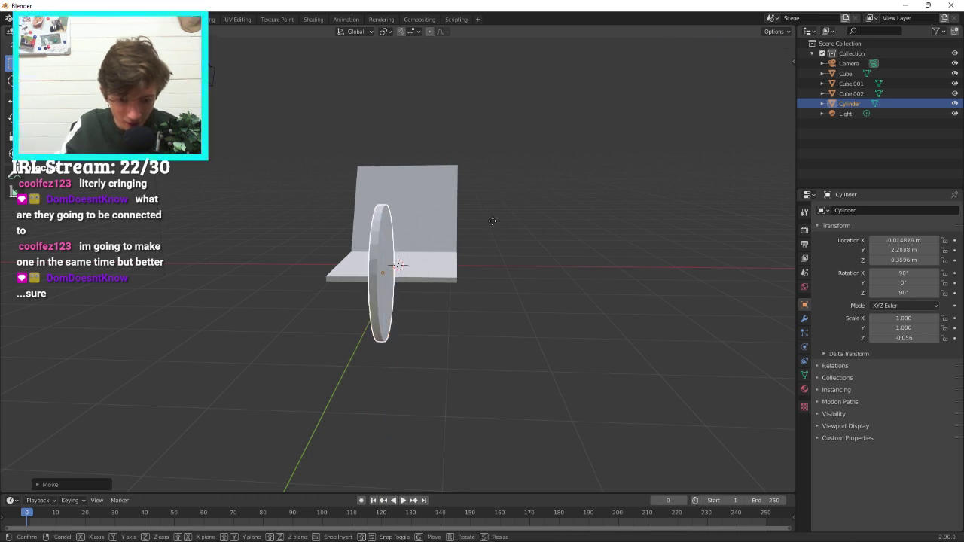
key("x")
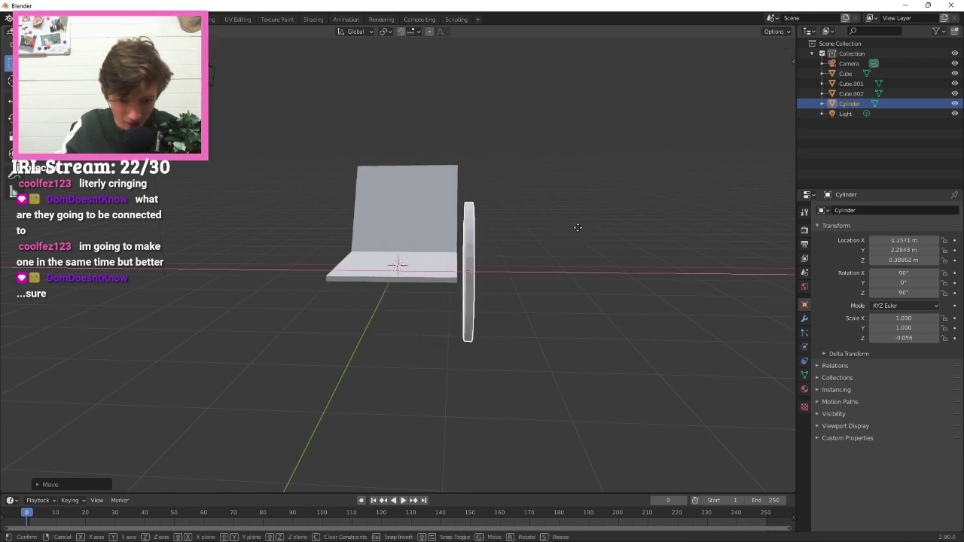
left_click(581, 226)
mouse_move(581, 226)
middle_mouse_down()
mouse_move(358, 232)
mouse_move(620, 231)
mouse_move(443, 233)
mouse_move(534, 244)
mouse_move(521, 244)
mouse_move(598, 233)
middle_mouse_up()
key("ctrl+z")
Duplicate the front wheel disc and move the copy along the Y axis back to the purple engine cube.
key("ctrl+c")
key("ctrl+v")
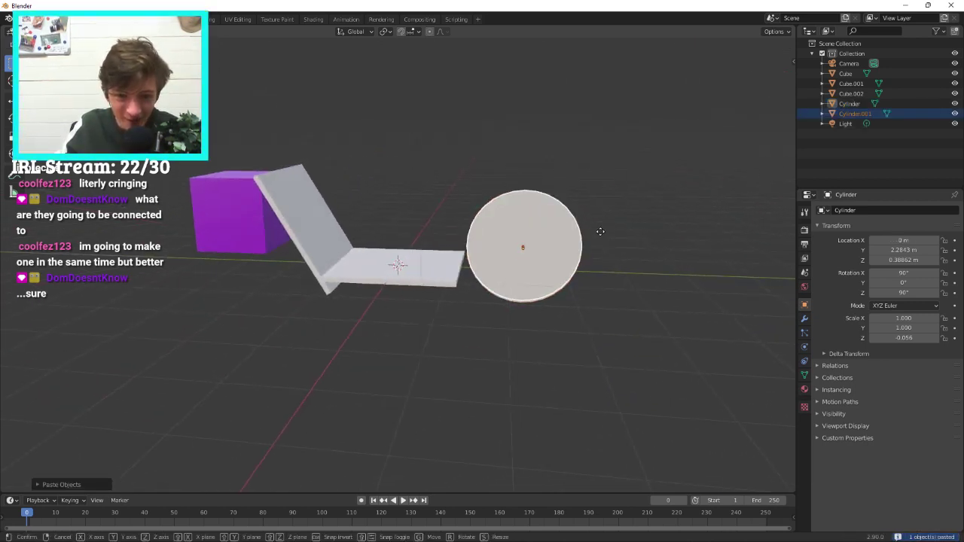
key("g")
key("x")
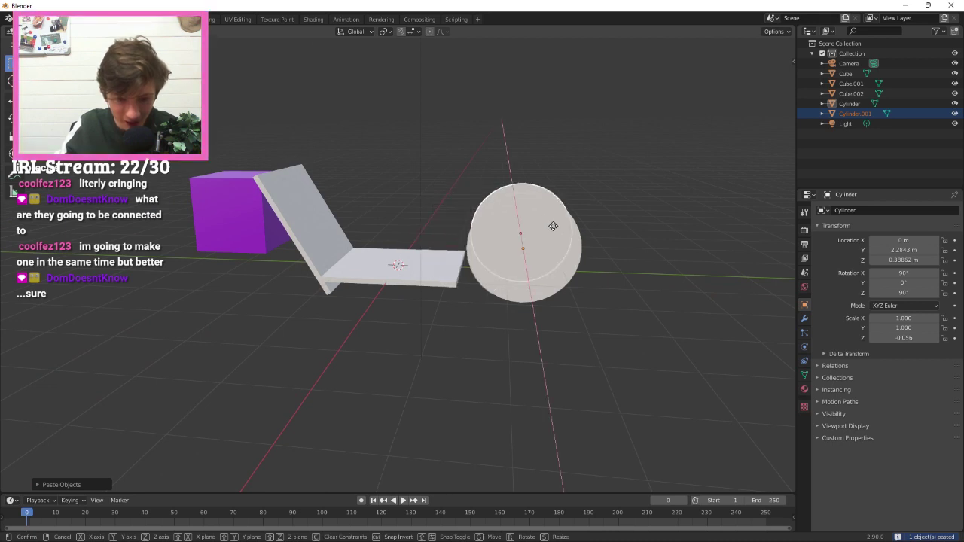
key("y")
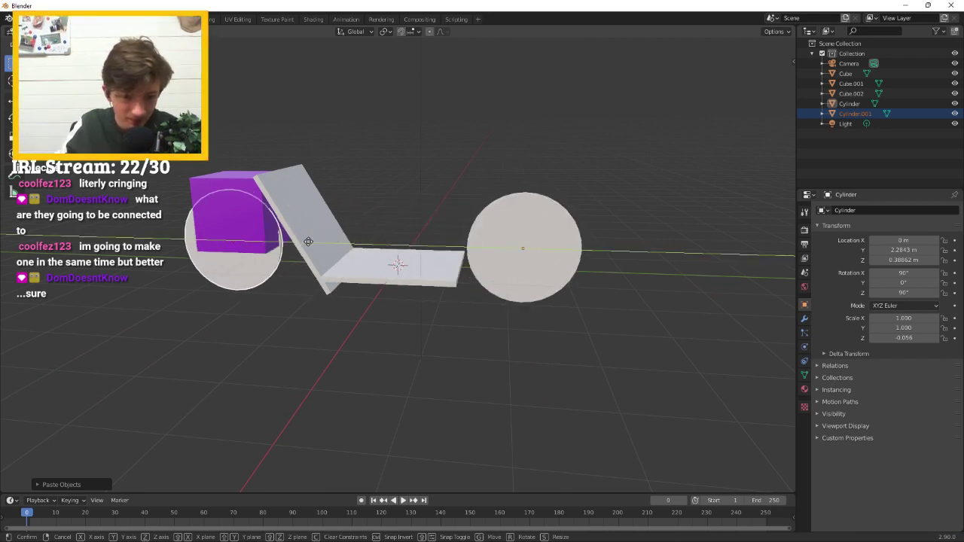
left_click(315, 235)
Shift the rear wheel copy along the X axis until it stands just outside one side of the purple engine cube.
middle_click_drag(315, 235, 491, 240)
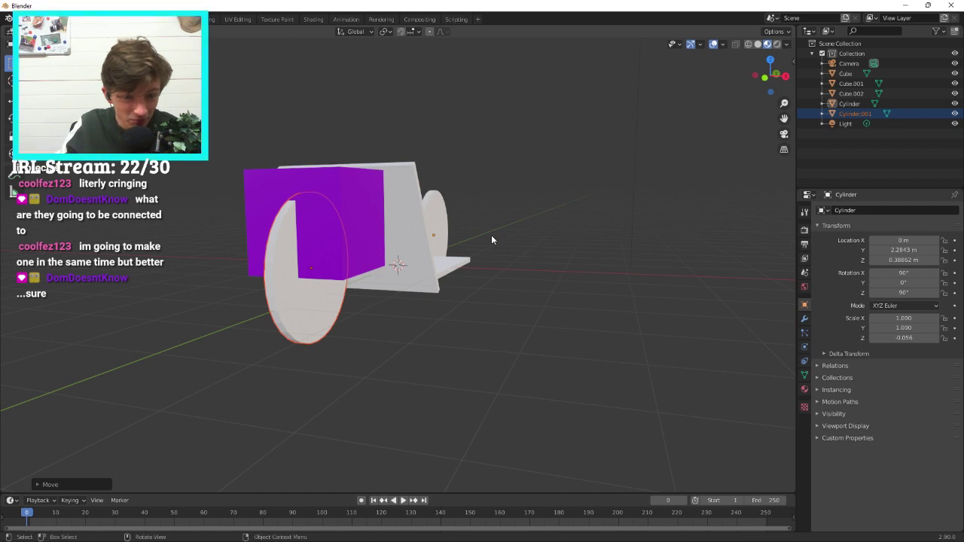
mouse_move(480, 227)
middle_mouse_down()
mouse_move(511, 240)
mouse_move(477, 238)
middle_mouse_up()
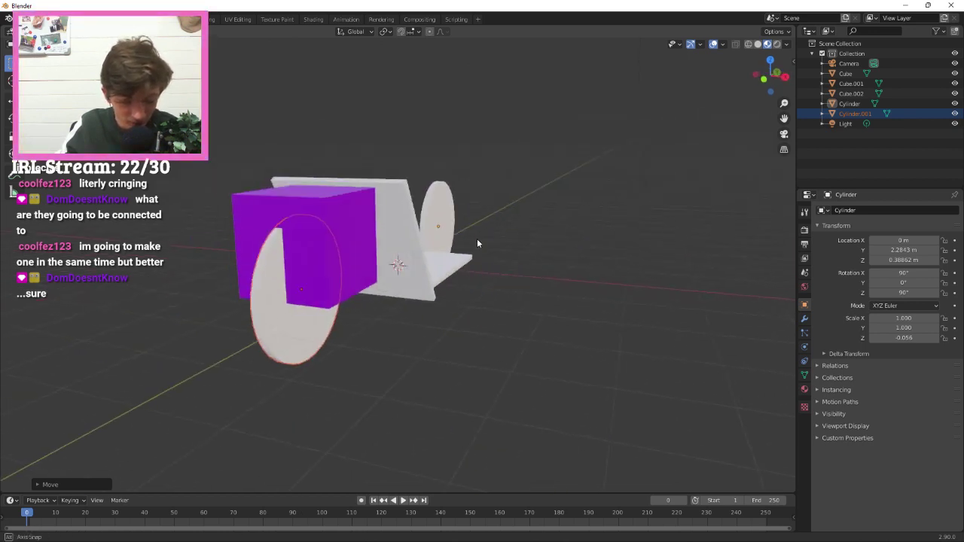
key("g")
key("z")
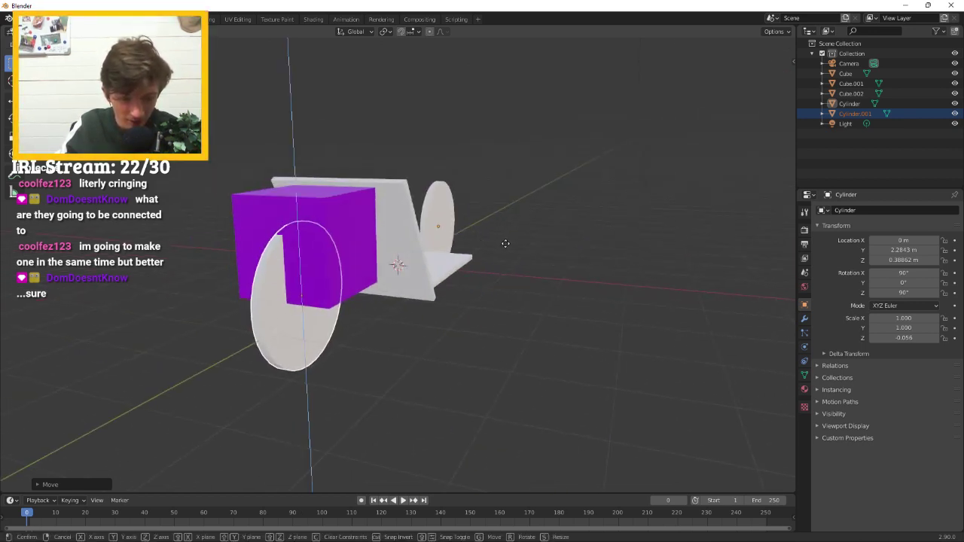
key("y")
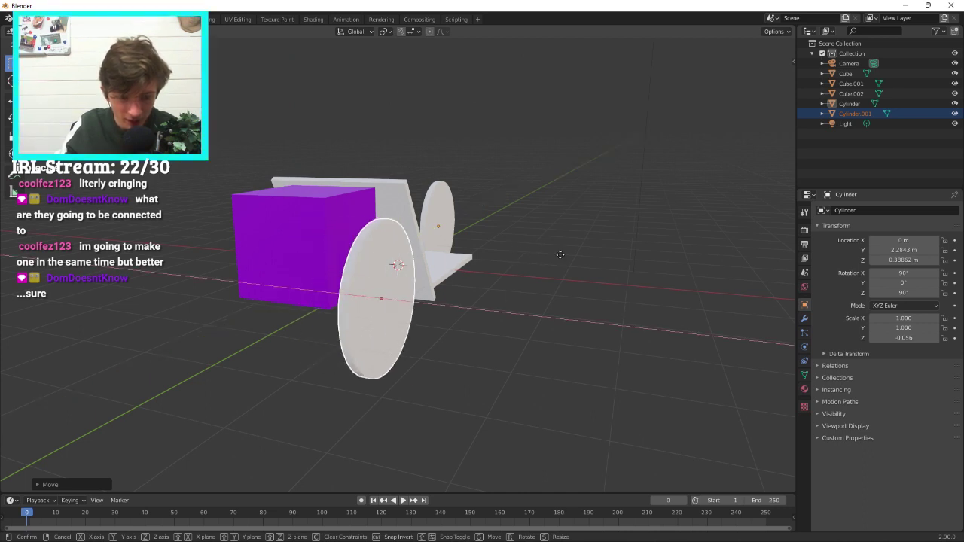
left_click(592, 256)
middle_click_drag(591, 256, 617, 269)
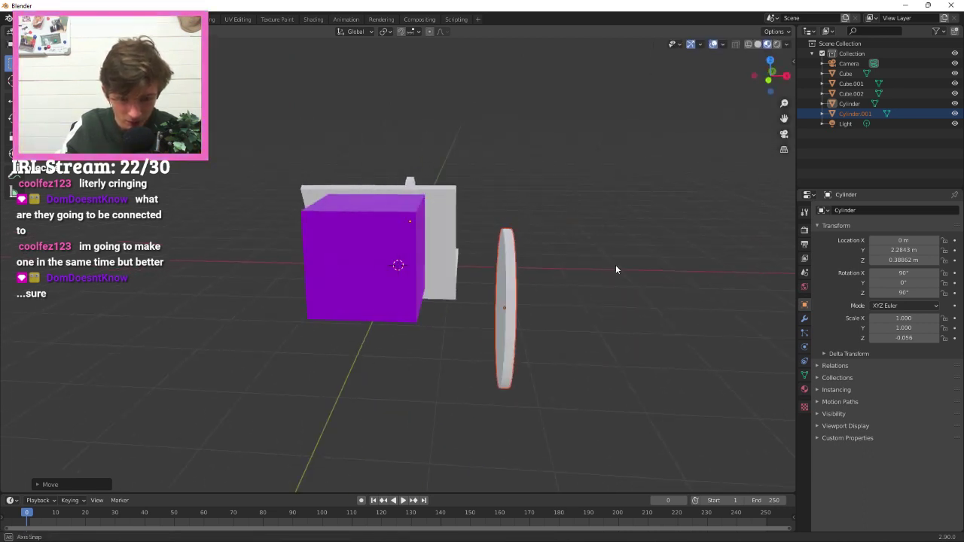
key("g")
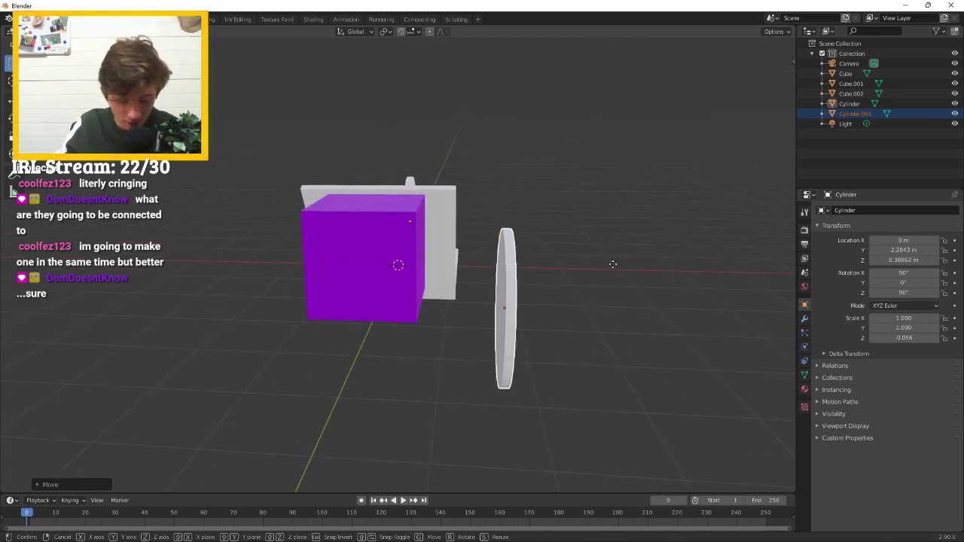
key("x")
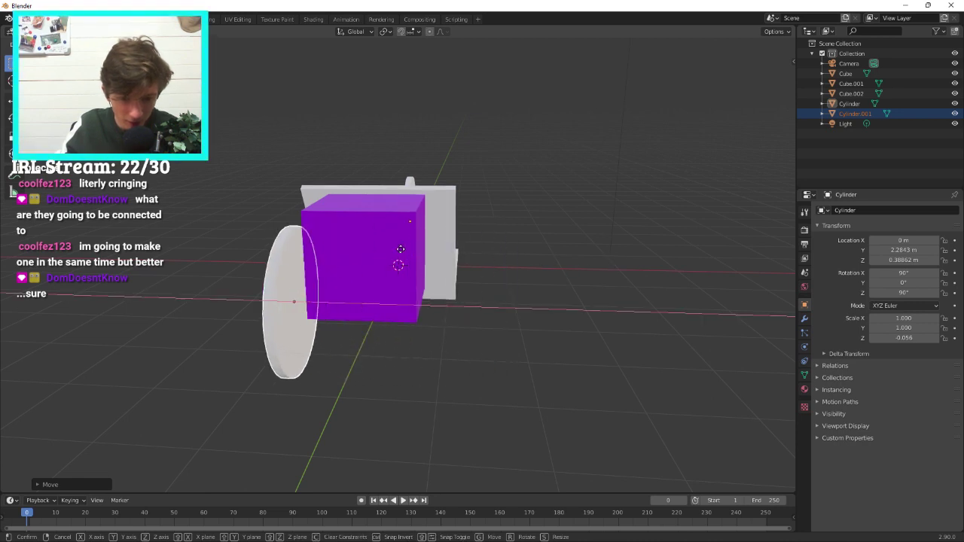
left_click(387, 250)
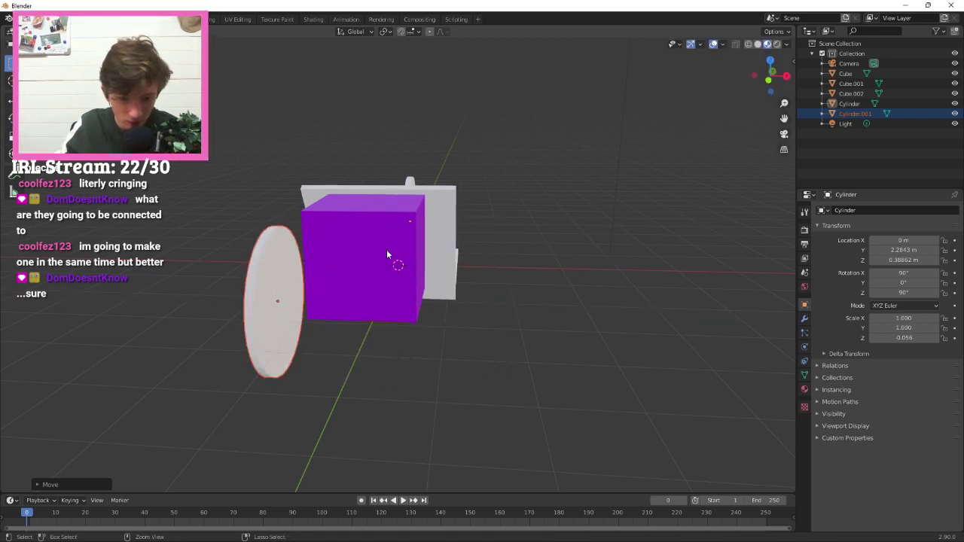
Duplicate the rear wheel and move the copy along the X axis to the opposite side of the engine cube.
key("ctrl+c")
key("ctrl+v")
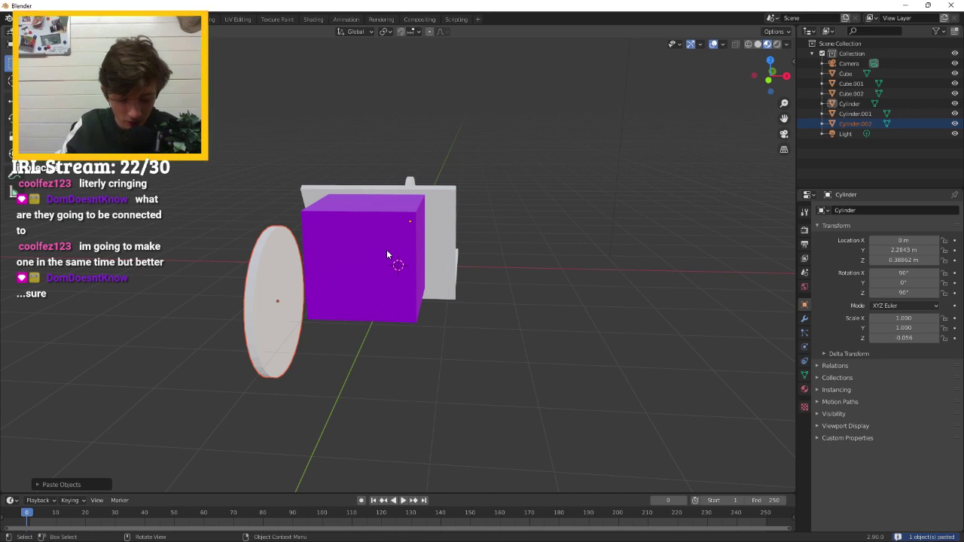
key("g")
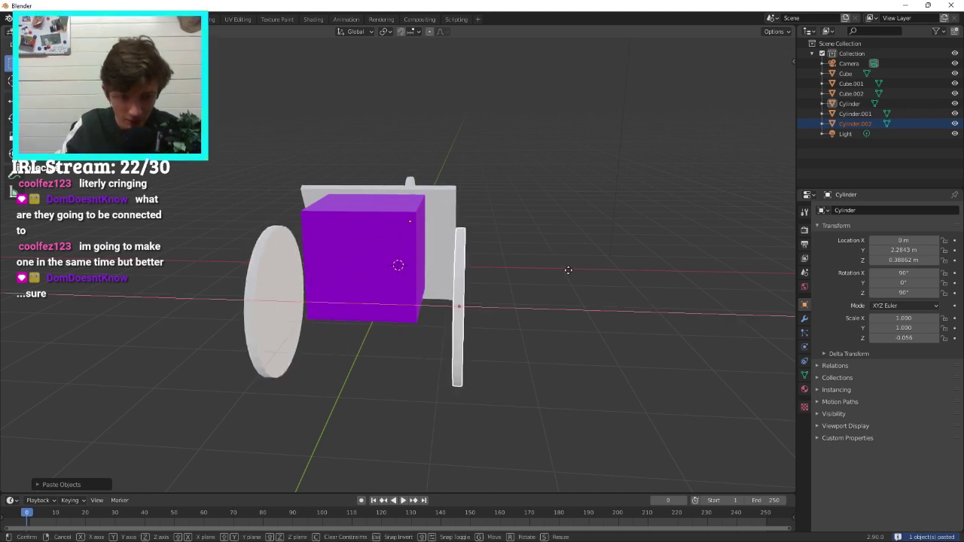
left_click(573, 272)
middle_click_drag(573, 271, 482, 370)
left_click(383, 400)
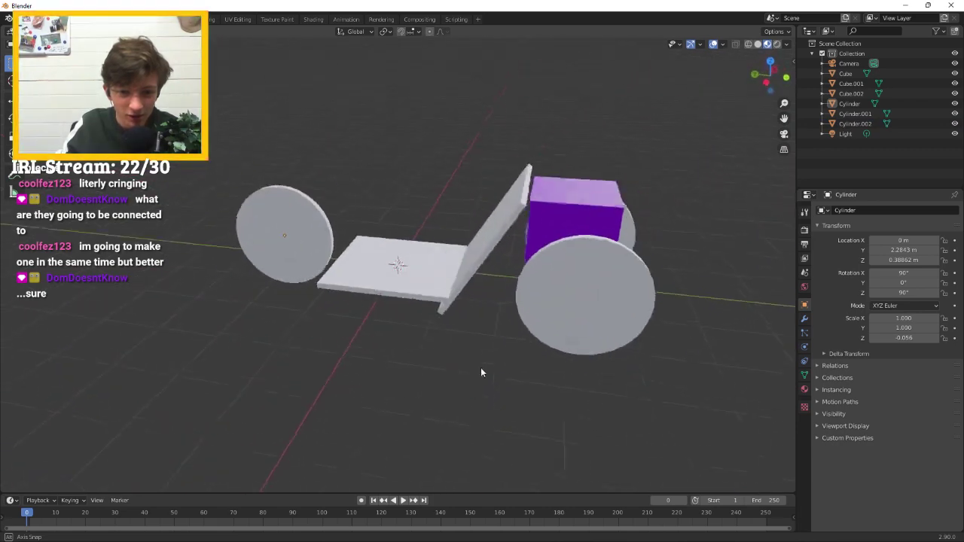
In the Shading workspace, give the front wheel a new material named Wheel with black base and subsurface colours.
left_click(313, 19)
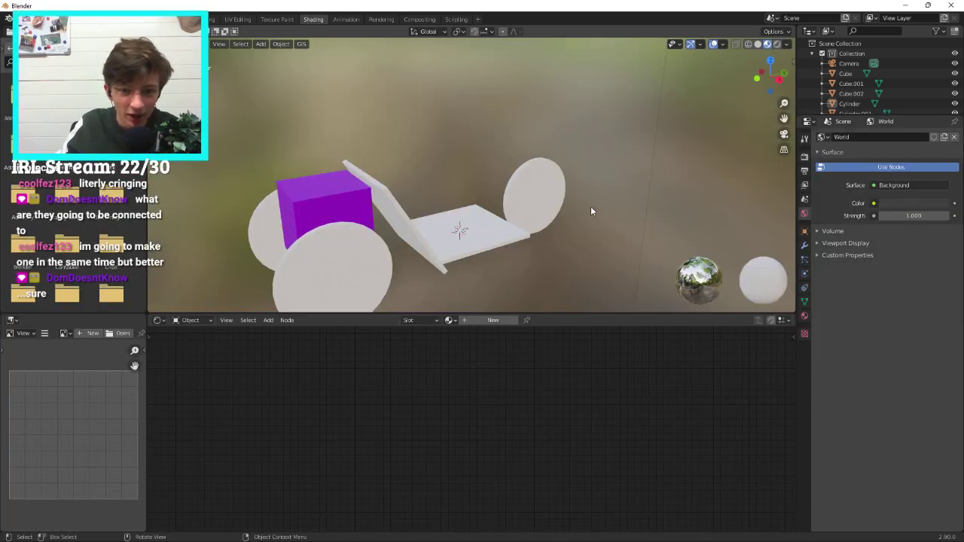
left_click(558, 205)
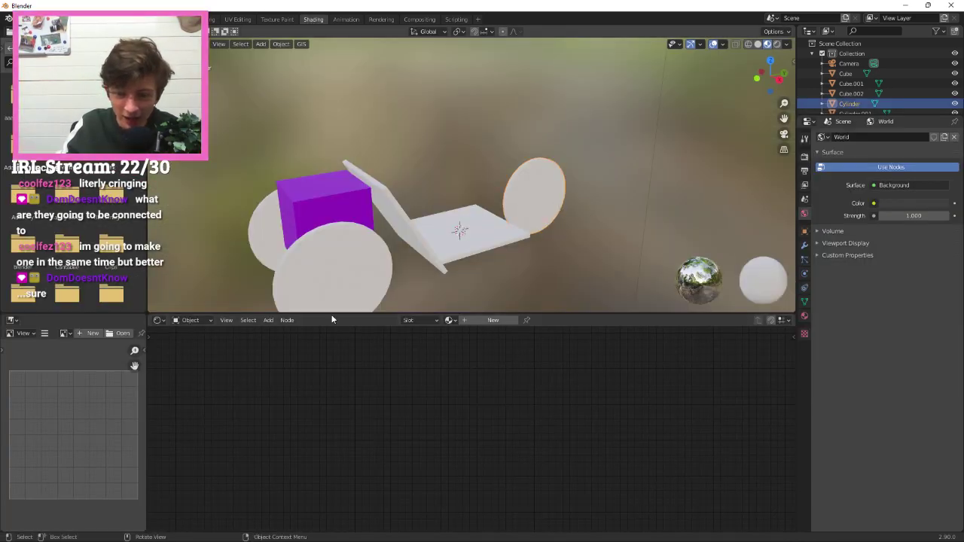
left_click(462, 321)
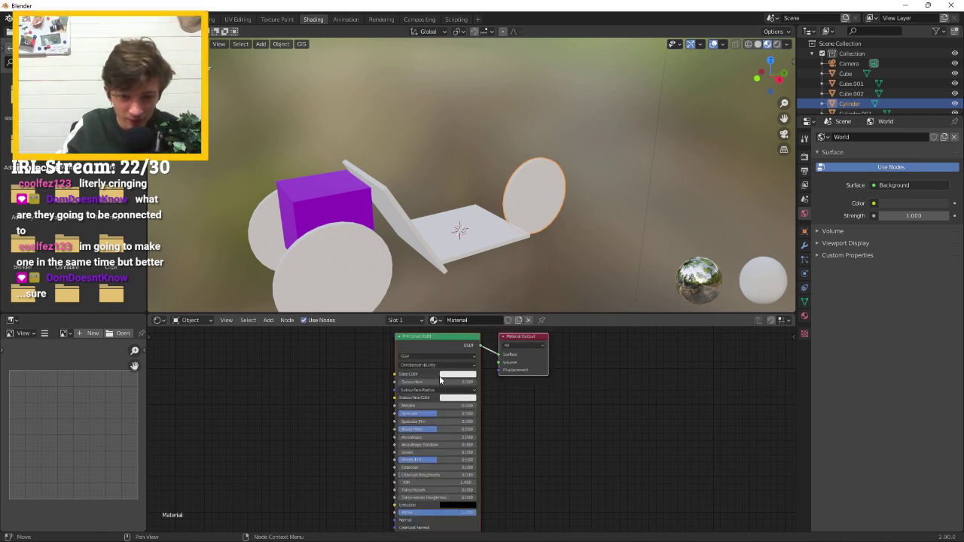
left_click(461, 399)
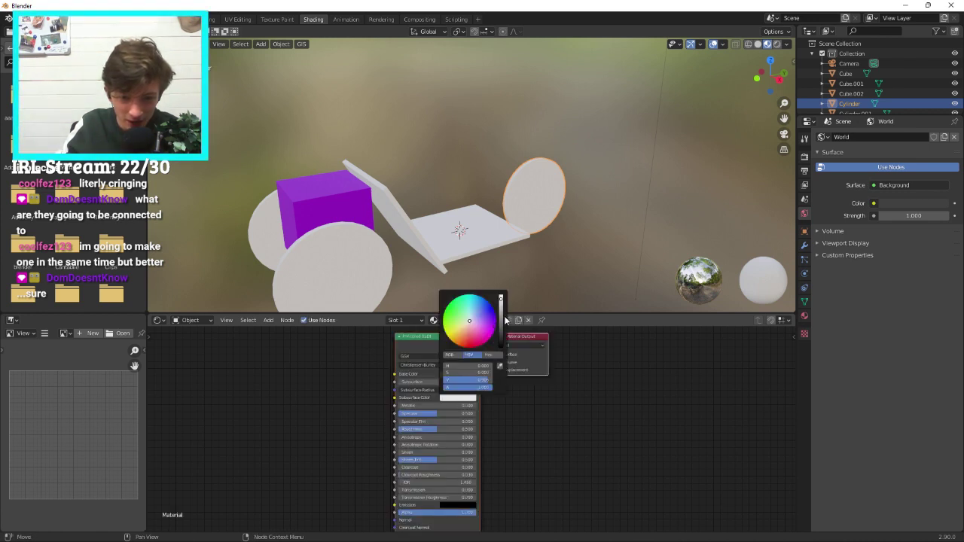
left_click_drag(501, 321, 501, 348)
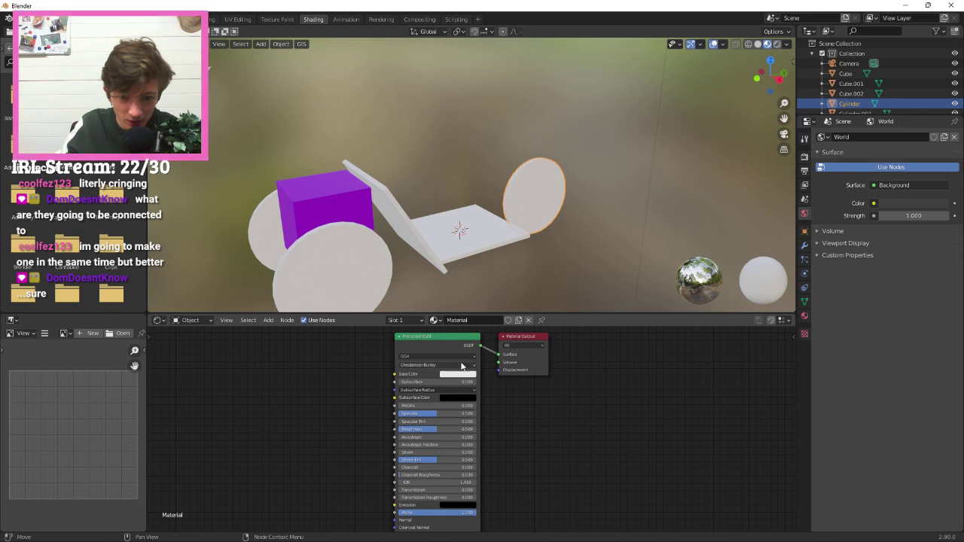
left_click(456, 374)
left_click_drag(494, 319, 512, 333)
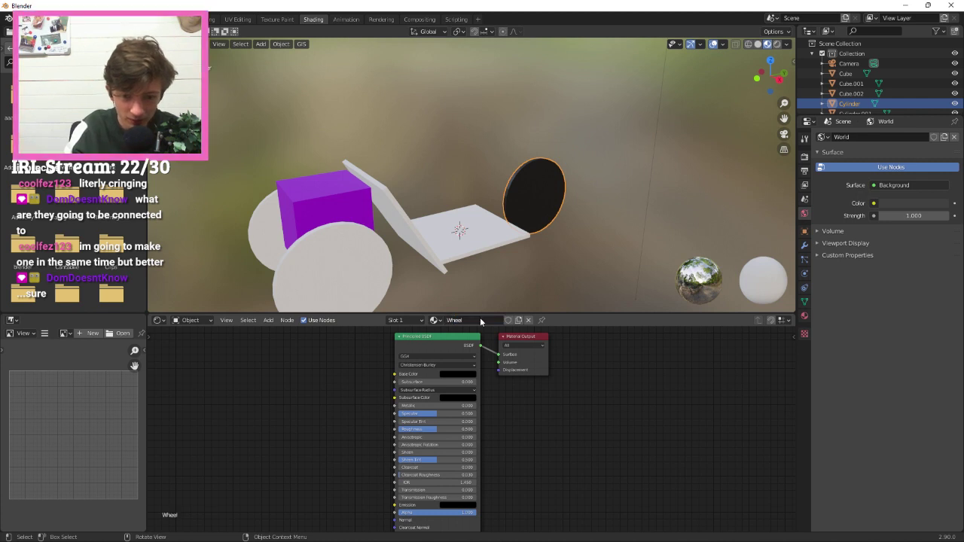
Assign the existing Wheel material to both rear wheels.
left_click(330, 280)
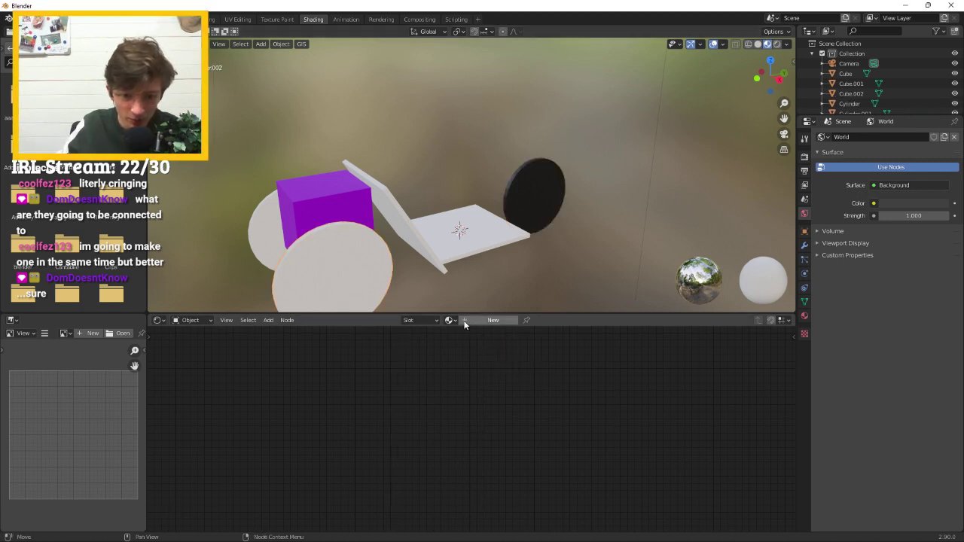
left_click(455, 320)
left_click(482, 345)
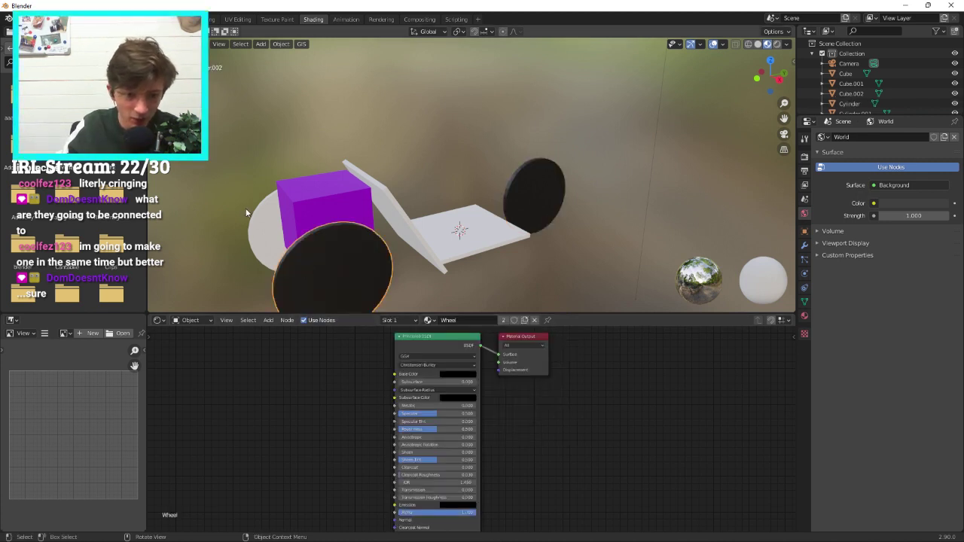
left_click(271, 237)
left_click(450, 323)
left_click(473, 344)
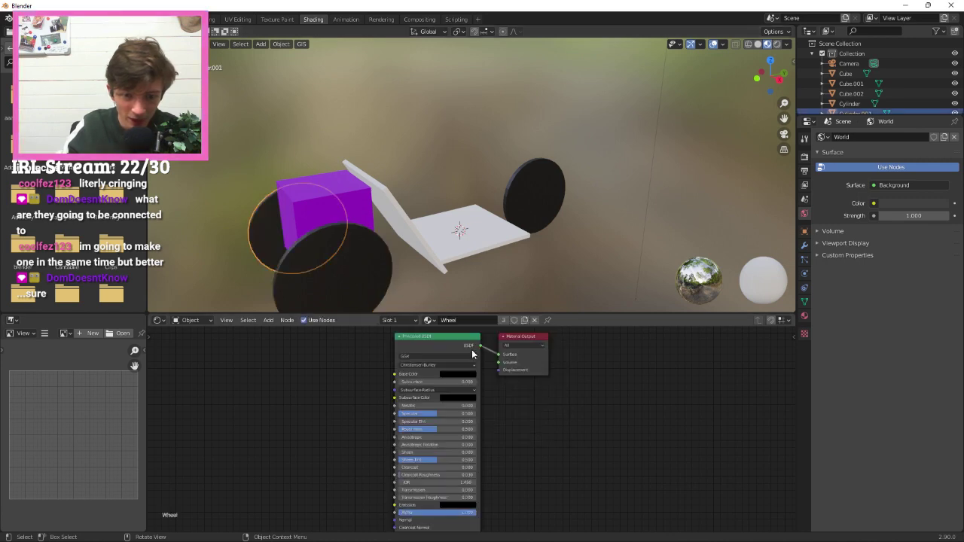
Lower the purple engine cube slightly along the Z axis so it sits between the two rear wheels.
mouse_move(560, 443)
middle_mouse_down()
mouse_move(482, 440)
mouse_move(566, 455)
middle_mouse_up()
middle_click_drag(565, 293, 410, 203)
left_click(429, 320)
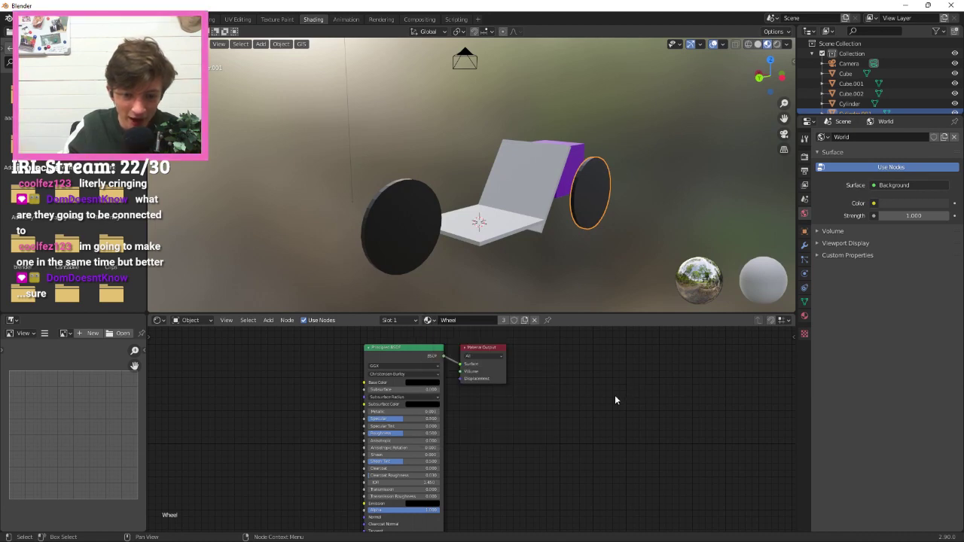
middle_click_drag(615, 398, 597, 409)
middle_click_drag(573, 286, 484, 222)
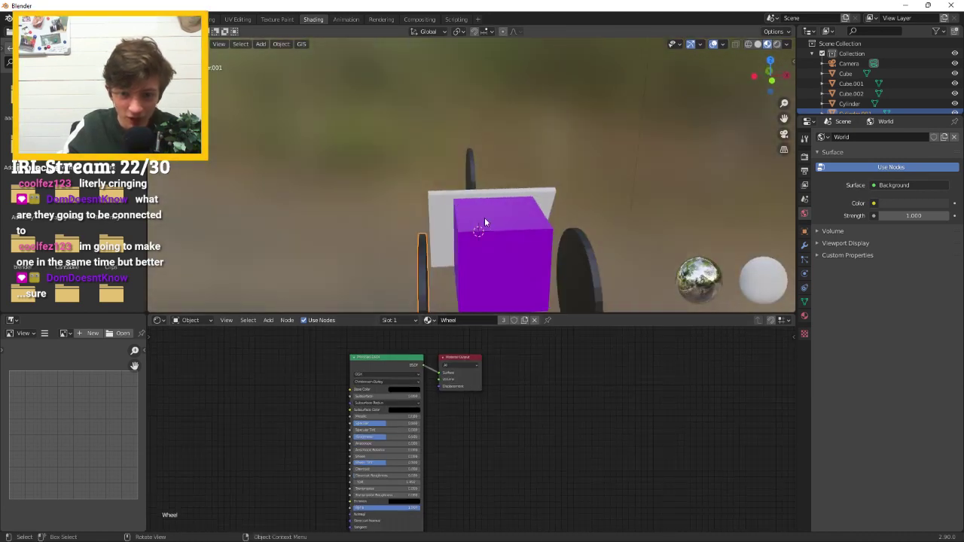
left_click(492, 235)
mouse_move(622, 199)
middle_mouse_down()
mouse_move(609, 209)
mouse_move(621, 189)
middle_mouse_up()
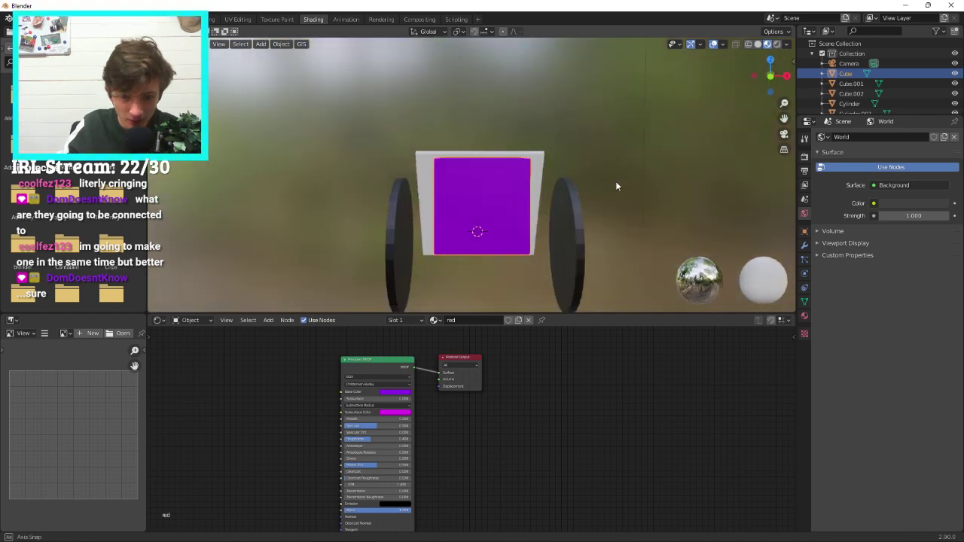
key("g")
key("z")
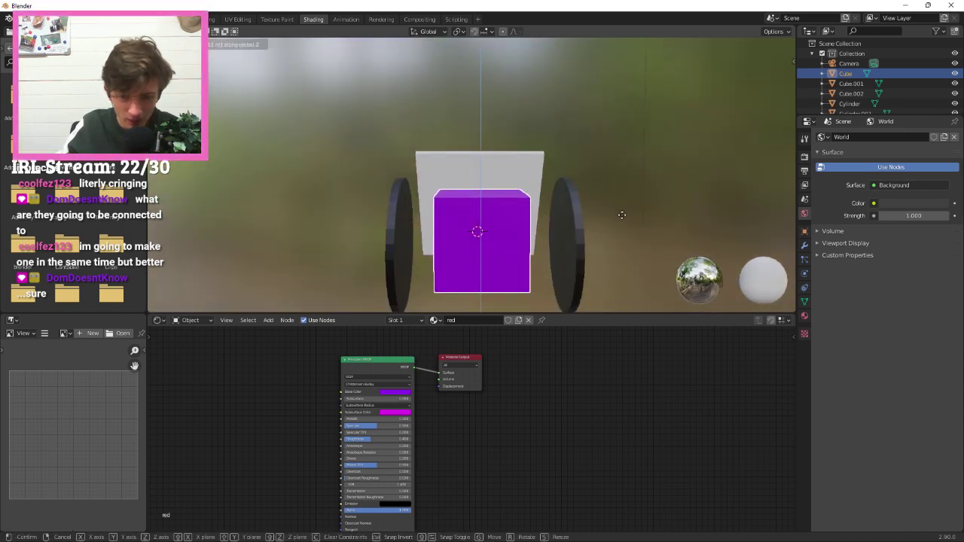
left_click(619, 205)
middle_click_drag(620, 205, 559, 215)
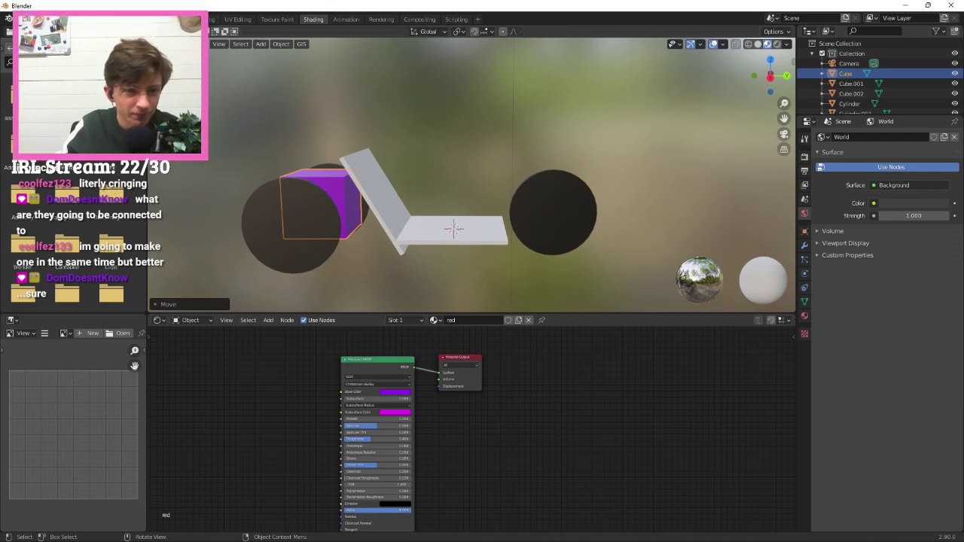
Return to the Layout workspace and add a new mesh cylinder at the seat slab.
left_click(136, 19)
mouse_move(540, 193)
middle_mouse_down()
mouse_move(425, 171)
mouse_move(357, 189)
mouse_move(453, 156)
mouse_move(417, 189)
mouse_move(502, 194)
mouse_move(415, 176)
mouse_move(435, 148)
middle_mouse_up()
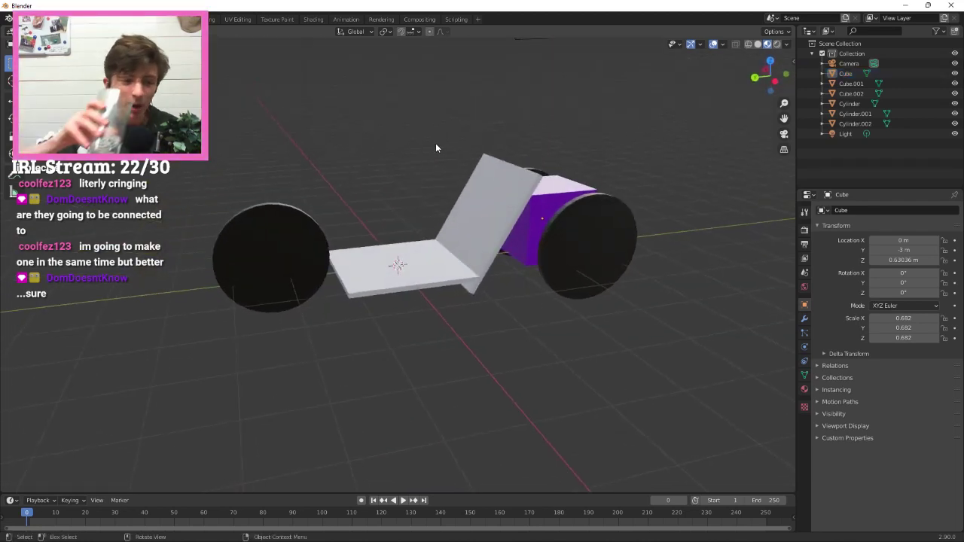
key("shift")
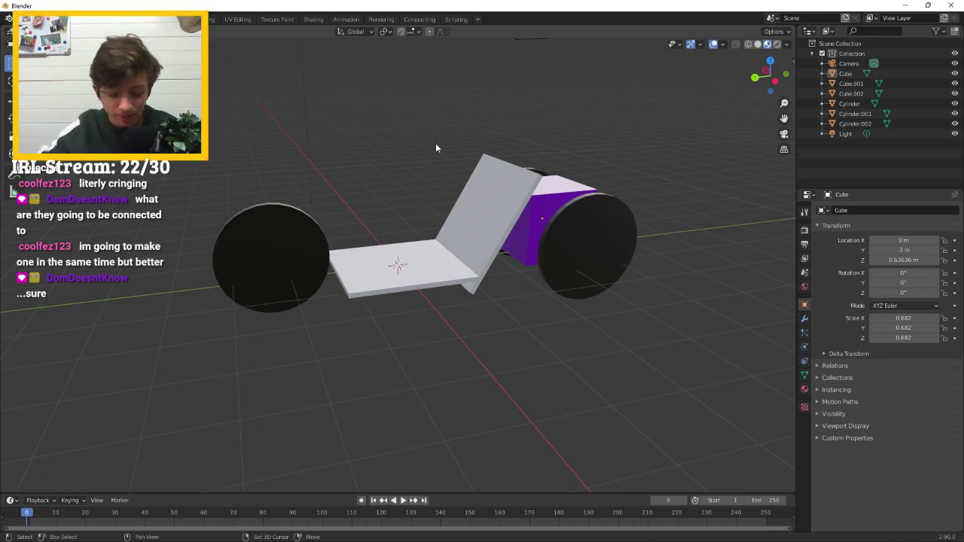
key("shift+a")
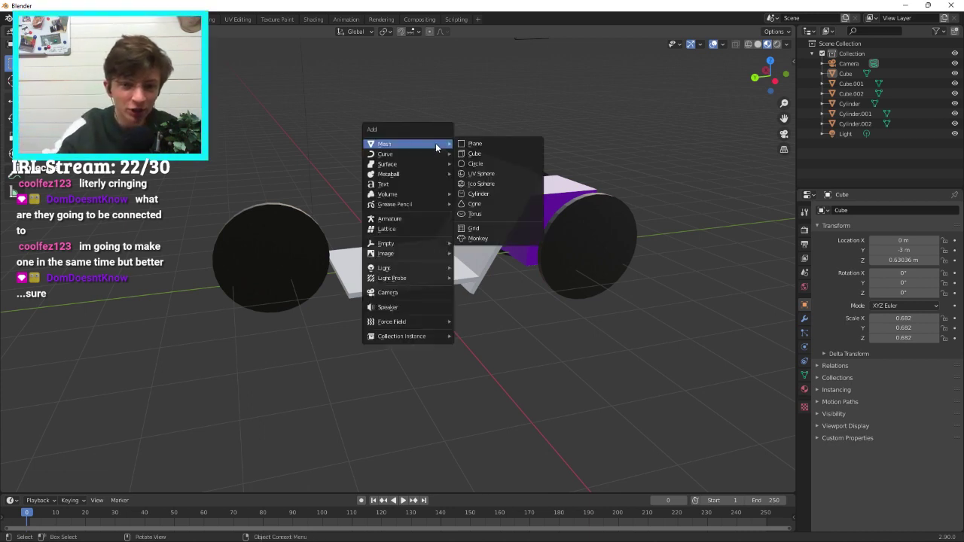
key("Escape")
key("shift+a")
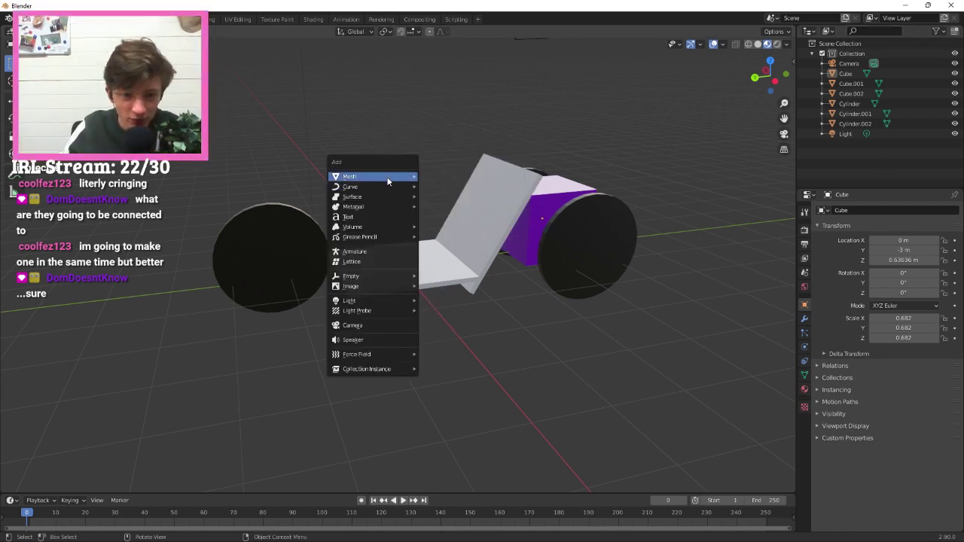
mouse_move(388, 182)
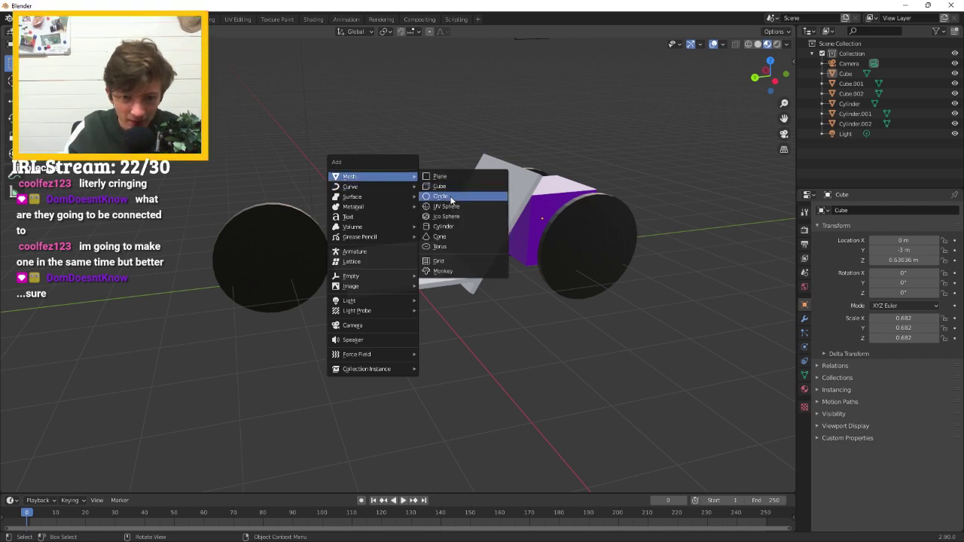
left_click(443, 226)
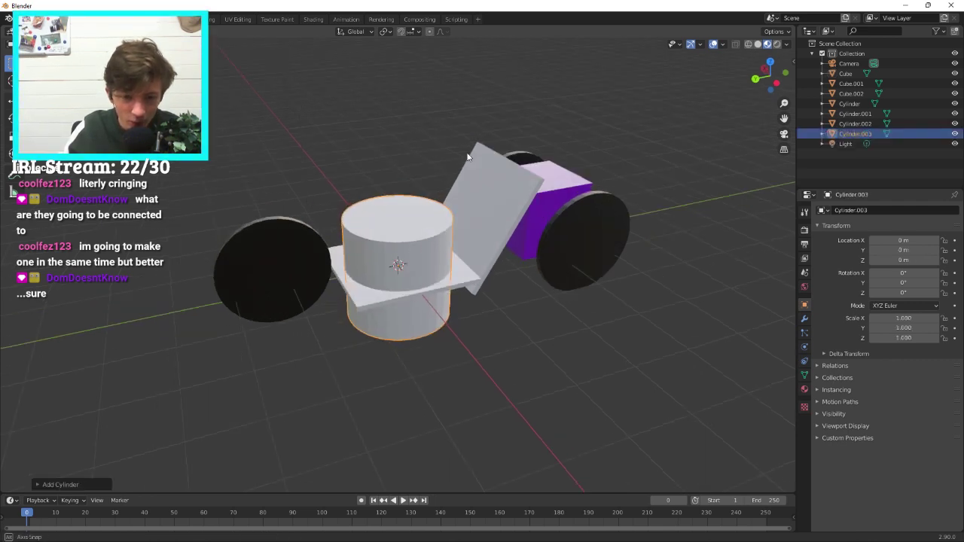
Shrink the new cylinder to a scale of about -0.054 and stretch it along Z to about -1.287, making a thin rod.
key("s")
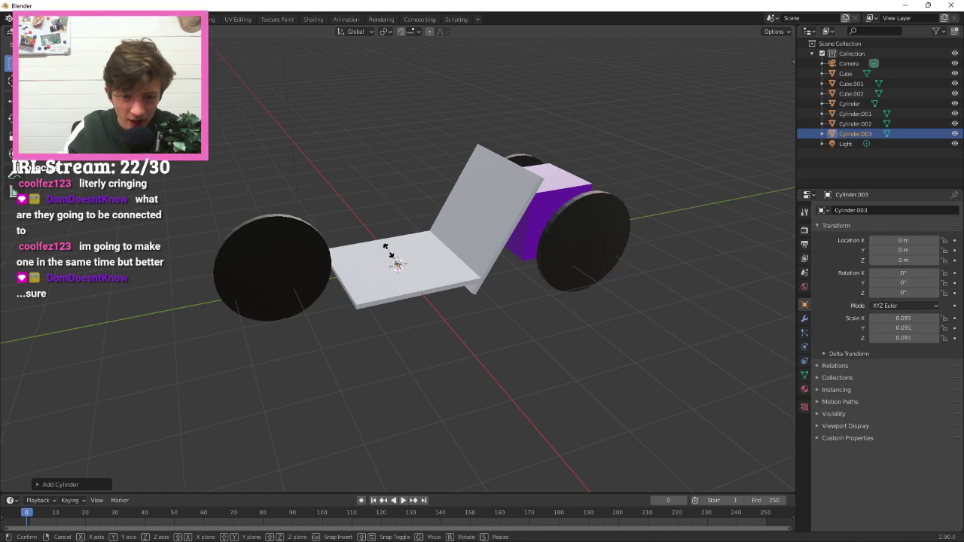
left_click(384, 262)
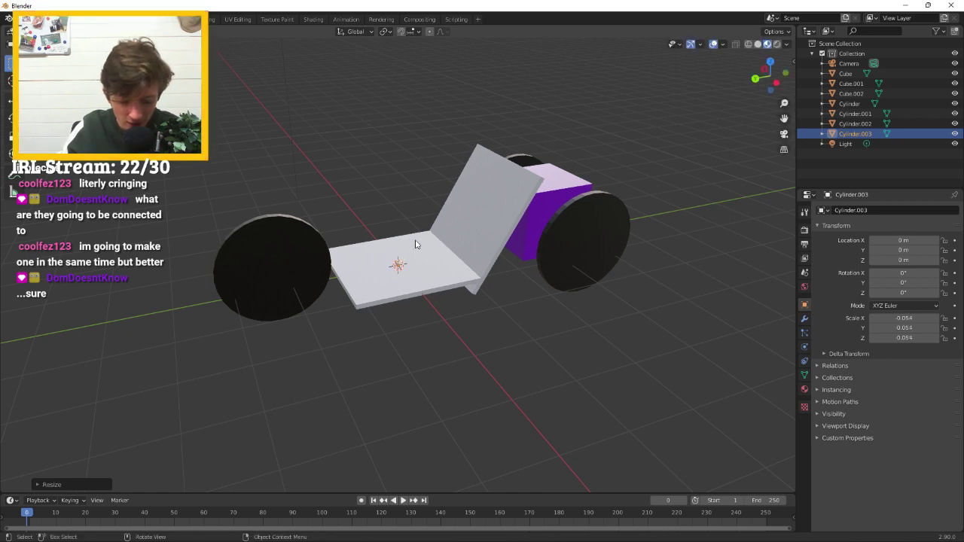
key("s")
key("z")
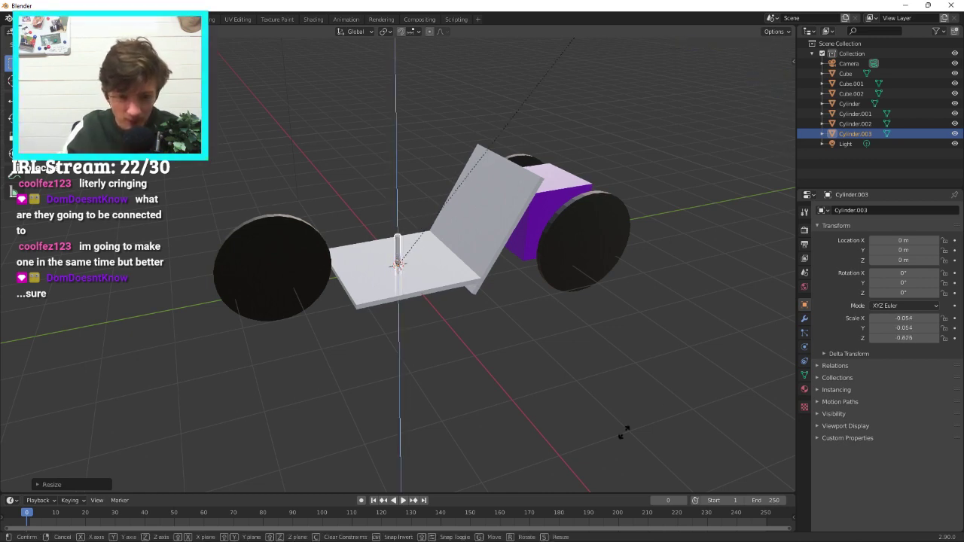
left_click(238, 372)
Move the thin rod along the Y axis to about 2.32 m, in line with the front wheel.
middle_click_drag(526, 302, 594, 251)
key("g")
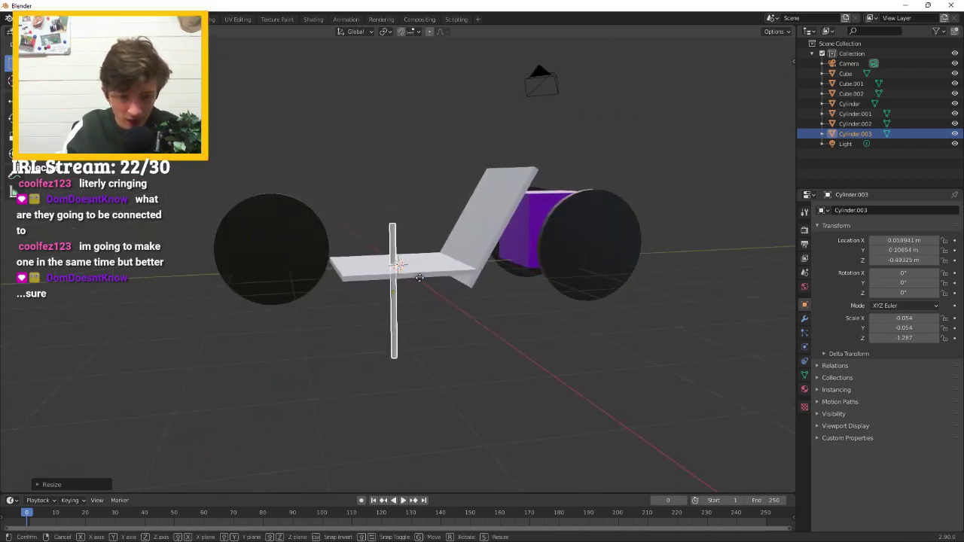
key("z")
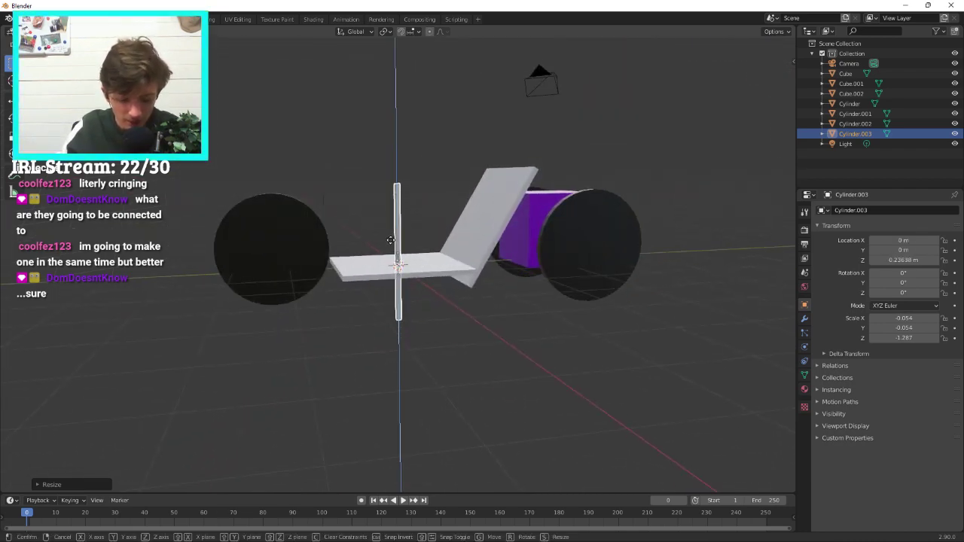
key("x")
key("y")
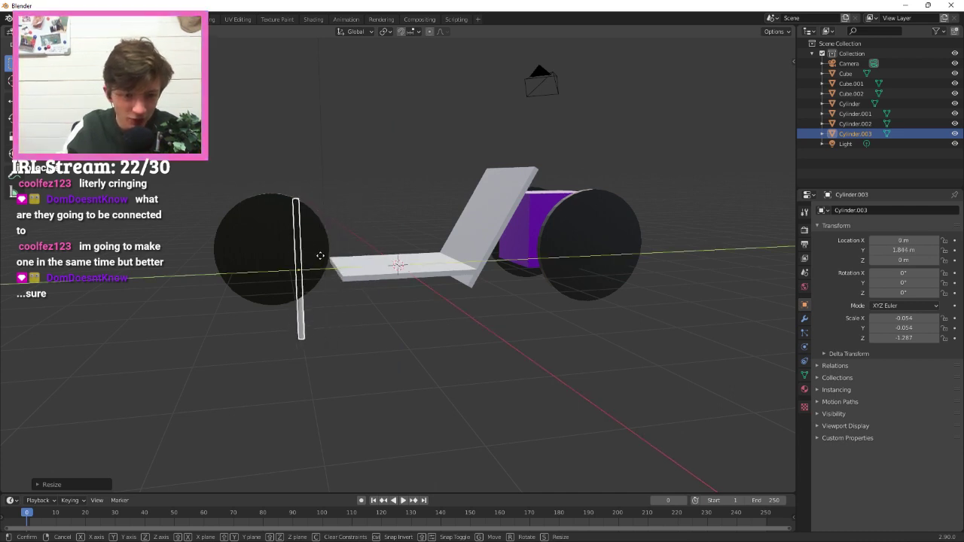
left_click(372, 214)
Tilt the rod about 42° around the X axis so it leans back towards the seat.
middle_click_drag(372, 213, 461, 198)
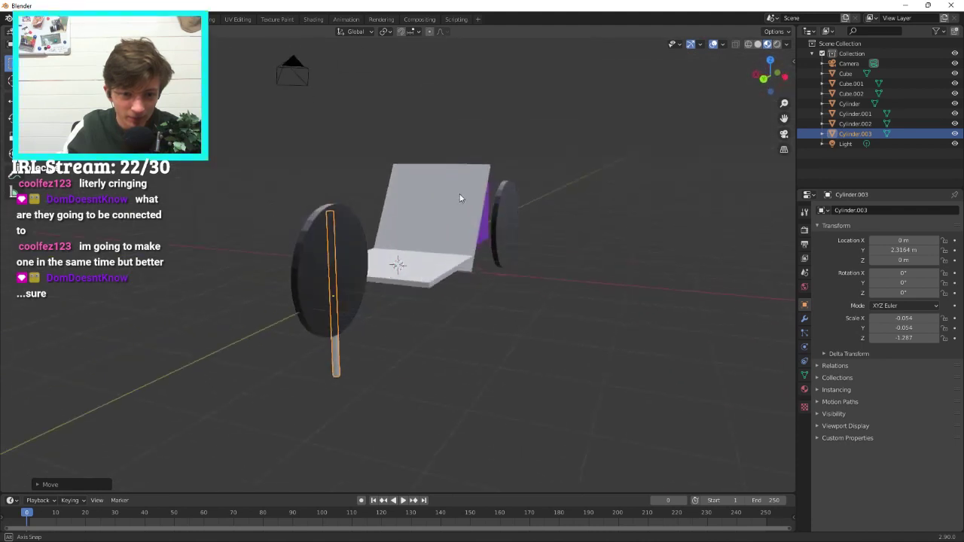
key("r")
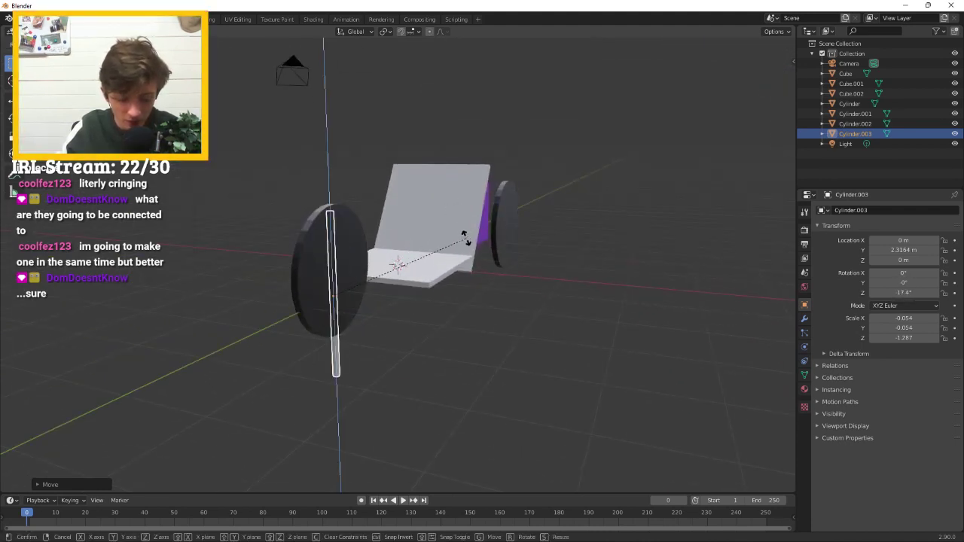
key("x")
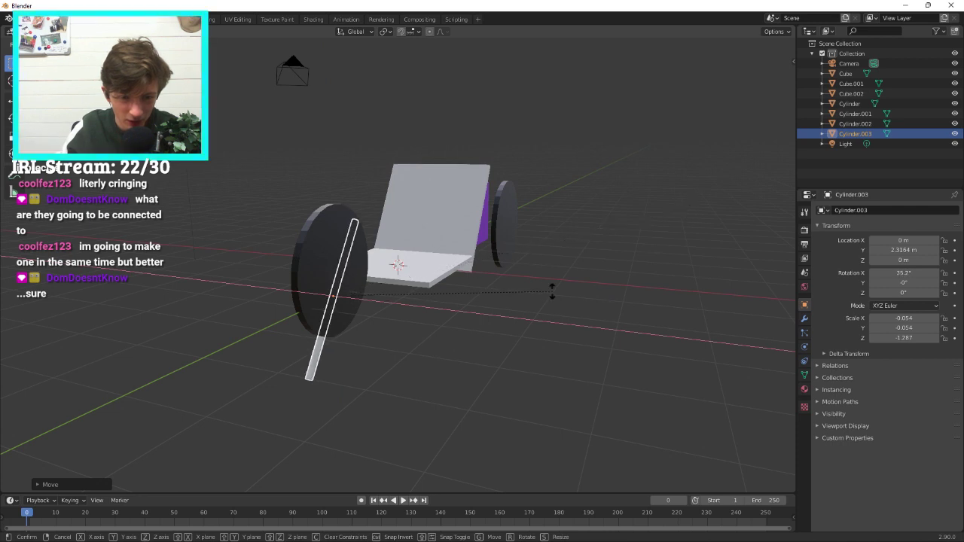
left_click(427, 310)
Reduce the tilted rod's size to scales of about -0.054 in X, -0.032 in Y and -0.635 in Z.
middle_click_drag(427, 310, 482, 204)
key("s")
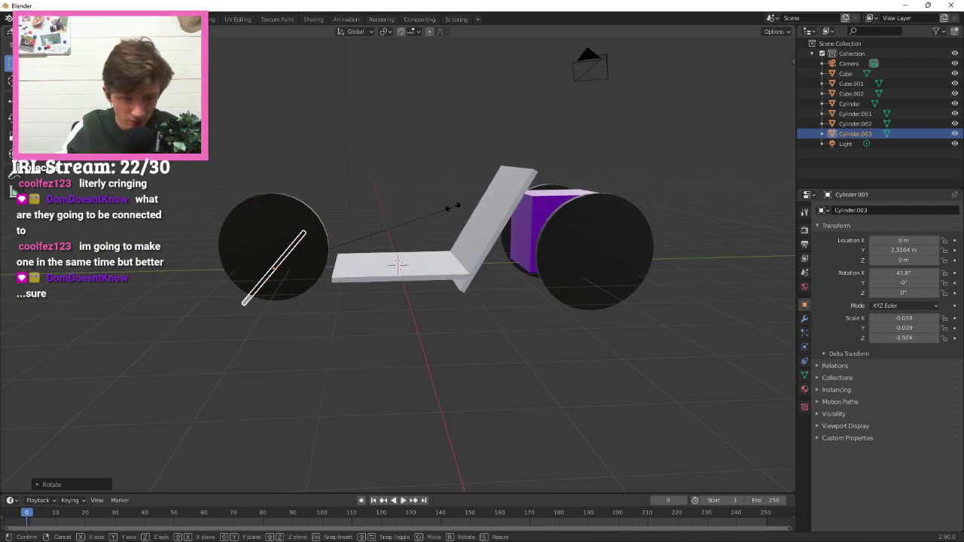
key("z")
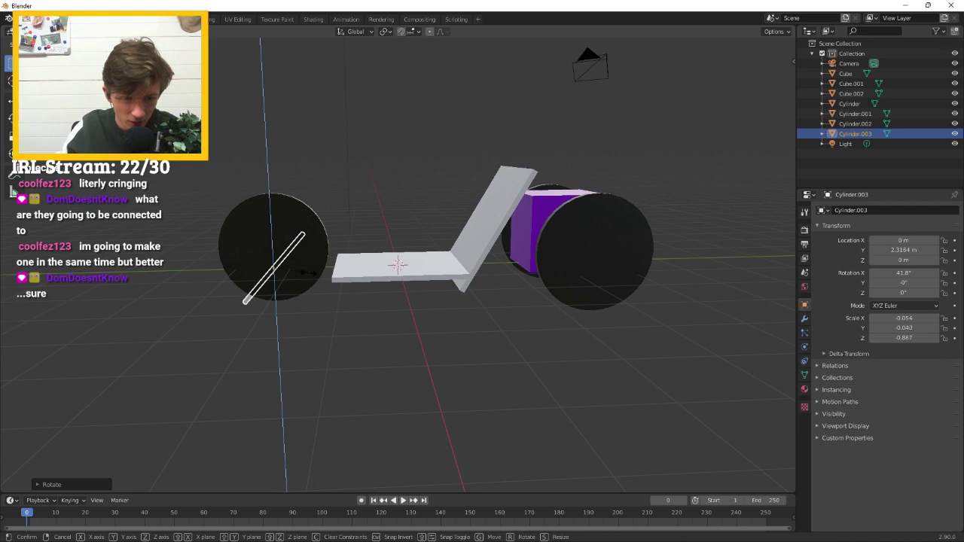
key("Return")
key("s")
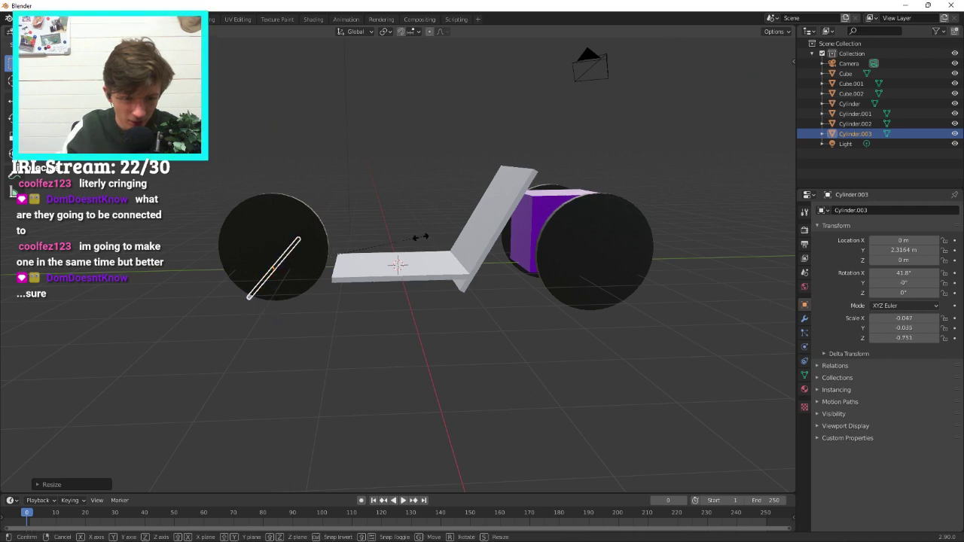
left_click(436, 196)
middle_click_drag(435, 196, 393, 224)
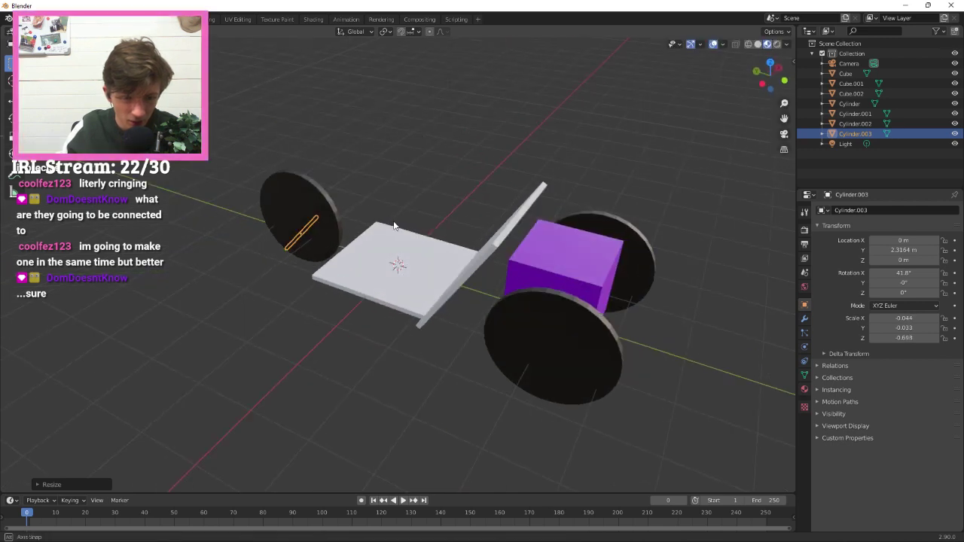
key("s")
key("shift+x")
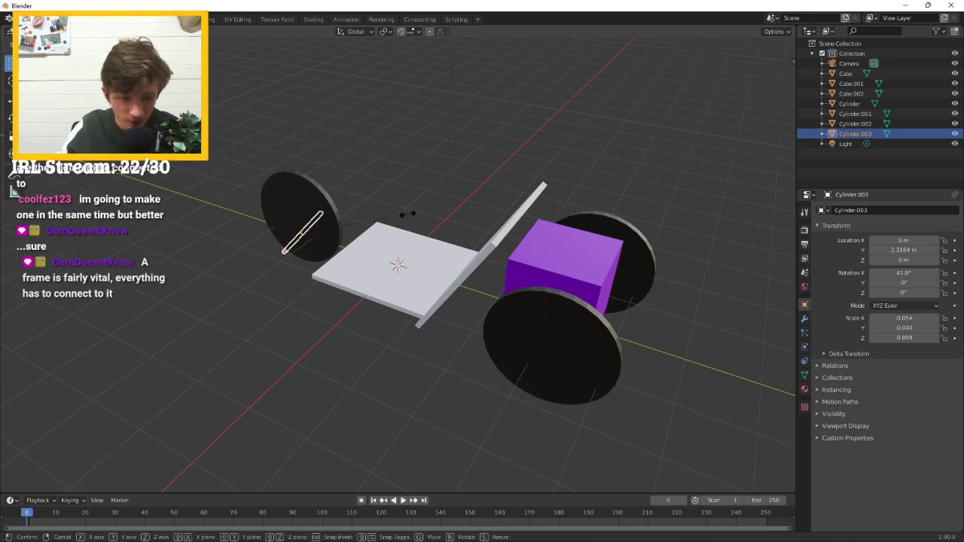
left_click(349, 234)
Raise the rod to about 1.47 m in Z and shift it along Y to about 1.42 m, above the front wheel's rear edge.
middle_click_drag(349, 234, 427, 155)
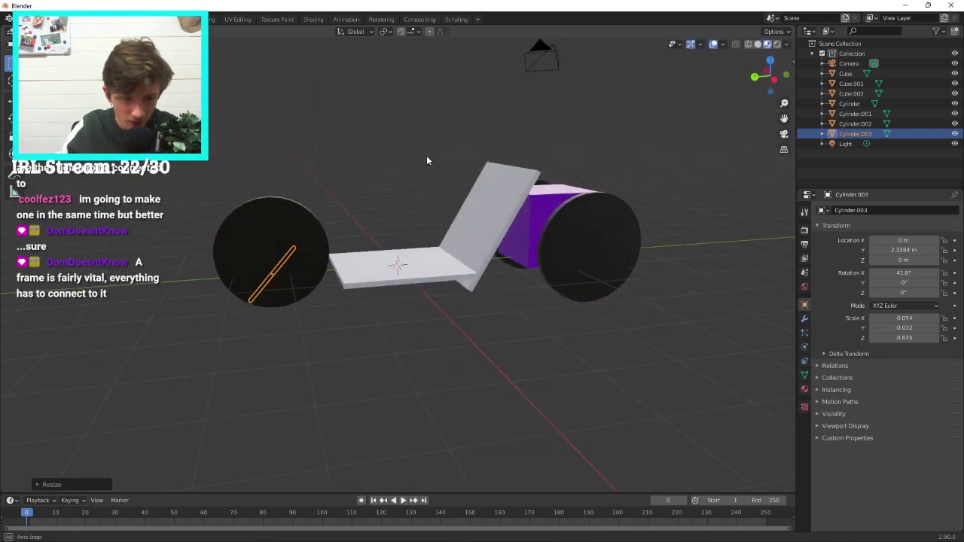
key("g")
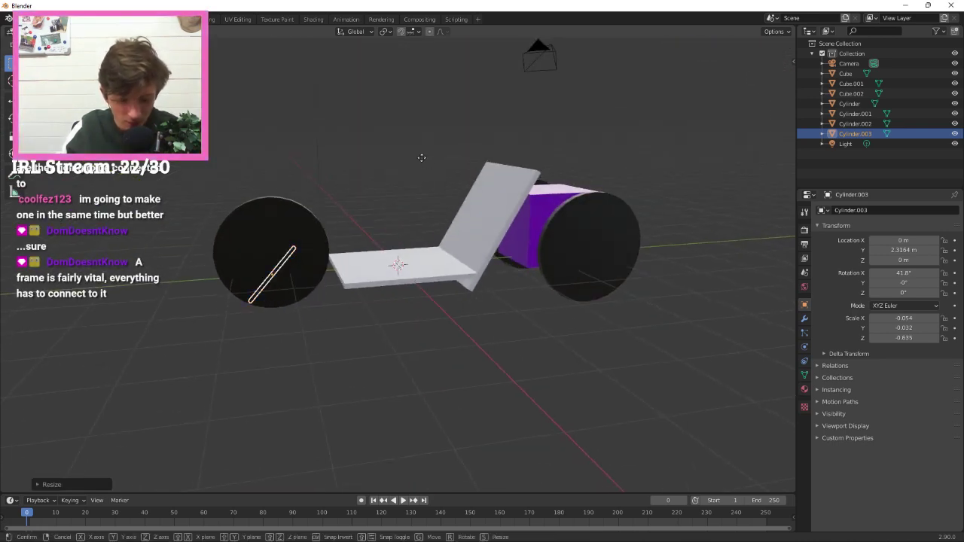
key("z")
left_click(422, 79)
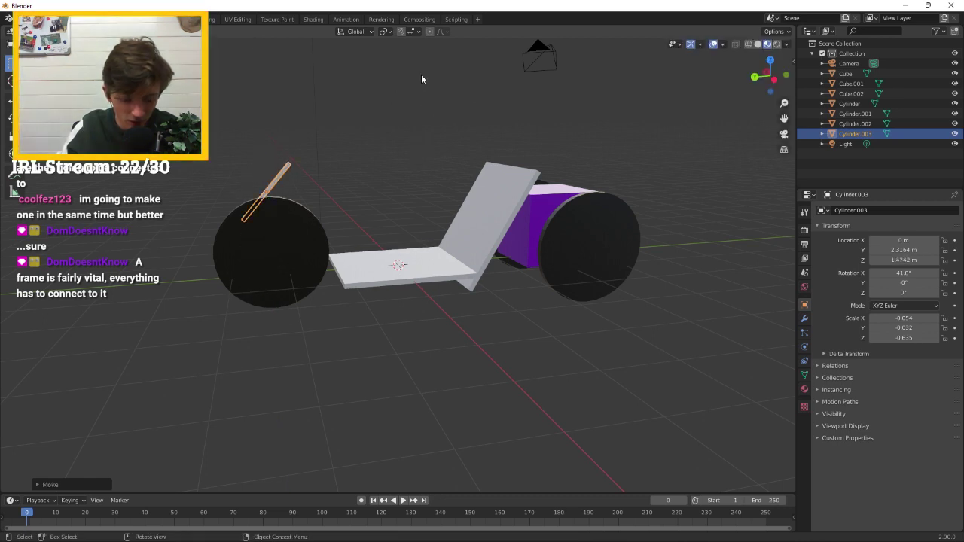
key("g")
key("x")
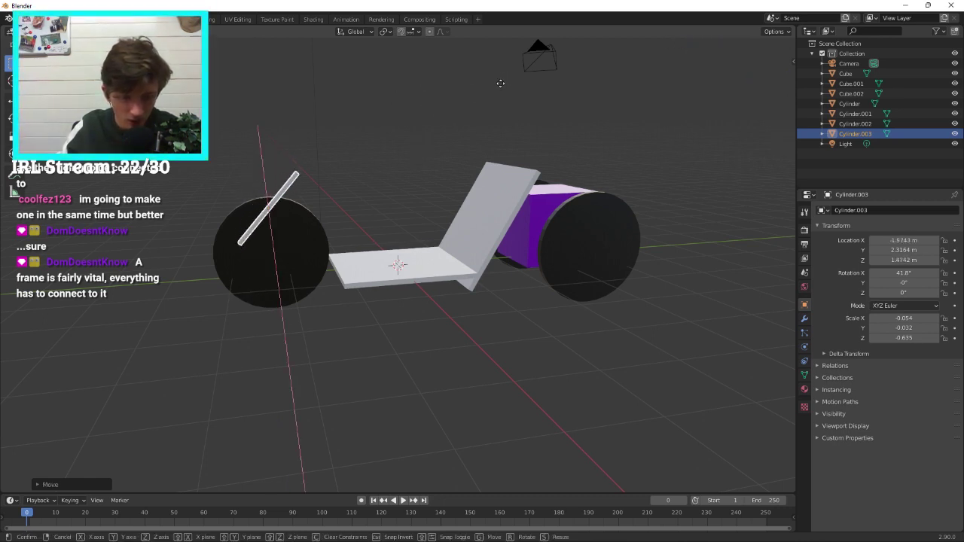
key("y")
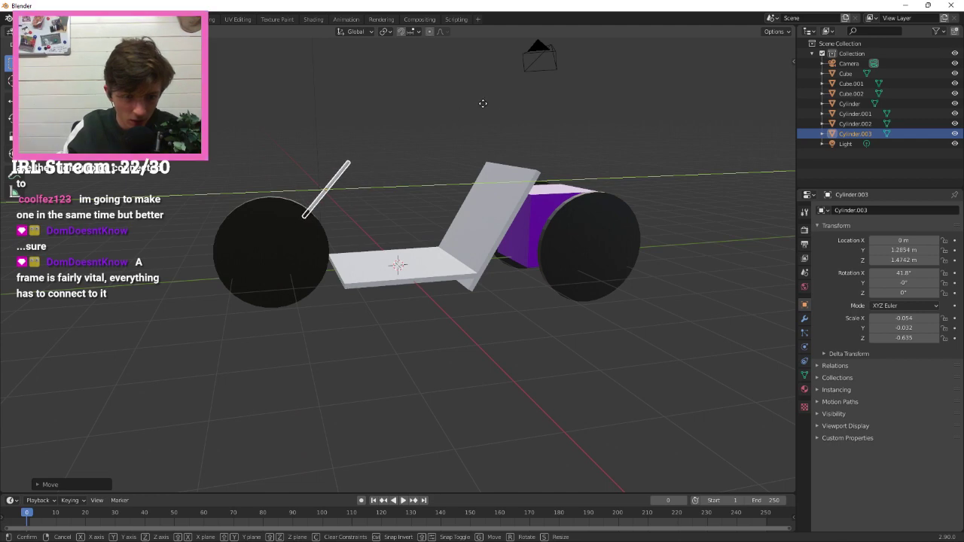
left_click(489, 102)
Increase the rod's tilt around the X axis to about 53°.
middle_click_drag(489, 102, 209, 120)
middle_click_drag(299, 137, 498, 133)
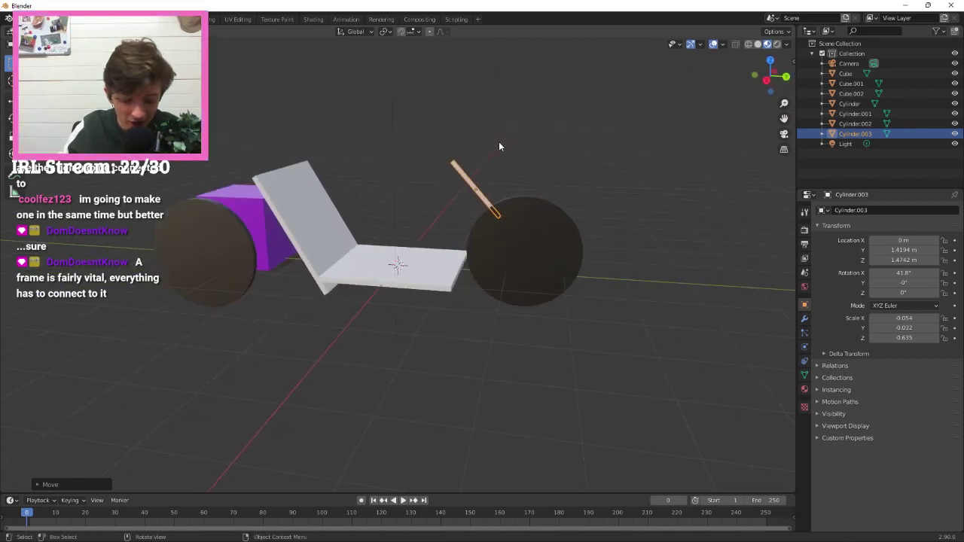
key("g")
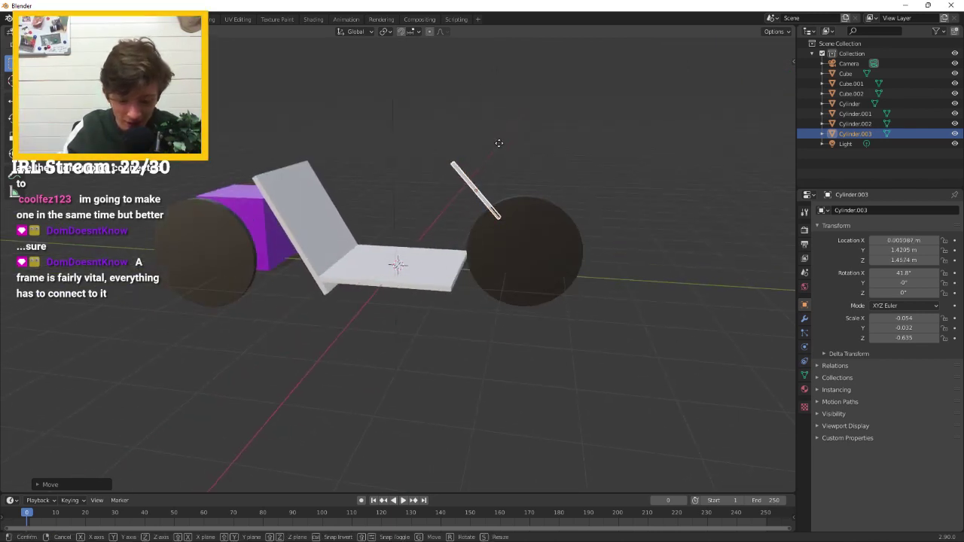
key("Escape")
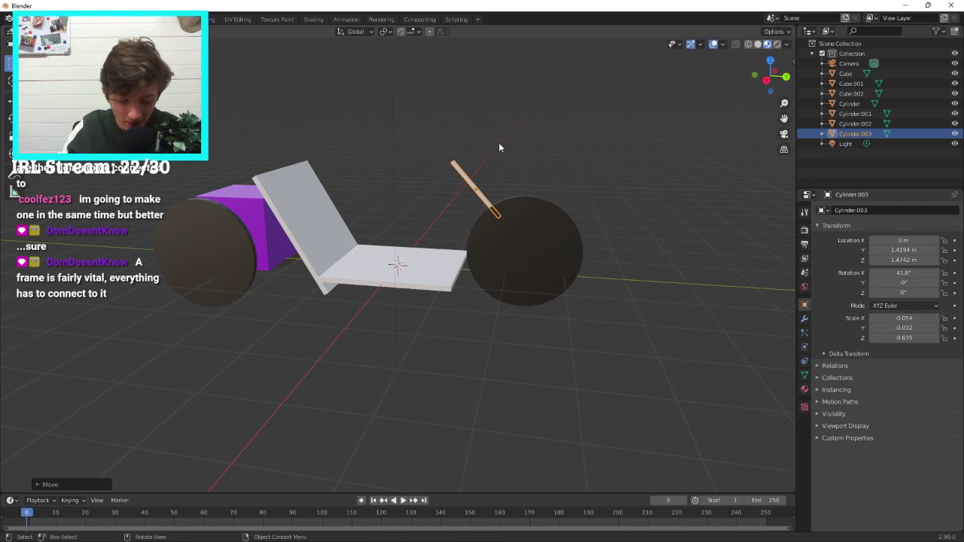
key("r")
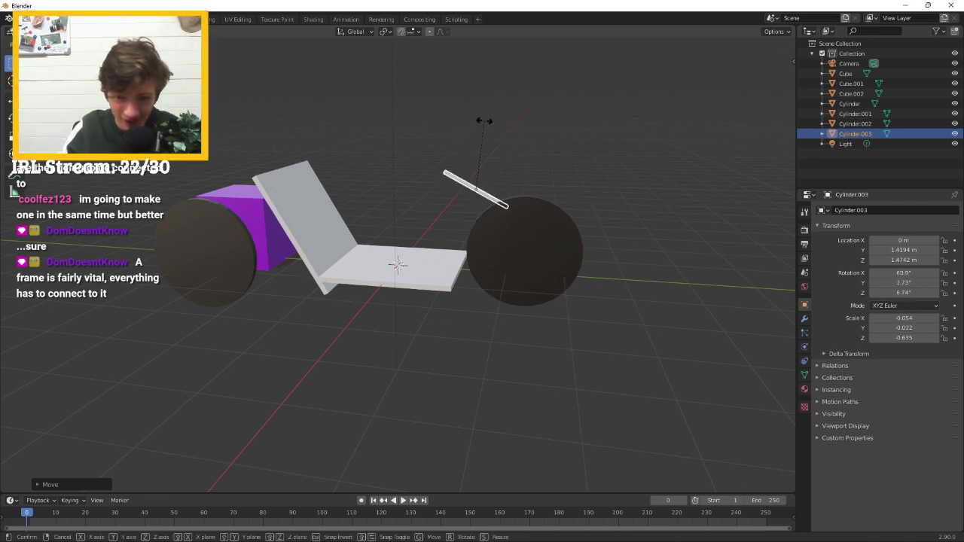
key("z")
key("x")
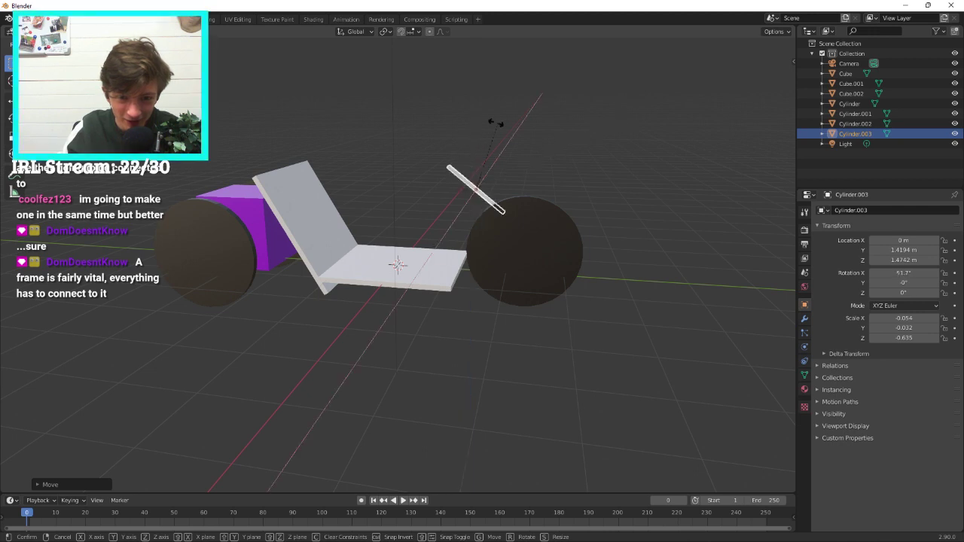
left_click(498, 116)
Duplicate the rod and move the copy along the Y axis towards the seat, parallel to the original.
middle_click_drag(499, 117, 546, 135)
key("ctrl+c")
key("ctrl+v")
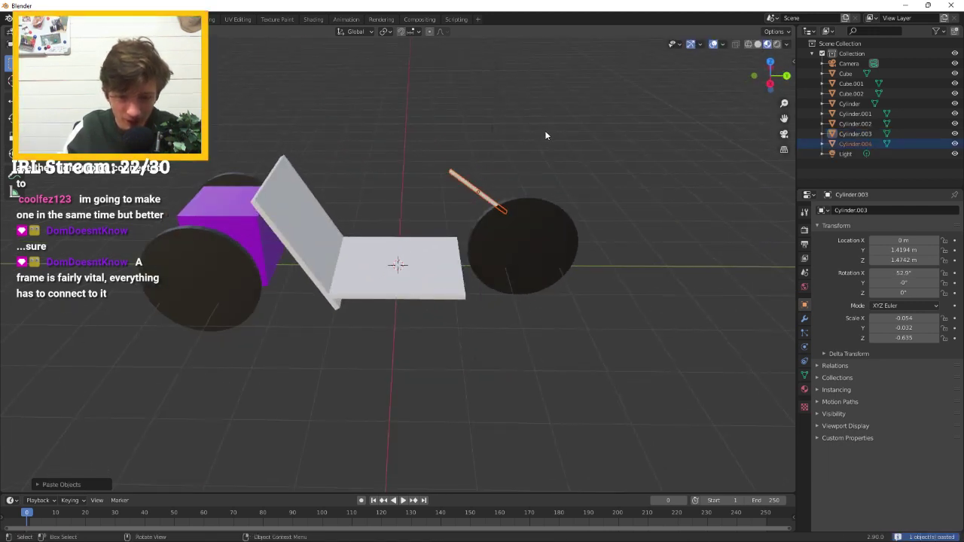
key("g")
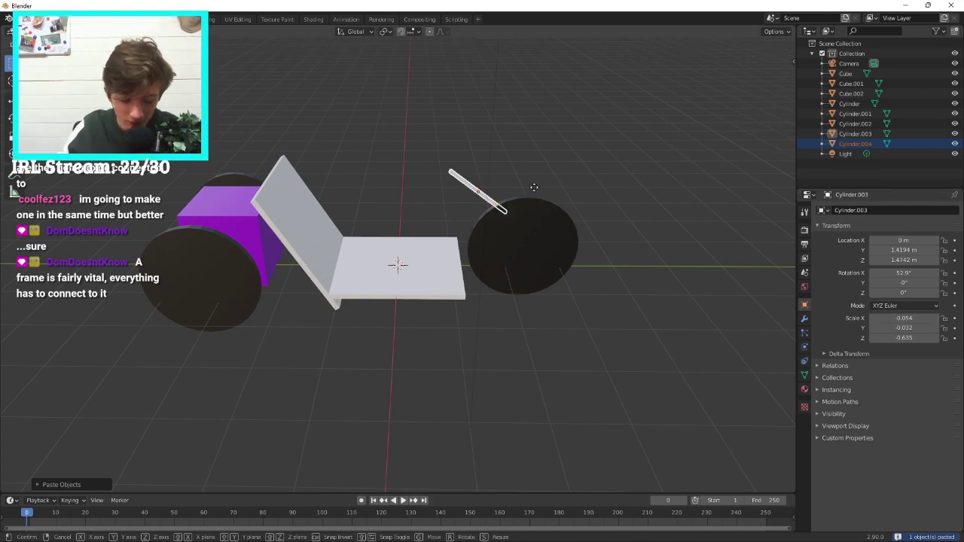
key("y")
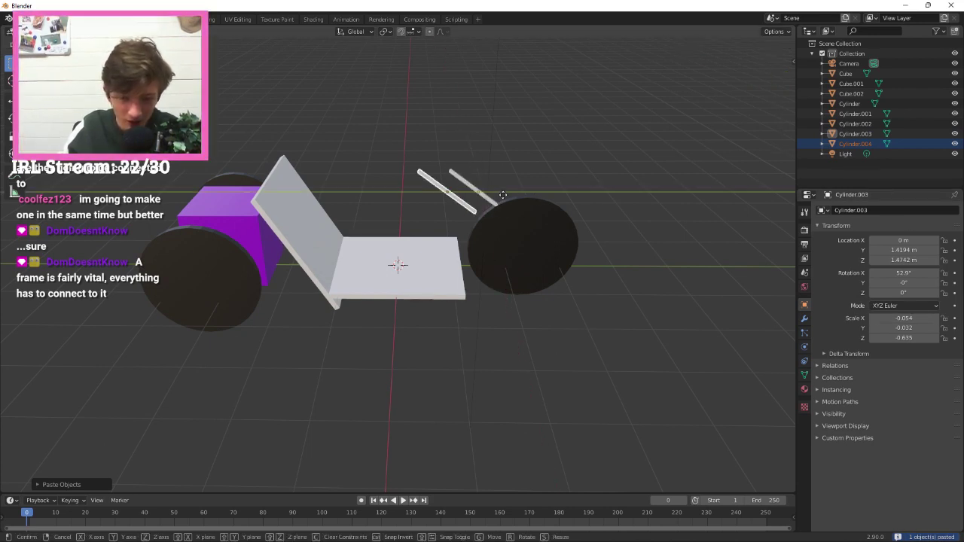
left_click(499, 182)
Try setting the original rod's X rotation to 0°, and undo the change.
middle_click_drag(499, 182, 874, 262)
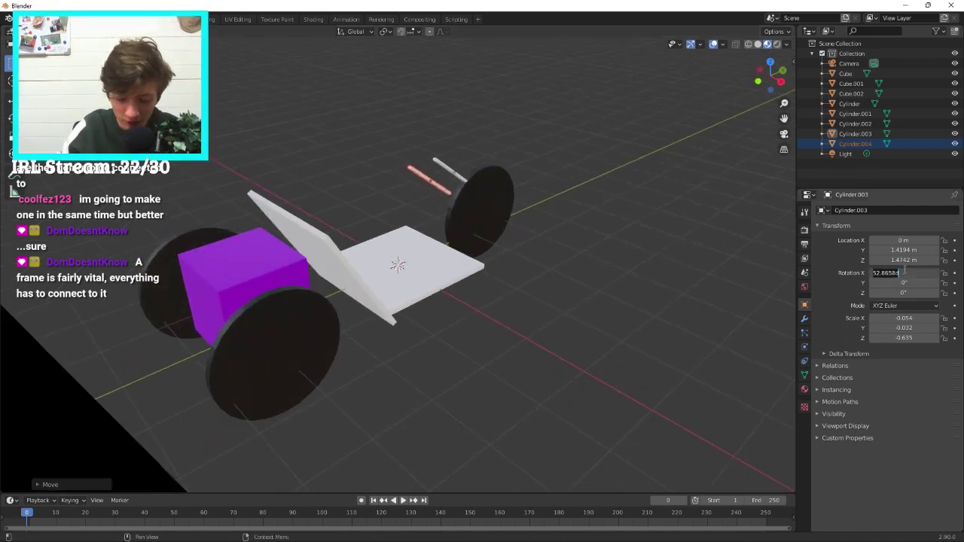
type("0")
key("Return")
key("ctrl+z")
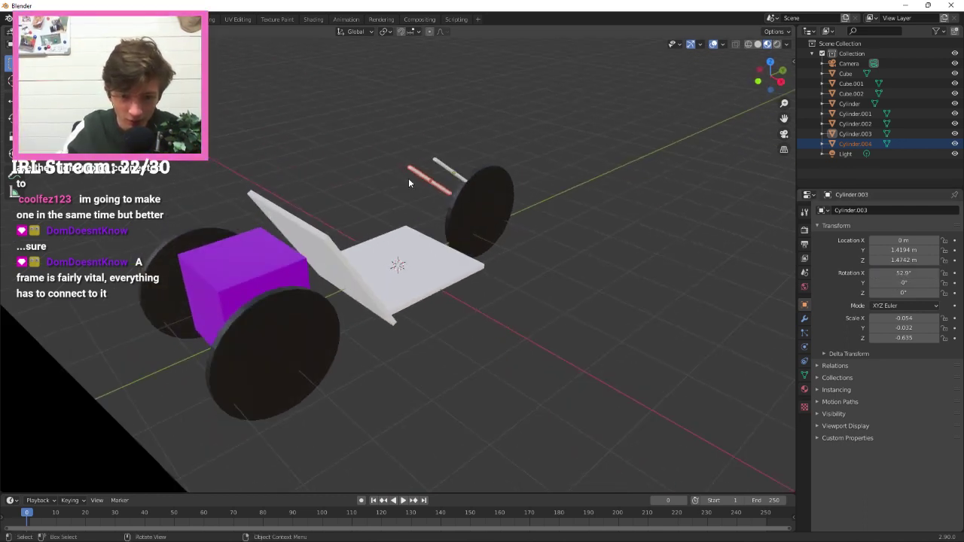
Set the duplicated rod's rotation to 0° in X and 90° in Y so it lies crosswise as a handlebar.
left_click(426, 173)
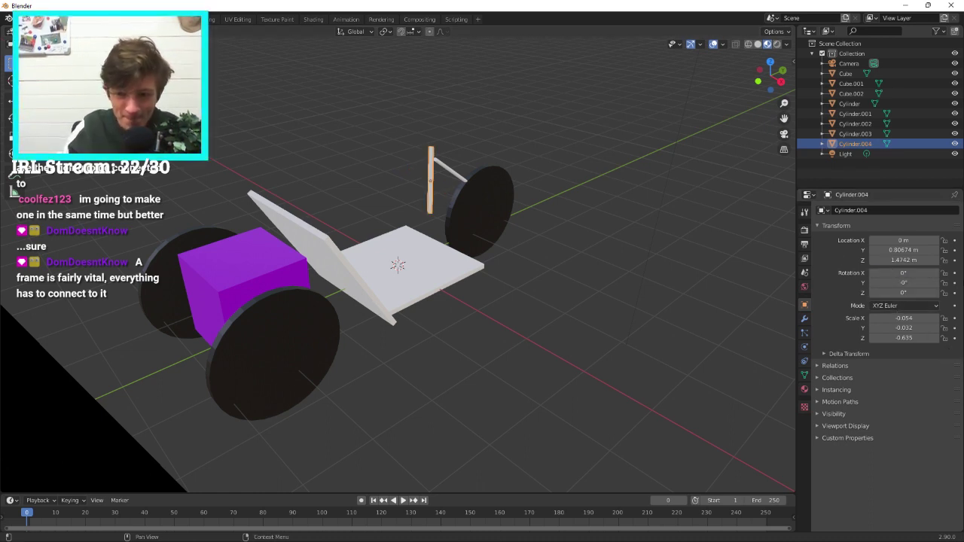
left_click_drag(892, 283, 934, 283)
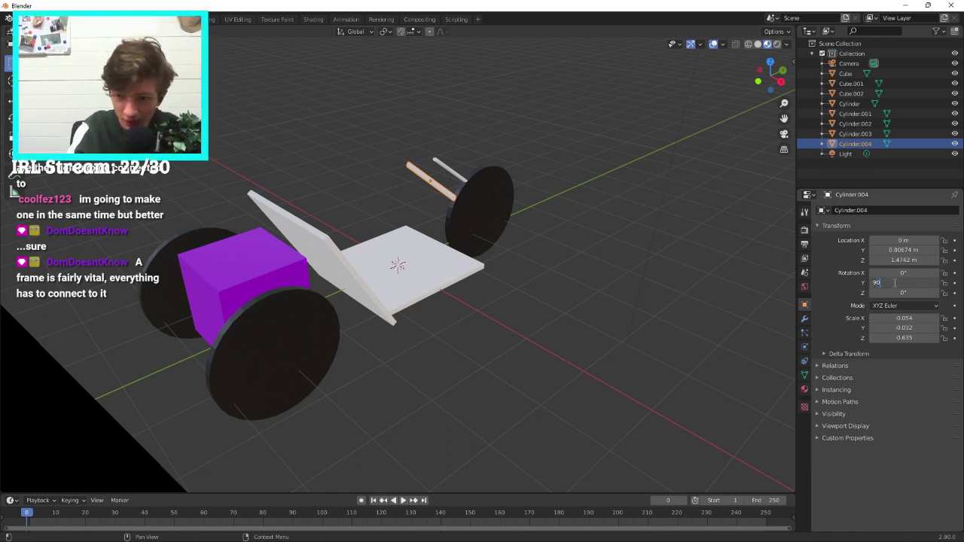
key("Return")
Raise the crosswise rod along the Z axis to about 1.89 m, level with the upper end of the tilted rod.
middle_click_drag(457, 356, 233, 83)
key("g")
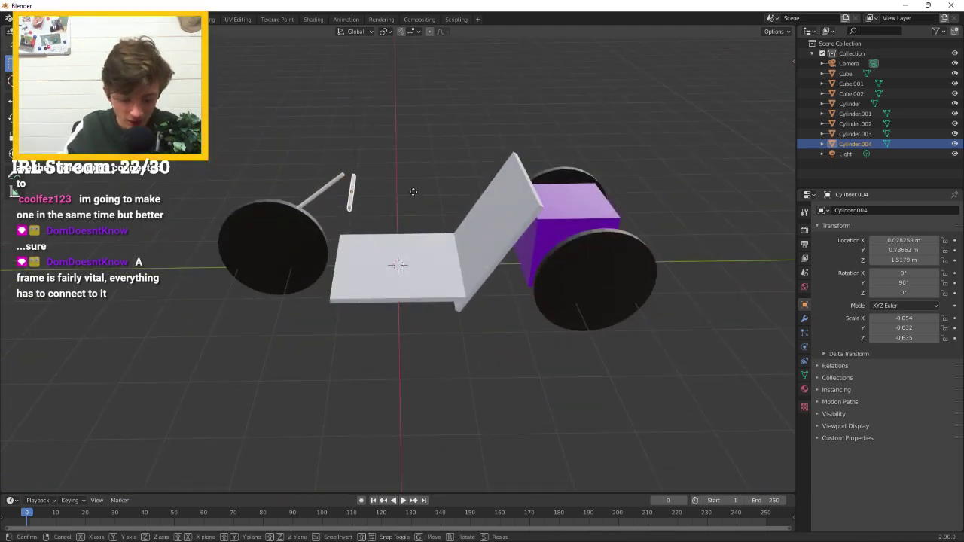
key("y")
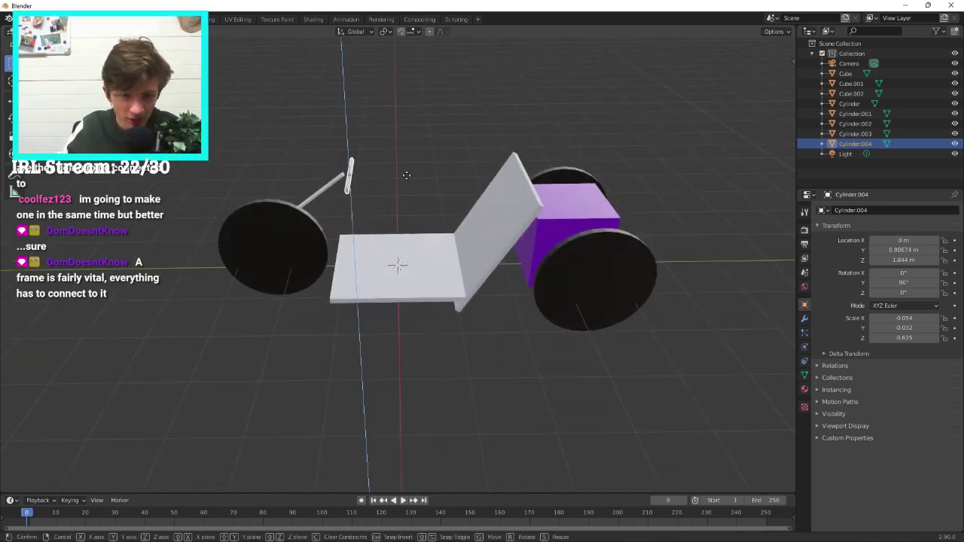
left_click(406, 173)
Stretch the tilted steering rod along Z to a scale of about -0.73 so it reaches the handlebar, and deselect it.
middle_click_drag(395, 169, 533, 176)
left_click(429, 219)
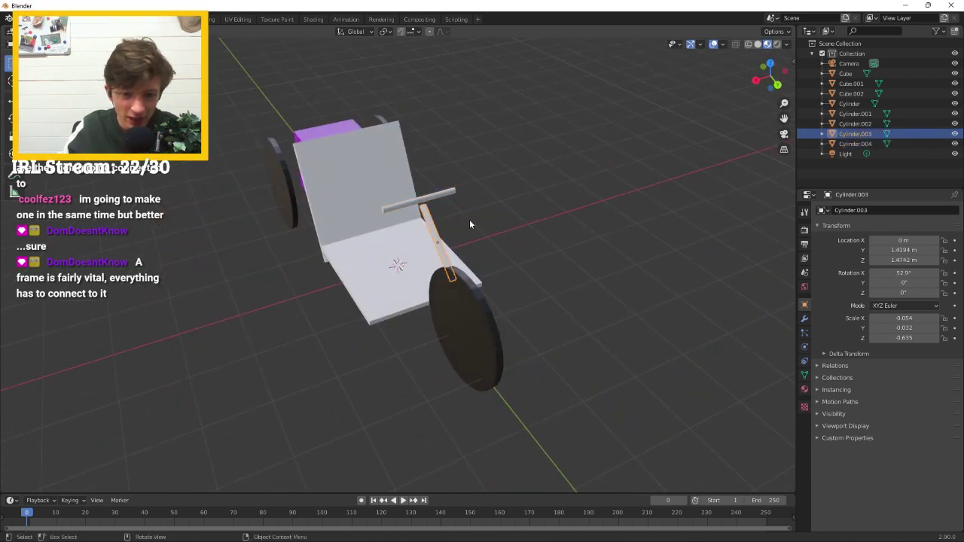
key("s")
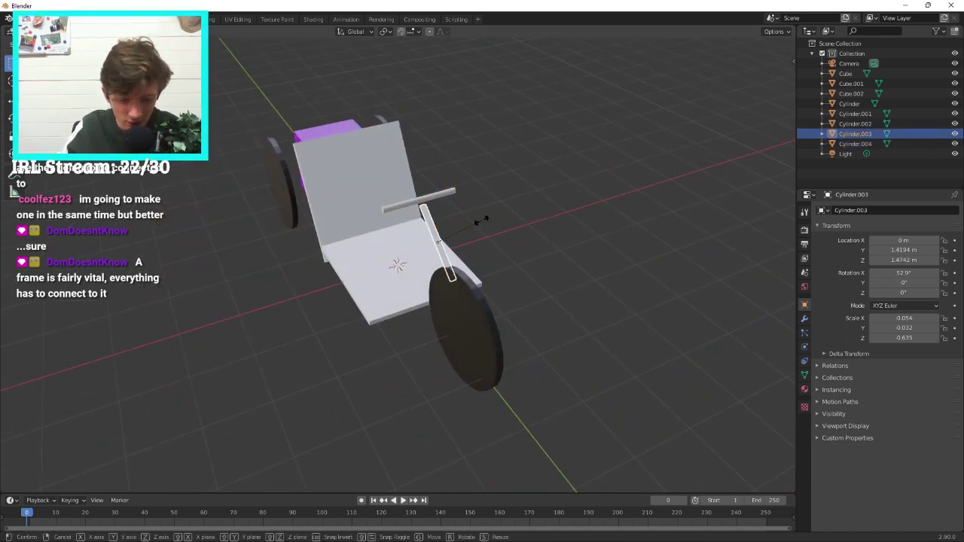
key("z")
left_click(493, 211)
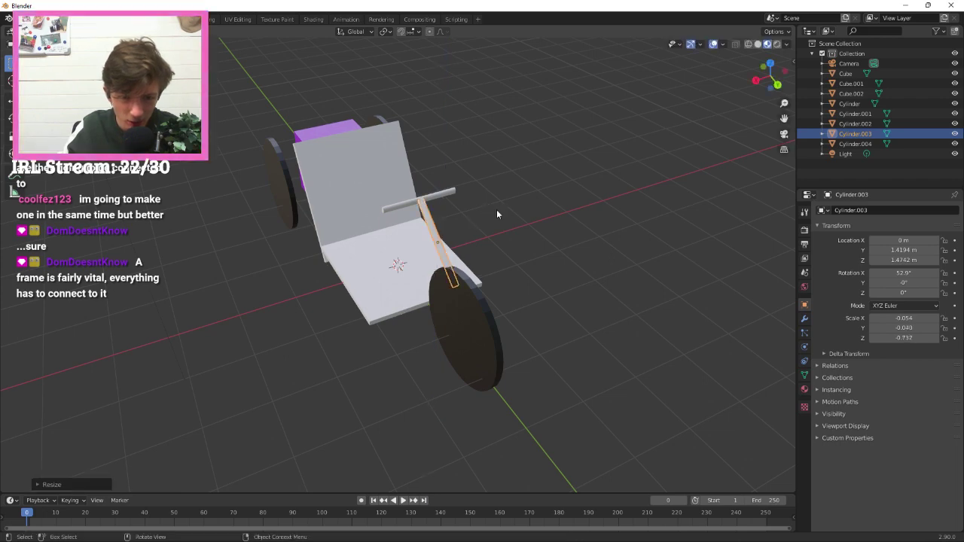
middle_click_drag(496, 209, 460, 129)
left_click(428, 145)
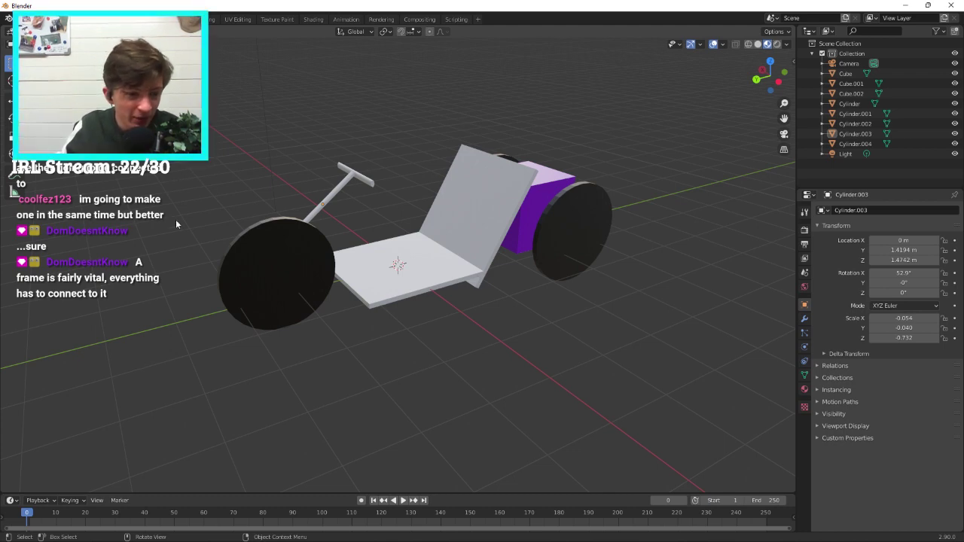
middle_click_drag(176, 224, 292, 204)
middle_click_drag(230, 234, 474, 240)
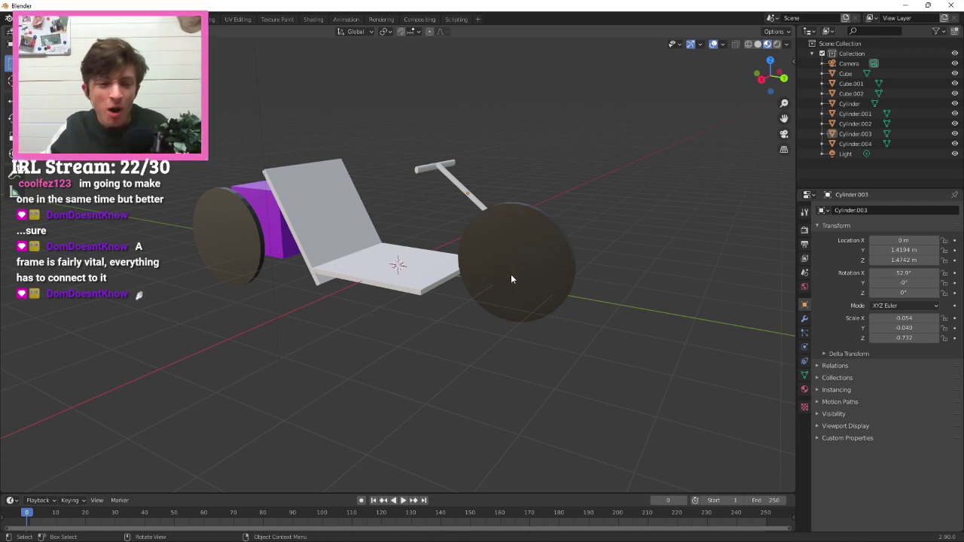
middle_click_drag(257, 231, 419, 221)
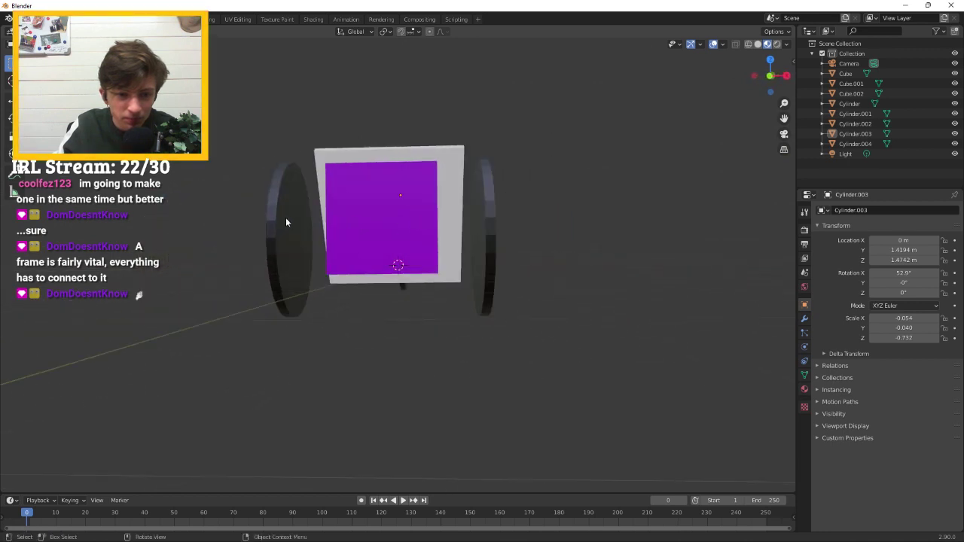
Paste a copy of the handlebar rod, lower it along Z and move it back to the purple engine cube.
middle_click_drag(286, 222, 444, 175)
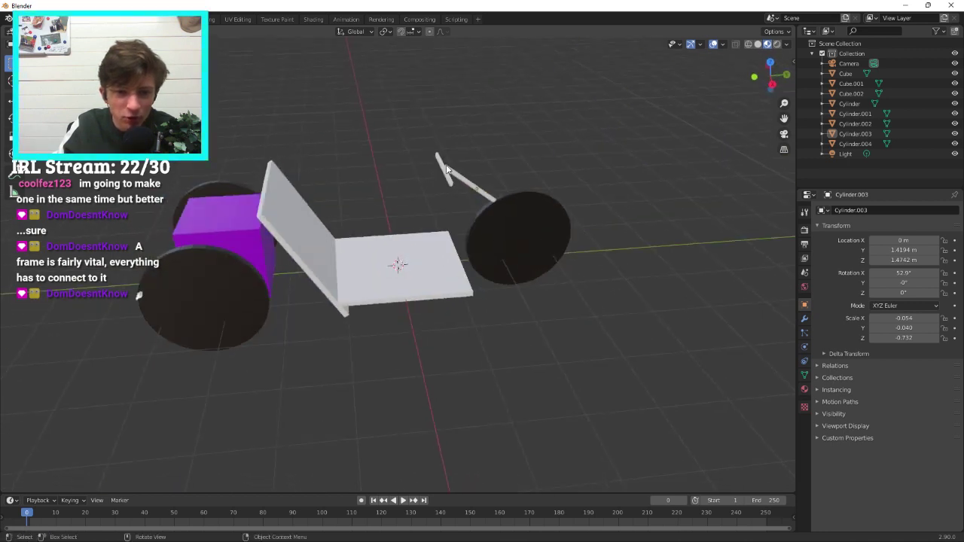
left_click(449, 172)
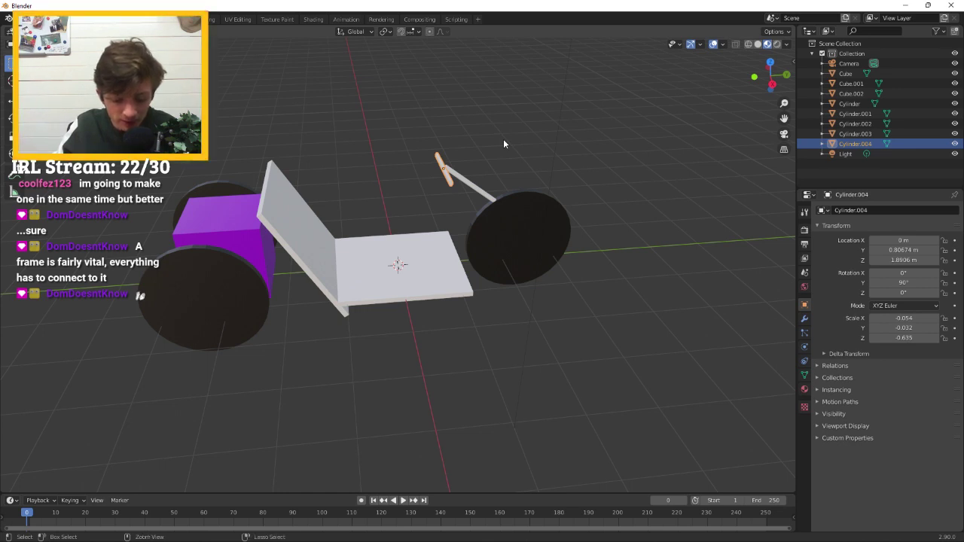
key("ctrl+v")
key("g")
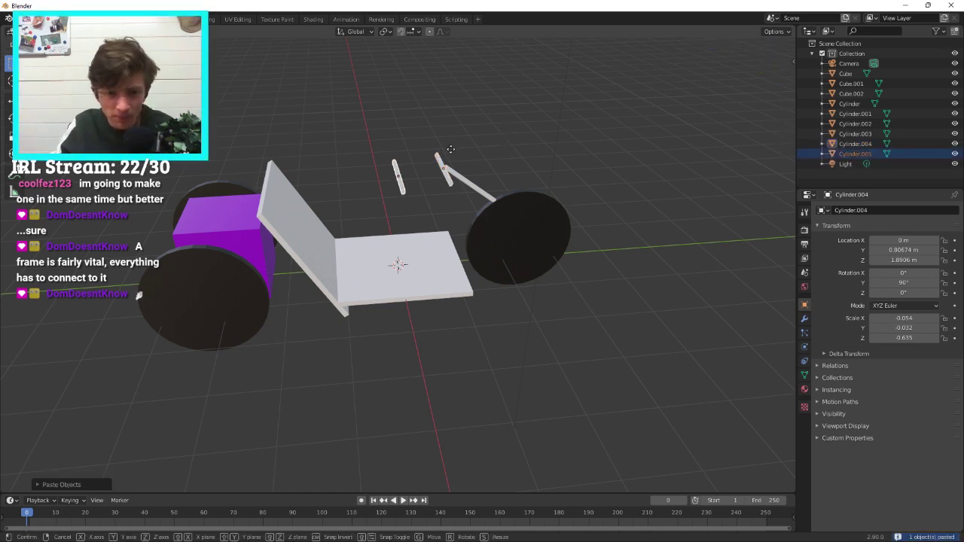
key("z")
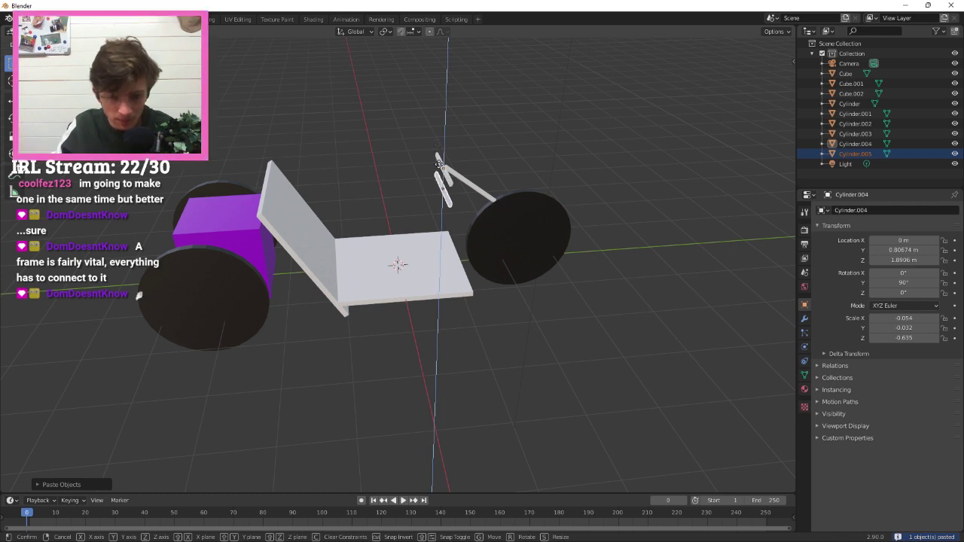
left_click(444, 207)
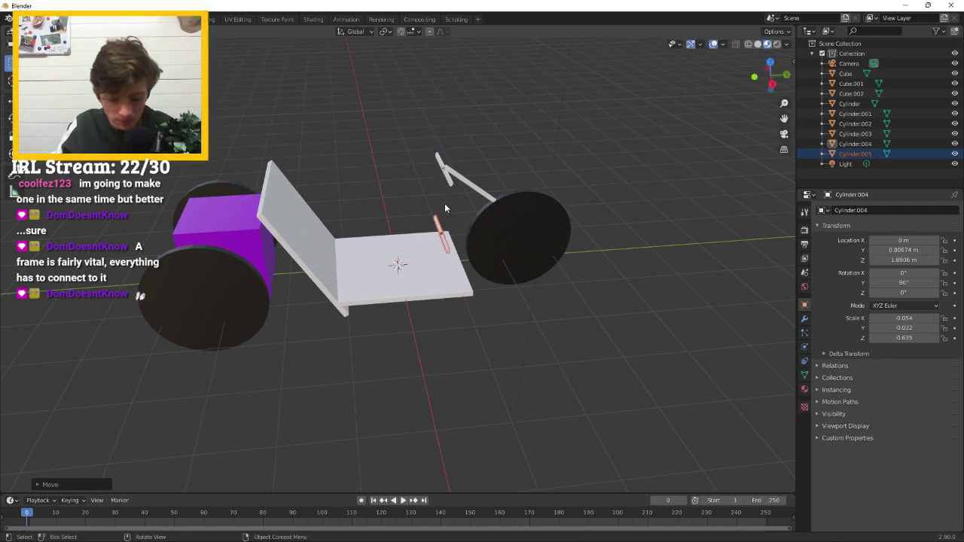
key("g")
key("x")
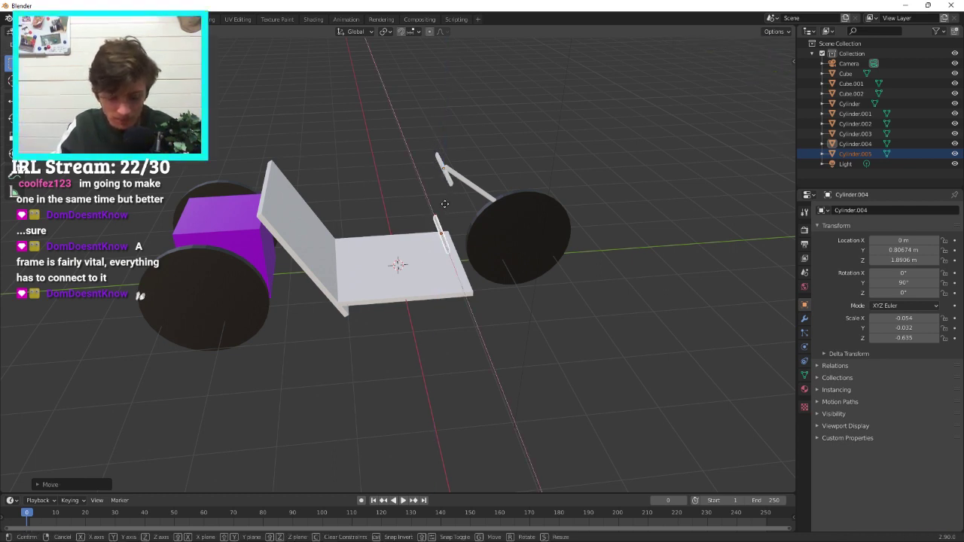
left_click(226, 226)
Scale the copied rod up until it spans the two rear wheels, and lower it to the wheel centres as an axle.
middle_click_drag(226, 226, 371, 198)
key("s")
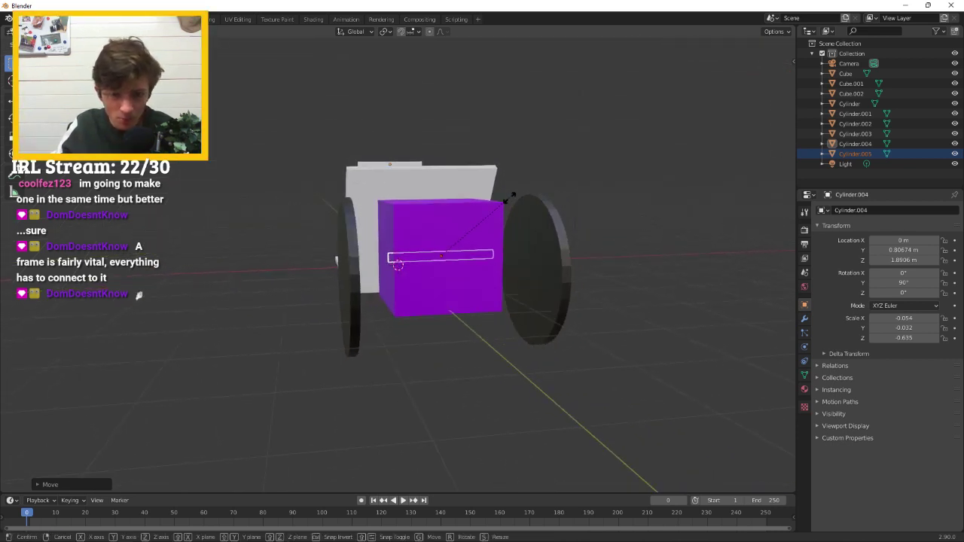
left_click(564, 184)
middle_click_drag(563, 183, 590, 177)
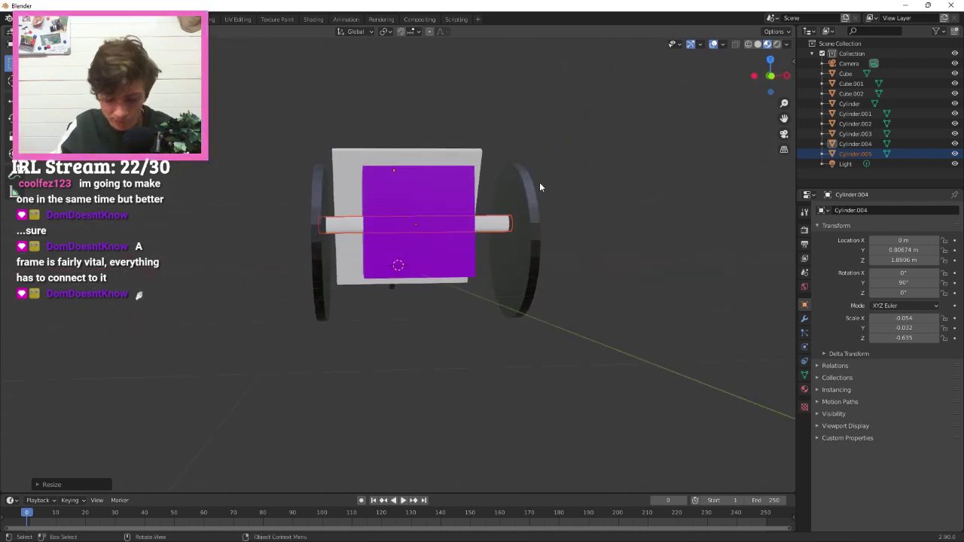
key("g")
key("z")
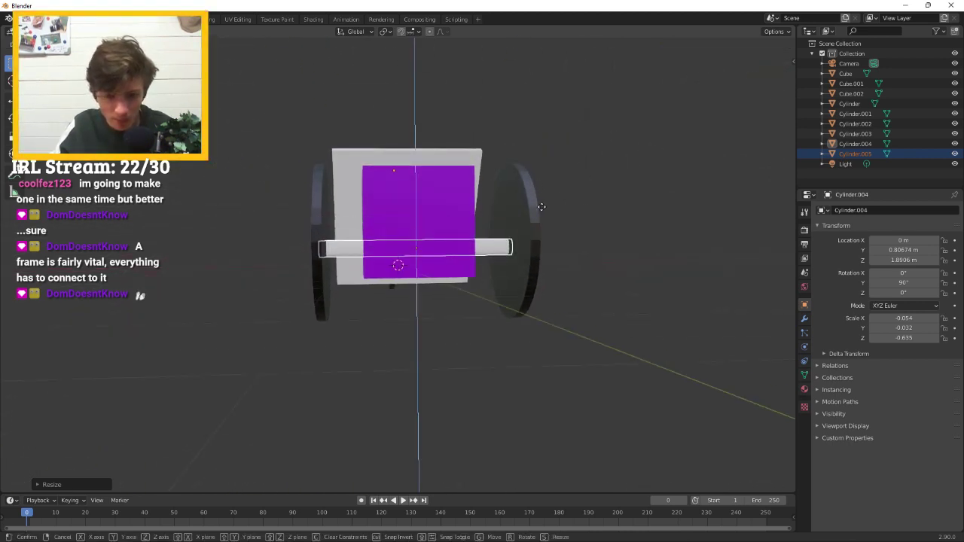
left_click(540, 195)
middle_click_drag(540, 195, 349, 159)
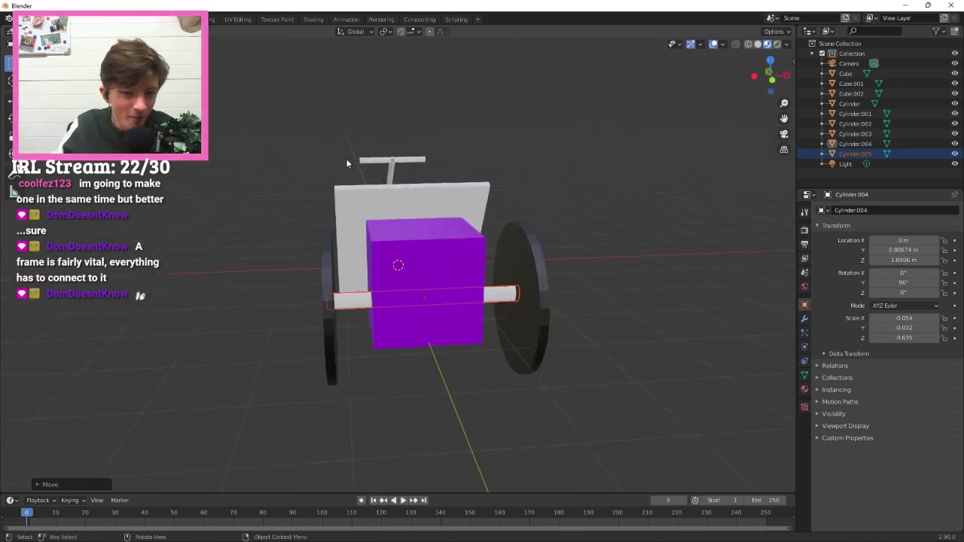
Shrink the purple engine cube to a scale of about 0.525 and raise it to about 1.38 m in Z, above the axle.
middle_click_drag(480, 289, 368, 242)
left_click(366, 242)
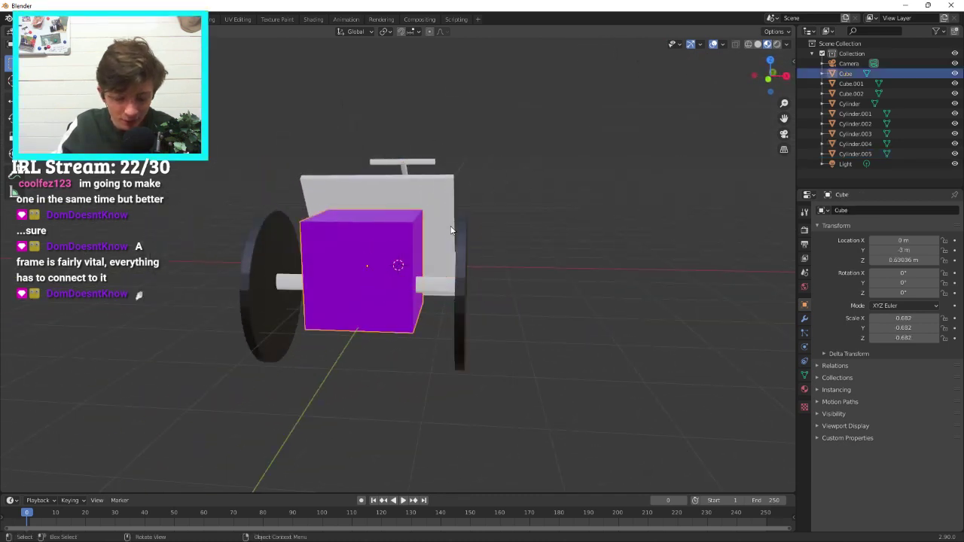
key("s")
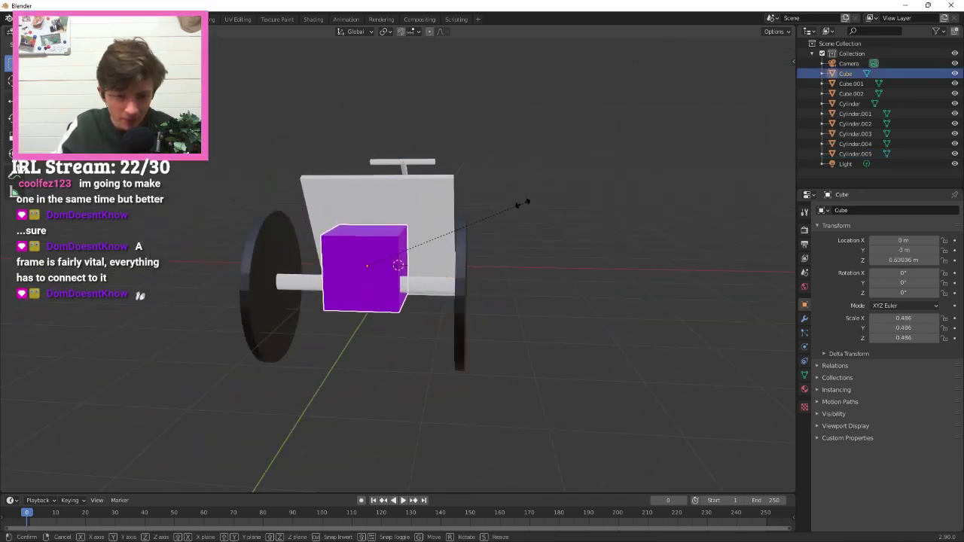
left_click(535, 196)
key("s")
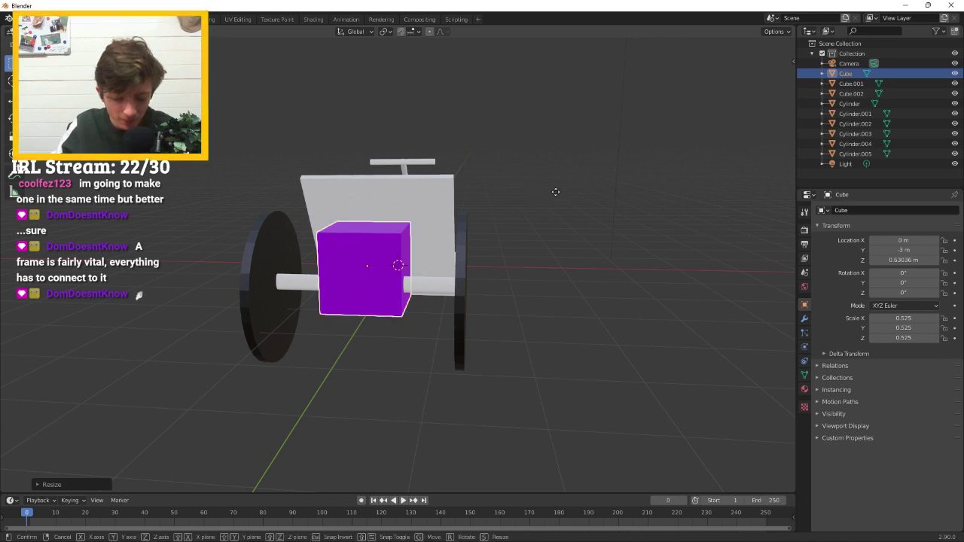
key("z")
left_click(512, 164)
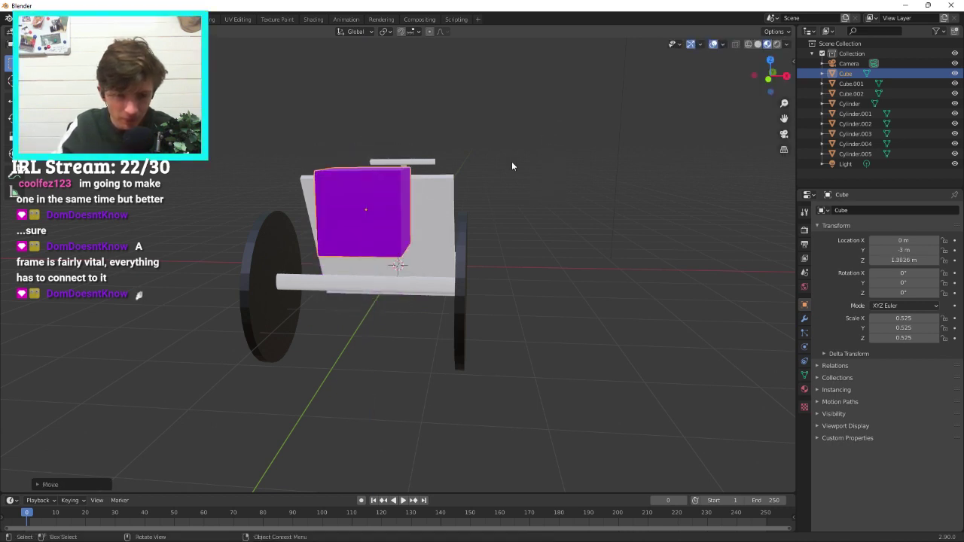
middle_click_drag(512, 164, 392, 268)
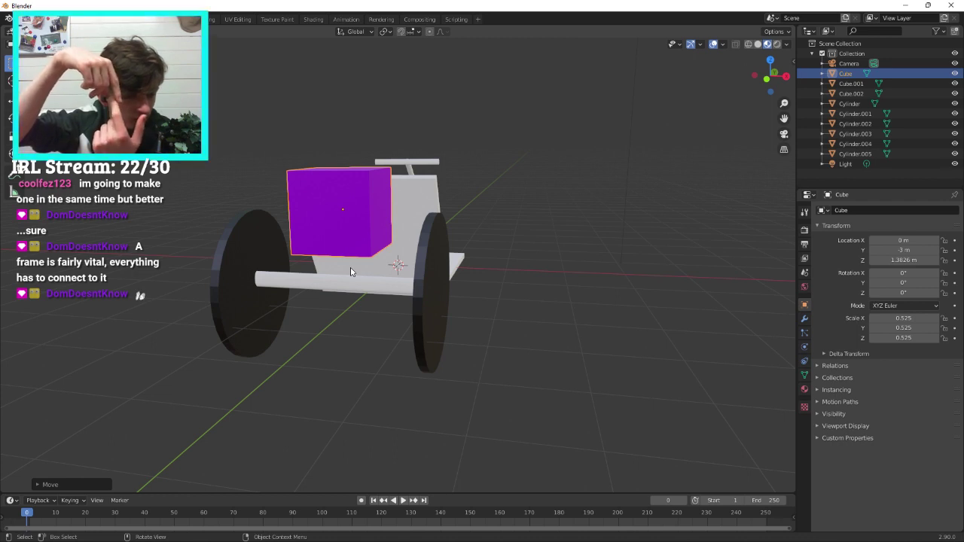
scroll(350, 271, "down", 4)
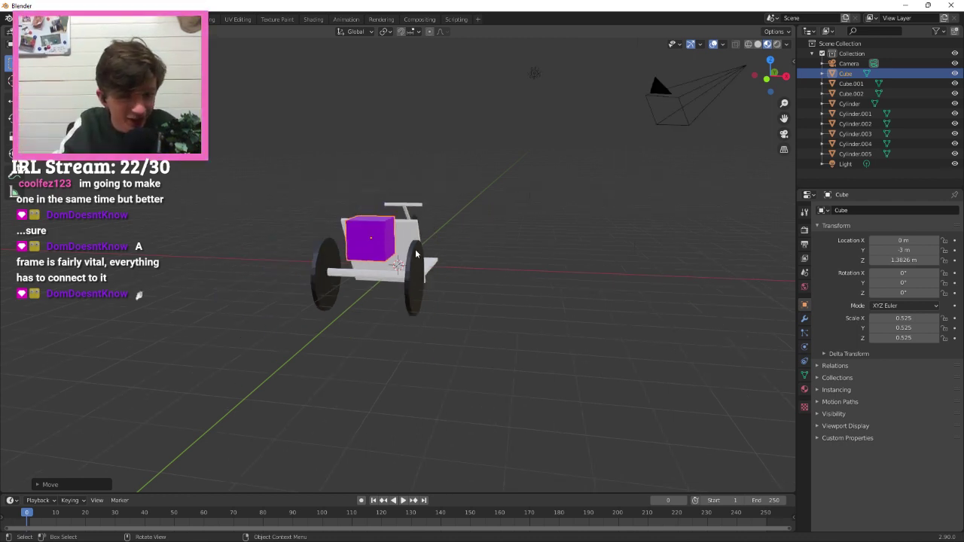
scroll(635, 144, "up", 5)
middle_click_drag(635, 144, 547, 255)
left_click(392, 349)
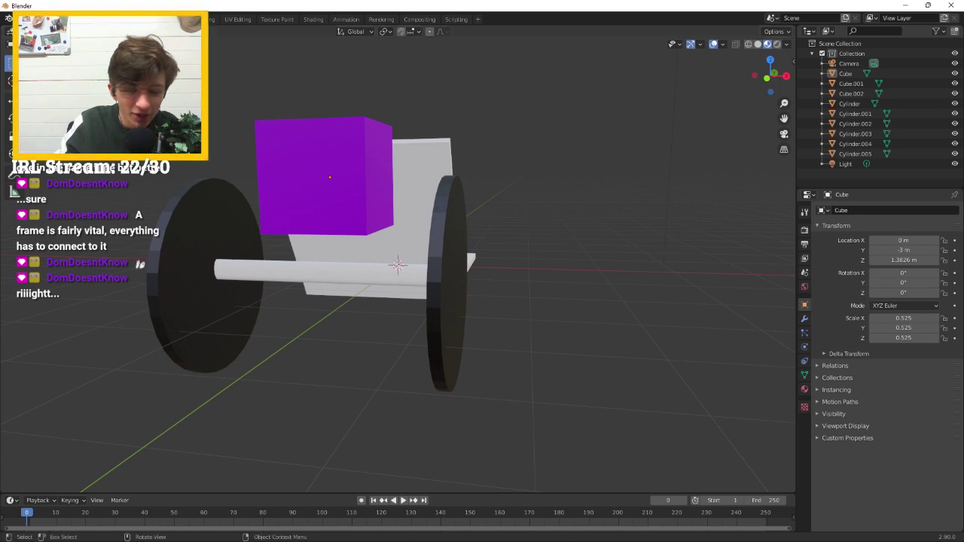
mouse_move(542, 537)
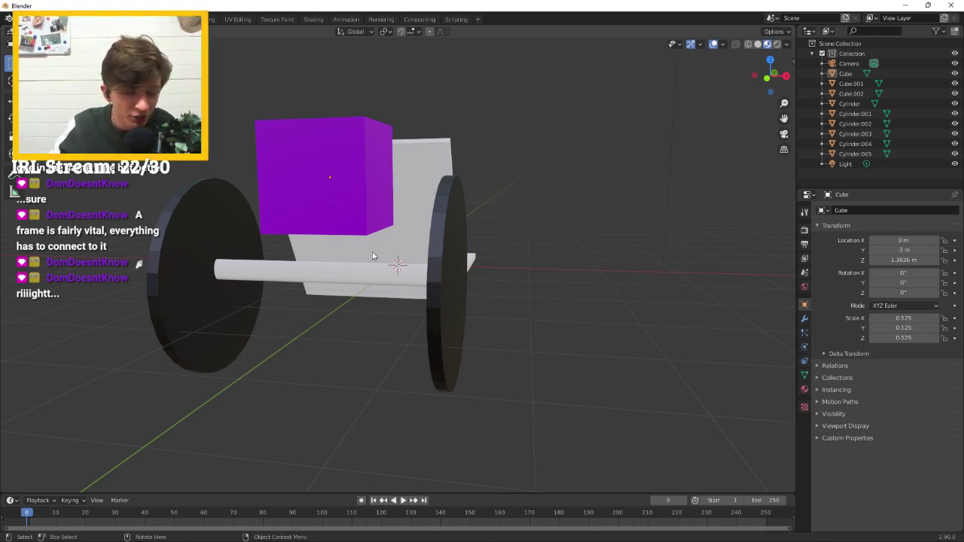
middle_click_drag(392, 303, 367, 243)
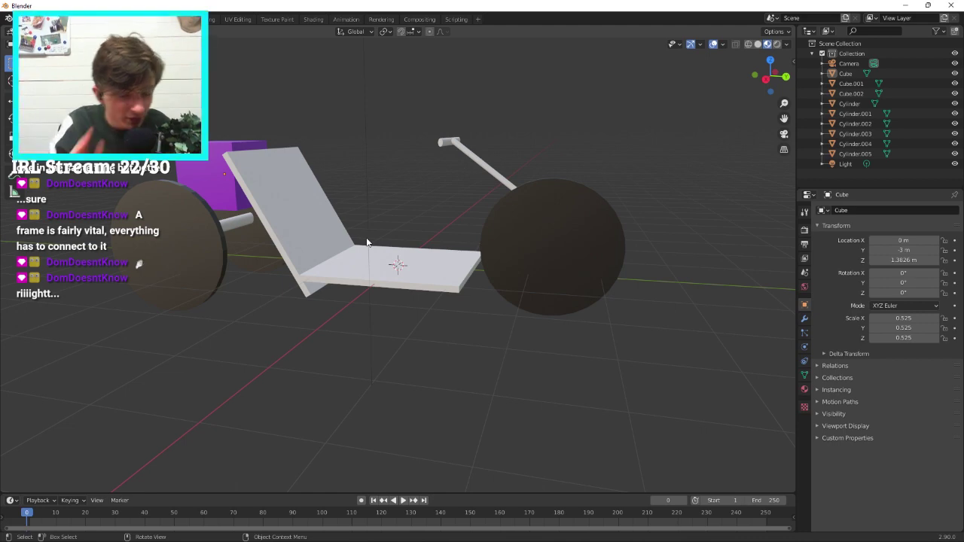
Switch to the Chrome browser and search the web for "pit bike engine" in a new tab.
left_click(626, 531)
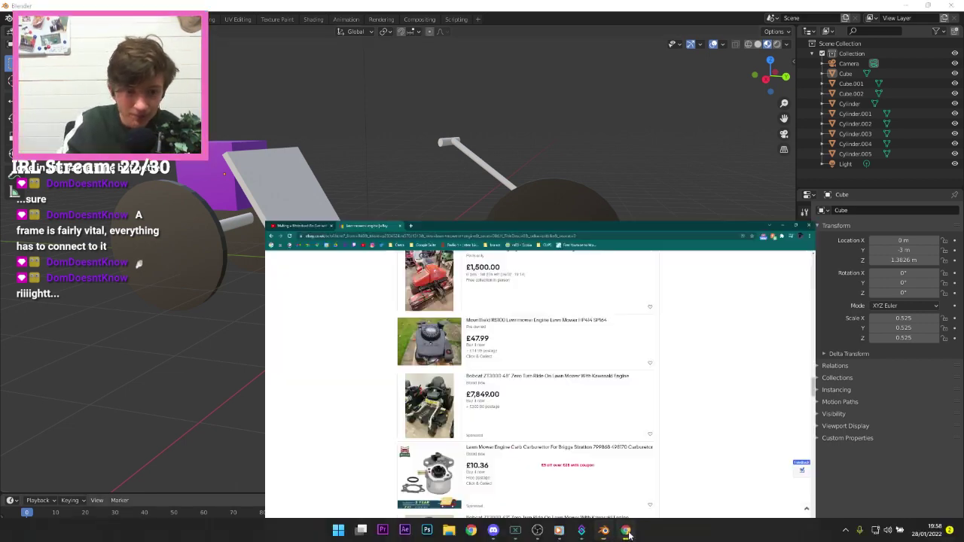
left_click(256, 8)
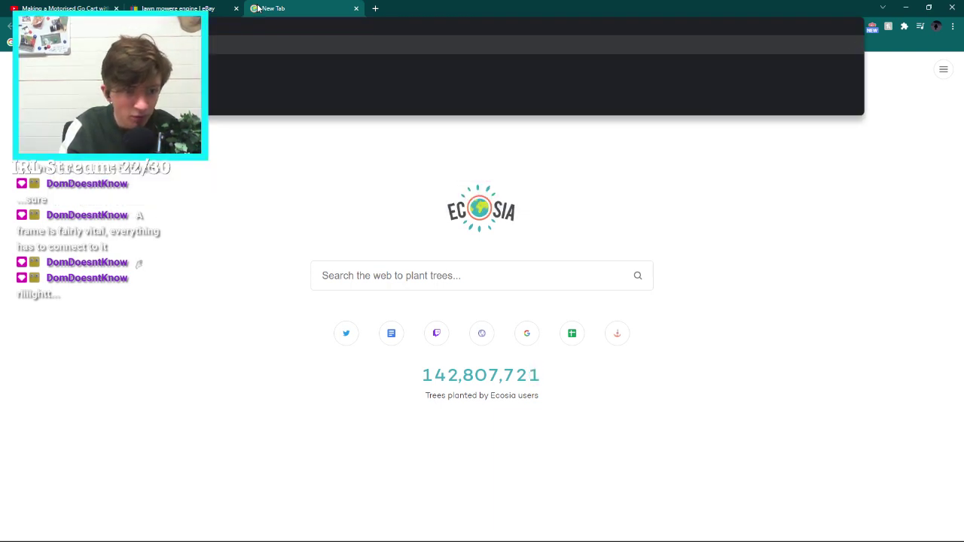
type("pit")
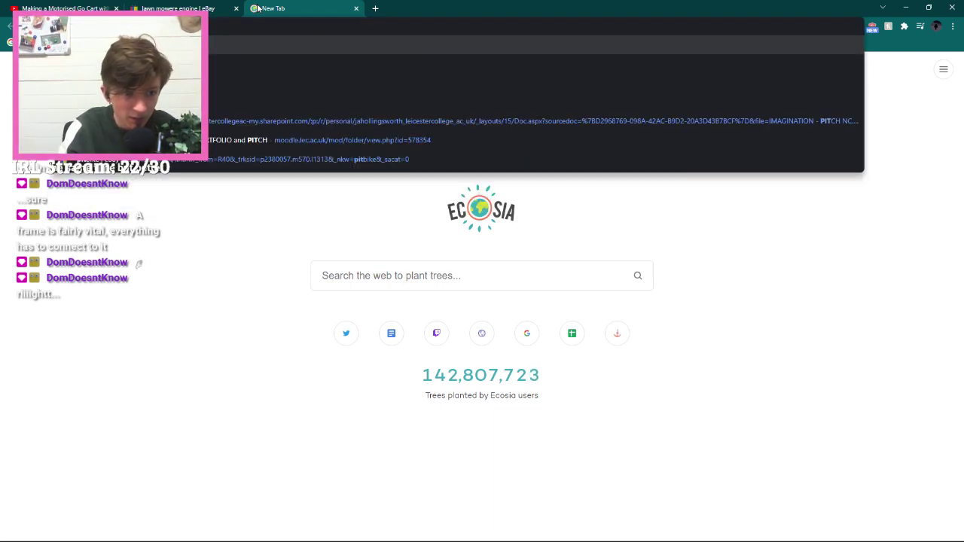
type("bike")
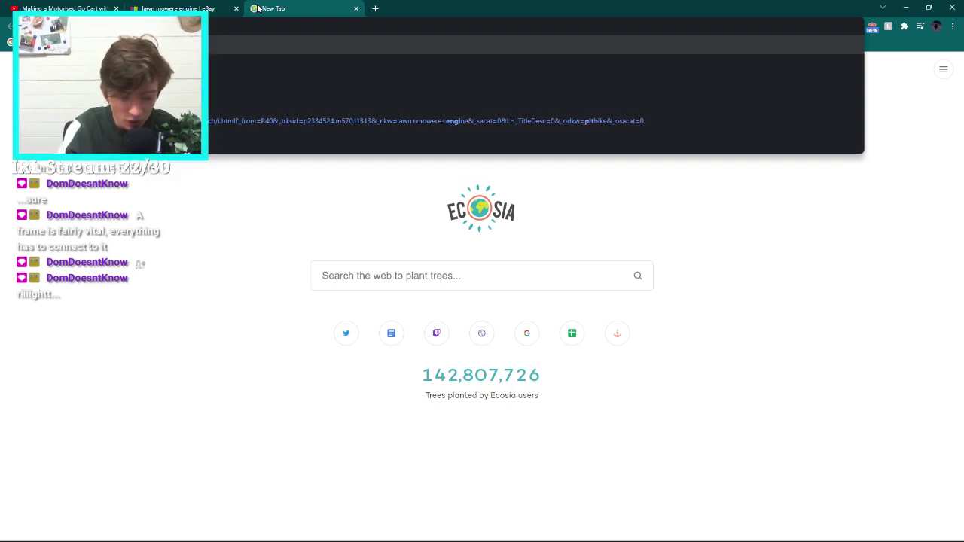
key("Return")
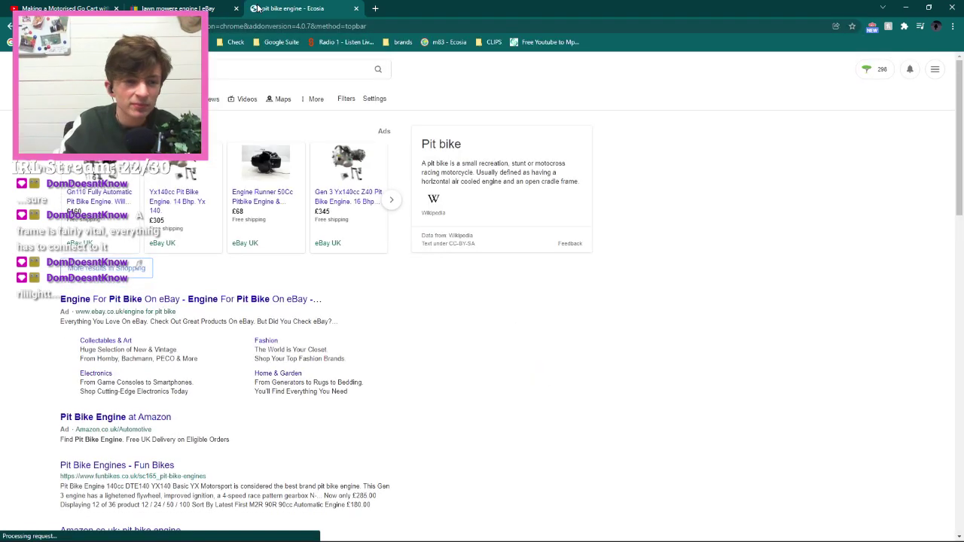
left_click(183, 99)
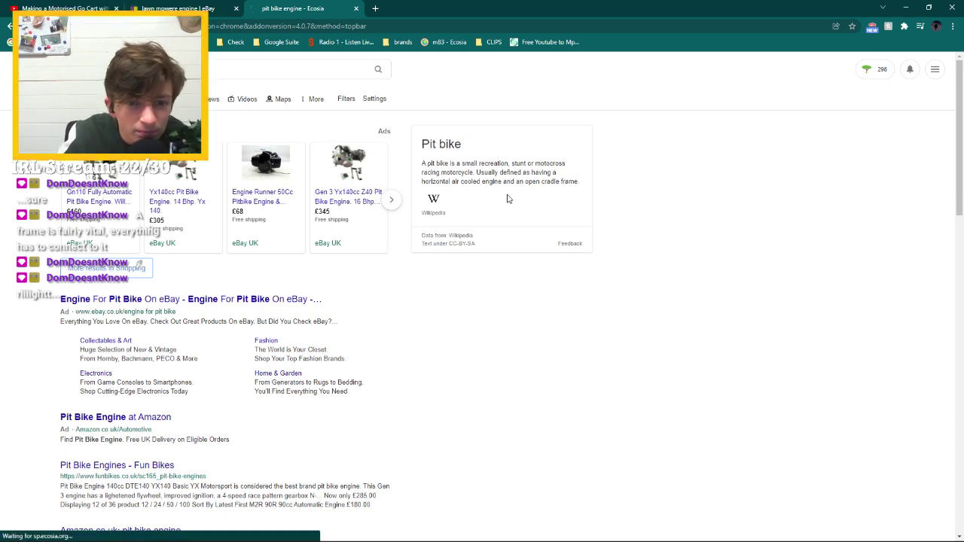
Look through the pit bike engine image results and preview a 125CC ATV pit dirt bike engine photo.
scroll(518, 203, "down", 1)
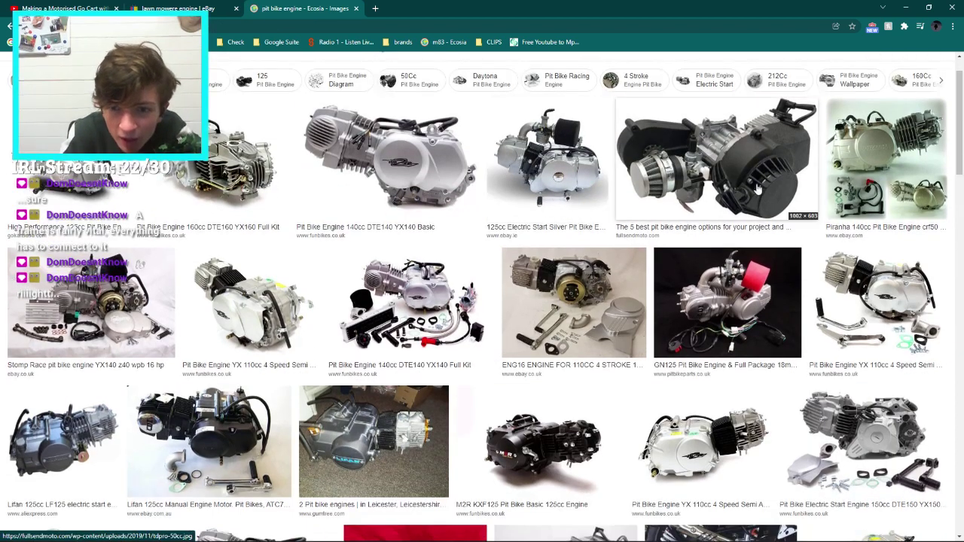
scroll(467, 208, "down", 1)
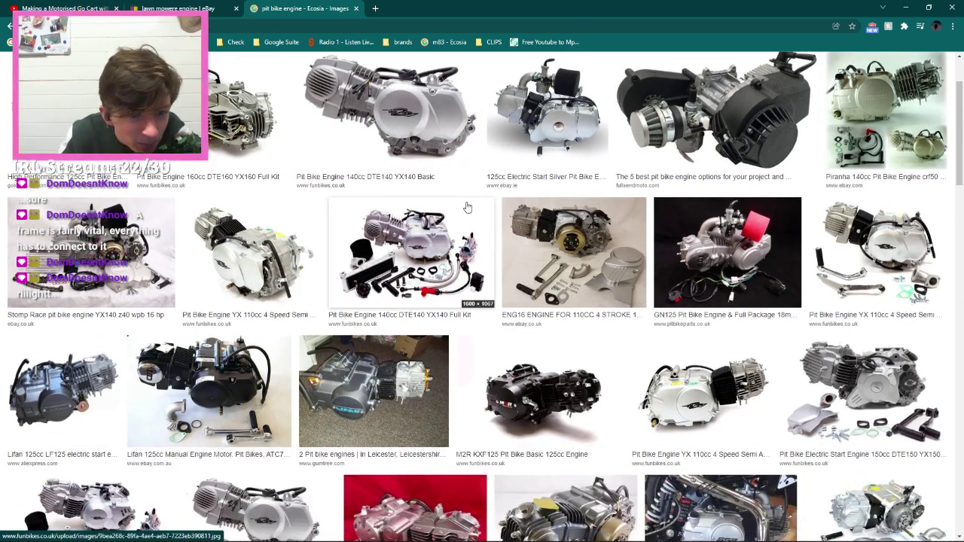
scroll(467, 207, "down", 3)
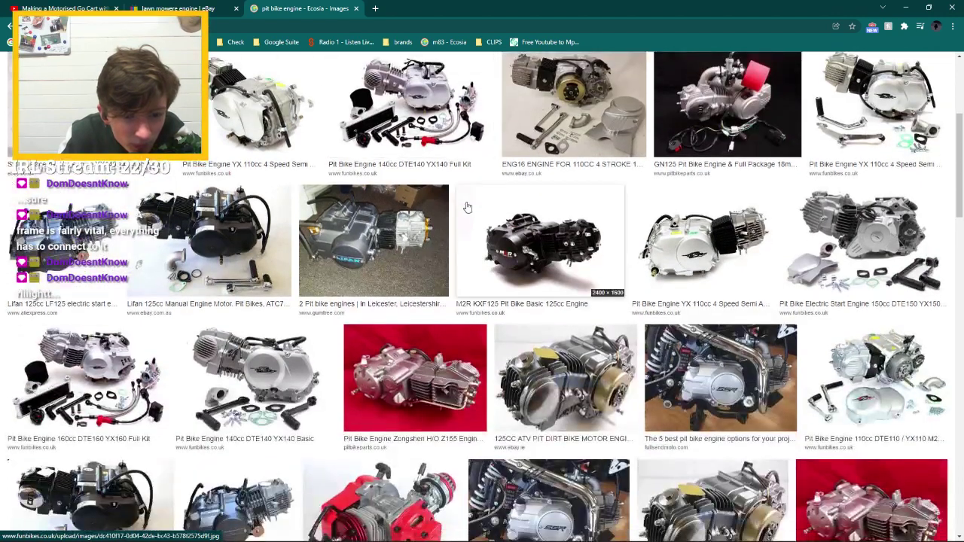
scroll(512, 256, "down", 2)
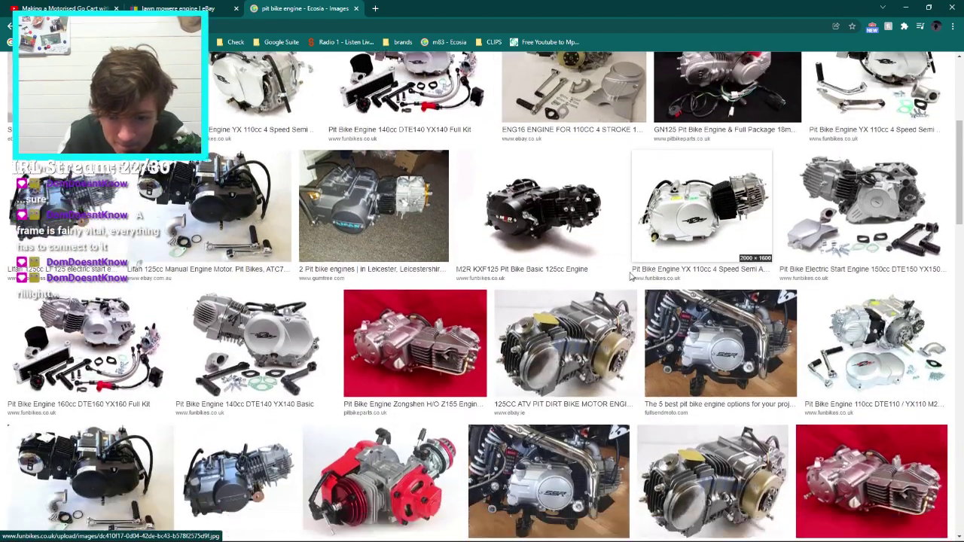
left_click(555, 301)
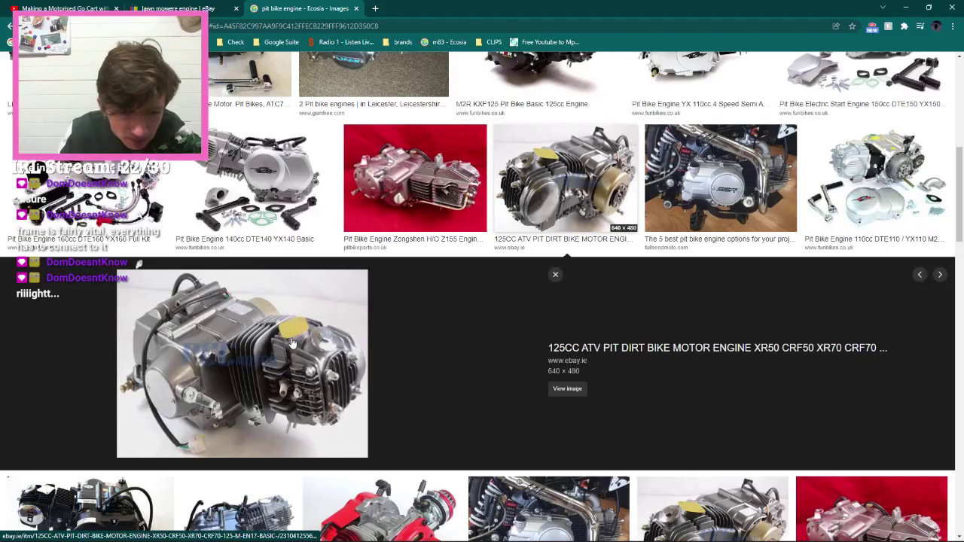
scroll(292, 344, "up", 1)
left_click(609, 246)
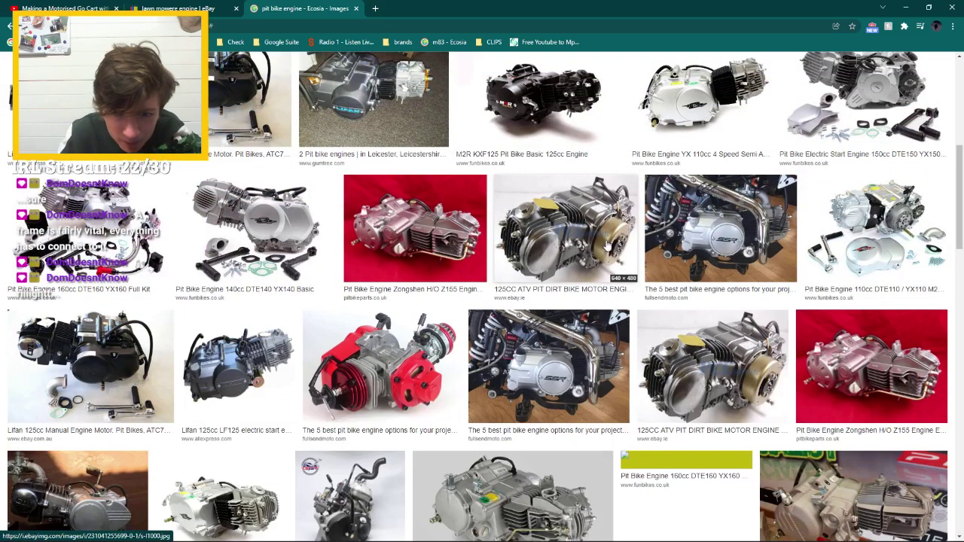
Preview the 125CC engine photo with the gold flywheel and examine further pit bike engine images.
scroll(663, 286, "down", 2)
left_click(701, 275)
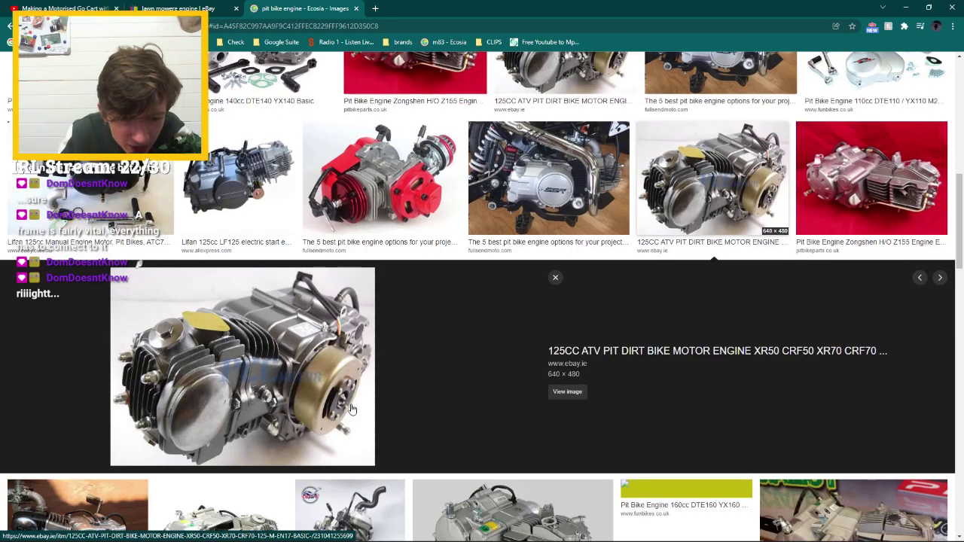
scroll(332, 420, "down", 2)
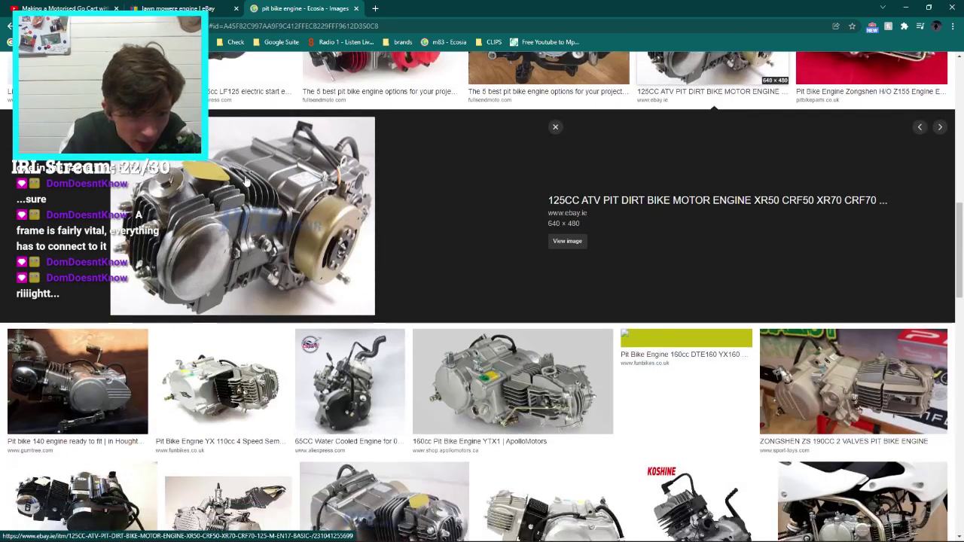
scroll(244, 181, "down", 1)
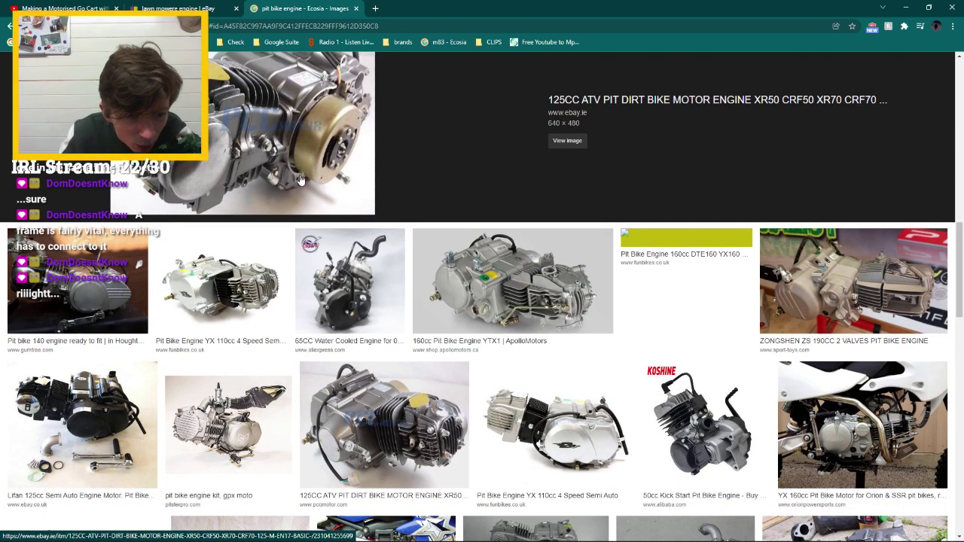
scroll(299, 179, "down", 3)
scroll(300, 178, "down", 3)
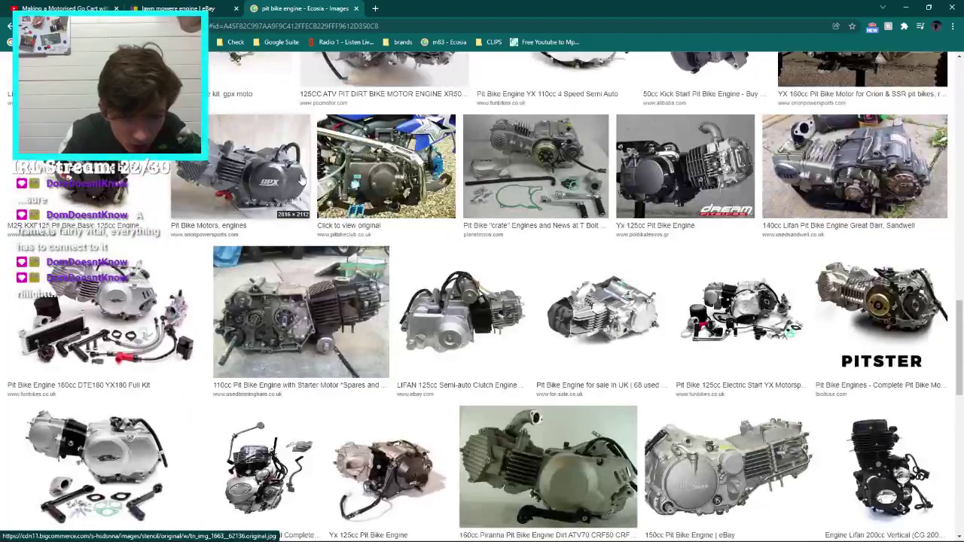
scroll(299, 178, "up", 10)
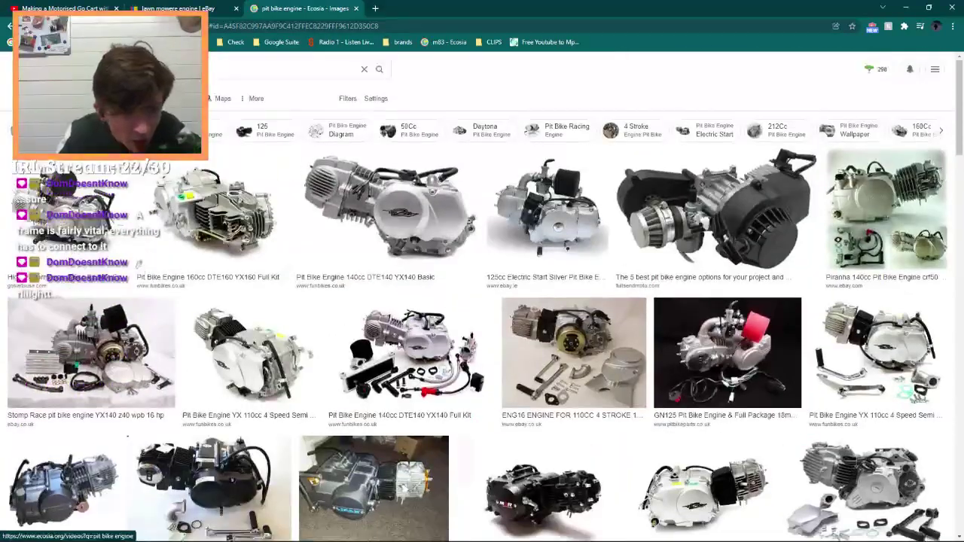
Search for images of "lawn mower engine".
left_click(264, 69)
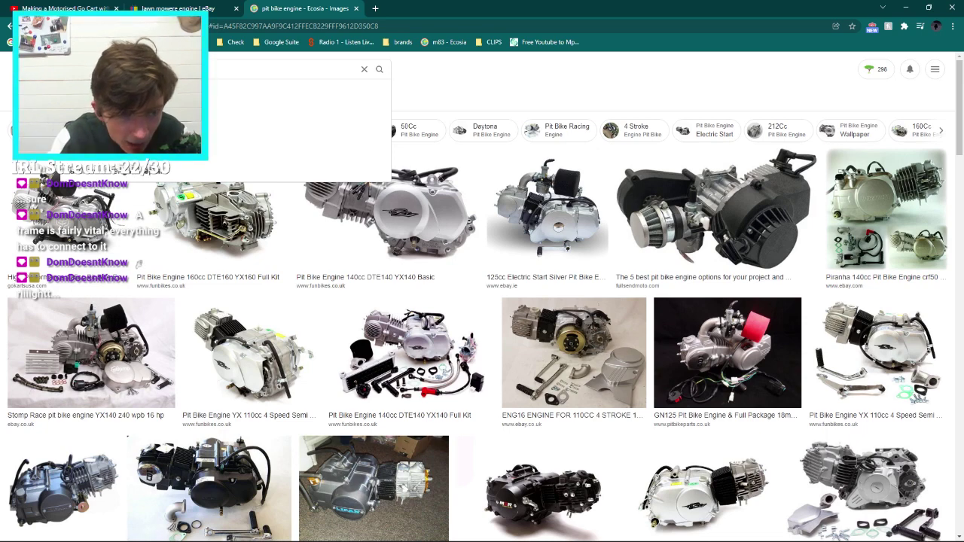
key("Return")
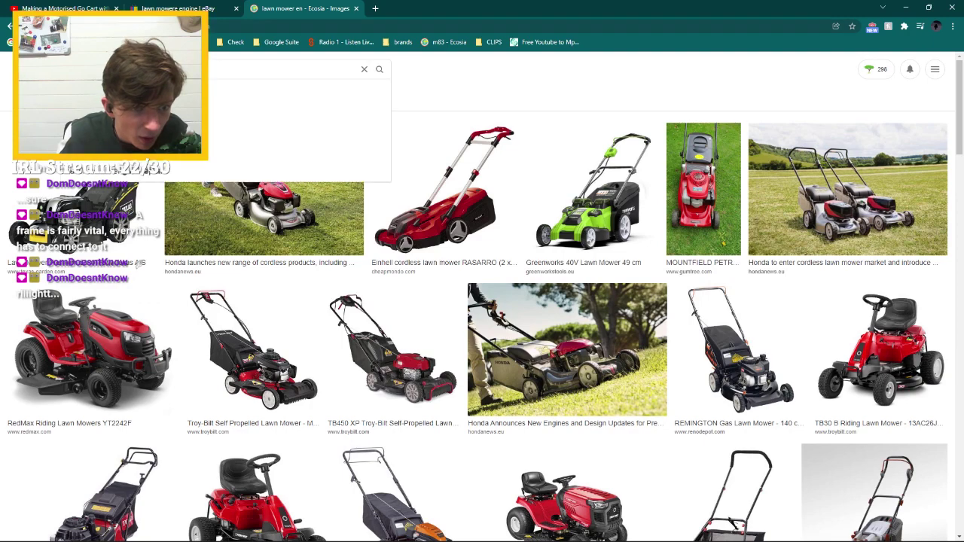
left_click(427, 183)
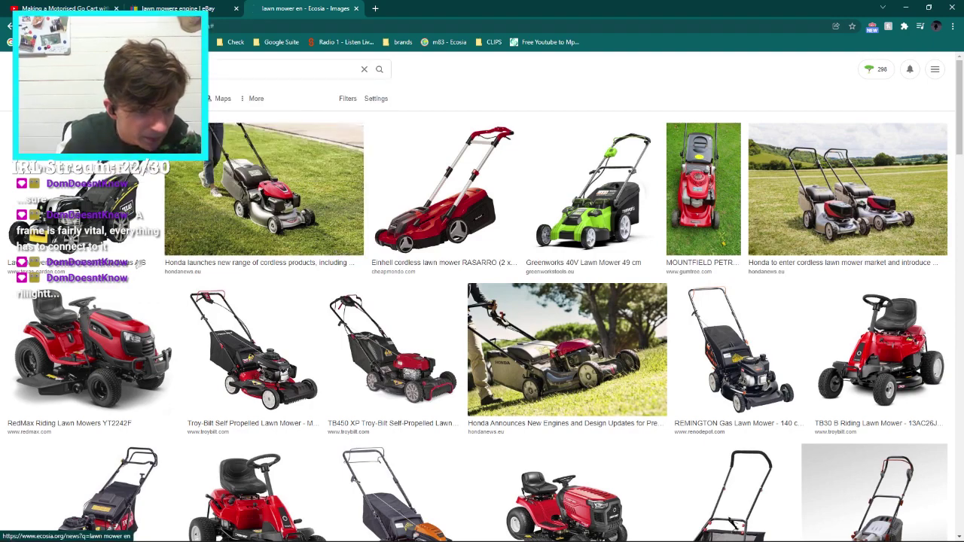
Preview the orange lawn mower engine and the 20hp vertical shaft ride-on mower engine to examine their shapes.
scroll(475, 175, "down", 2)
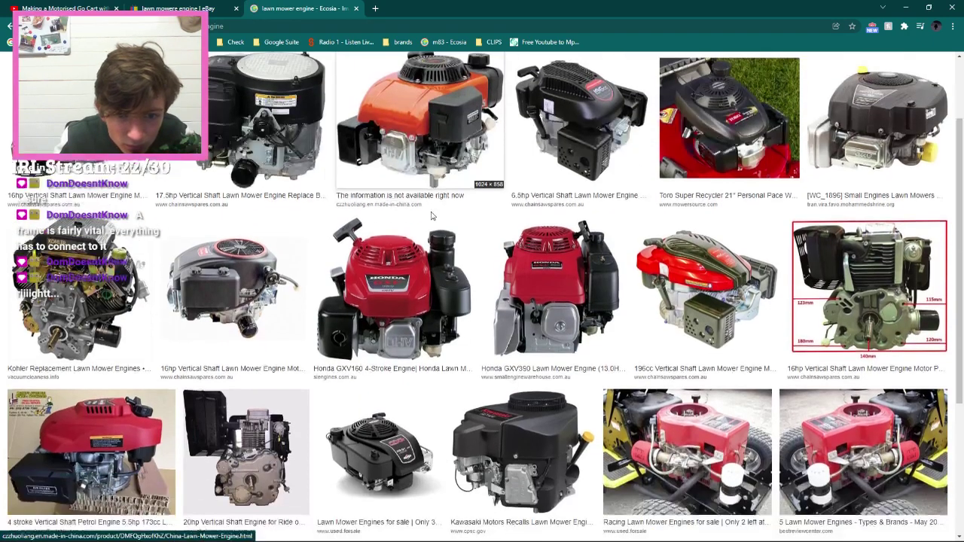
left_click(475, 175)
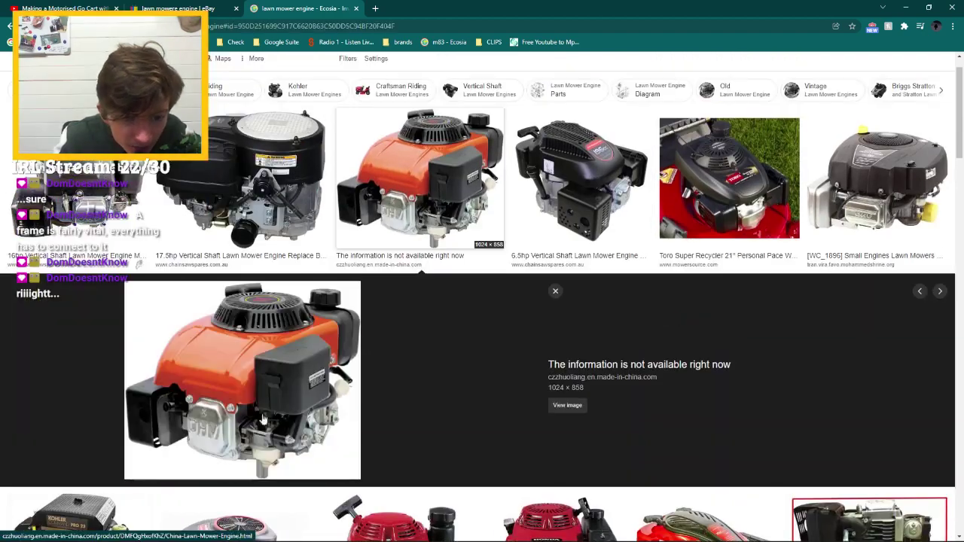
scroll(265, 486, "down", 10)
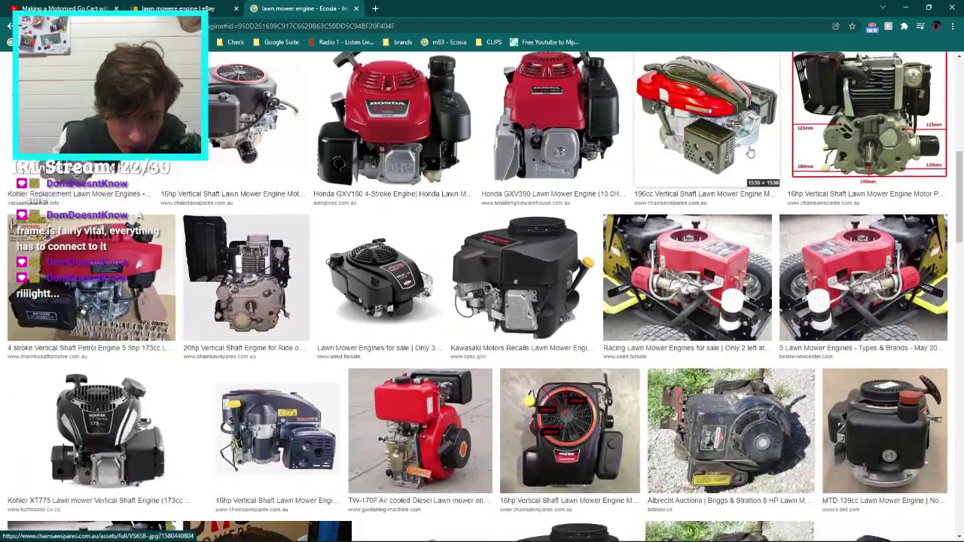
scroll(302, 287, "up", 5)
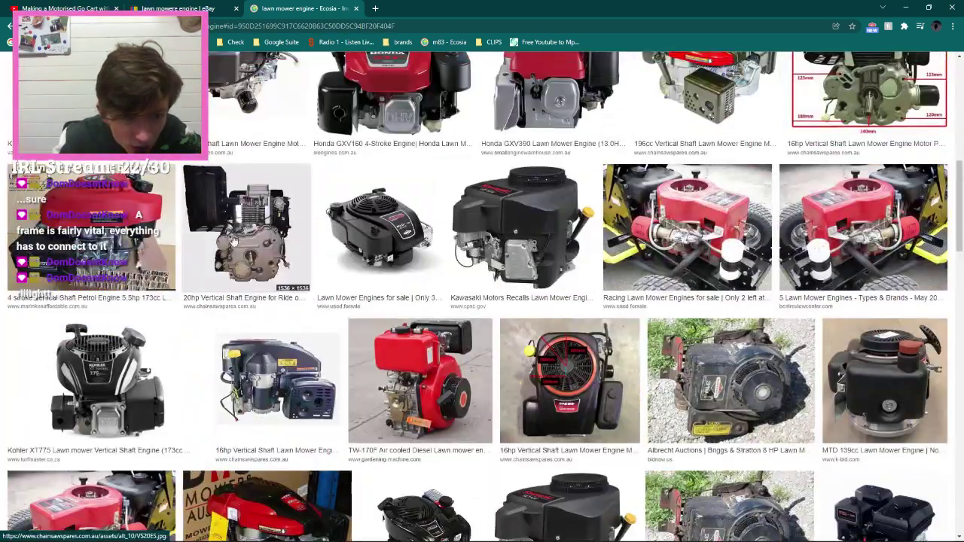
left_click(301, 283)
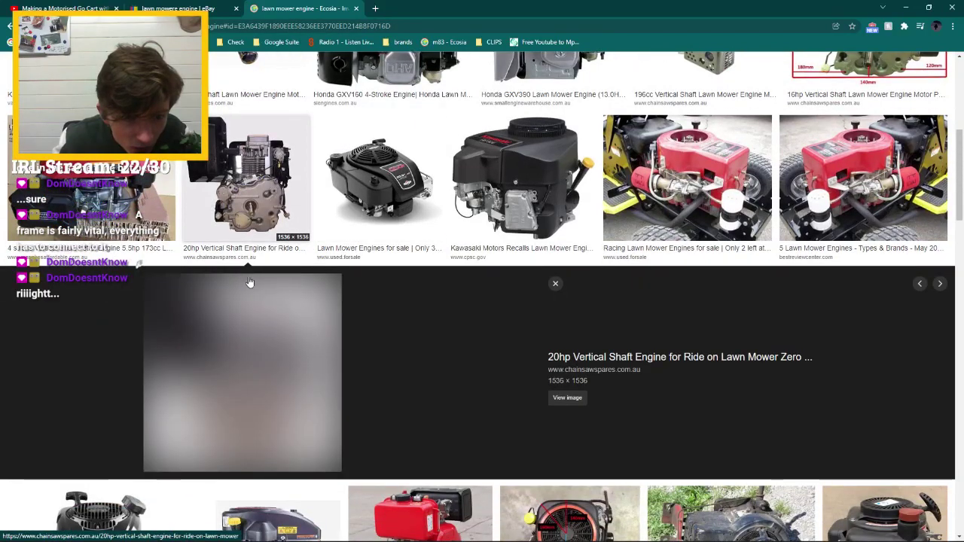
scroll(255, 184, "down", 3)
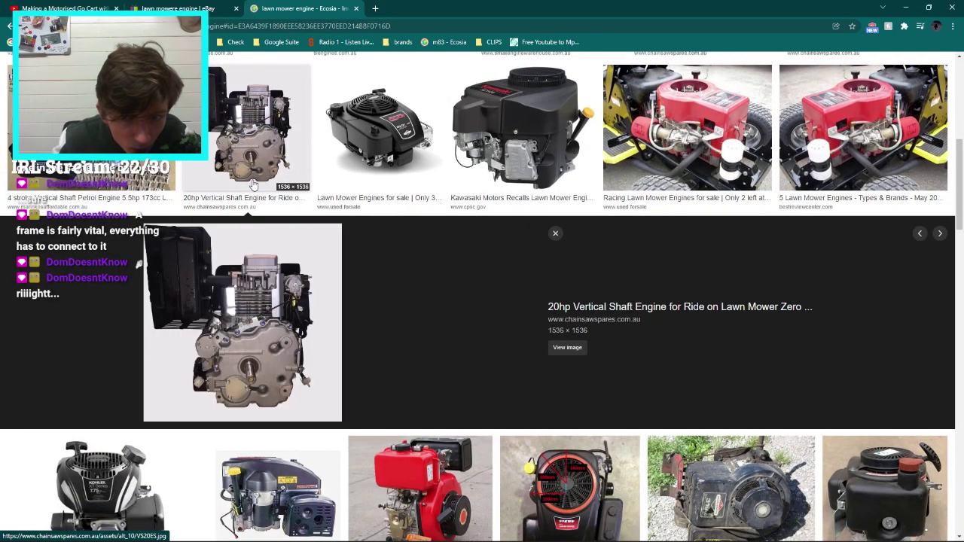
scroll(254, 185, "down", 2)
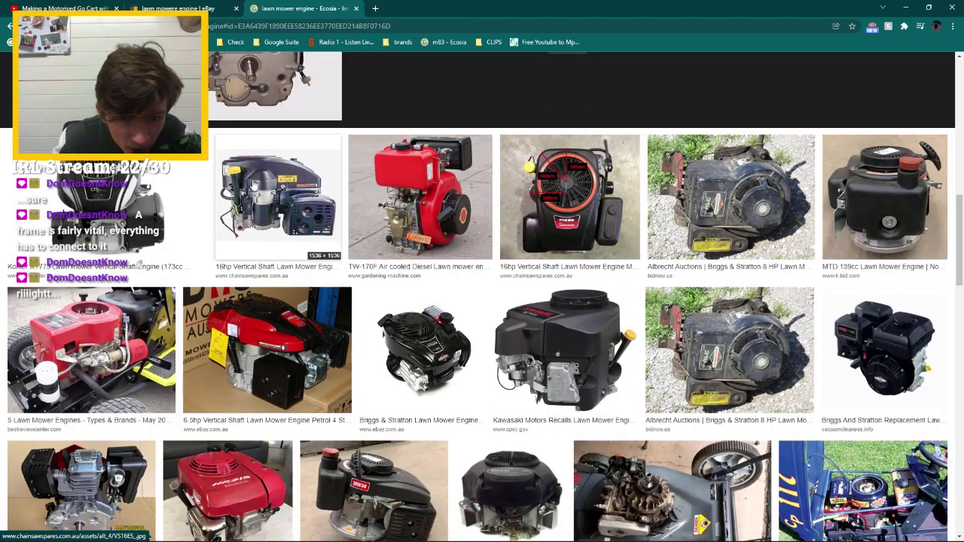
Preview the red TW-170F air-cooled diesel engine and look through more lawn mower engine images.
left_click(441, 196)
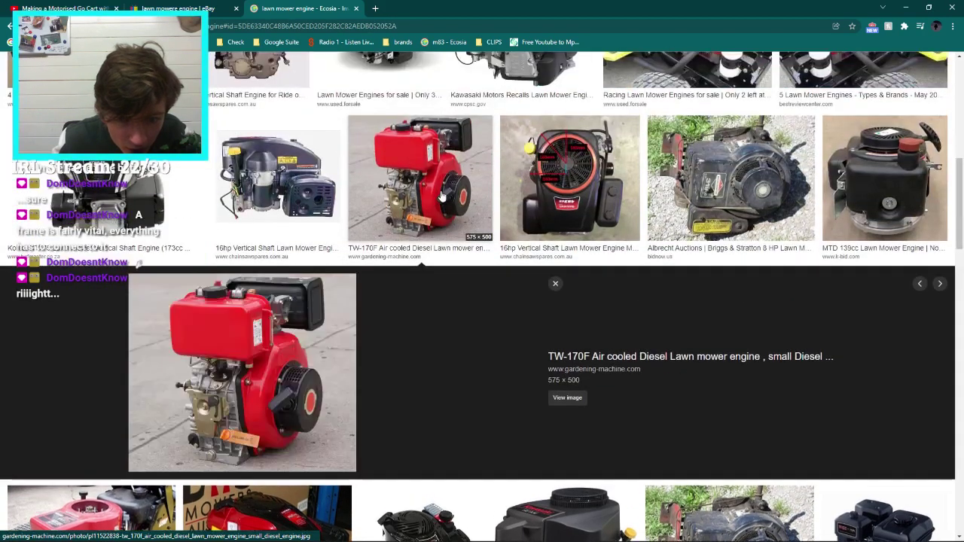
scroll(362, 228, "down", 4)
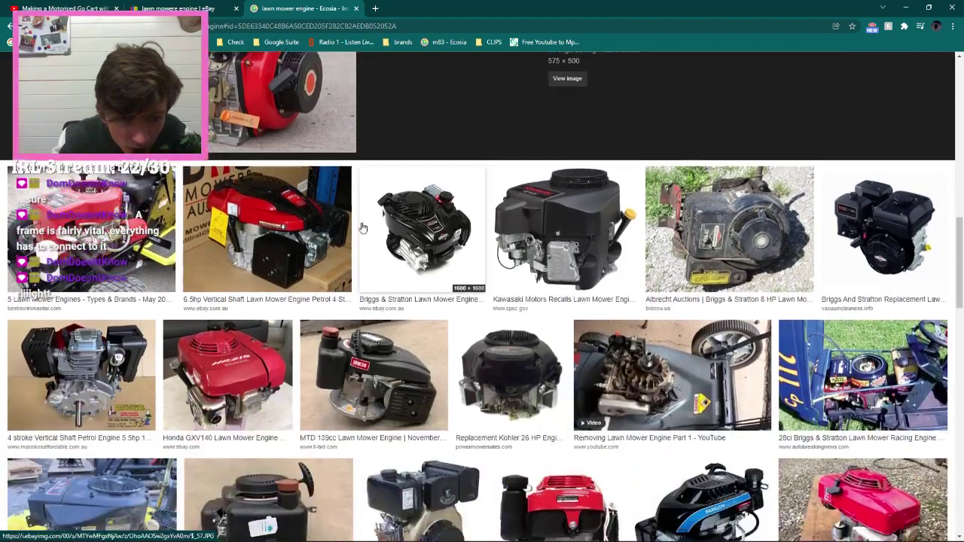
scroll(362, 227, "up", 3)
scroll(230, 193, "down", 4)
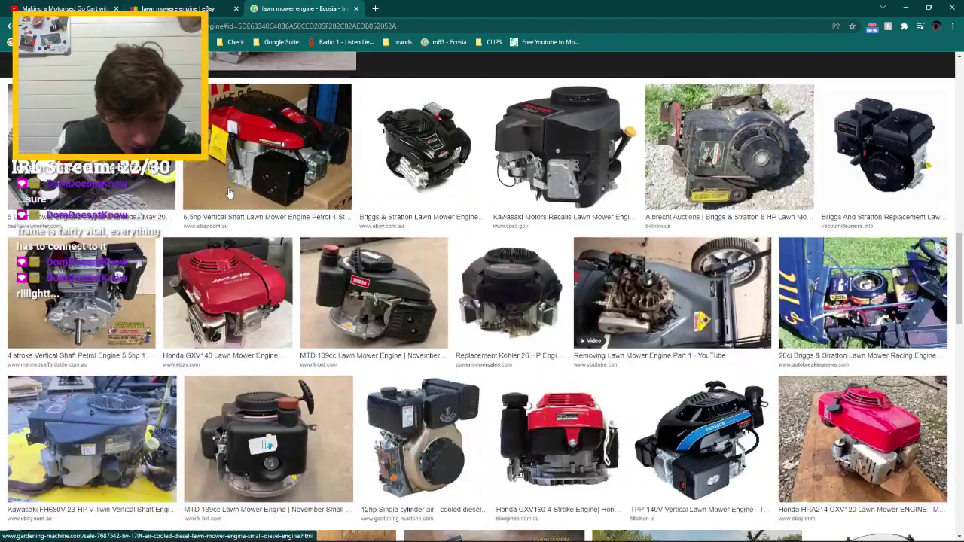
scroll(233, 194, "down", 6)
scroll(236, 195, "down", 3)
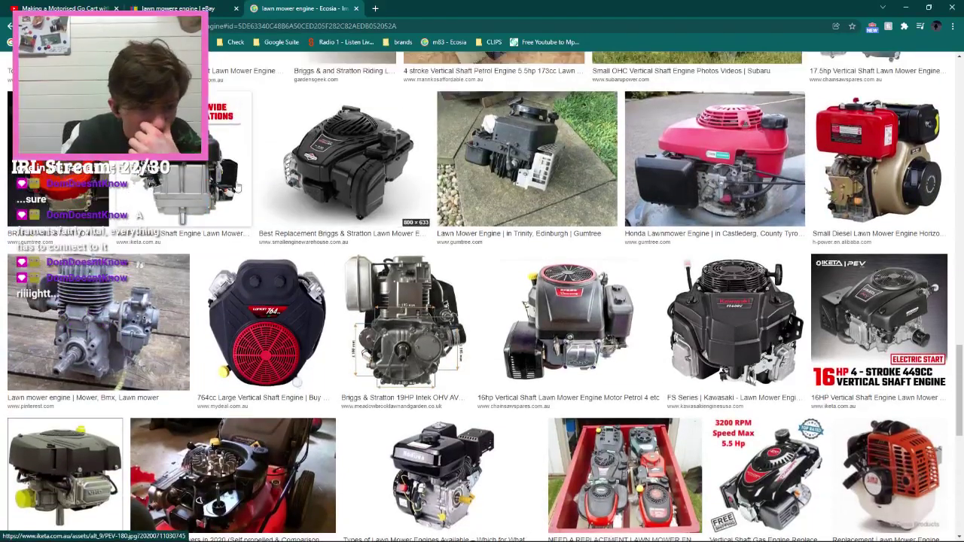
Preview the bare lawn mower engine photo from Pinterest and examine the remaining image results.
left_click(138, 326)
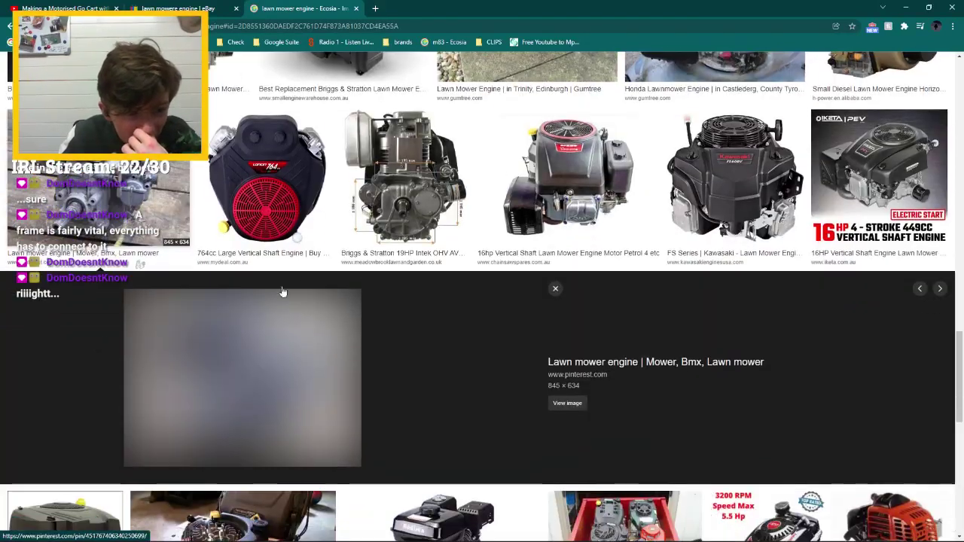
scroll(278, 332, "down", 2)
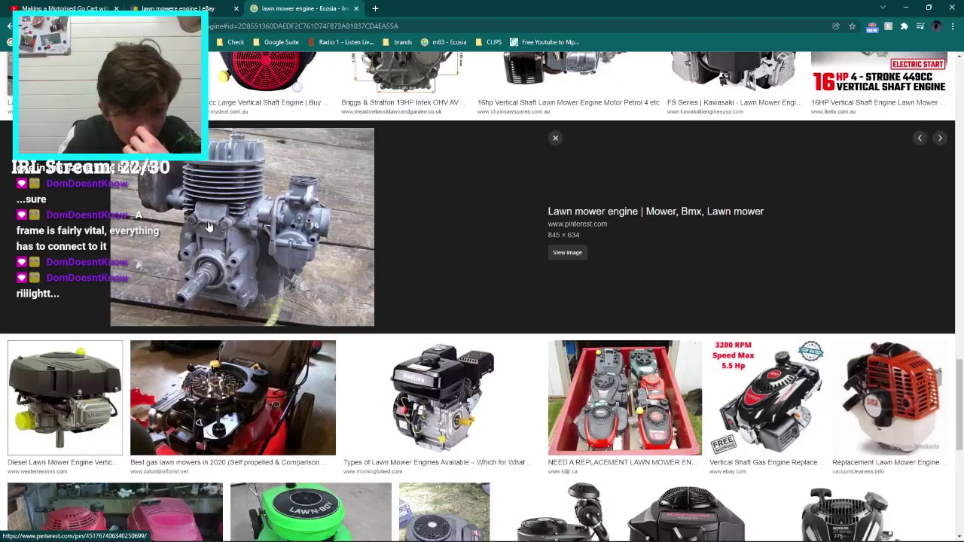
scroll(209, 226, "down", 3)
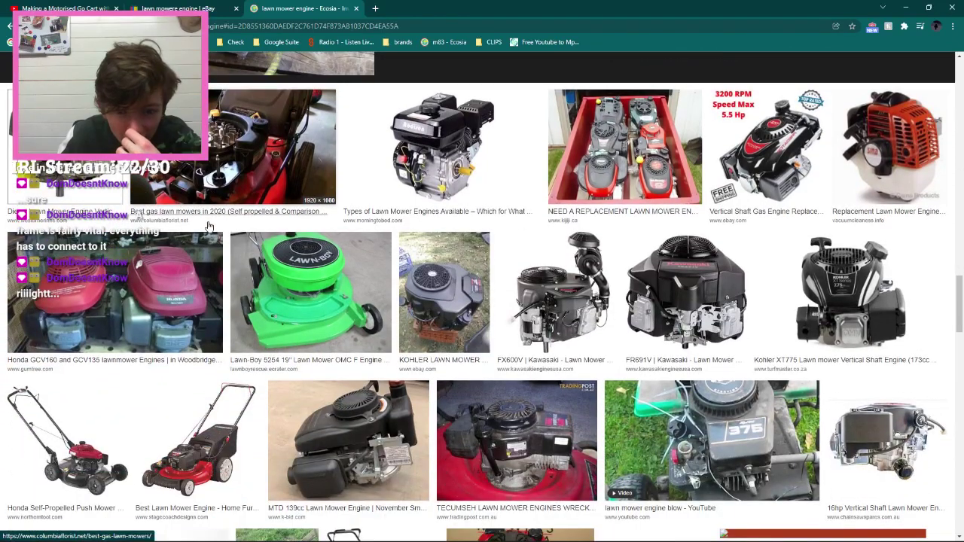
scroll(209, 226, "down", 3)
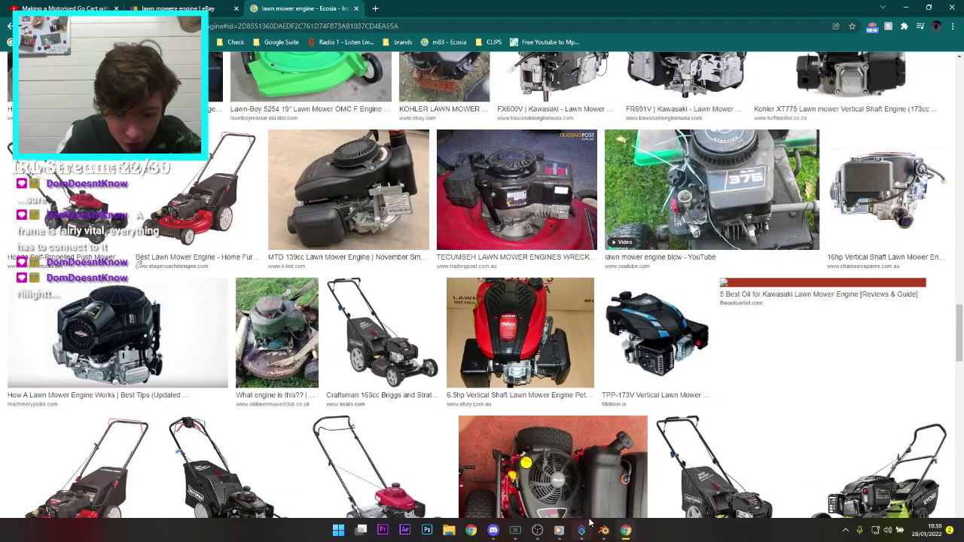
Switch to Blender and examine the go-kart model from the side, rear and front.
left_click(604, 530)
middle_click_drag(486, 172, 465, 188)
middle_click_drag(570, 146, 547, 154)
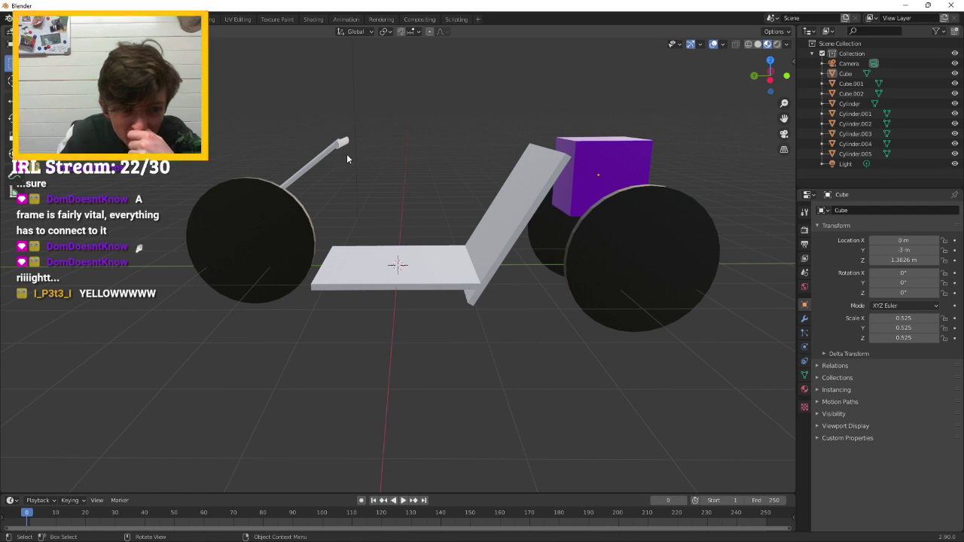
middle_click_drag(239, 228, 296, 196)
middle_click_drag(380, 231, 543, 185)
scroll(527, 194, "down", 5)
scroll(482, 196, "up", 5)
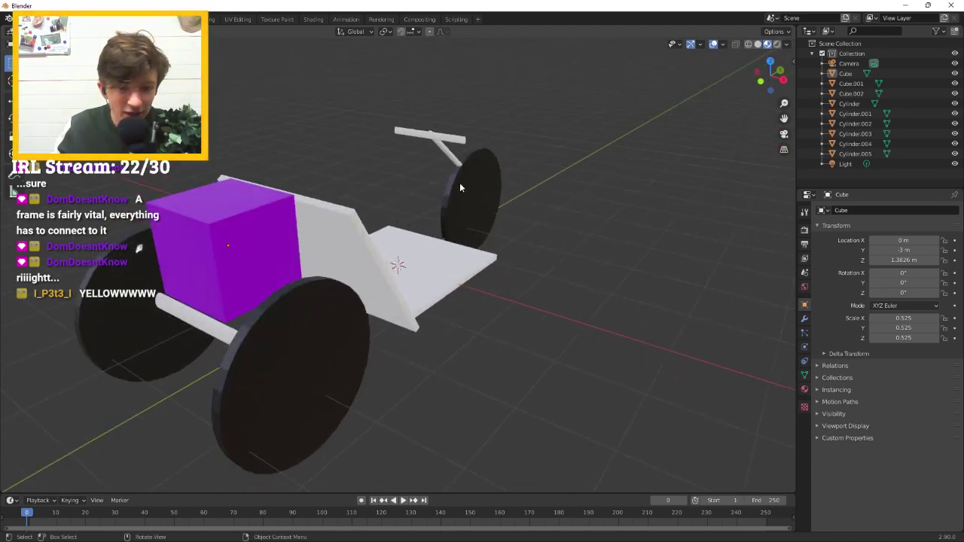
middle_click_drag(460, 182, 431, 209)
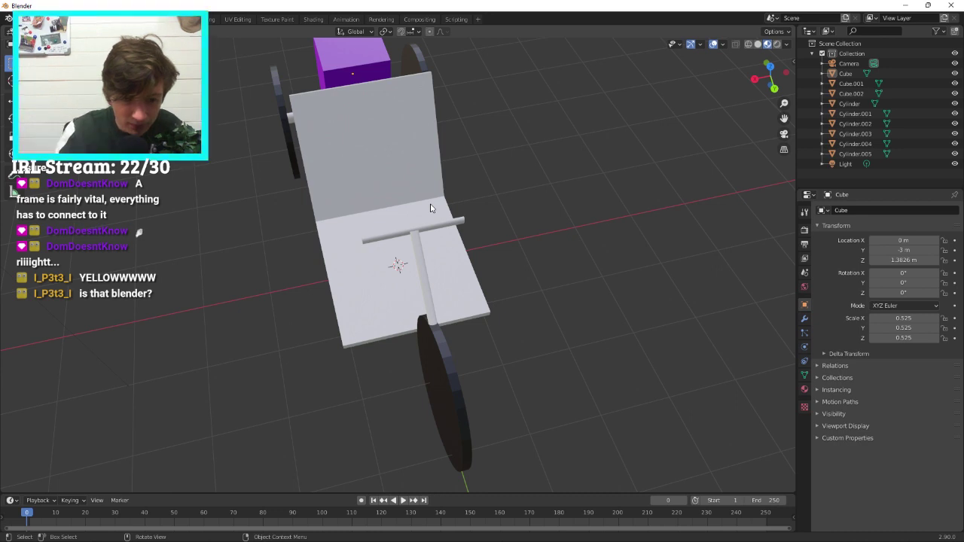
Duplicate the slanted steering bar and place the copy beside the front wheel, clear of its side face.
middle_click_drag(471, 271, 537, 220)
left_click(477, 169)
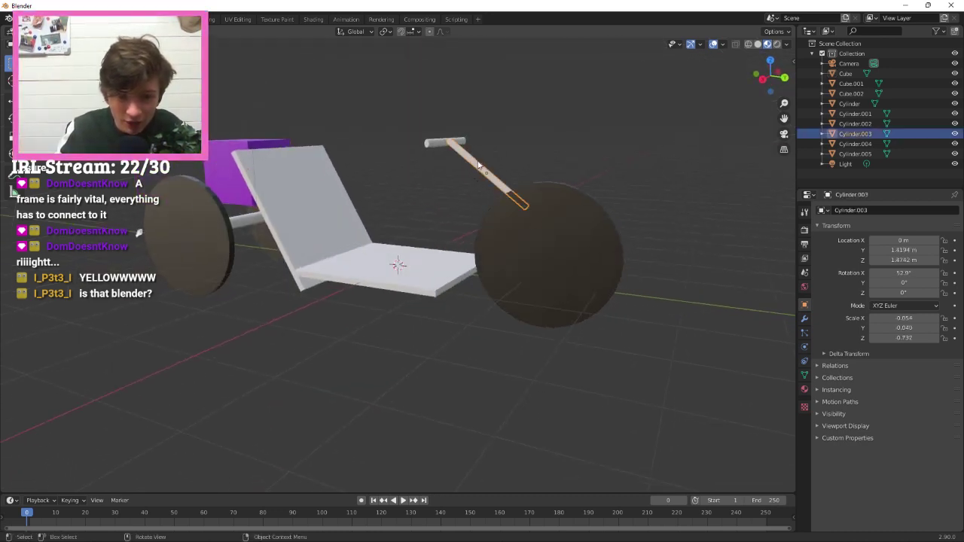
key("ctrl+c")
key("ctrl+v")
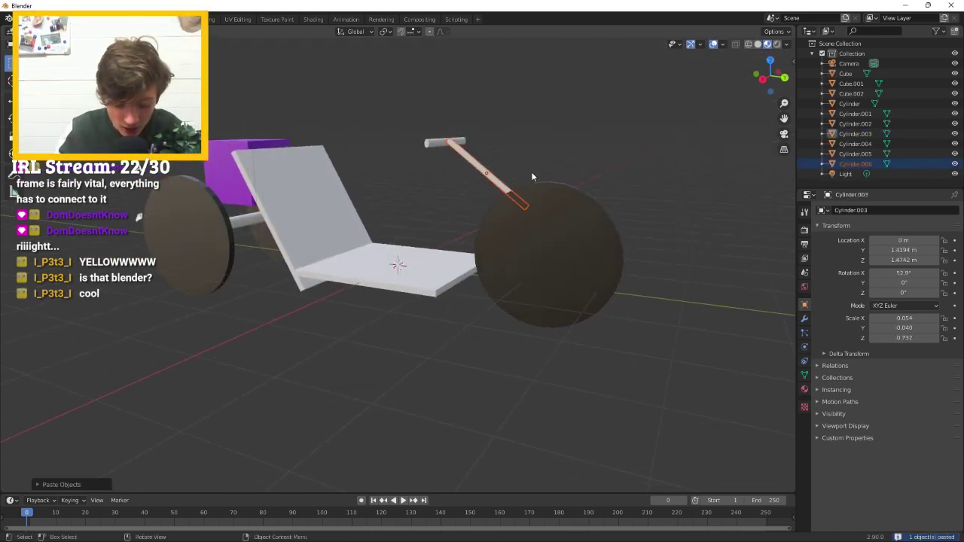
key("g")
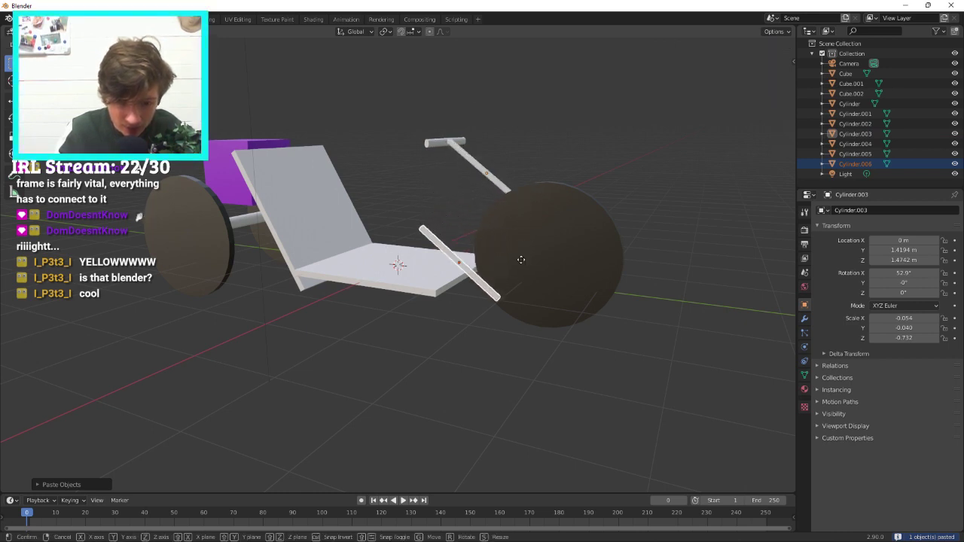
left_click(543, 242)
middle_click_drag(547, 241, 571, 199)
key("g")
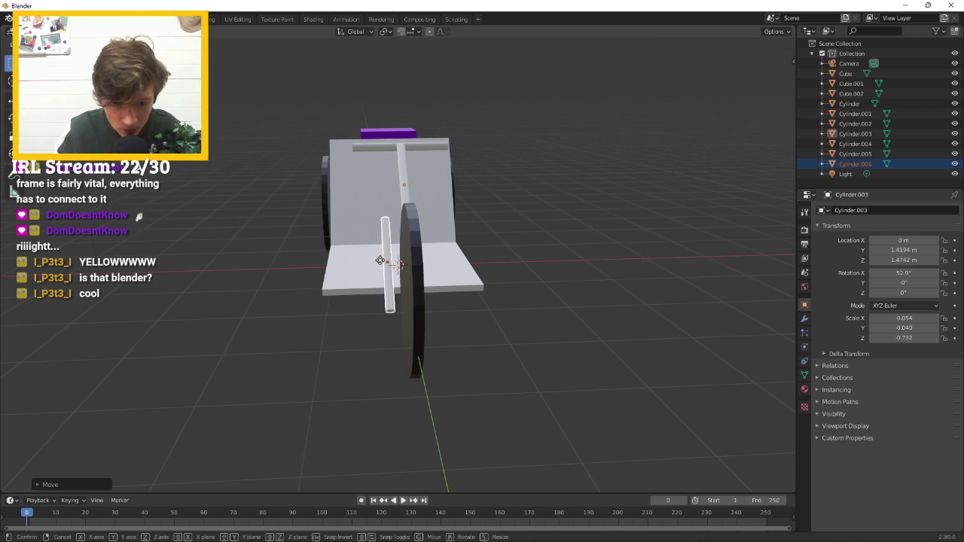
left_click(385, 261)
Raise the copied bar to about Z 1.09 m and shift it along Y to about 1.95 m, in line with the steering bar.
middle_click_drag(467, 231, 529, 224)
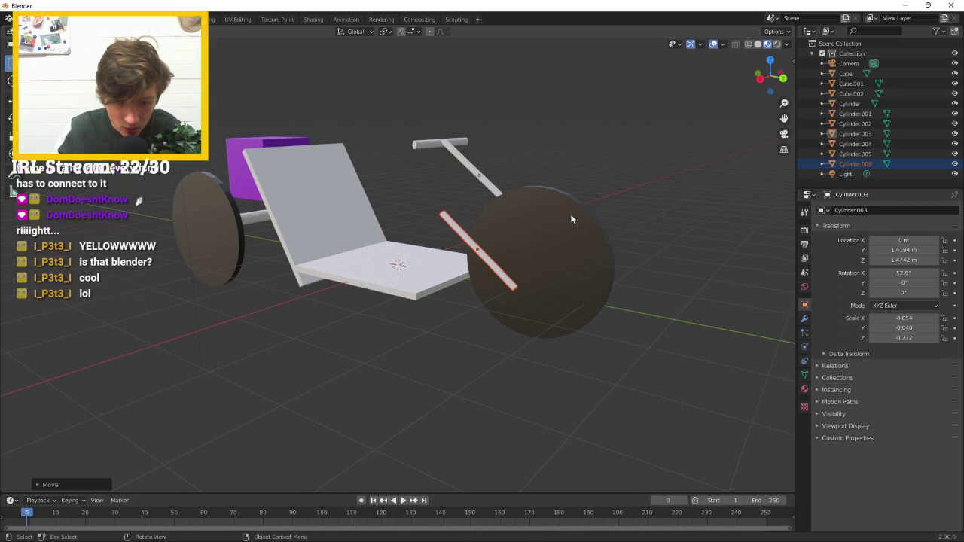
middle_click_drag(507, 223, 622, 187)
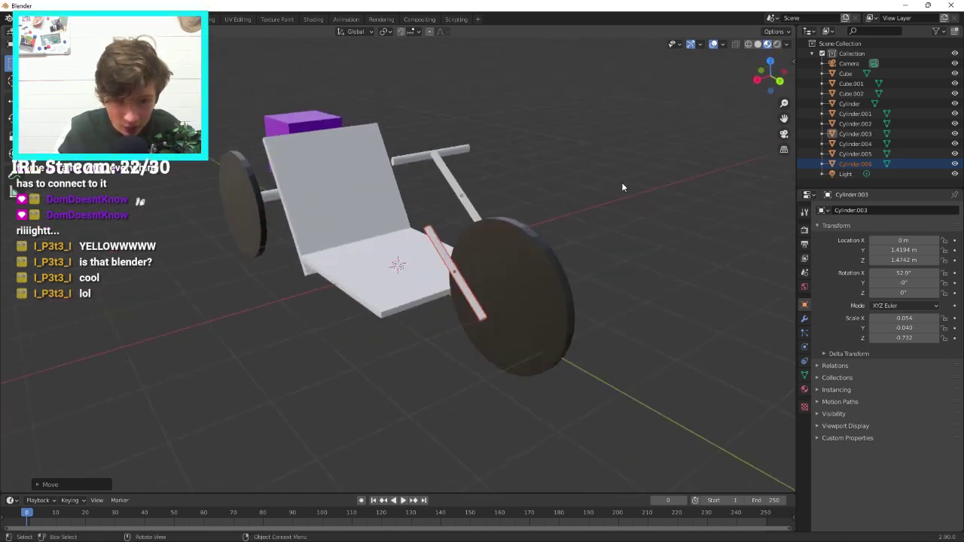
left_click(458, 283)
key("g")
key("z")
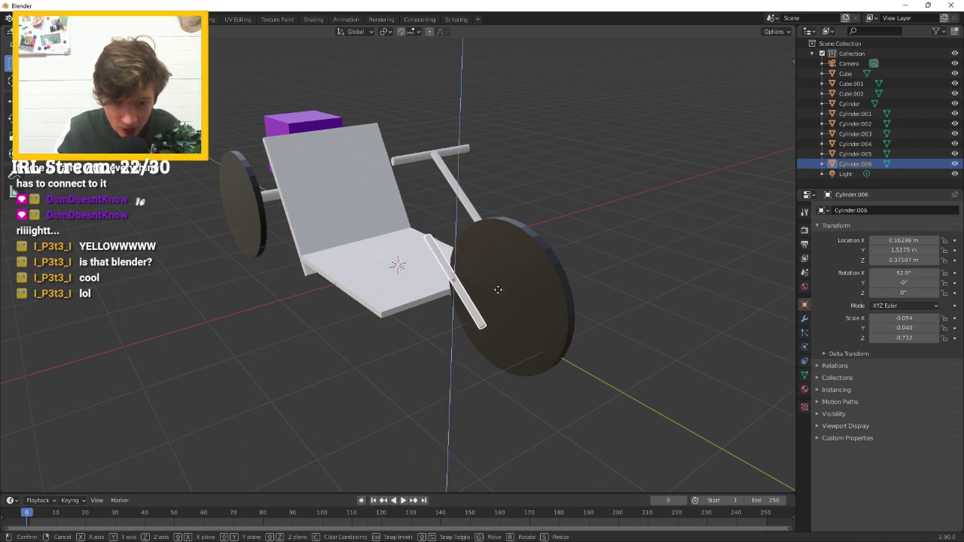
left_click(496, 241)
middle_click_drag(498, 238, 599, 187)
key("g")
key("y")
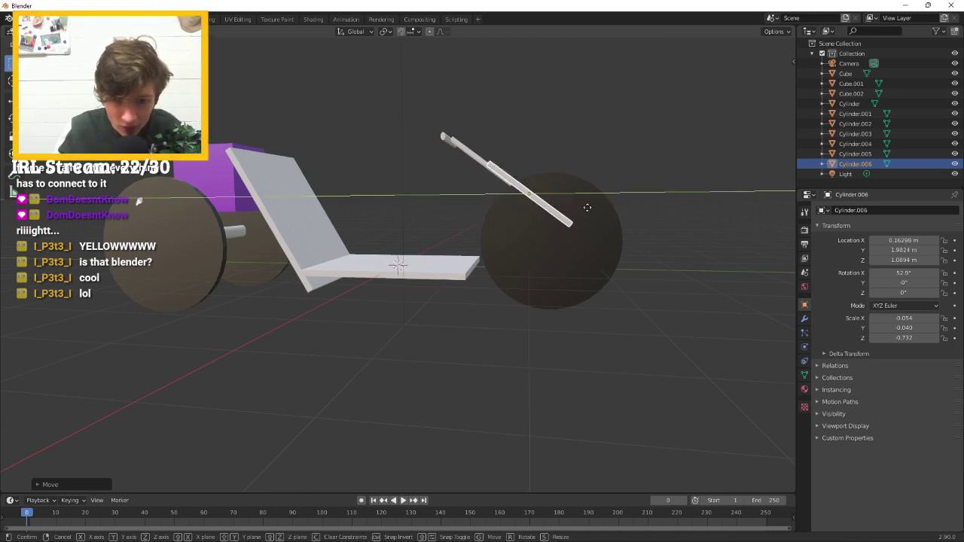
left_click(585, 207)
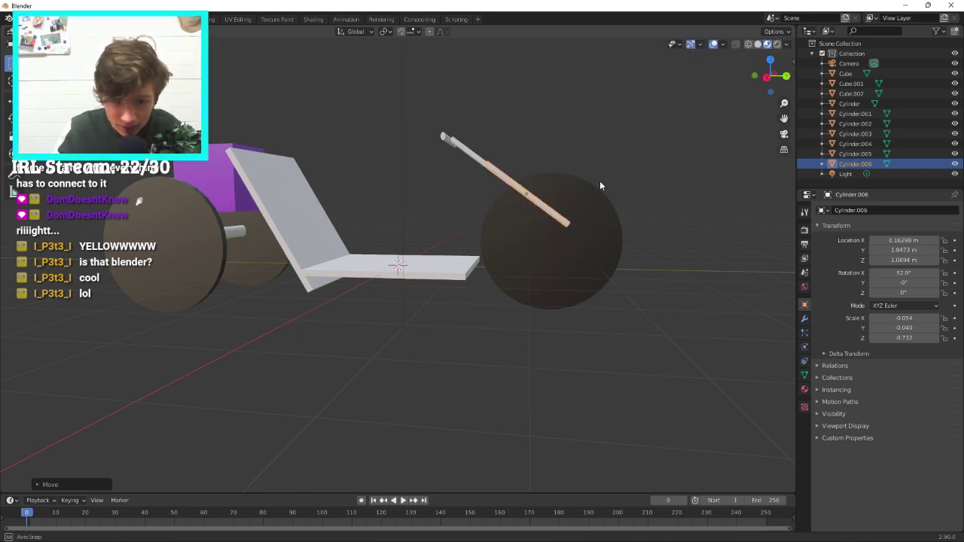
Lower the handlebar, steering bar and copied fork bar together along Z, bringing the handlebar to about Z 1.52 m.
middle_click_drag(599, 181, 590, 150)
left_click(433, 200, "shift")
left_click(414, 177, "shift")
key("g")
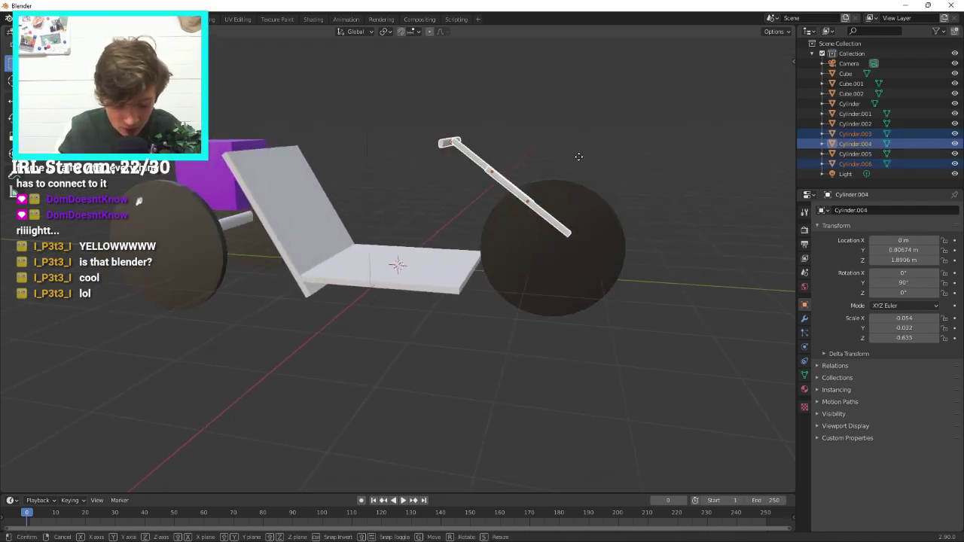
key("z")
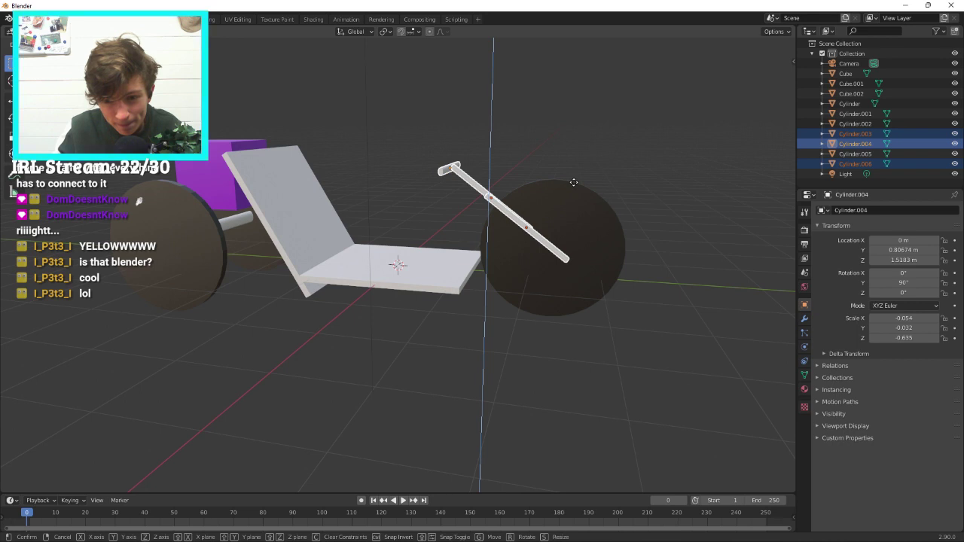
left_click(574, 182)
middle_click_drag(574, 182, 525, 165)
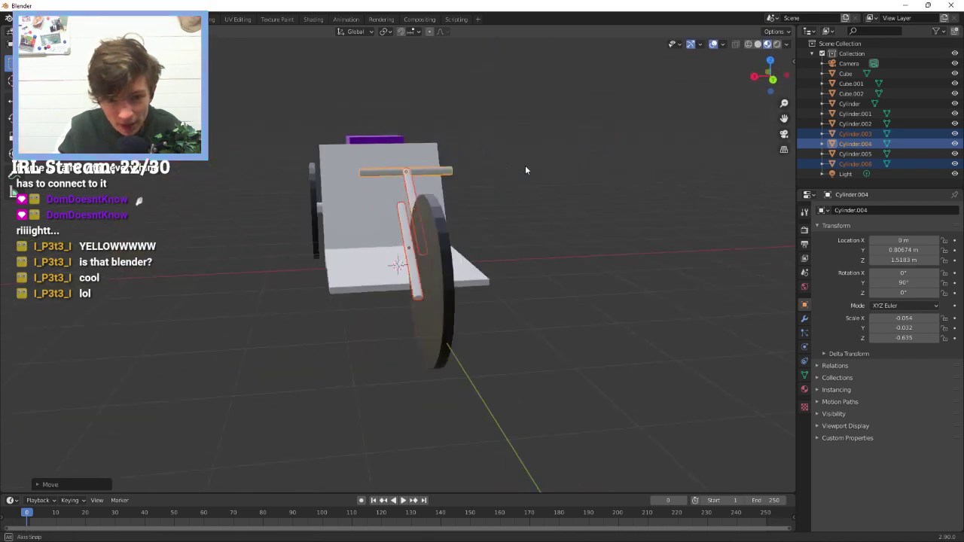
Duplicate the fork bar and move the copy along X to the opposite side of the front wheel.
left_click(579, 298)
left_click(410, 261)
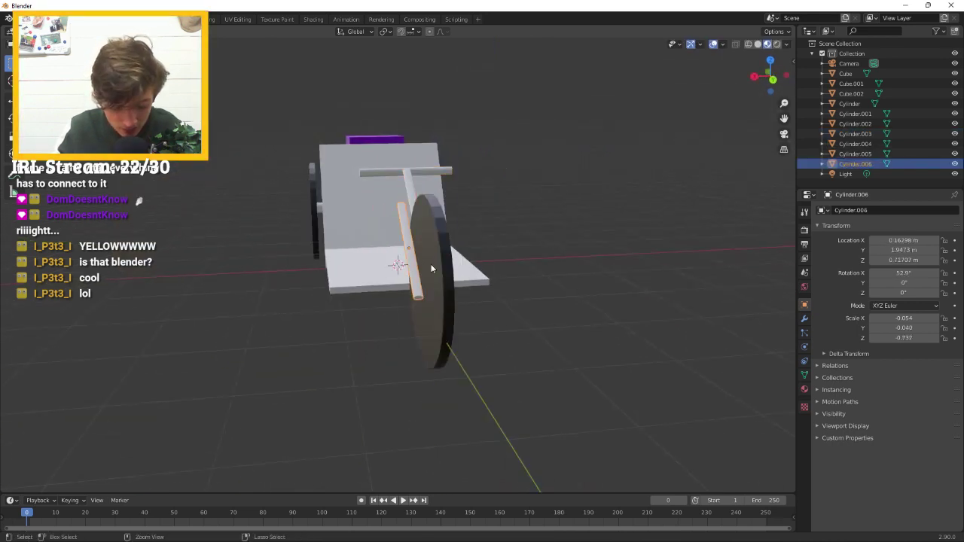
key("ctrl+v")
key("g")
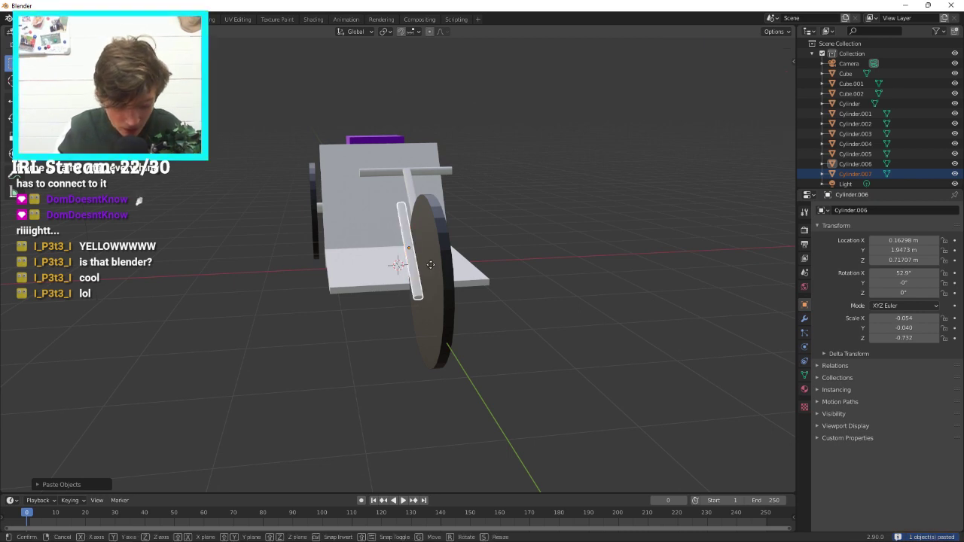
key("x")
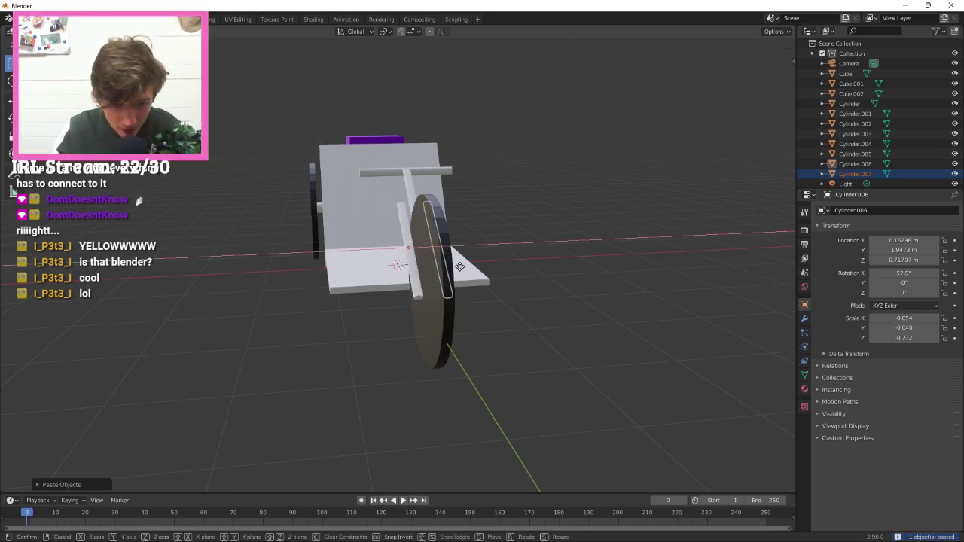
left_click(463, 266)
Move both fork bars closer to the front wheel, placing the original one at about X 0.145 m.
key("KP_1")
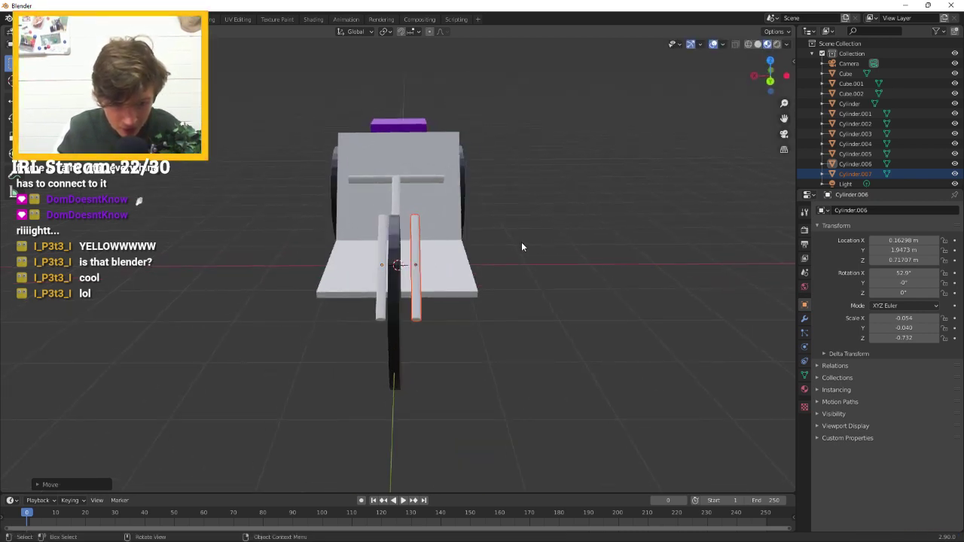
key("g")
key("x")
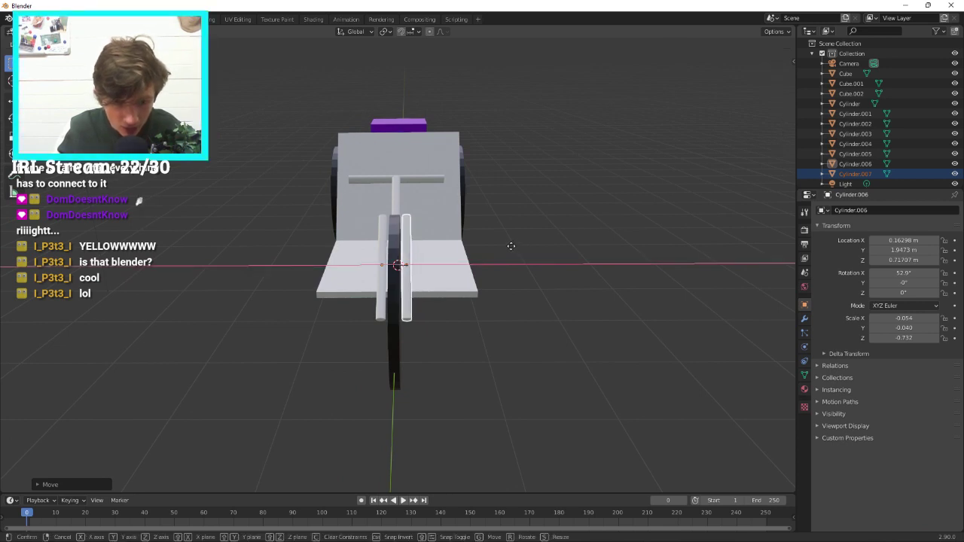
left_click(512, 246)
left_click(379, 266)
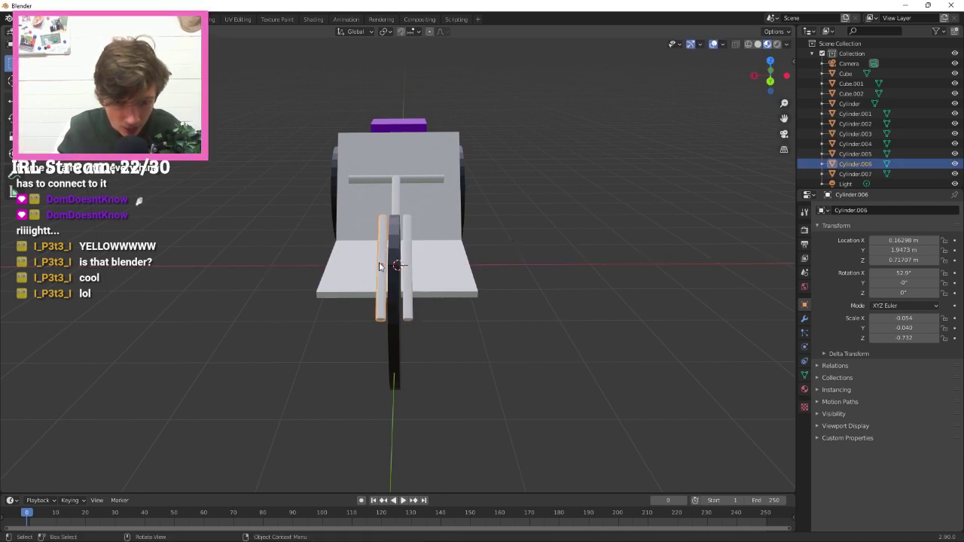
key("g")
left_click(382, 265)
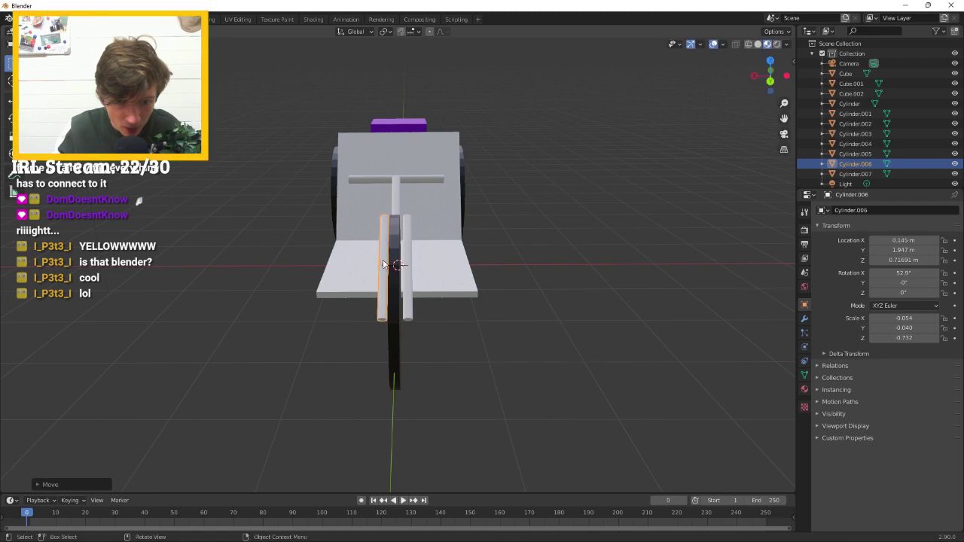
Duplicate the handlebar and move the copy forward along Y over the front wheel.
left_click(409, 180)
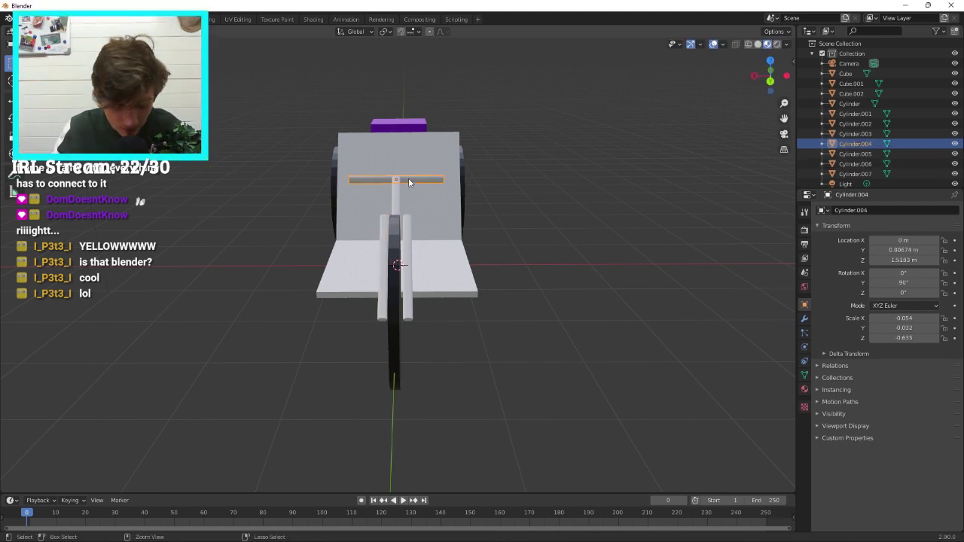
key("ctrl+c")
key("ctrl+v")
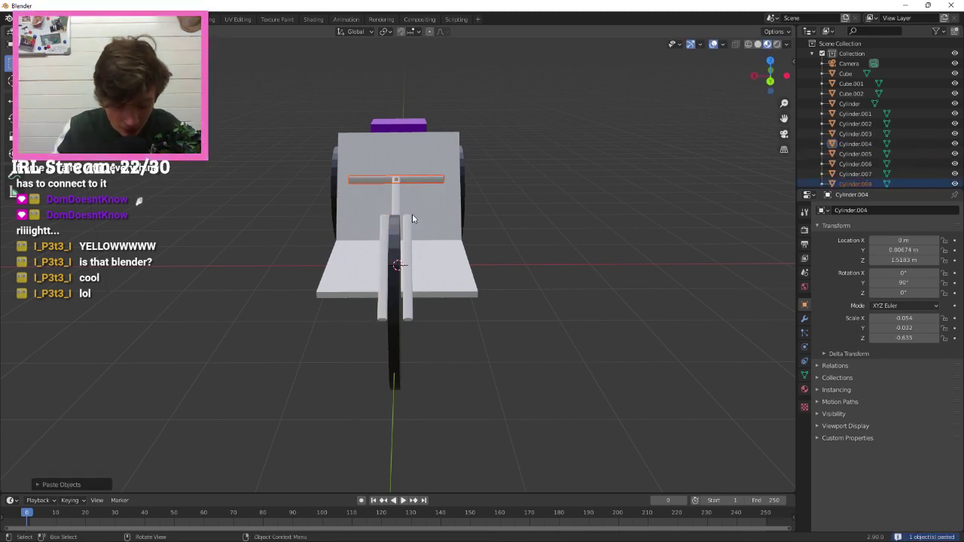
key("g")
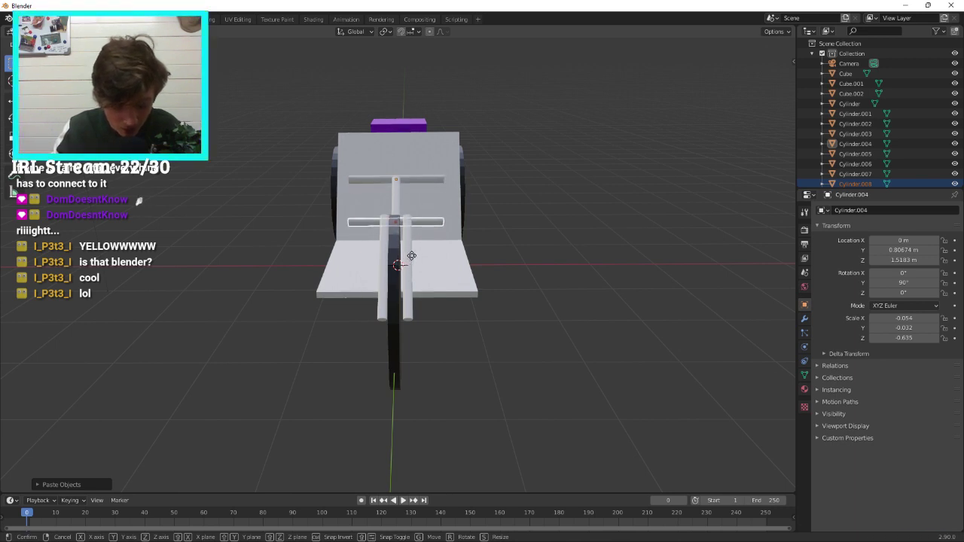
key("x")
key("z")
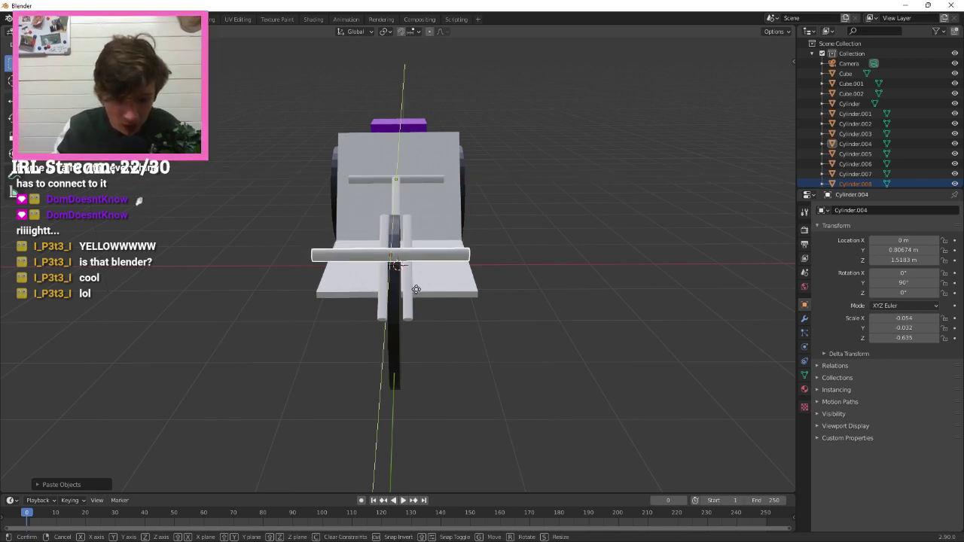
left_click(411, 309)
Move the copied crossbar back along Y to about 1.38 m and lower it to about Z 1.07 m, across the fork tops.
middle_click_drag(411, 309, 374, 199)
key("g")
key("y")
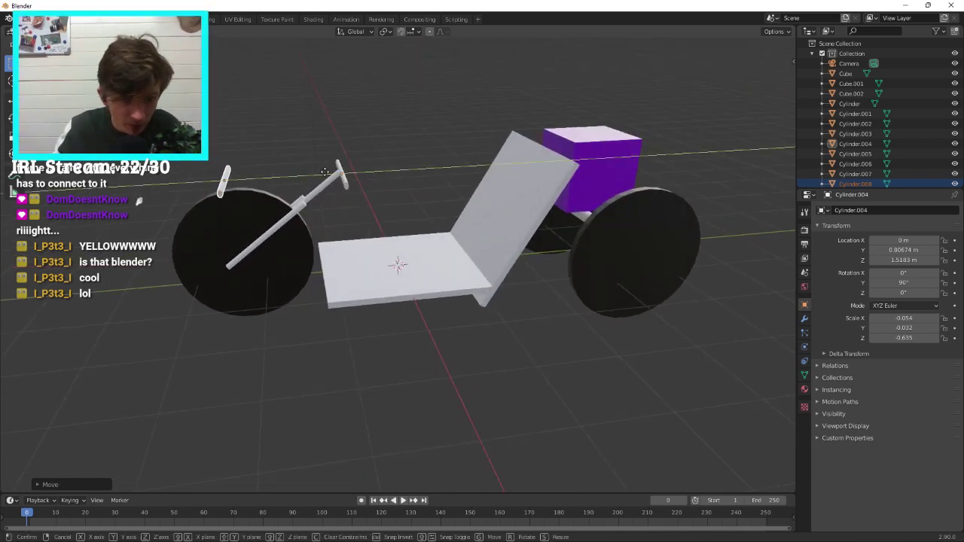
left_click(401, 174)
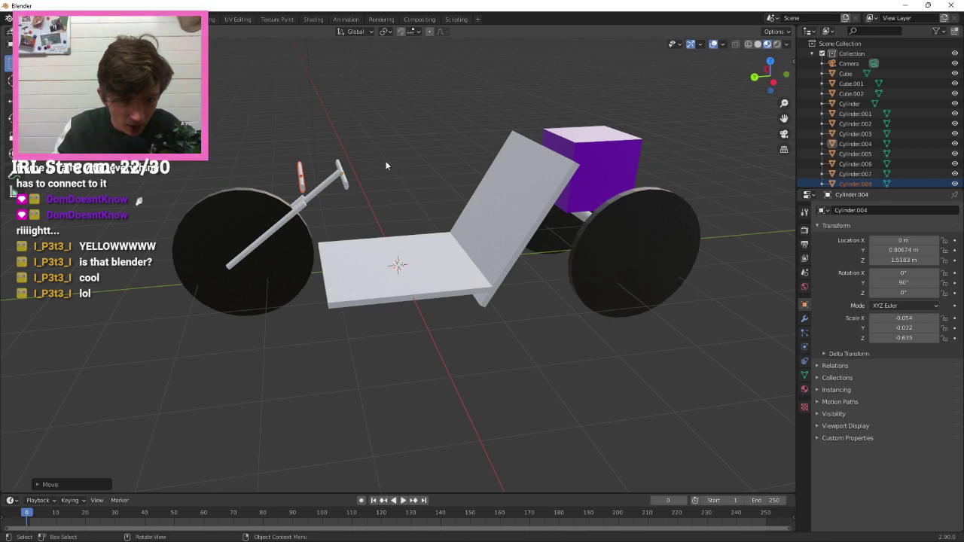
key("r")
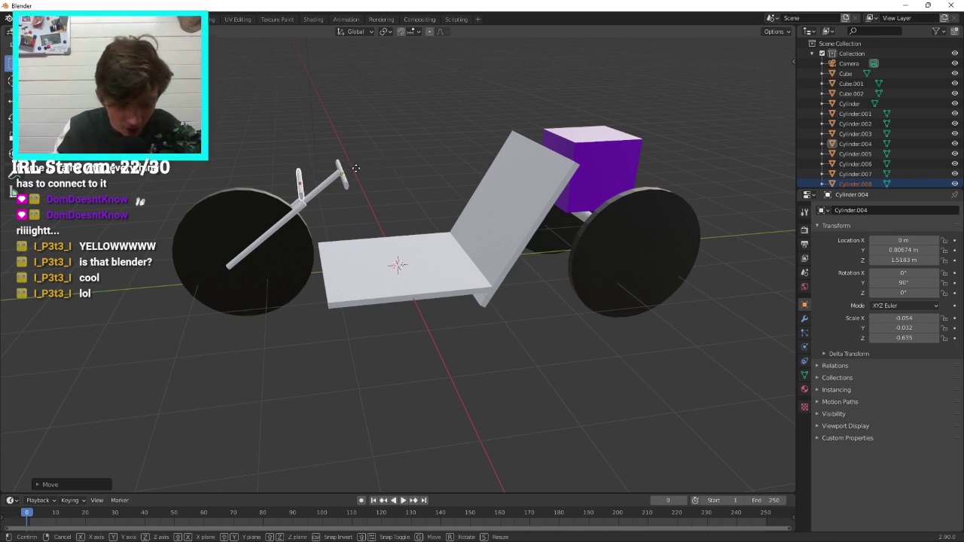
key("z")
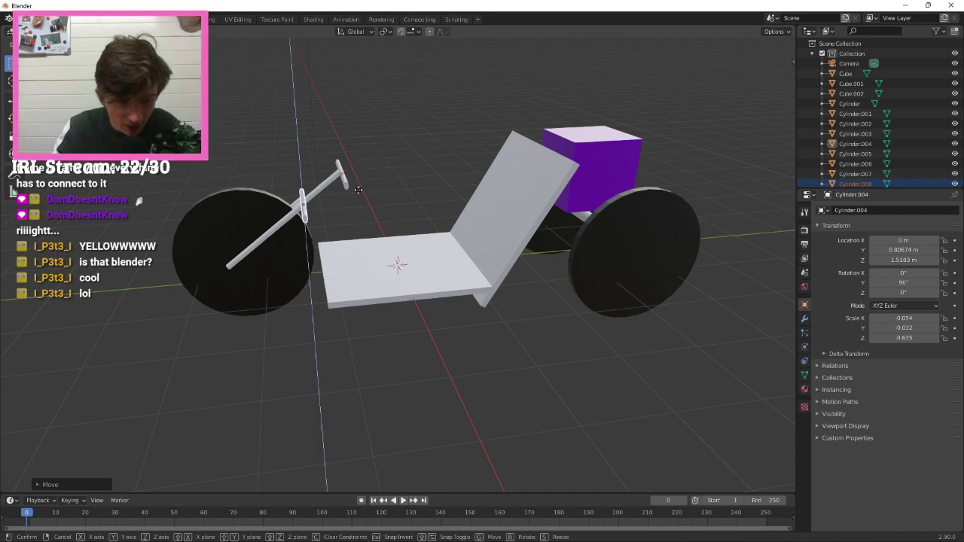
left_click(358, 190)
Examine from several angles how the new crossbar meets the two fork bars and the steering bar.
middle_click_drag(359, 192, 455, 210)
scroll(351, 314, "up", 6)
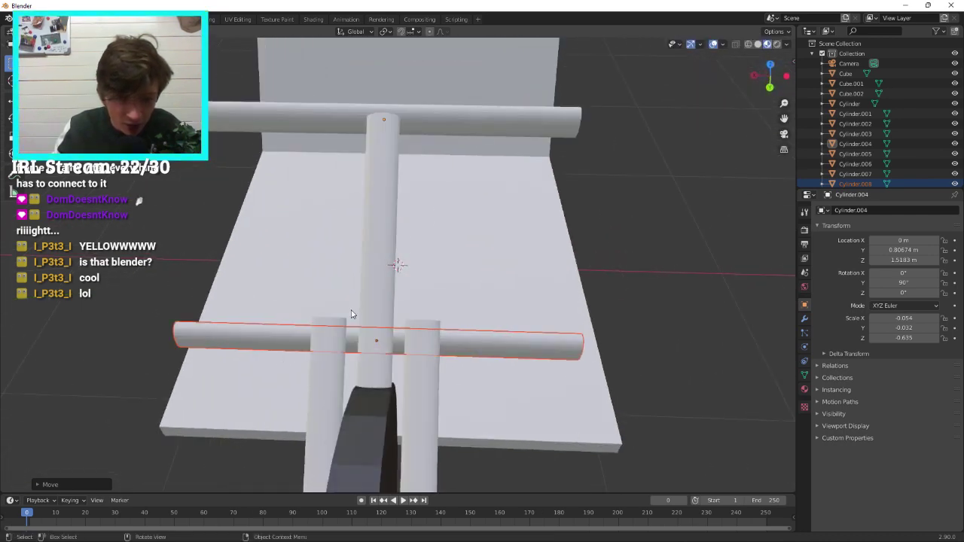
middle_click_drag(351, 314, 579, 264)
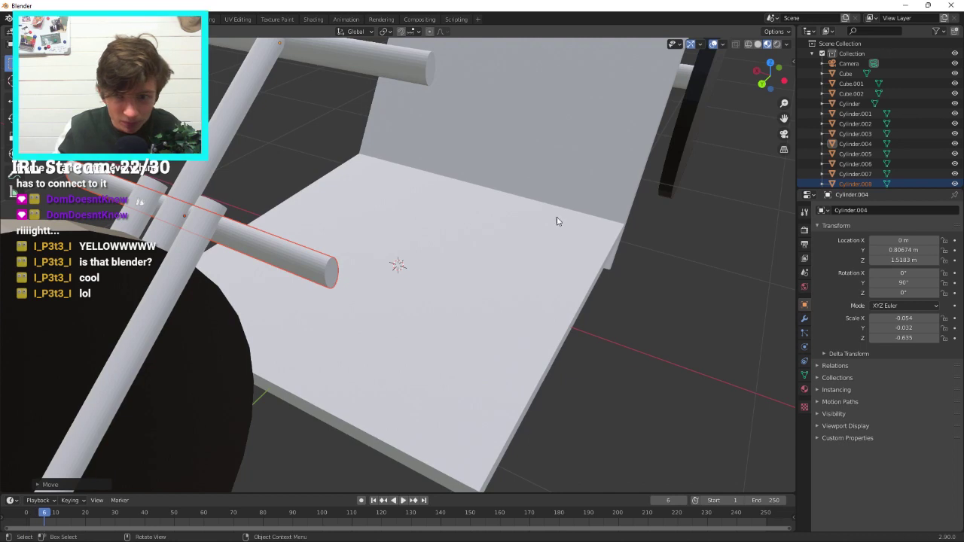
key("alt+a")
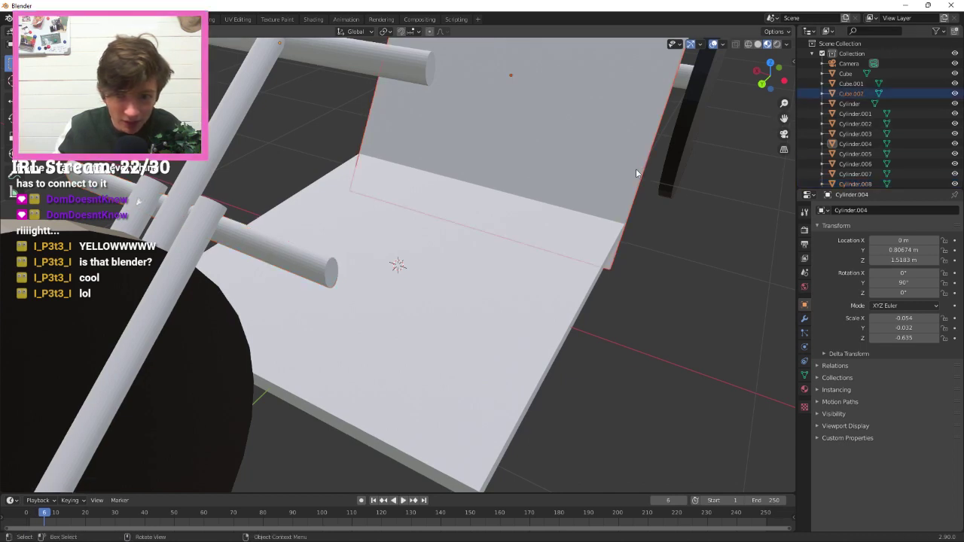
middle_click_drag(782, 130, 605, 200)
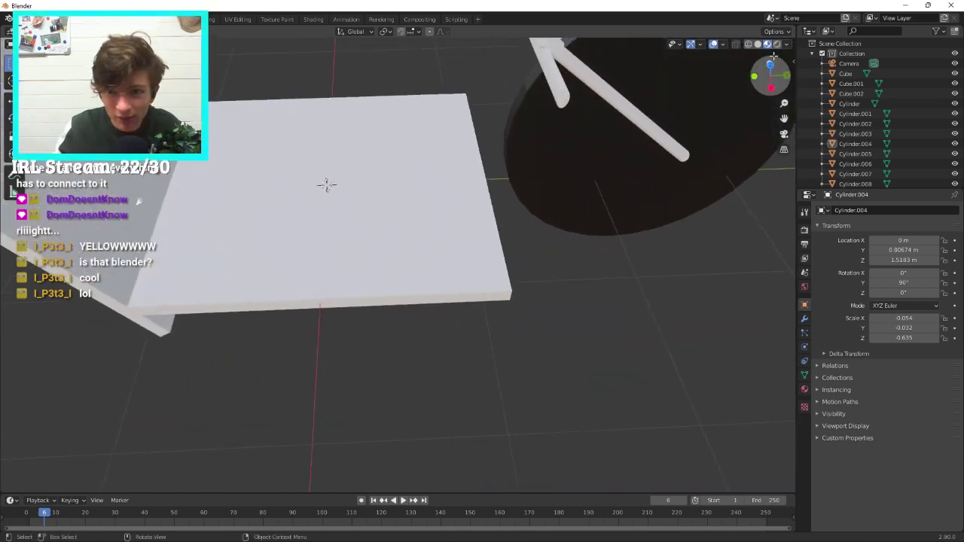
left_click_drag(785, 119, 788, 170)
middle_click_drag(482, 113, 594, 47)
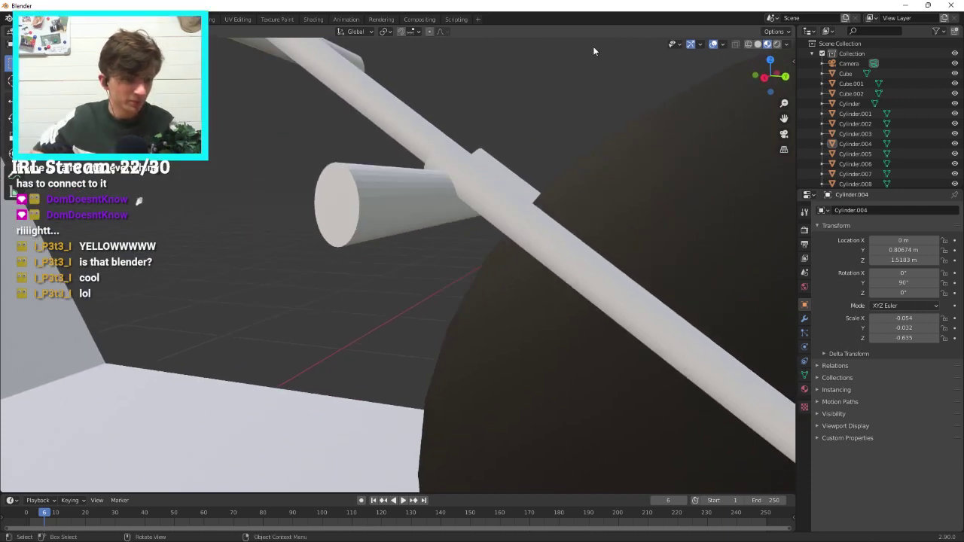
middle_click_drag(626, 112, 519, 281)
Shorten the new crossbar along X to a Z scale of about -0.201, so it just spans the two fork bars.
left_click(459, 262)
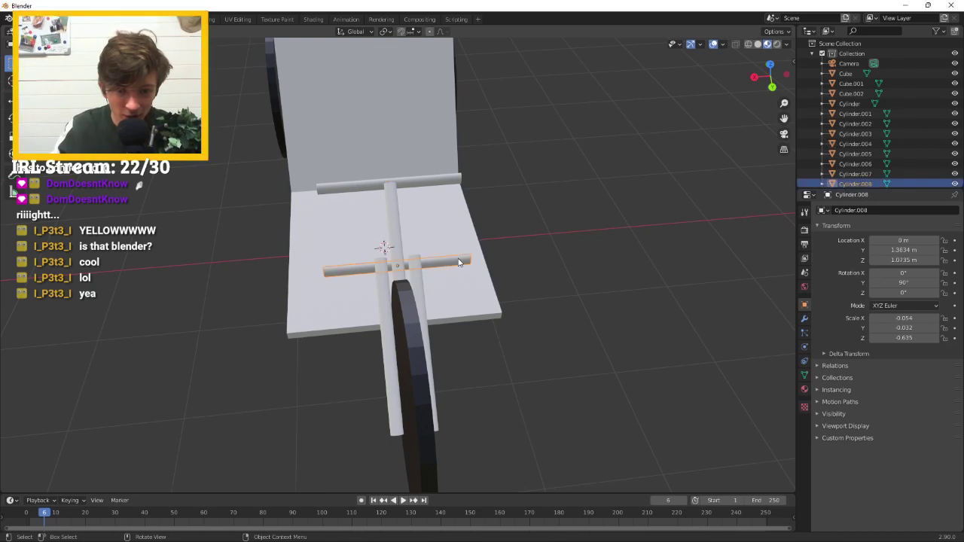
key("s")
key("z")
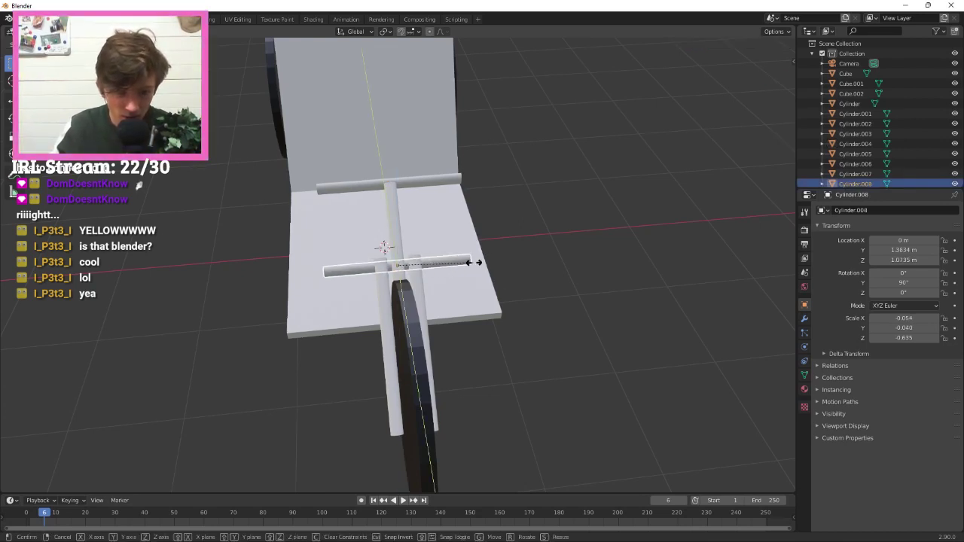
key("z")
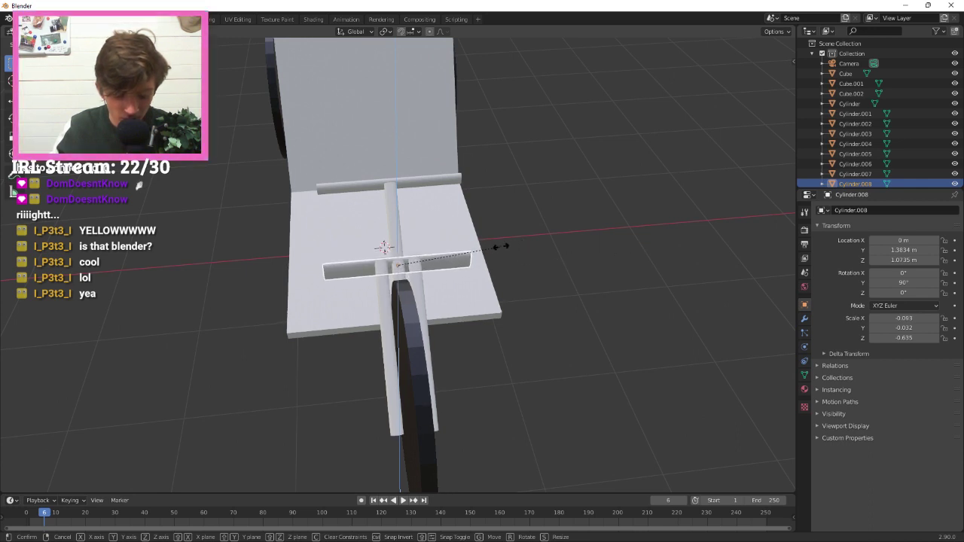
key("y")
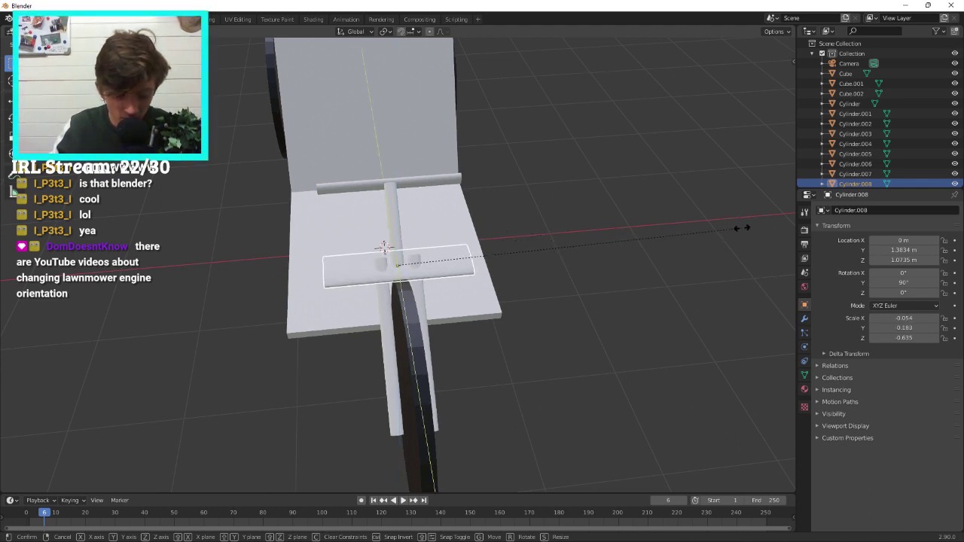
left_click(414, 266)
middle_click_drag(415, 266, 526, 221)
key("s")
key("x")
left_click(507, 242)
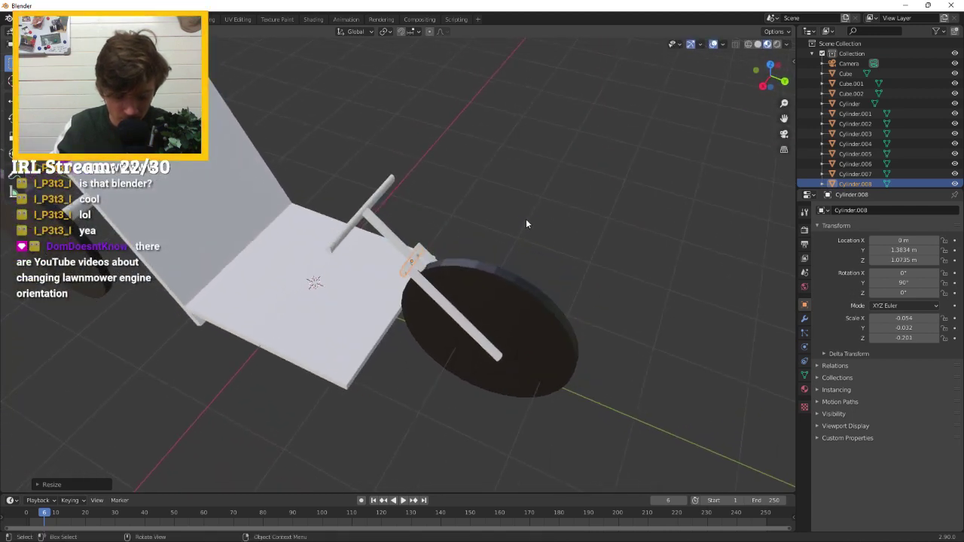
Raise the shortened crossbar along Z to about 1.13 m.
key("s")
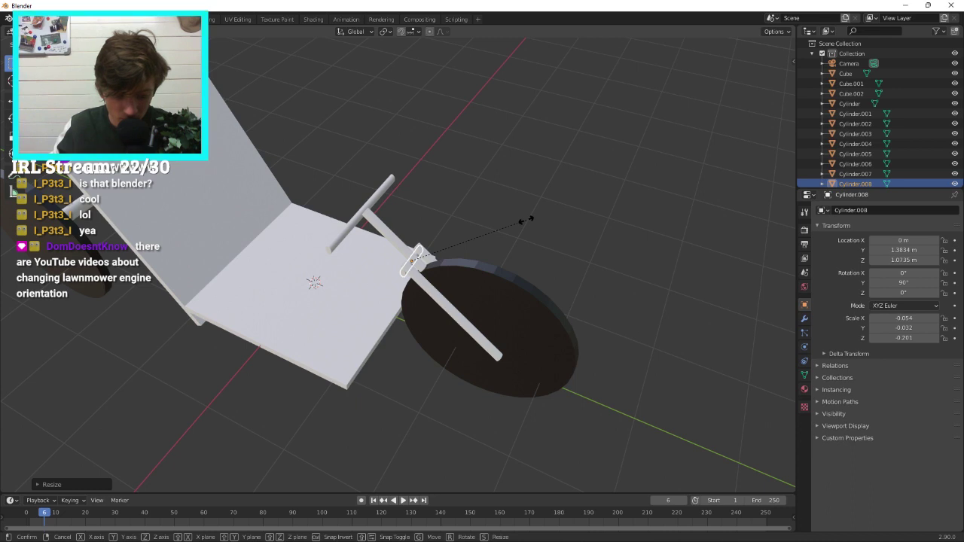
key("z")
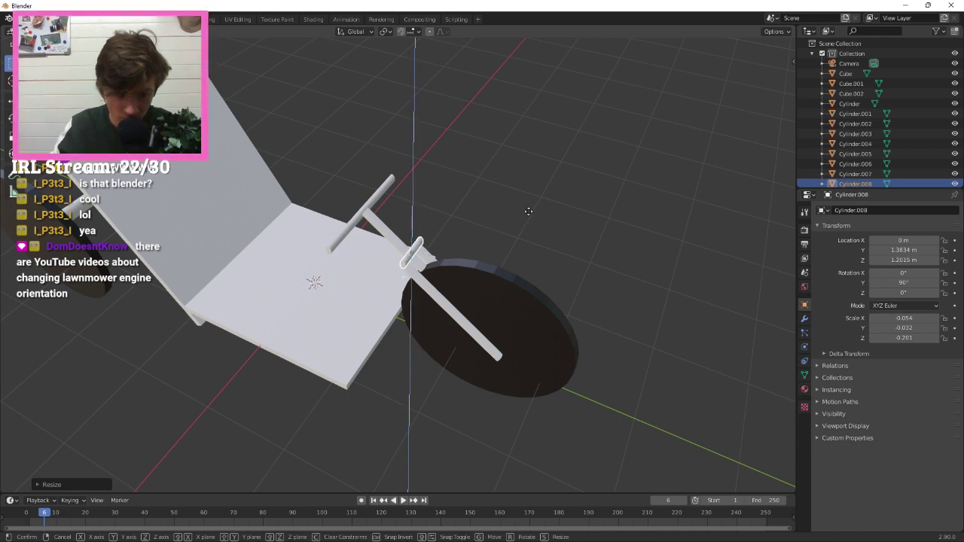
left_click(525, 216)
middle_click_drag(526, 217, 410, 262)
Duplicate the short crossbar and move the copy forward along Y over the front wheel.
left_click(410, 263)
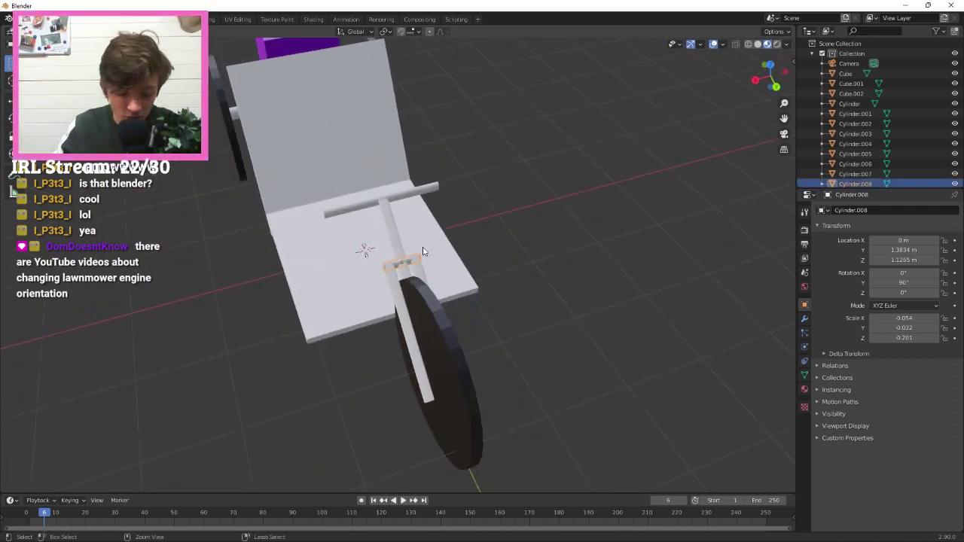
key("ctrl+v")
middle_click_drag(426, 260, 445, 294)
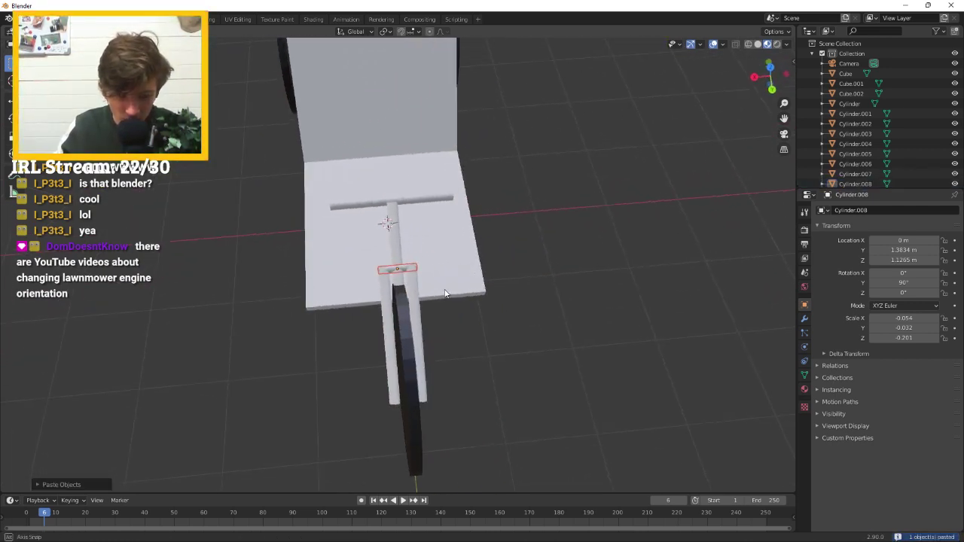
key("g")
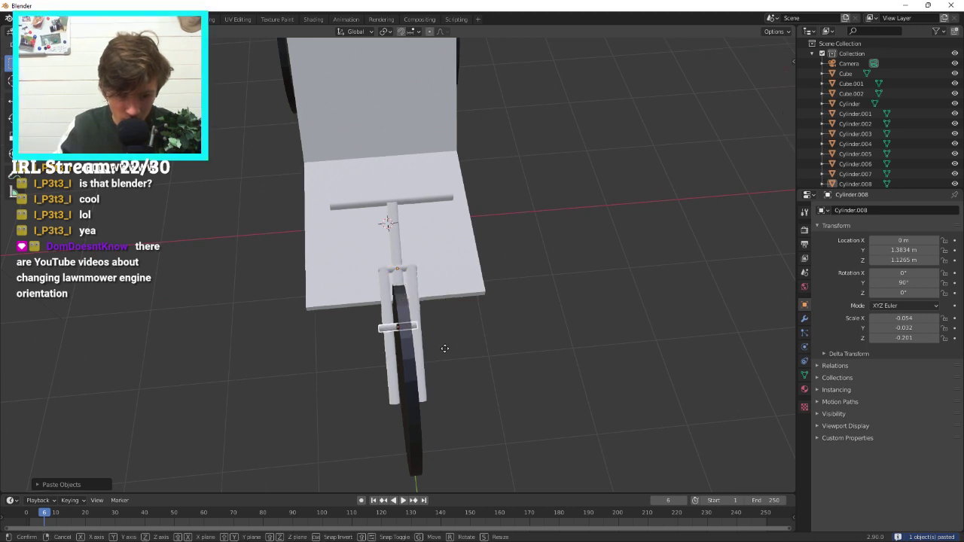
key("z")
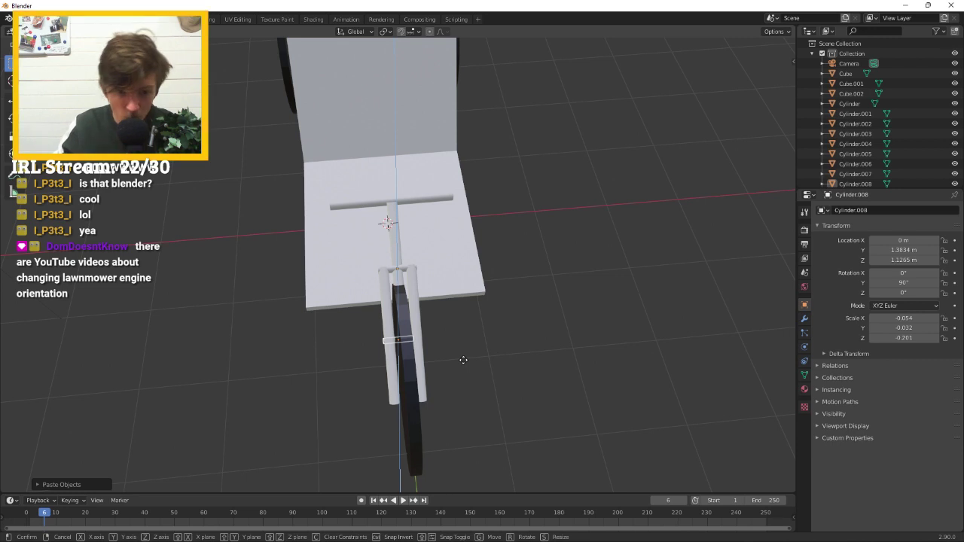
key("x")
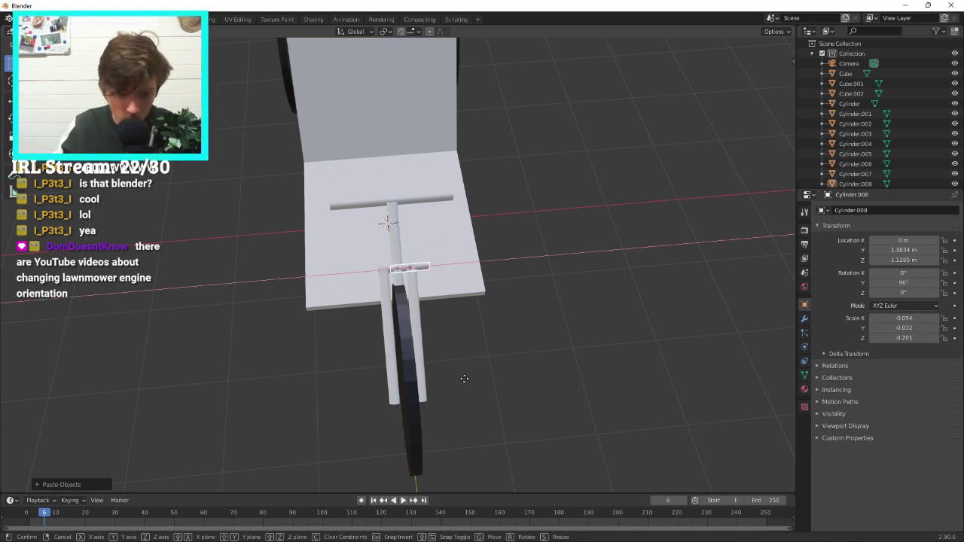
key("y")
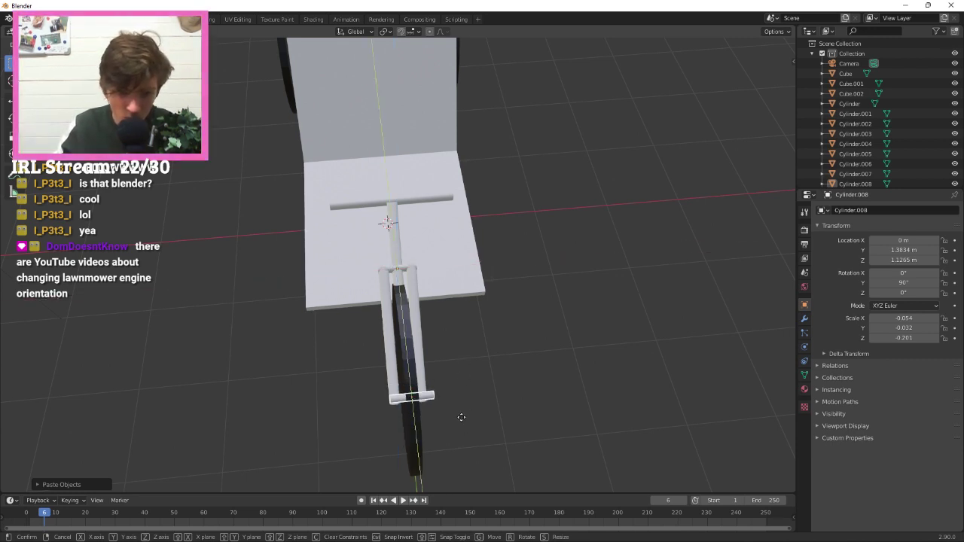
left_click(458, 416)
Lower the copied crossbar along Z and move it back along Y to the front wheel's centre, across the lower fork bars.
middle_click_drag(458, 416, 600, 286)
key("g")
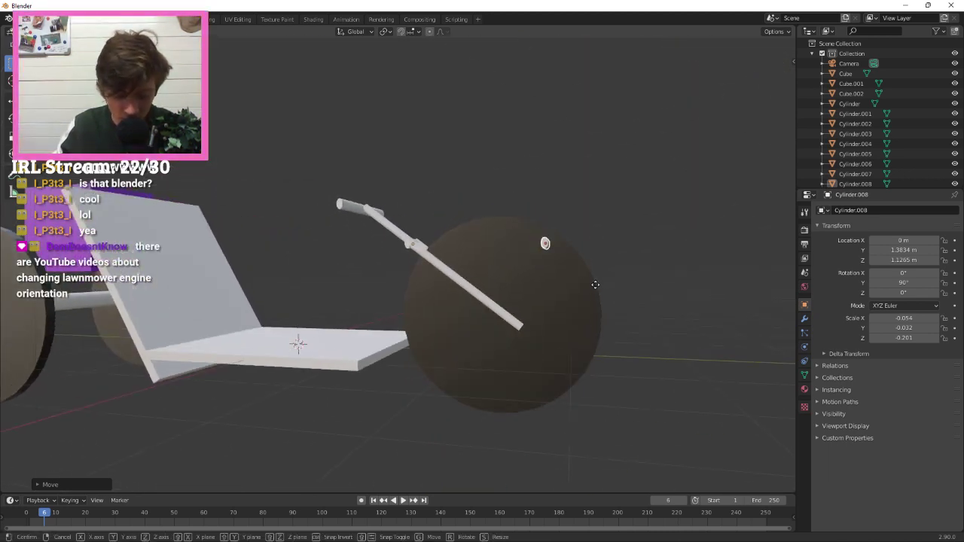
key("x")
key("z")
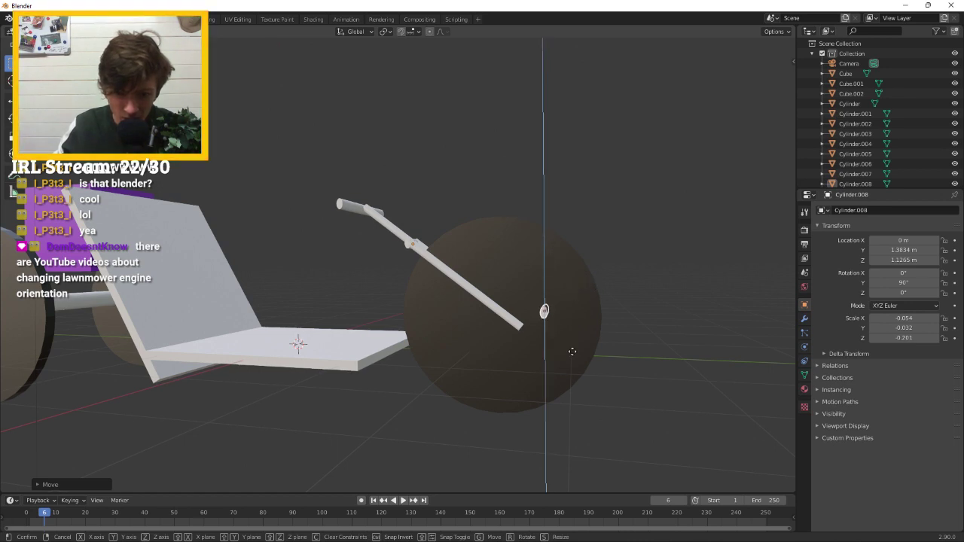
left_click(572, 357)
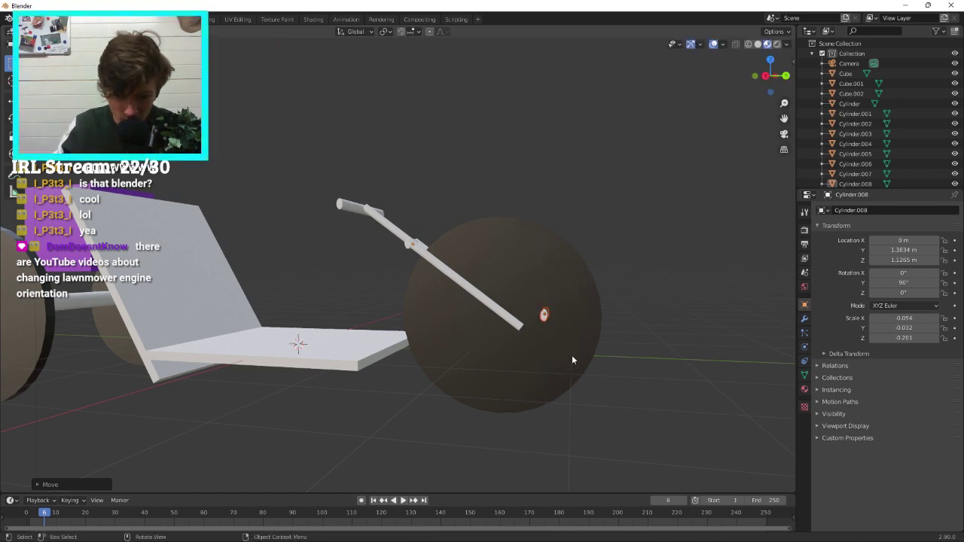
key("g")
key("x")
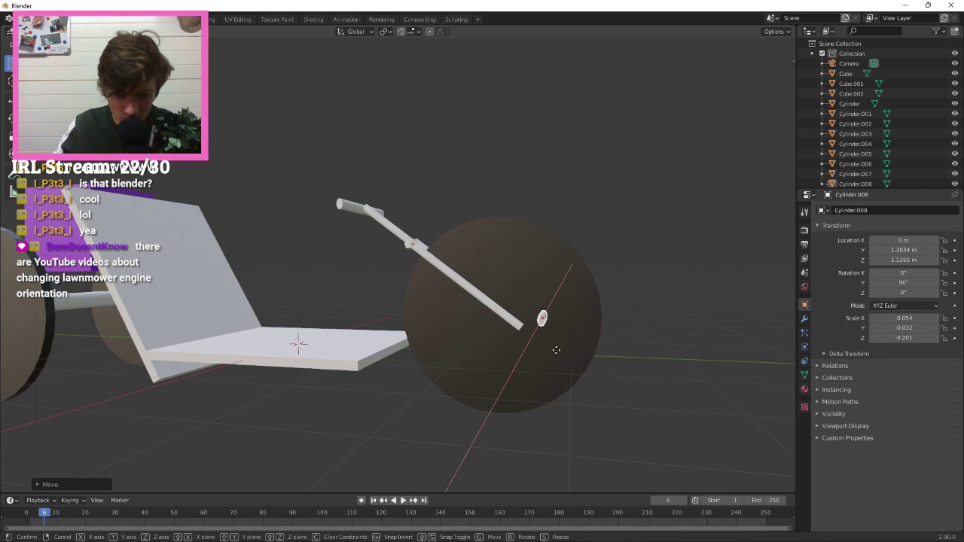
left_click(533, 339)
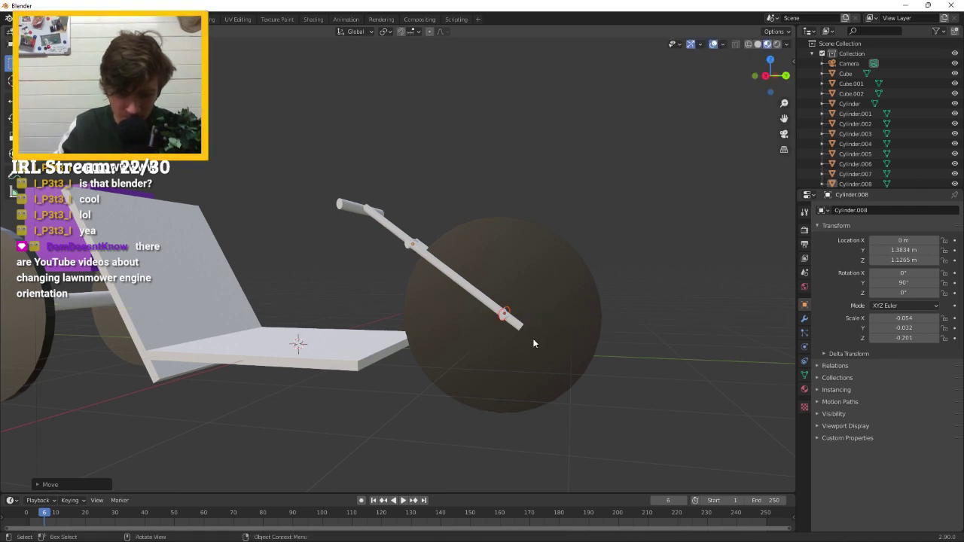
middle_click_drag(533, 339, 601, 283)
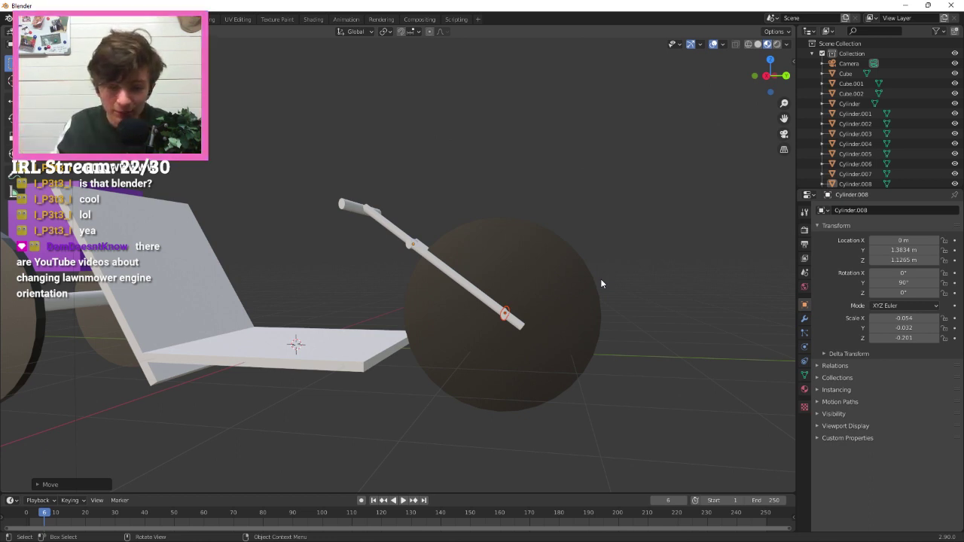
Examine the finished fork, both crossbars and the gap between front wheel and seat base from several angles.
middle_click_drag(601, 284, 605, 400)
middle_click_drag(523, 324, 508, 294)
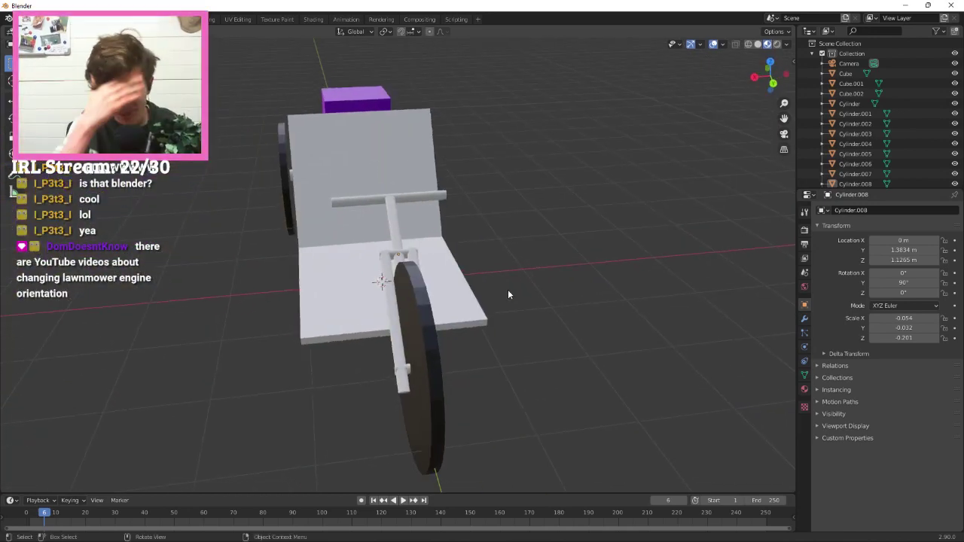
middle_click_drag(508, 293, 506, 322)
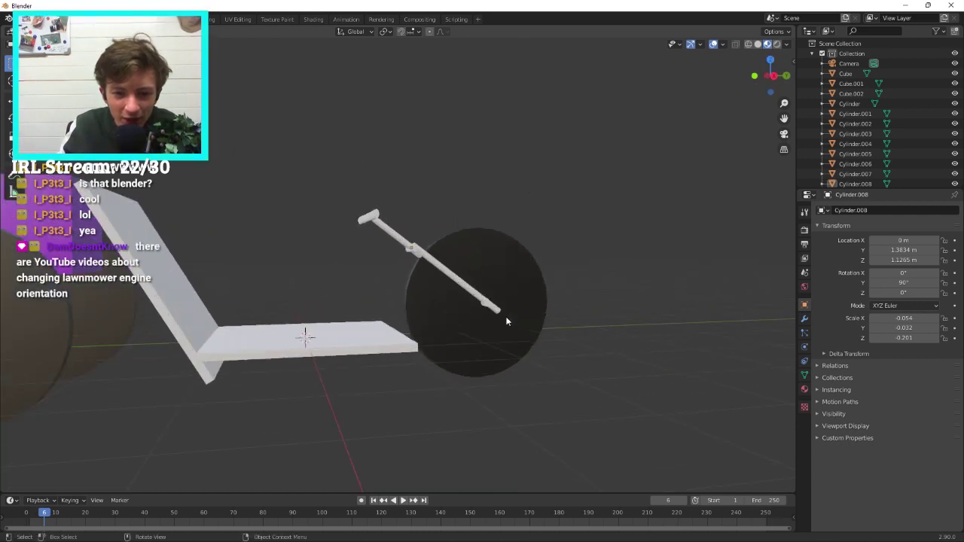
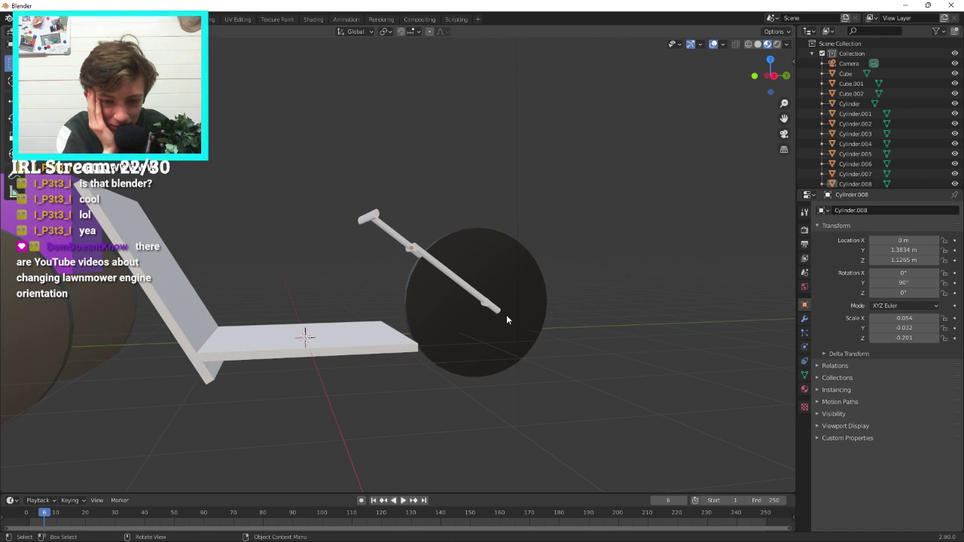
middle_click_drag(506, 316, 480, 305)
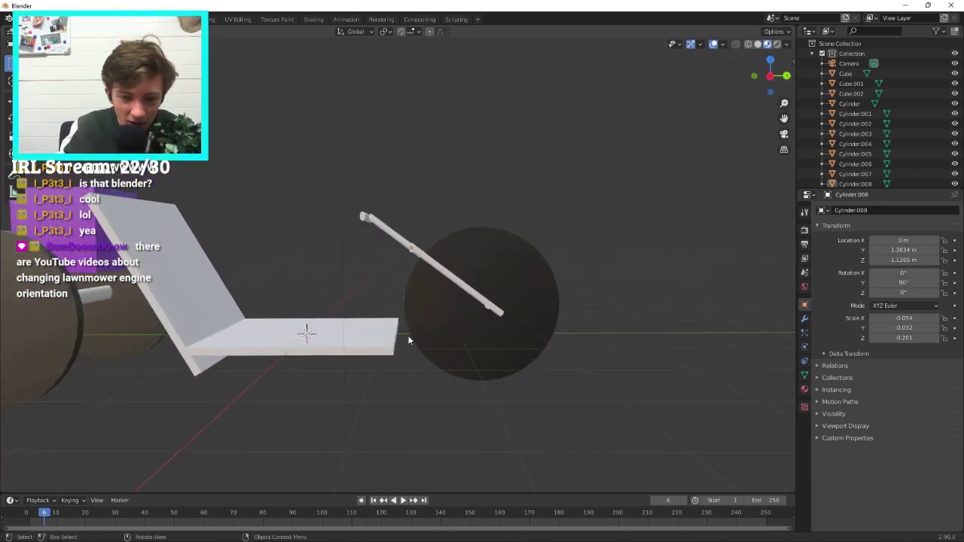
middle_click_drag(413, 335, 406, 344)
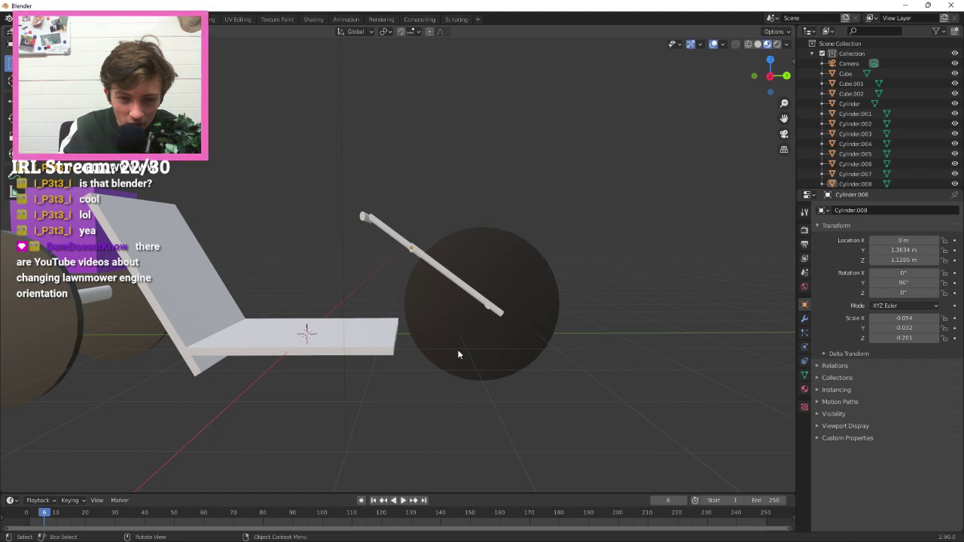
mouse_move(400, 278)
middle_mouse_down()
mouse_move(601, 306)
mouse_move(399, 276)
middle_mouse_up()
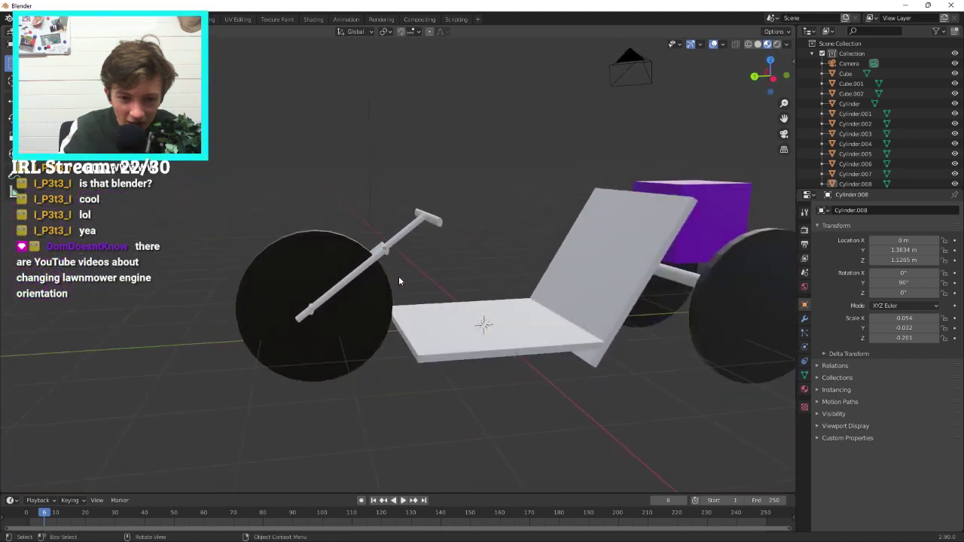
Duplicate the slanted steering bar in place and select the copy.
left_click(382, 253)
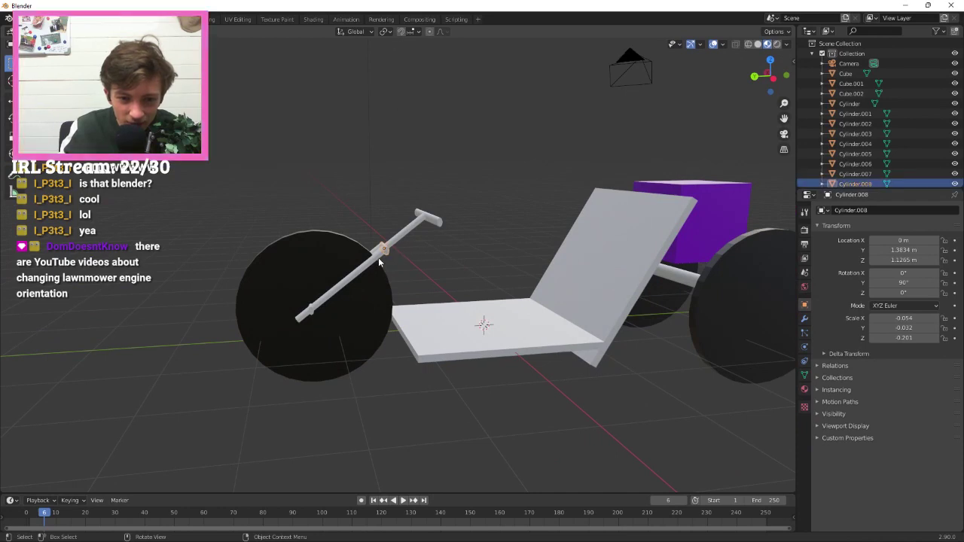
left_click(400, 239)
key("ctrl+v")
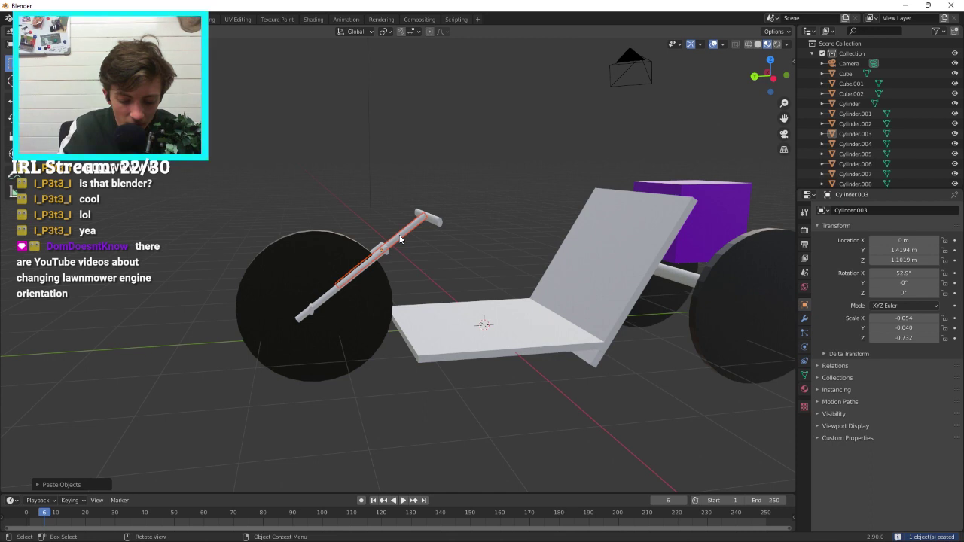
key("a")
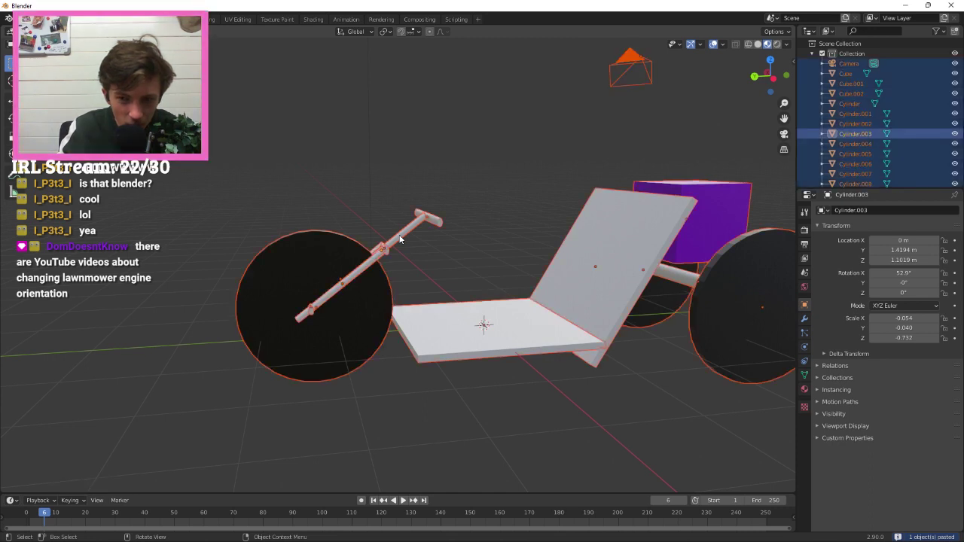
left_click(486, 245)
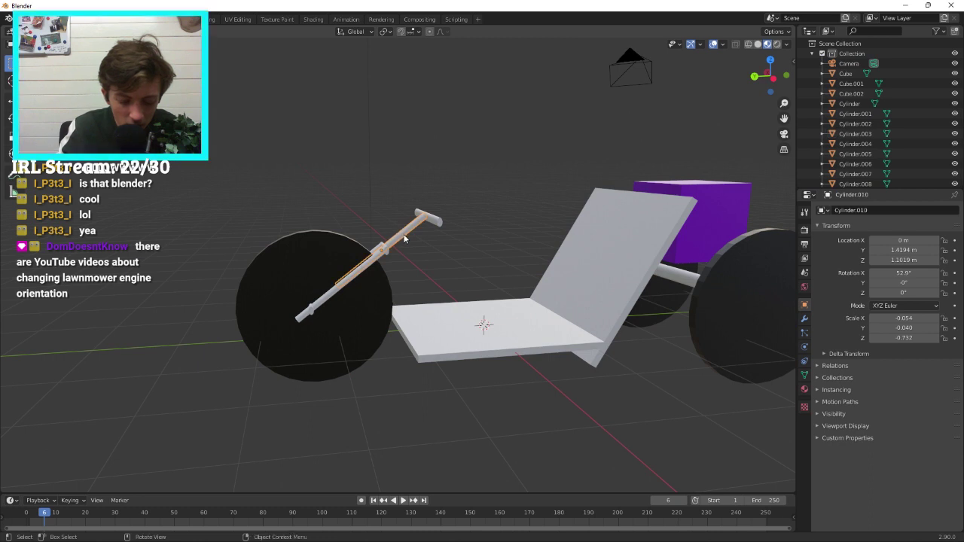
Try rotating the copied steering bar freely to near vertical, and undo that rotation.
key("r")
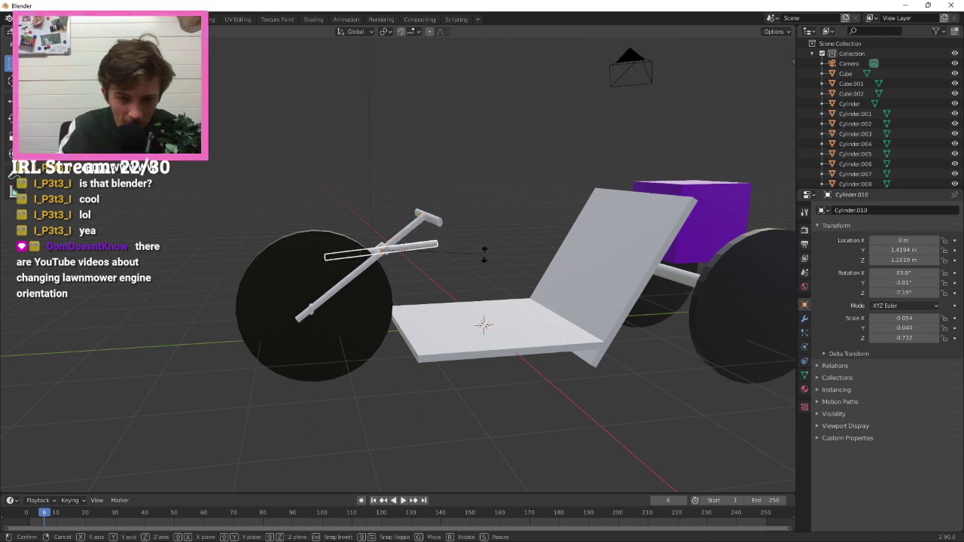
left_click(366, 381)
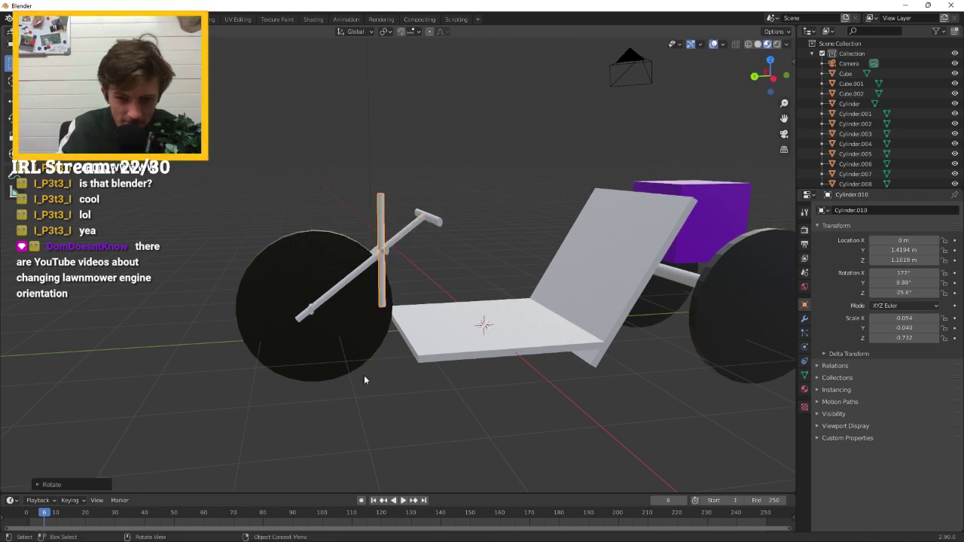
middle_click_drag(366, 380, 408, 275)
key("alt+r")
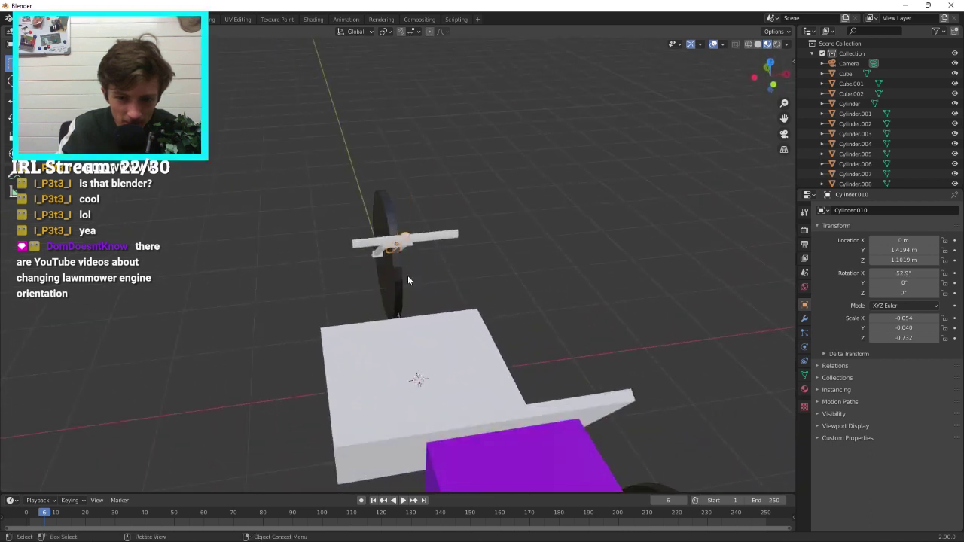
Set the copied steering bar's X rotation to 175°, so it stands nearly upright behind the front wheel.
left_click_drag(904, 273, 942, 273, "ctrl")
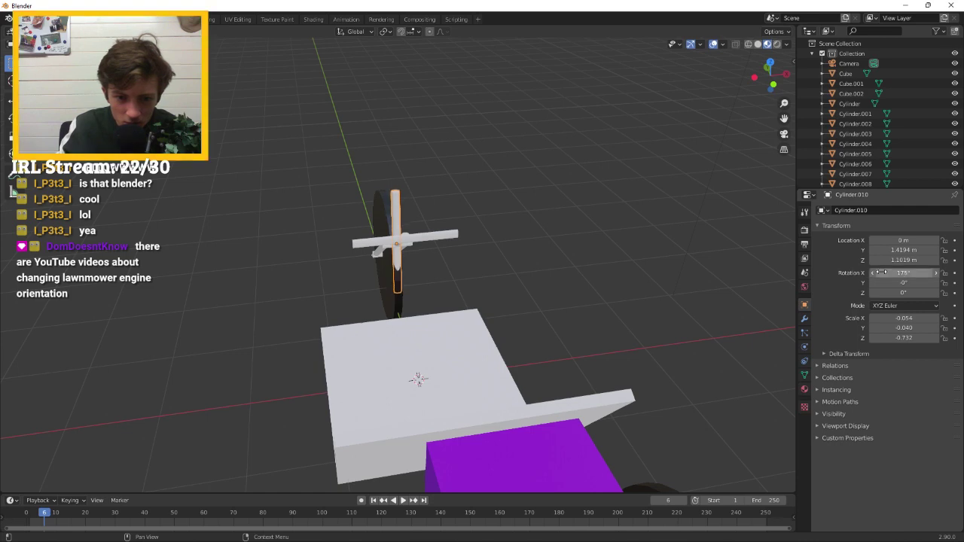
middle_click_drag(572, 219, 492, 191)
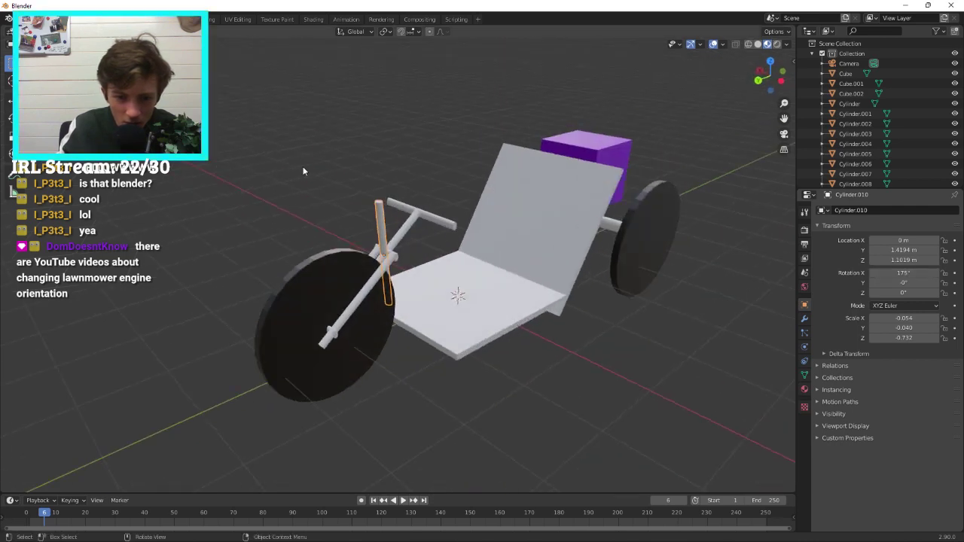
middle_click_drag(403, 256, 355, 250)
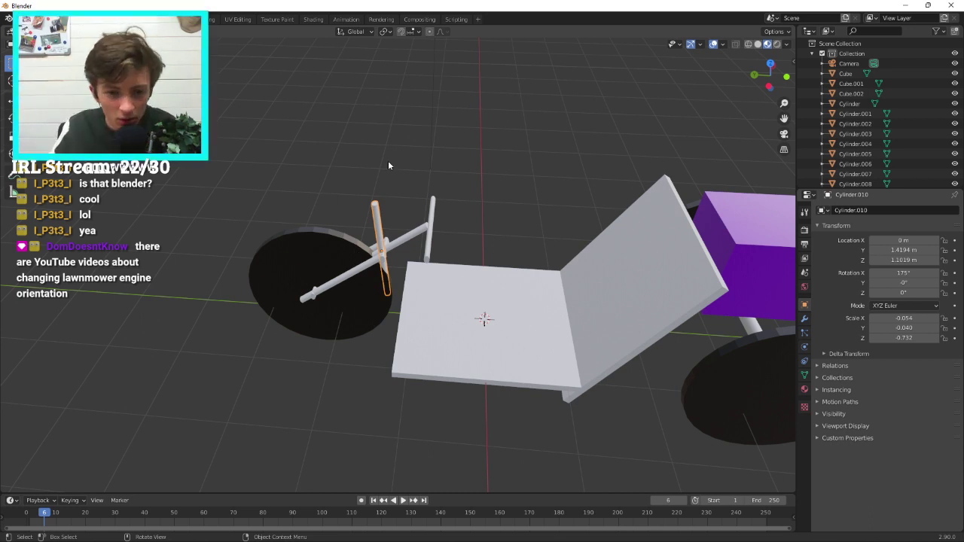
Lower the near-vertical steering bar copy to about 0.5 m in Z and shift it along Y to about 1.22 m, at the seat's front edge.
middle_click_drag(388, 162, 674, 272)
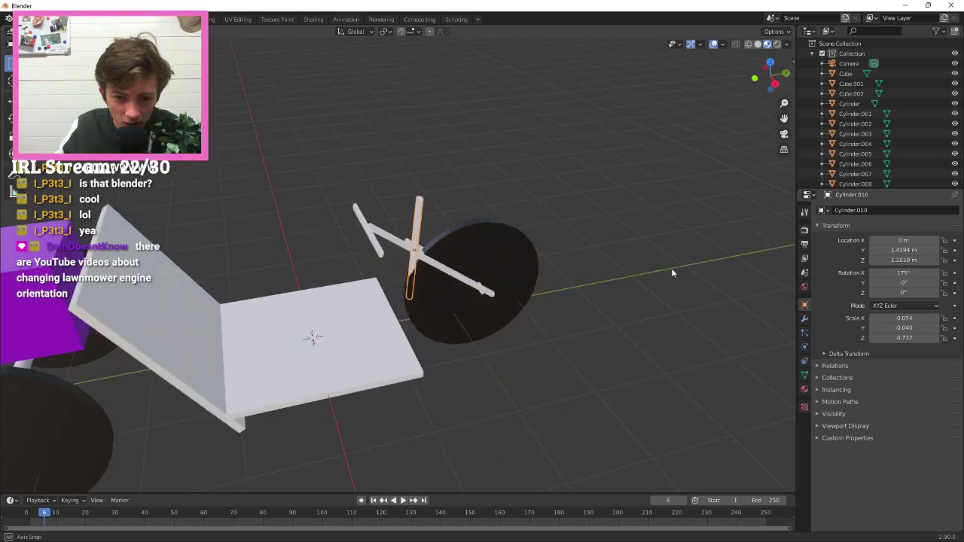
middle_click_drag(502, 211, 462, 226)
key("g")
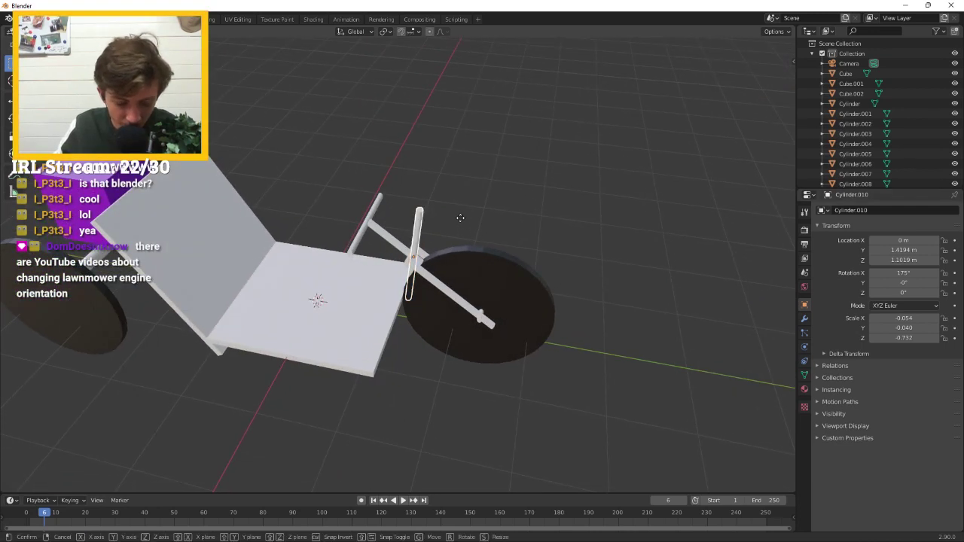
key("z")
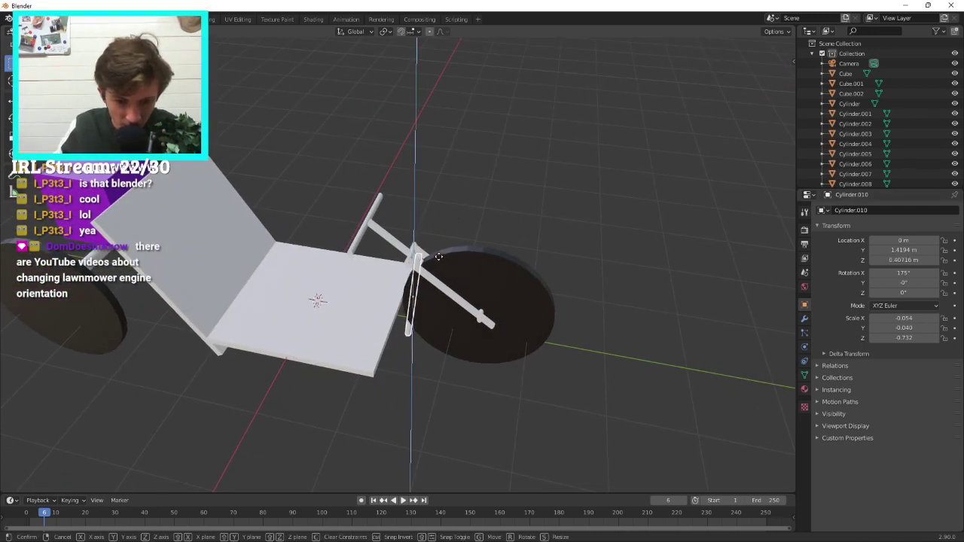
left_click(440, 258)
middle_click_drag(440, 257, 409, 256)
key("g")
key("y")
left_click(459, 230)
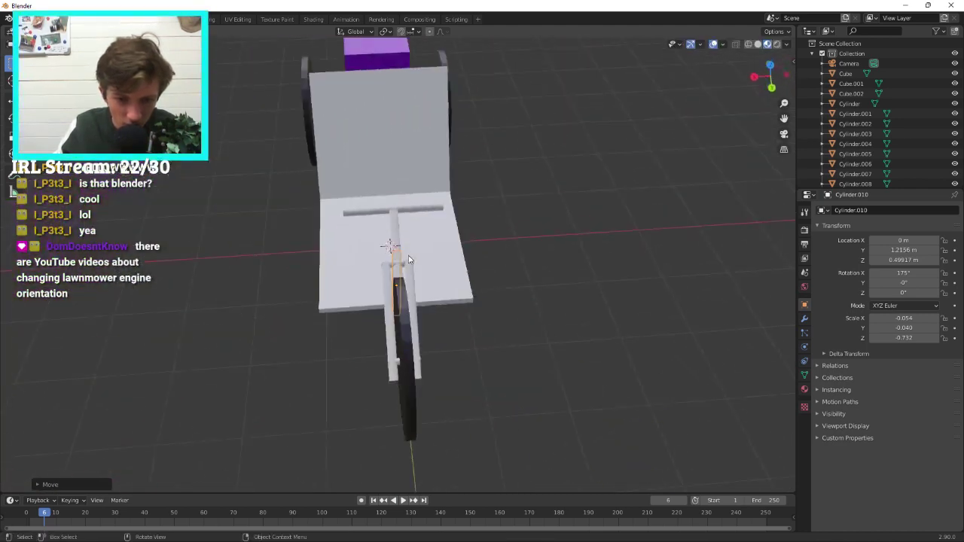
Select the front wheel, fork, crossbars, steering bar, upright and handlebar, and move them forward along Y until the handlebar sits at about 1.18 m.
middle_click_drag(561, 237, 437, 185)
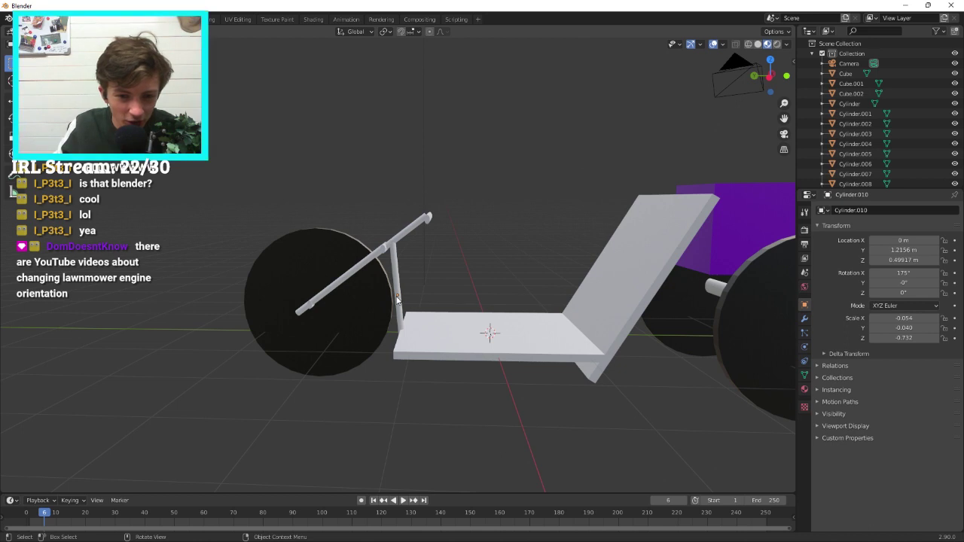
left_click_drag(226, 232, 407, 339)
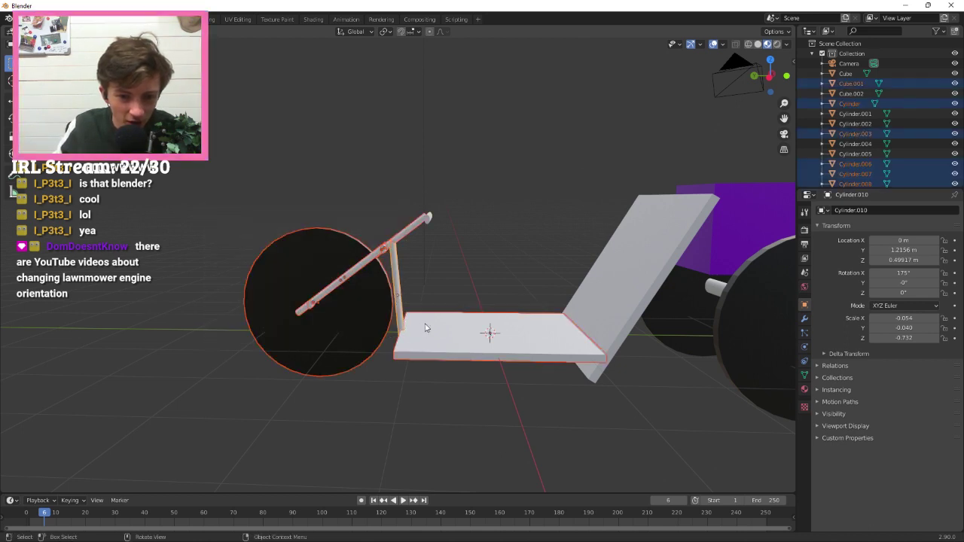
left_click(390, 366)
left_click_drag(252, 181, 411, 282)
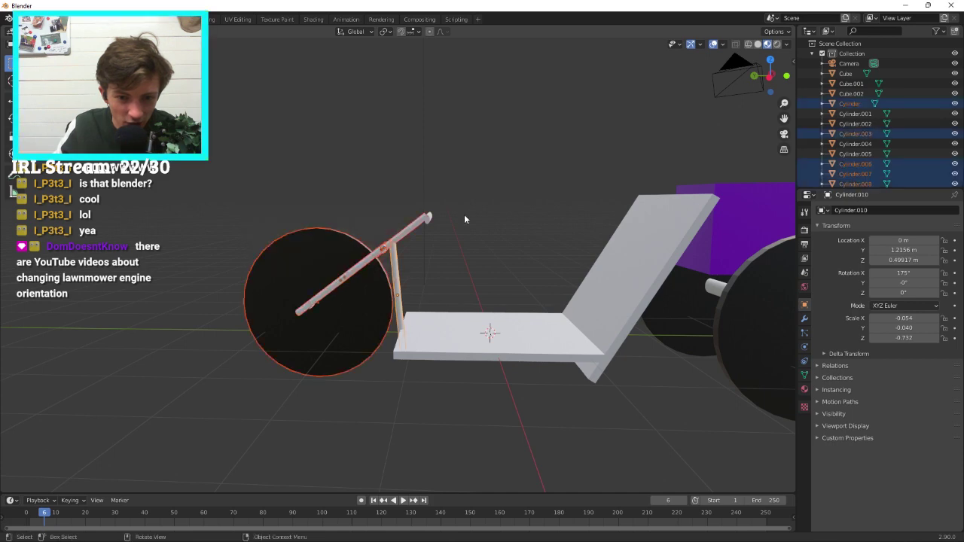
middle_click_drag(464, 214, 286, 233)
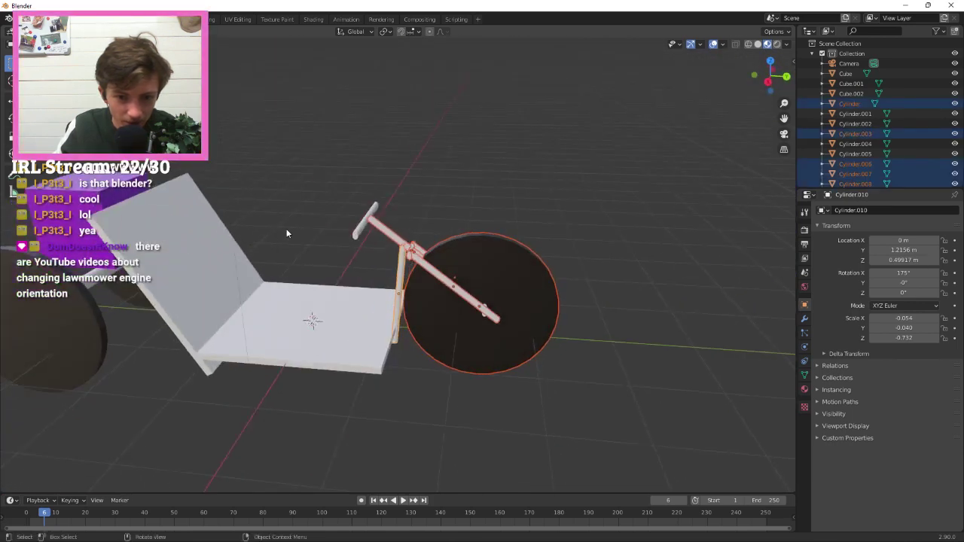
left_click(358, 231, "shift")
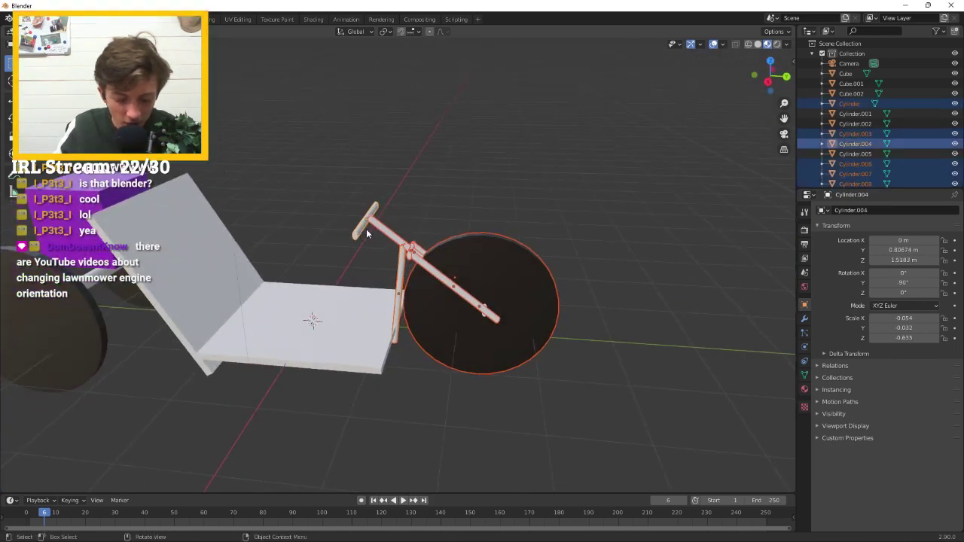
key("g")
key("z")
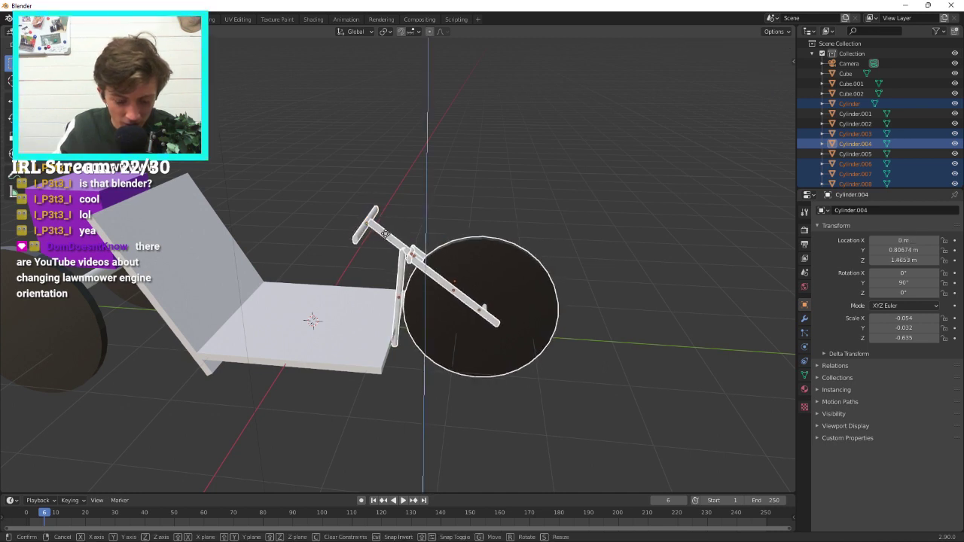
key("y")
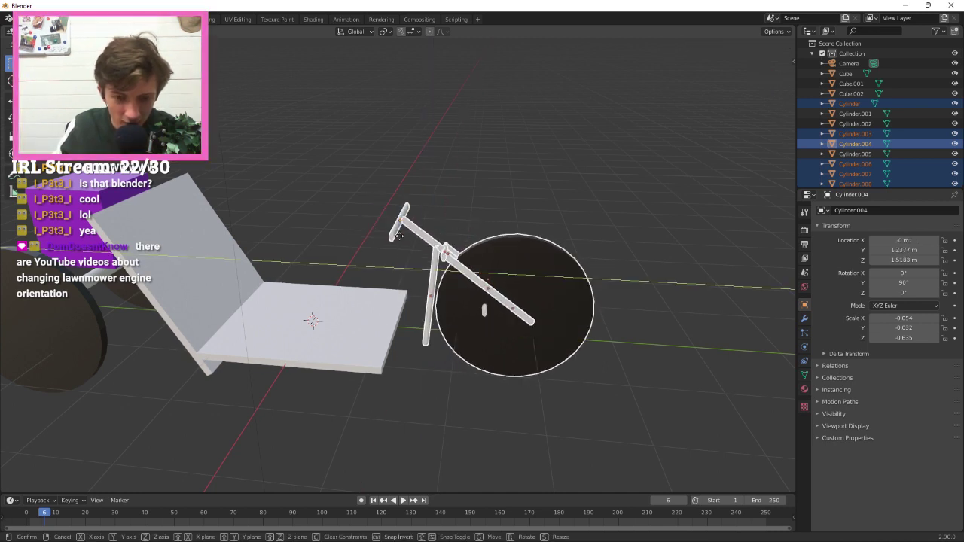
left_click(394, 240)
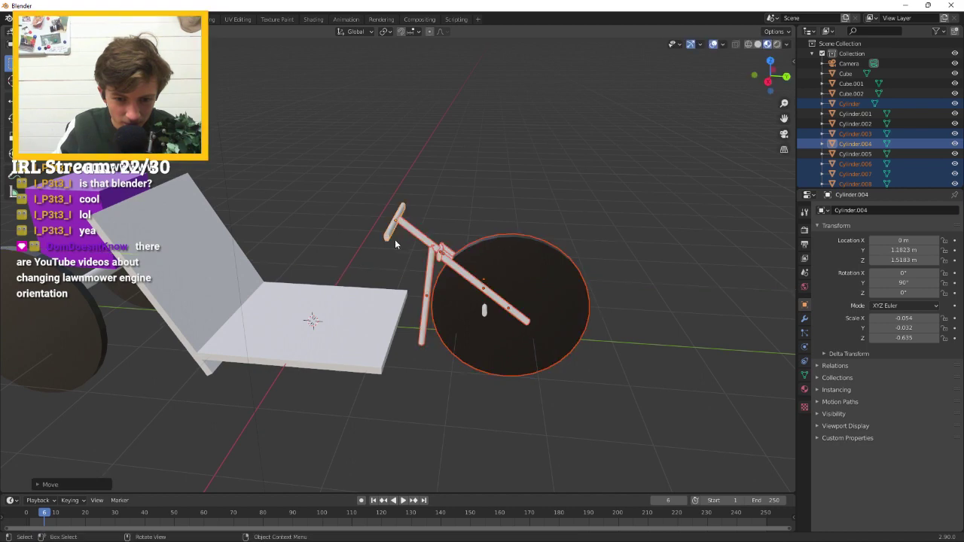
Move the left-behind front axle forward along Y to about 2.73 m, between the lower fork ends.
middle_click_drag(395, 240, 621, 223)
left_click(447, 291)
middle_click_drag(447, 291, 724, 273)
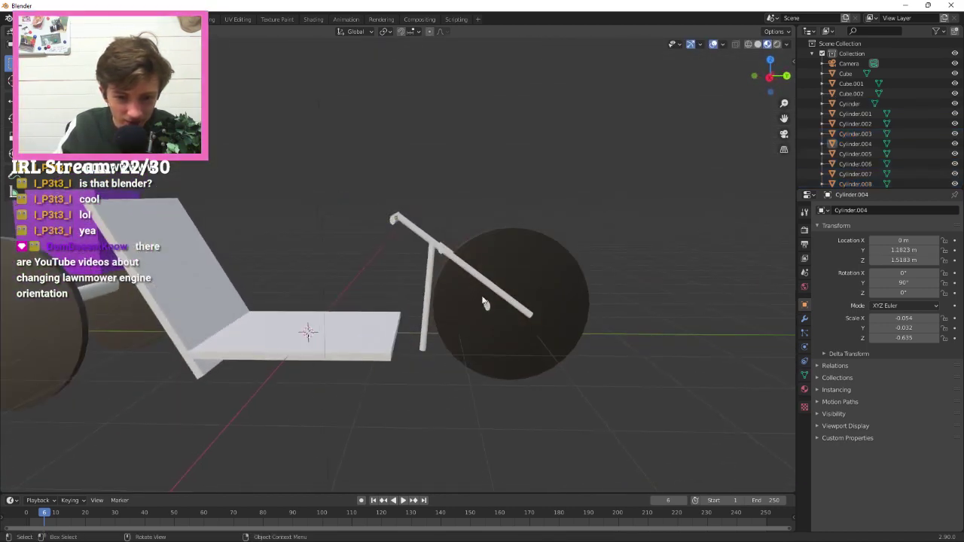
middle_click_drag(415, 346, 386, 350)
left_click(461, 322)
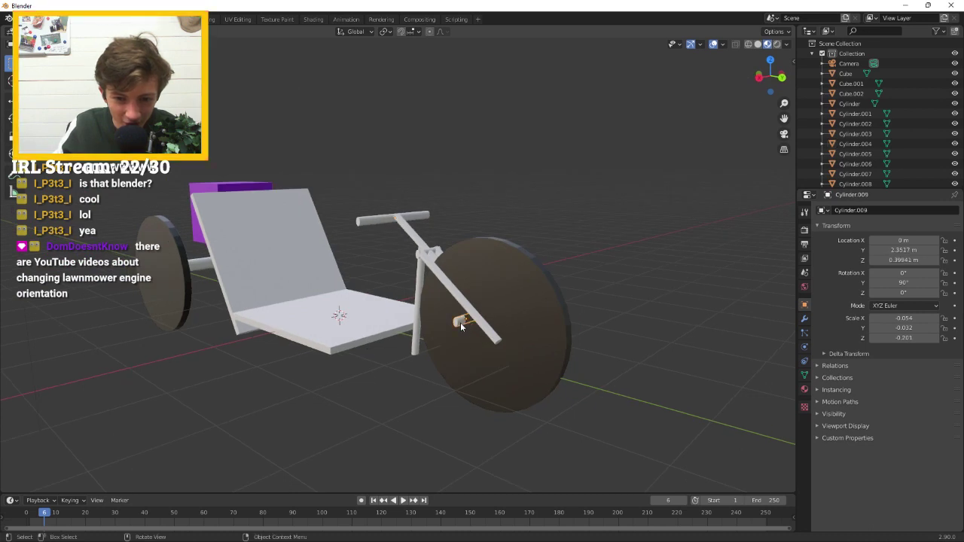
key("g")
key("y")
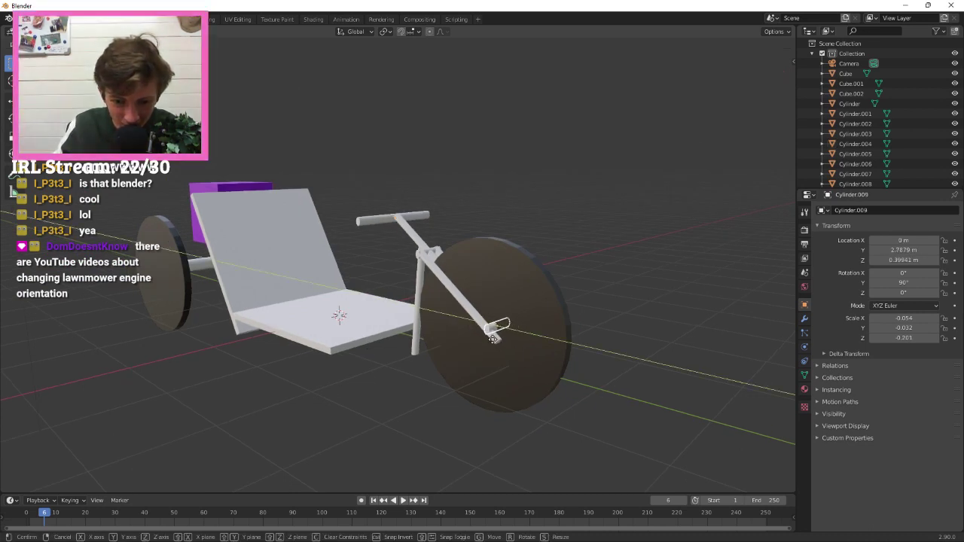
left_click(490, 336)
Duplicate the upright bar in front of the seat in place and select the copy.
middle_click_drag(490, 337, 624, 297)
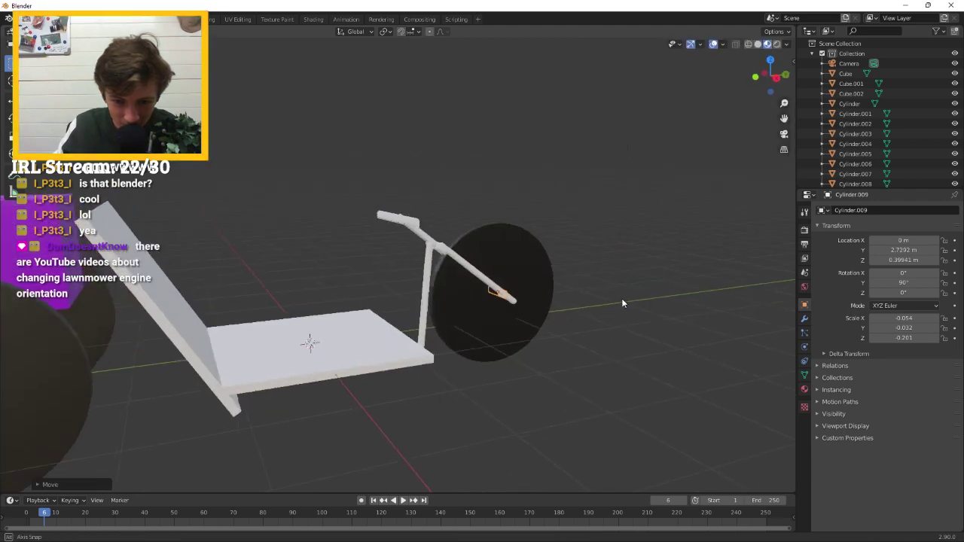
middle_click_drag(577, 355, 296, 315)
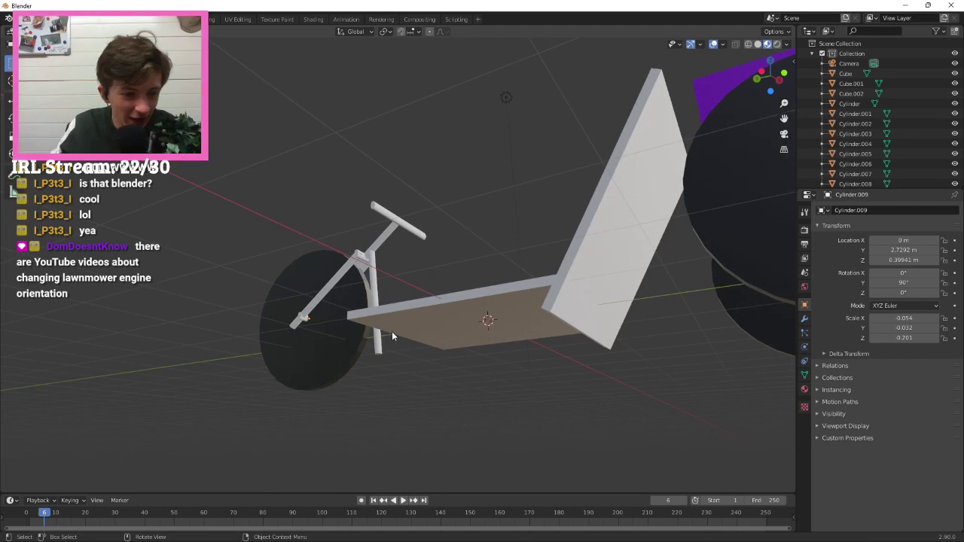
middle_click_drag(392, 332, 558, 342)
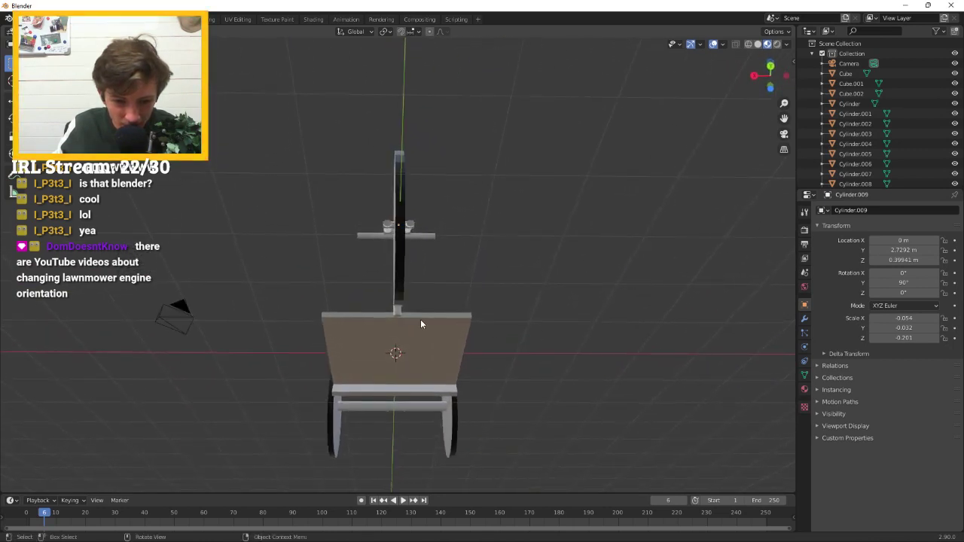
left_click(396, 310)
middle_click_drag(491, 297, 591, 340)
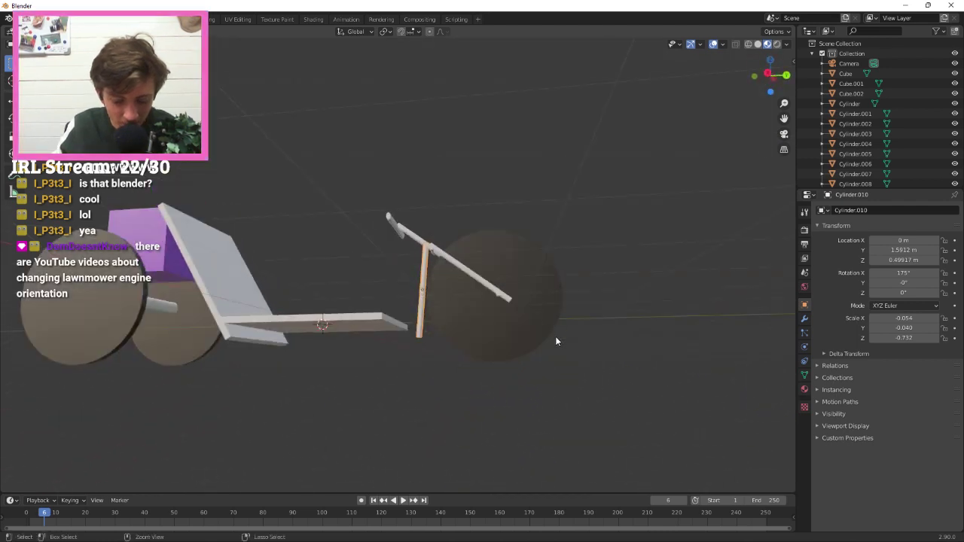
key("ctrl+v")
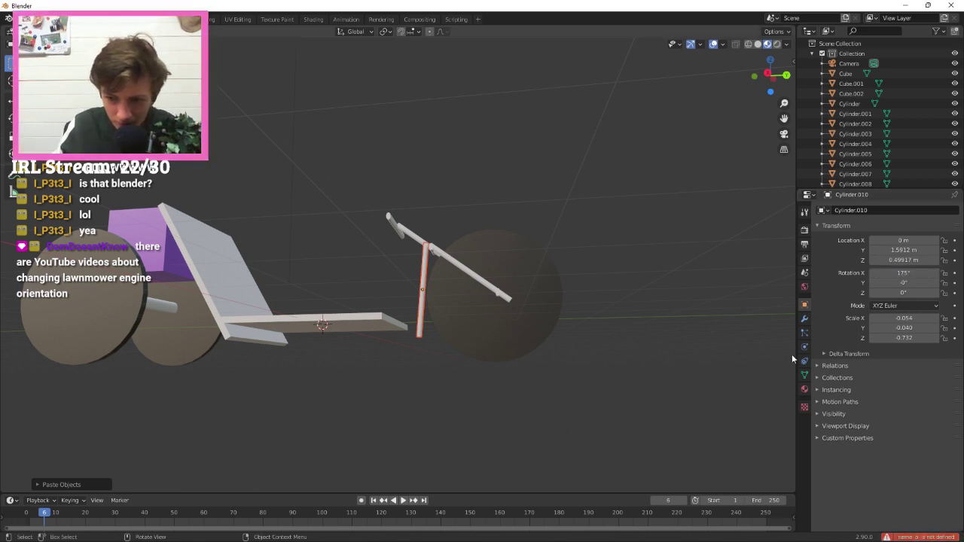
left_click(917, 274)
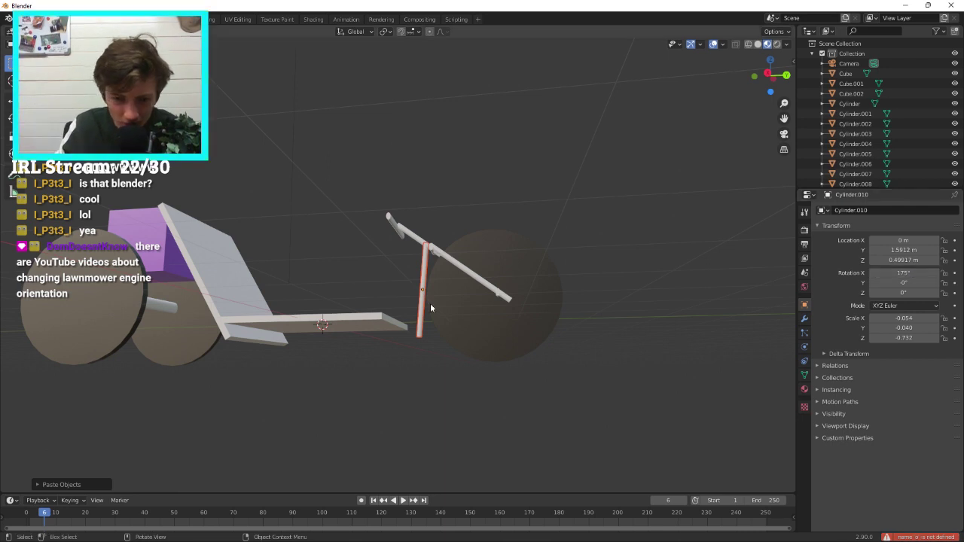
key("ctrl+v")
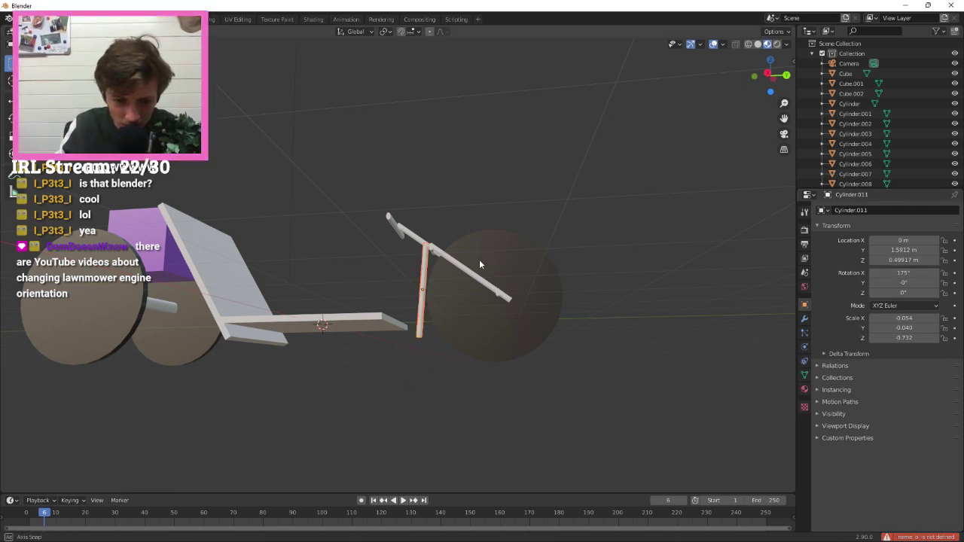
middle_click_drag(479, 259, 457, 407)
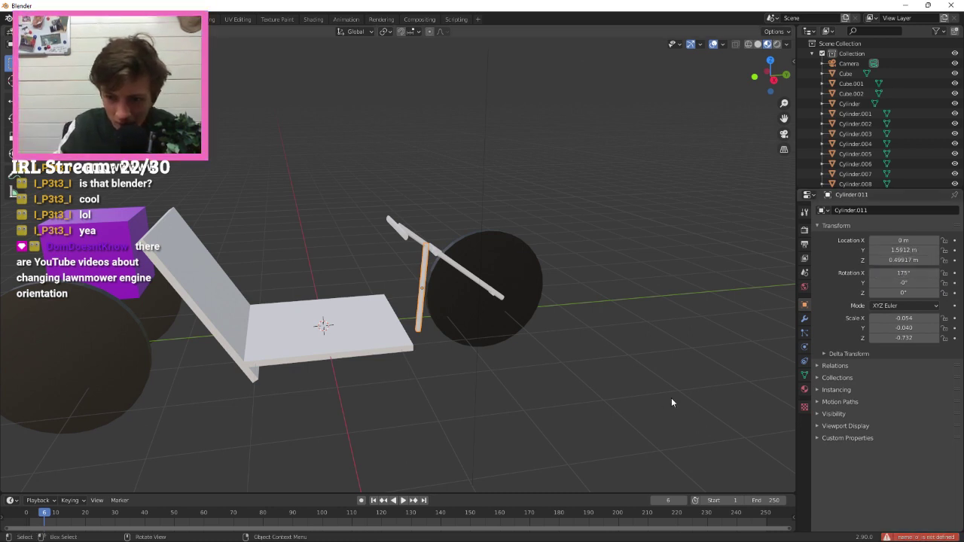
Move the copied upright bar along Y over the seat base, to about -0.2 m.
scroll(535, 220, "up", 5)
key("g")
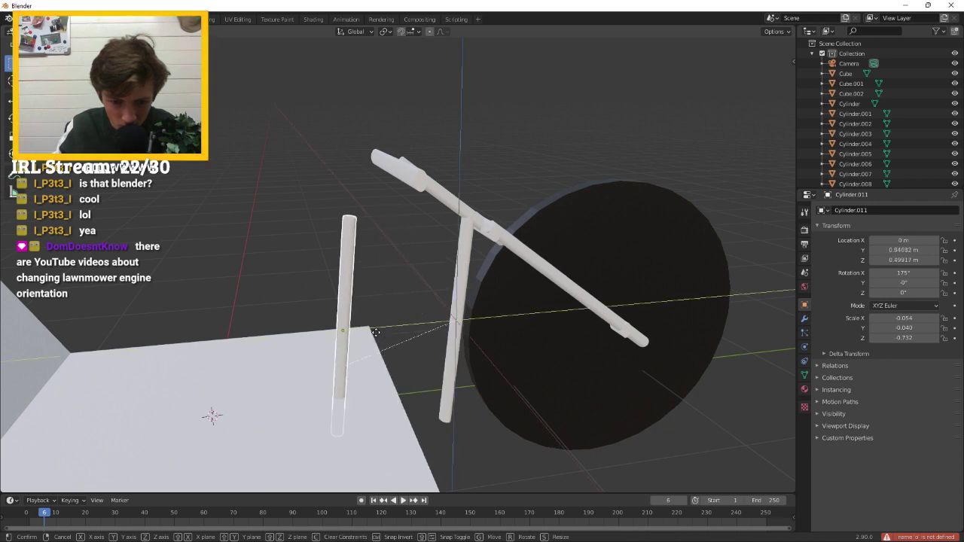
key("shift+x")
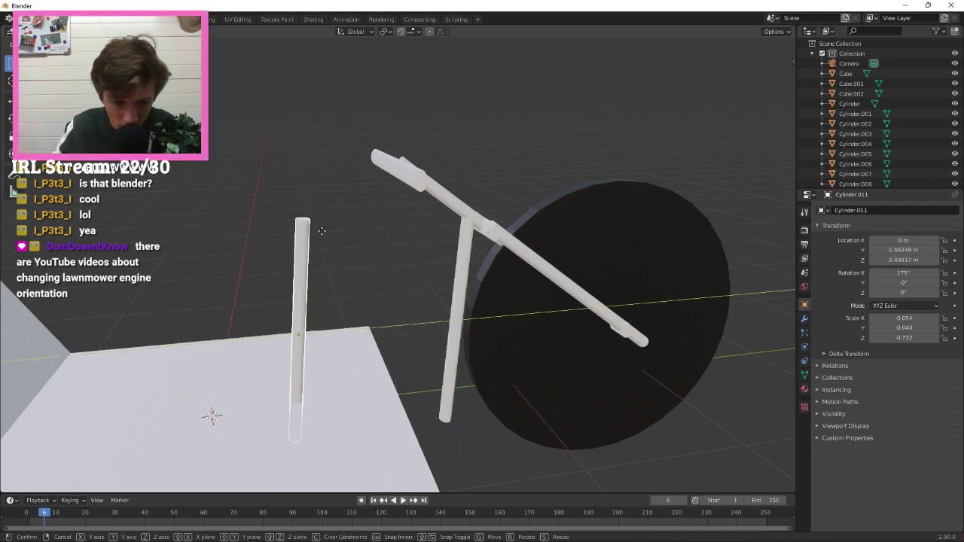
left_click(197, 281)
Lay the copied bar flat by setting its rotation to X 0°, Y 90° and Z about 72.9°.
middle_click_drag(197, 280, 437, 252)
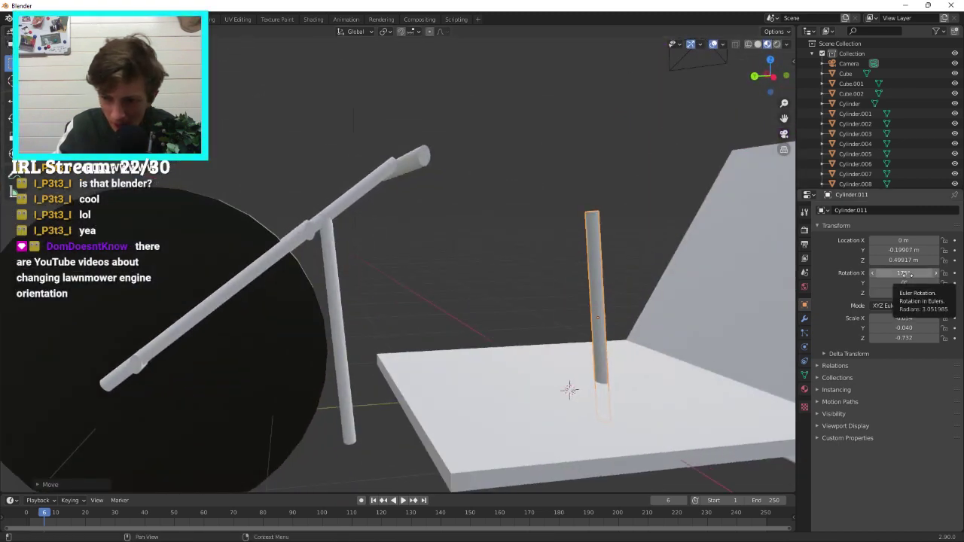
left_click_drag(909, 275, 942, 275)
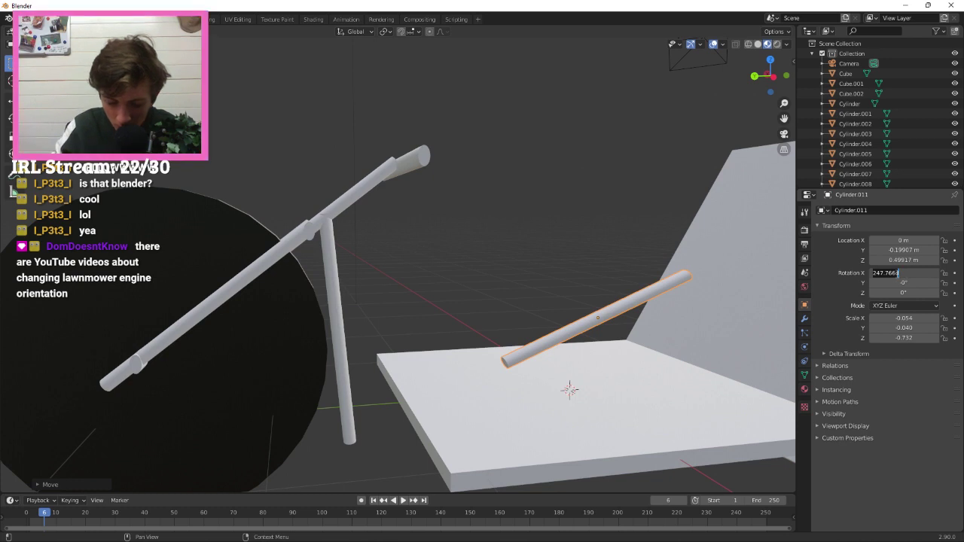
key("Return")
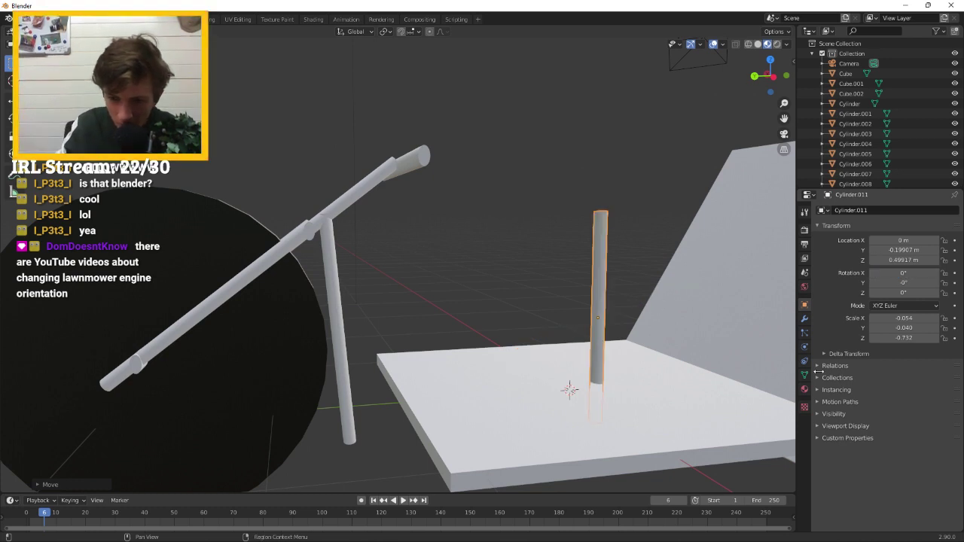
left_click_drag(909, 284, 836, 284)
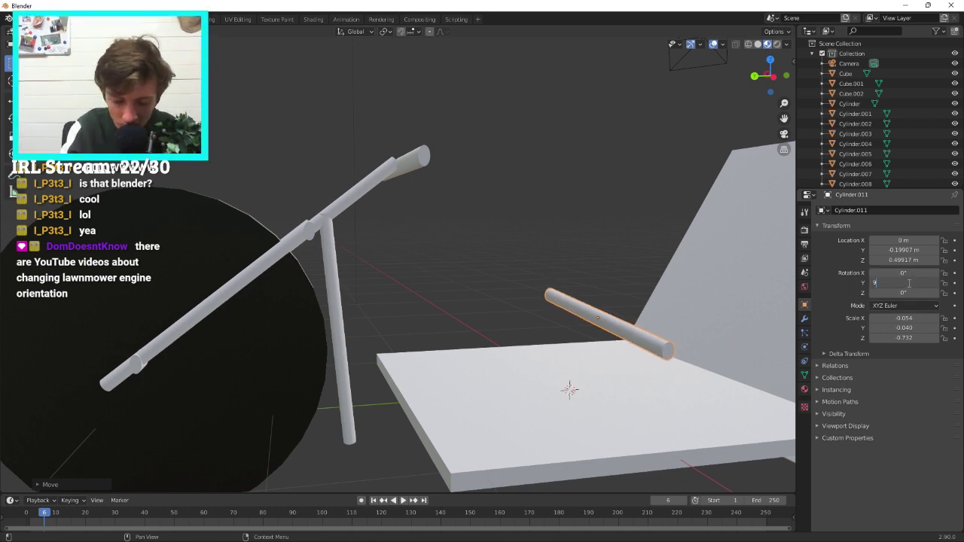
type("0")
key("Return")
left_click_drag(897, 293, 957, 292)
Scale the flat bar up uniformly to a Z scale of about -1.2.
middle_click_drag(572, 339, 382, 214)
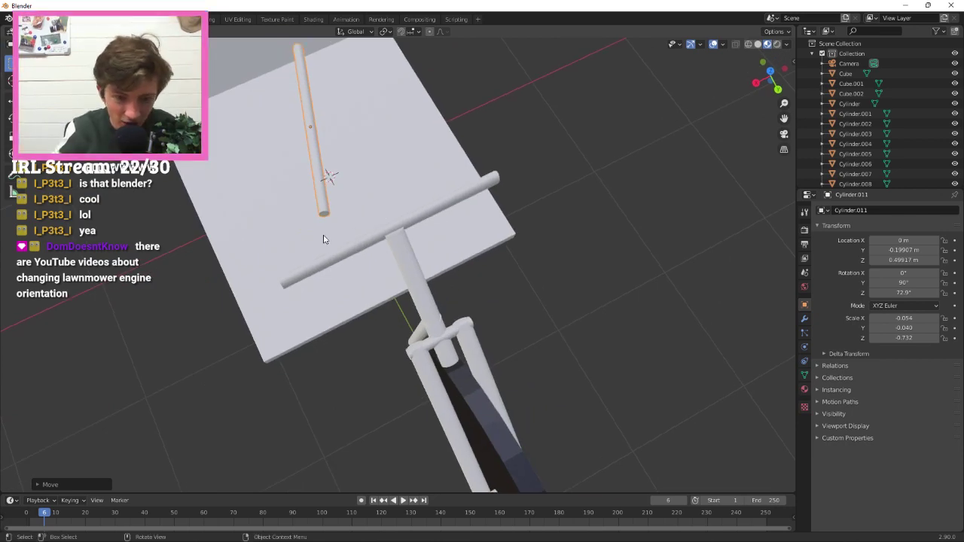
key("s")
left_click(479, 186)
Move the enlarged bar toward one side of the seat and lower it beneath the seat base, to about -0.21 m in Z.
middle_click_drag(479, 186, 485, 143)
key("g")
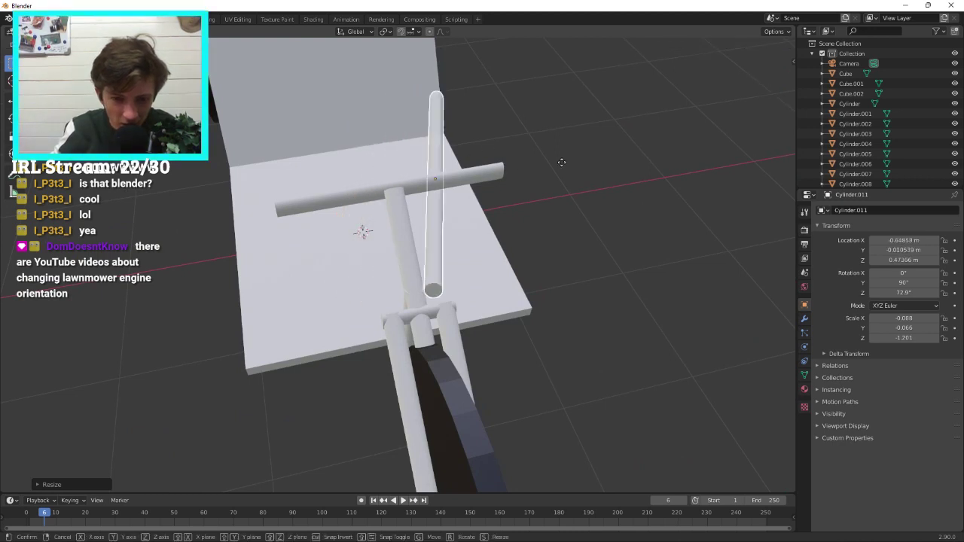
left_click(542, 158)
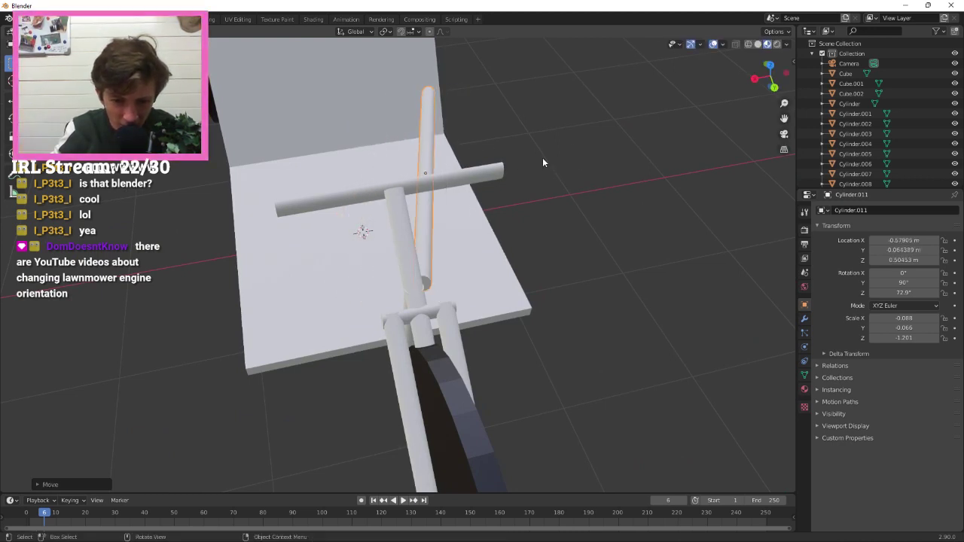
key("g")
key("z")
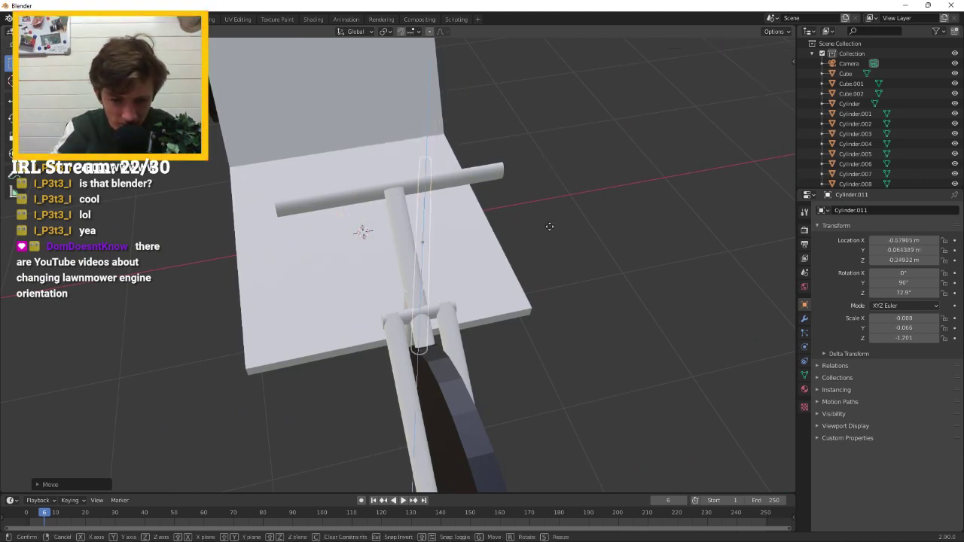
left_click(544, 216)
Thin the bar under the seat vertically and scale it up uniformly to a Z scale of about -1.46.
middle_click_drag(544, 217, 524, 286)
key("s")
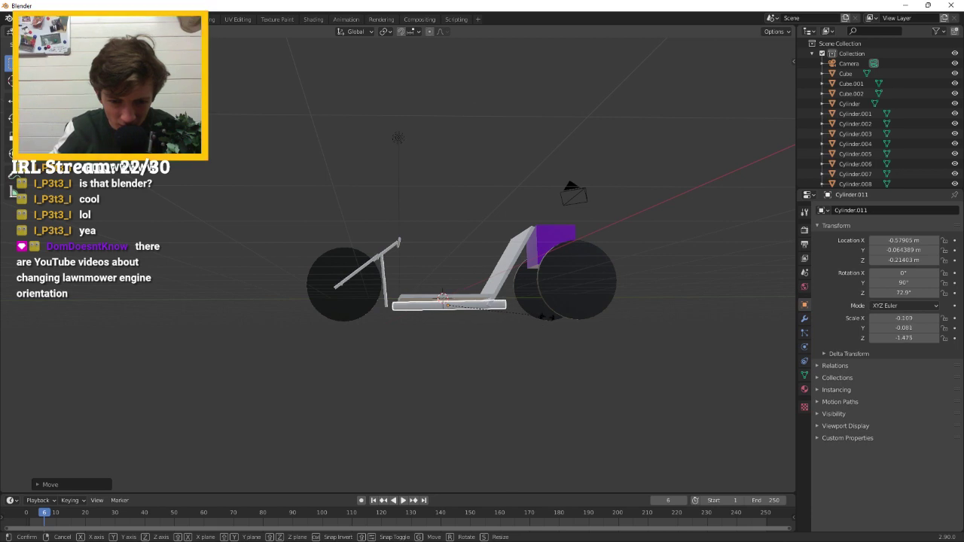
key("z")
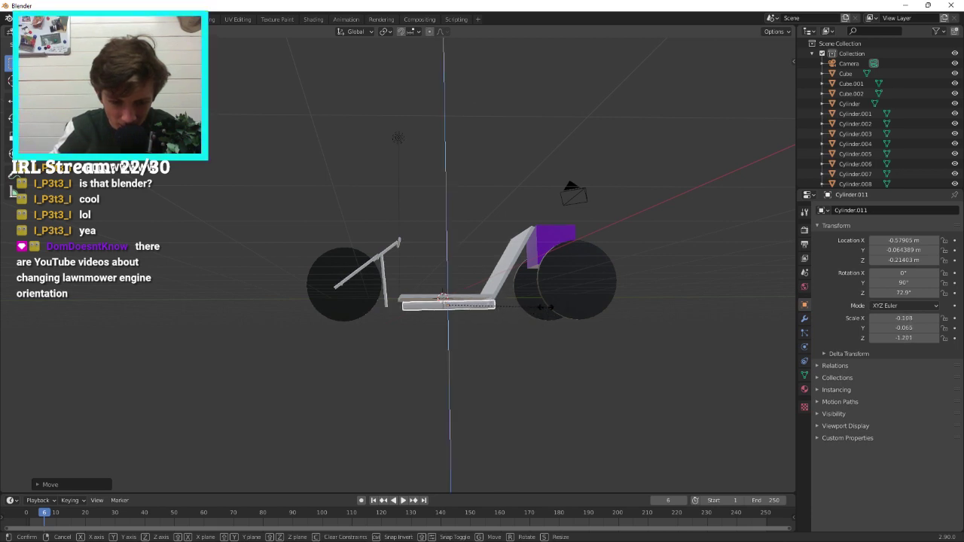
left_click(506, 310)
middle_click_drag(506, 310, 595, 299)
key("s")
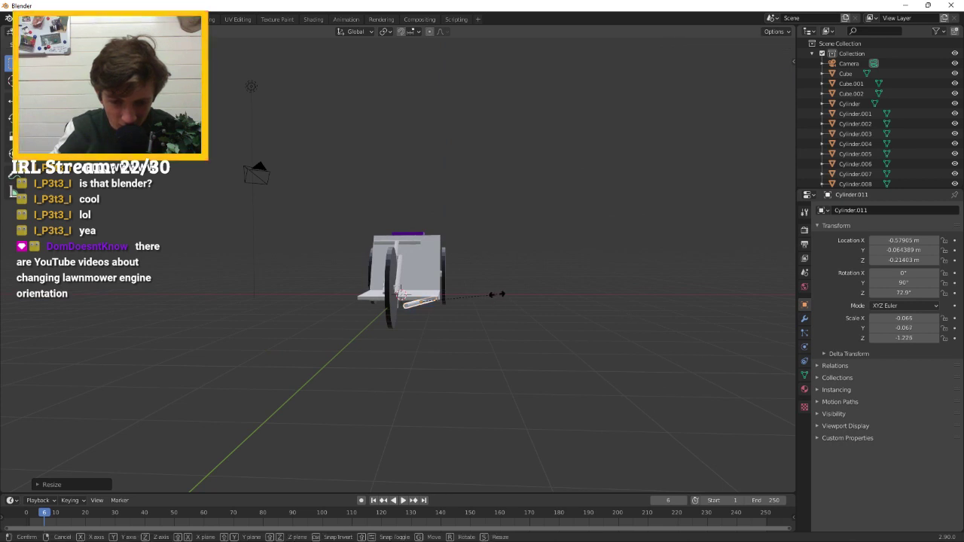
left_click(509, 290)
middle_click_drag(509, 290, 85, 241)
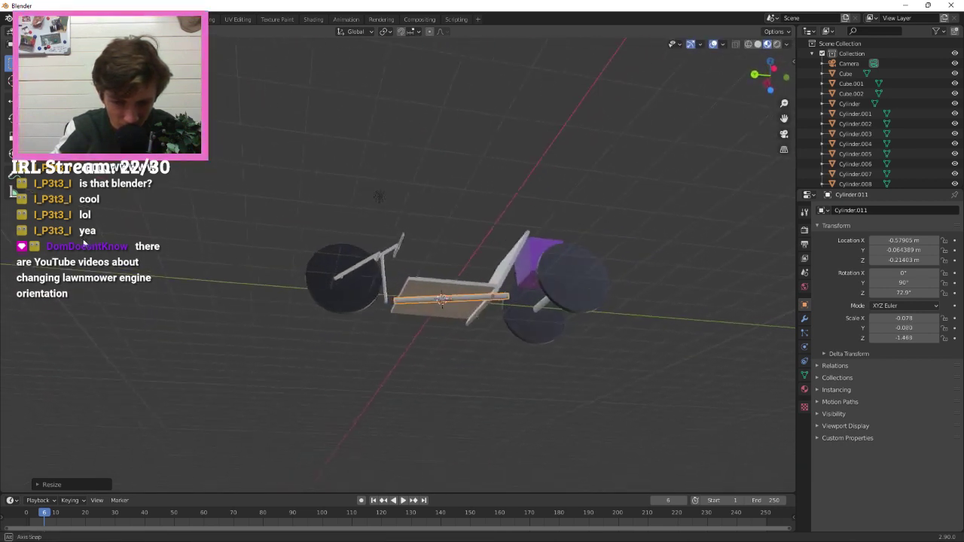
middle_click_drag(187, 314, 375, 330)
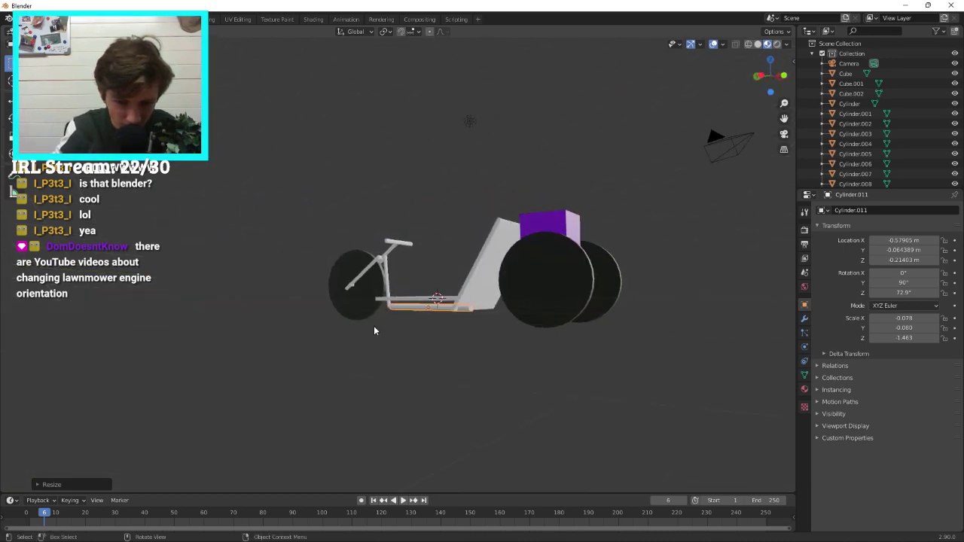
Move the bar toward the foot of the front upright, along Y to about 0.31 m and along X to about -0.39 m.
scroll(506, 318, "up", 5)
middle_click_drag(491, 312, 561, 320)
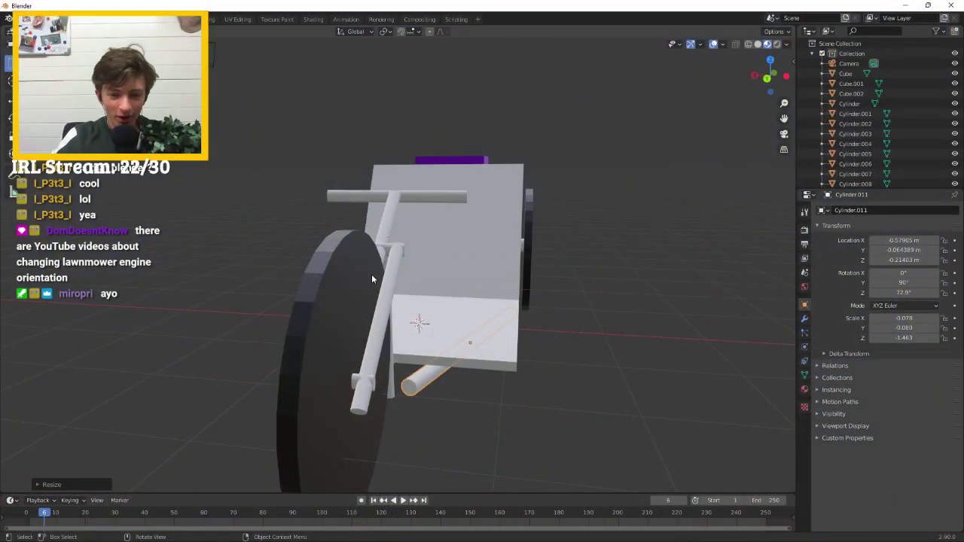
middle_click_drag(362, 195, 695, 305)
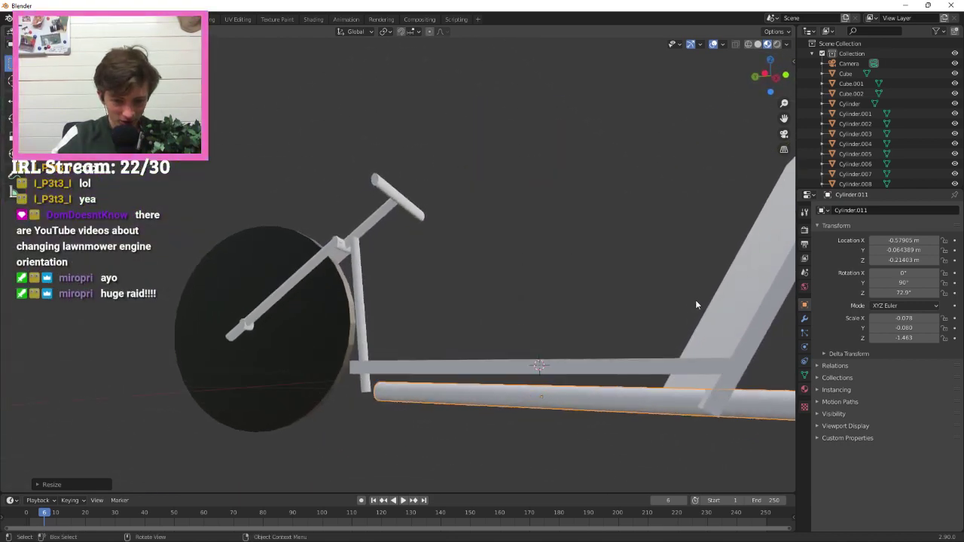
key("g")
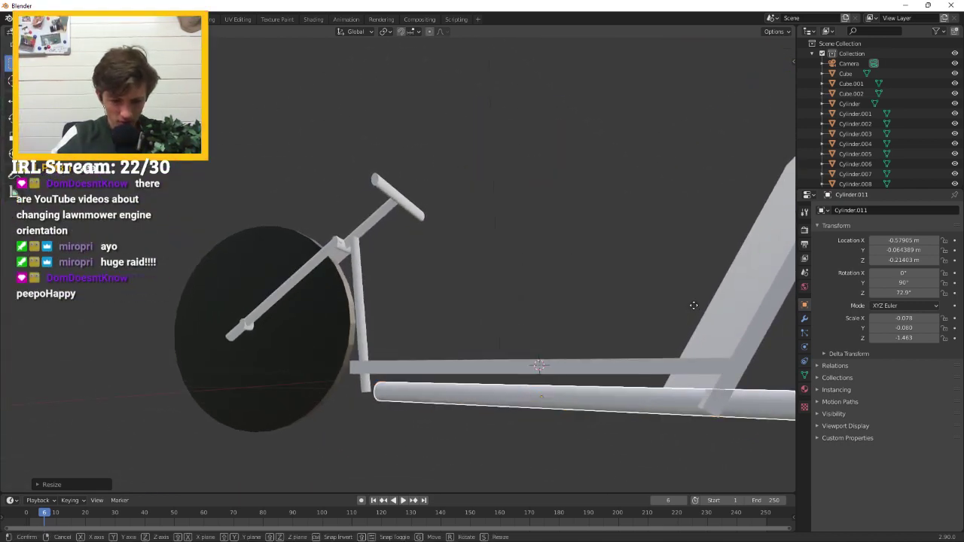
key("y")
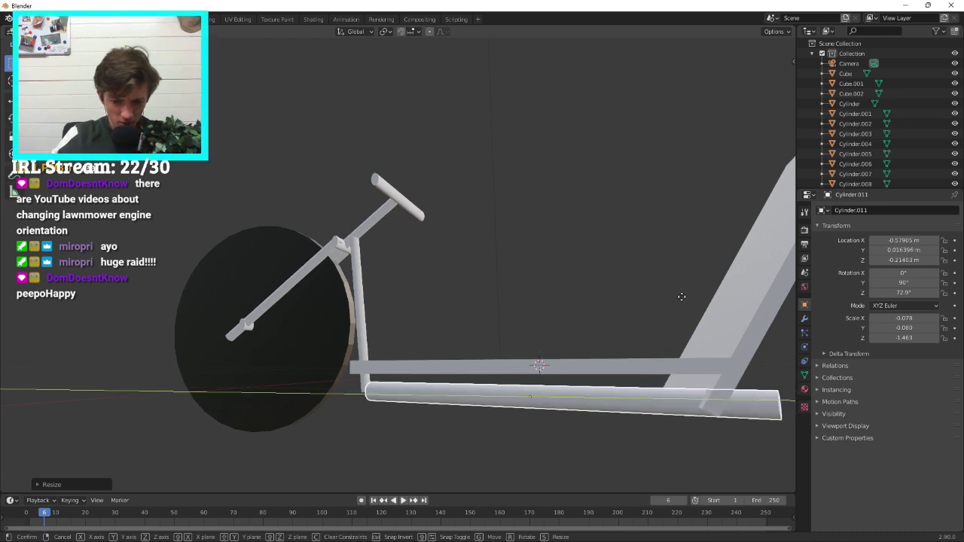
left_click(538, 279)
mouse_move(538, 279)
middle_mouse_down()
mouse_move(512, 268)
mouse_move(596, 268)
mouse_move(559, 285)
mouse_move(551, 275)
middle_mouse_up()
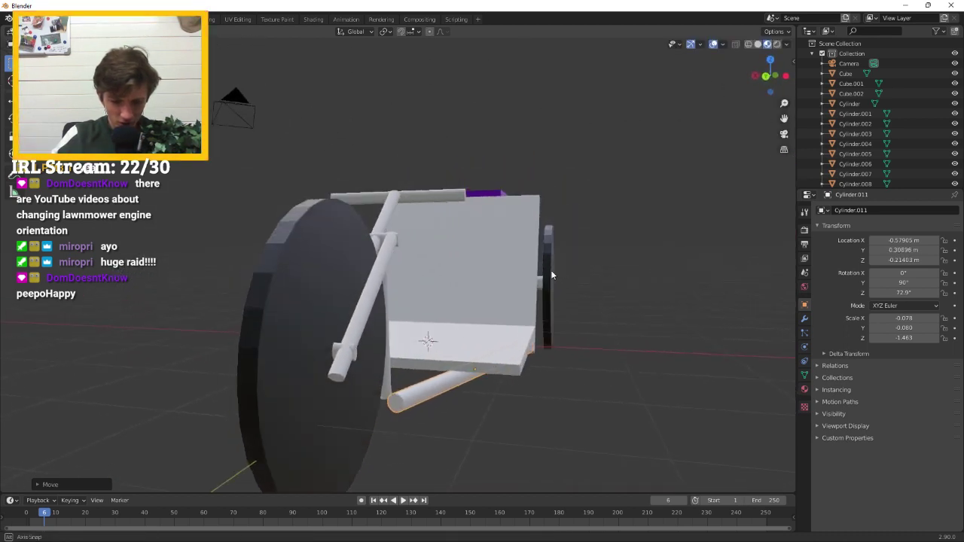
left_click(551, 269, "alt")
left_click(539, 272)
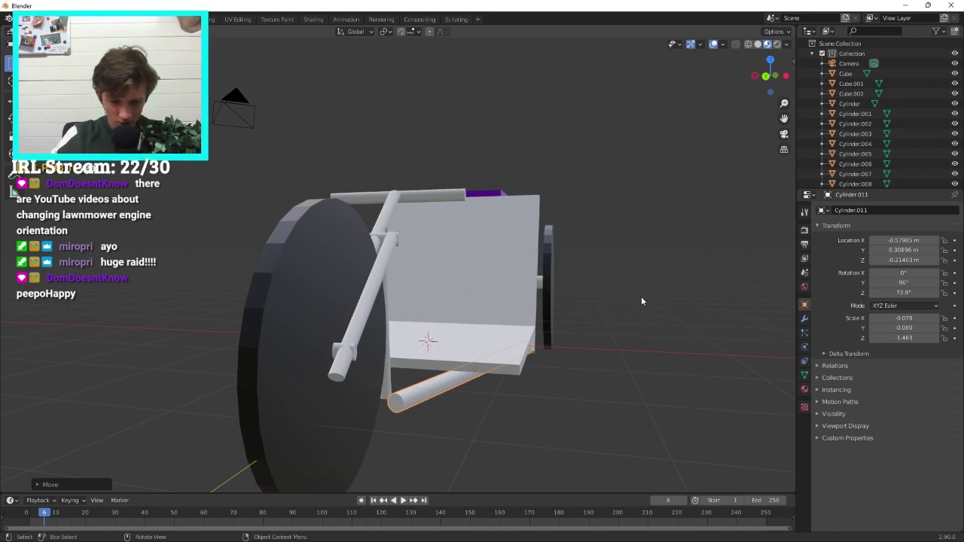
left_click(429, 394)
key("g")
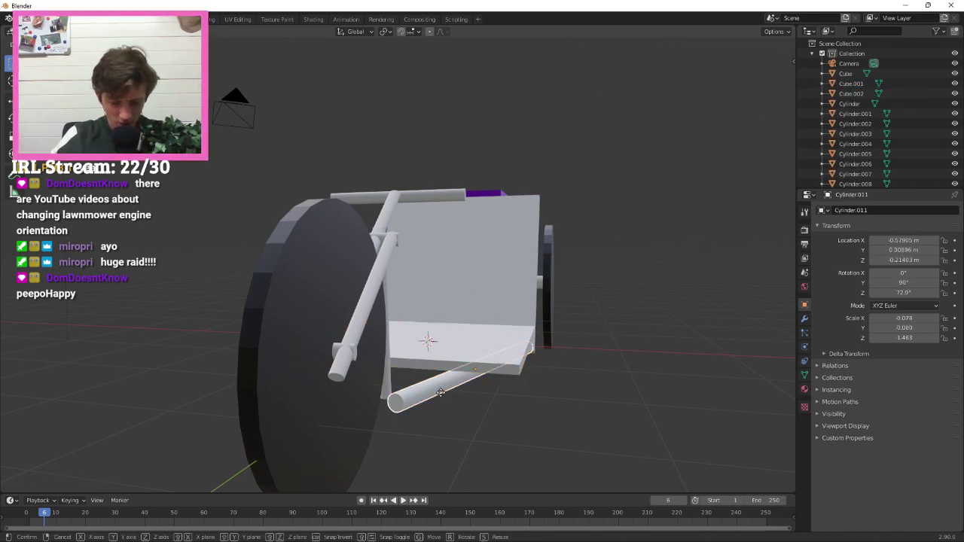
key("x")
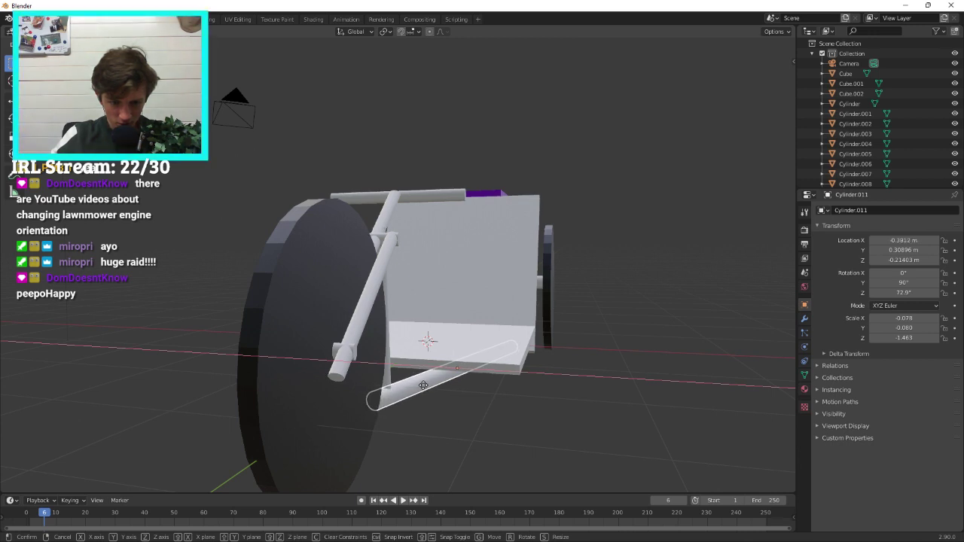
left_click(423, 385)
Shift the bar along Y to about 0.17 m so its front end meets the foot of the upright.
middle_click_drag(532, 383, 620, 423)
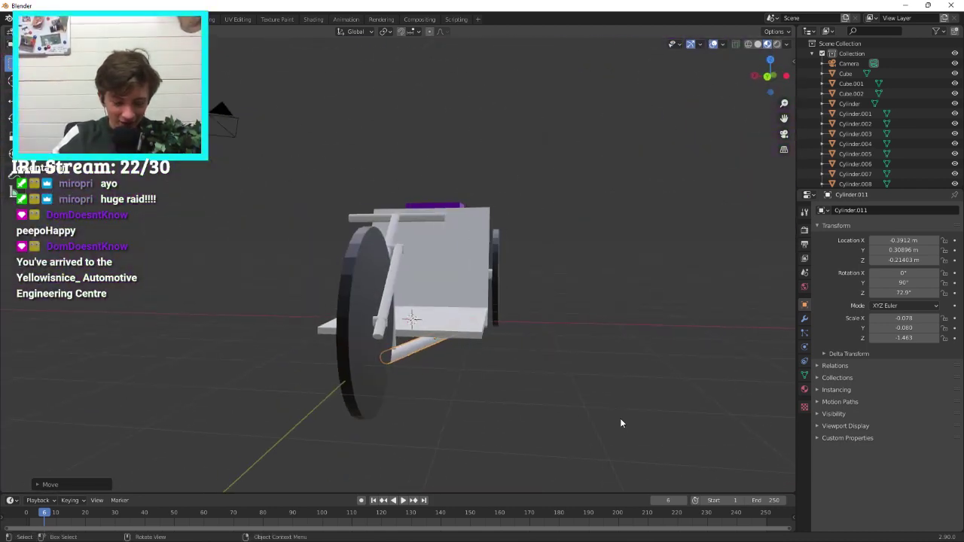
key("g")
key("x")
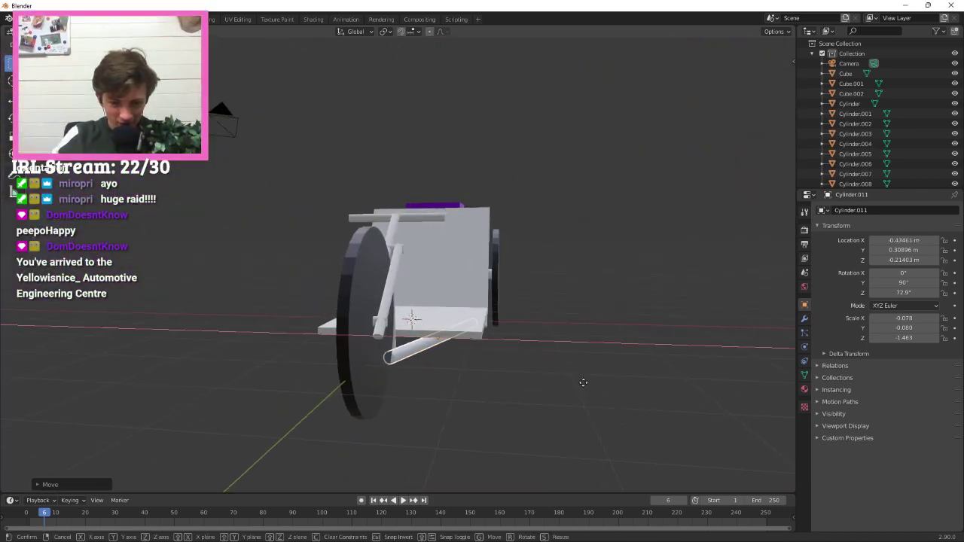
key("y")
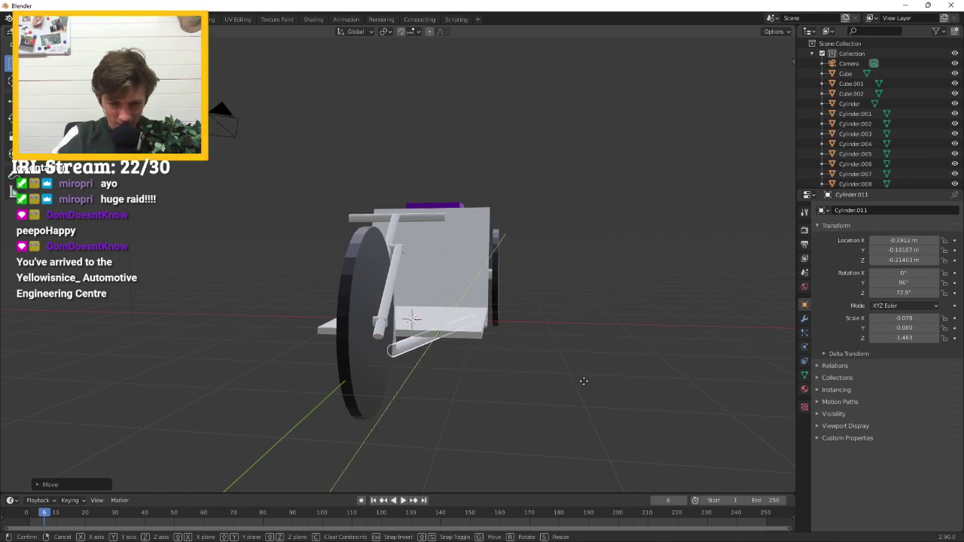
left_click(581, 382)
middle_click_drag(580, 381, 89, 353)
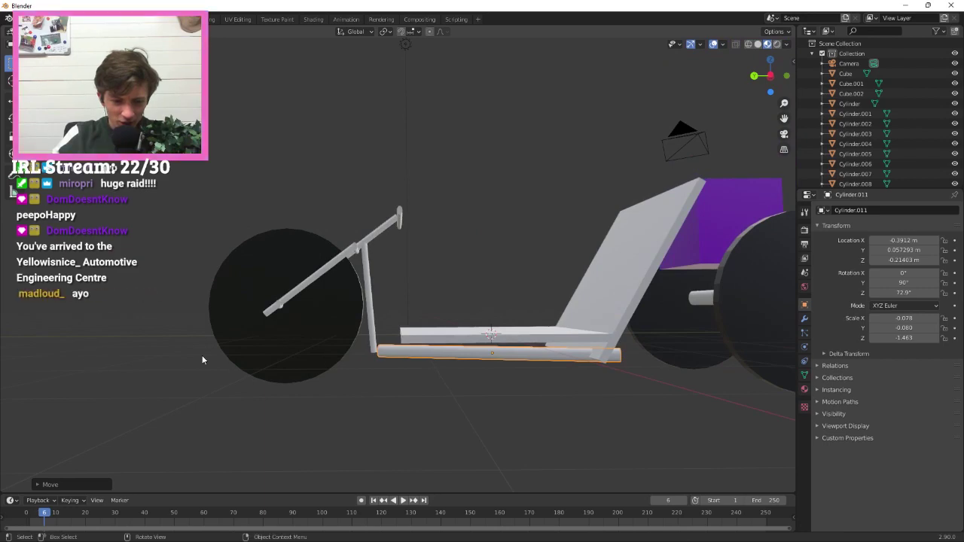
middle_click_drag(205, 360, 523, 315)
key("g")
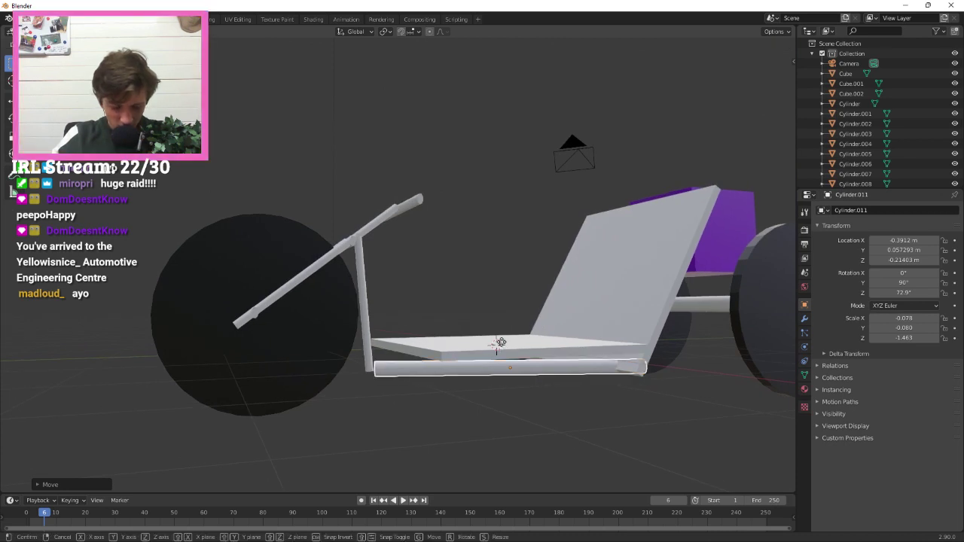
key("x")
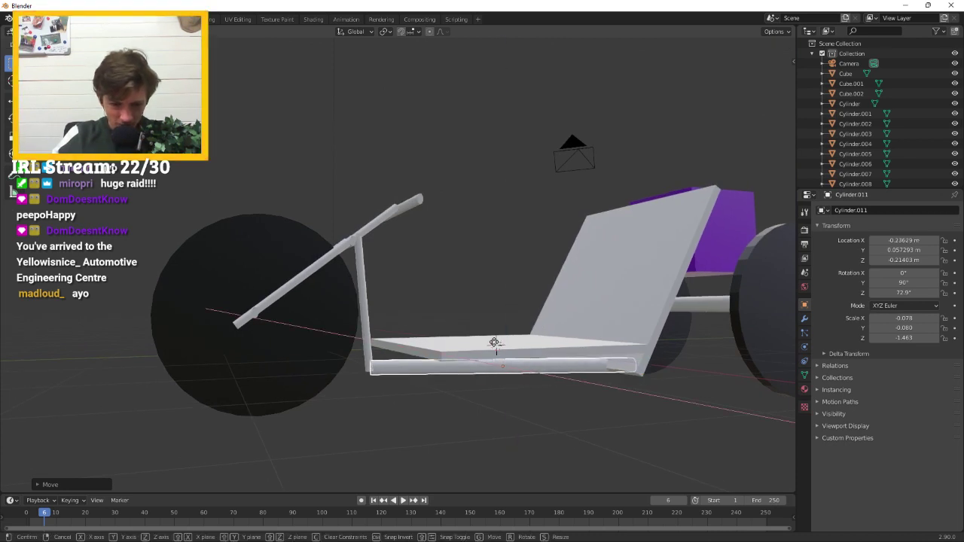
key("y")
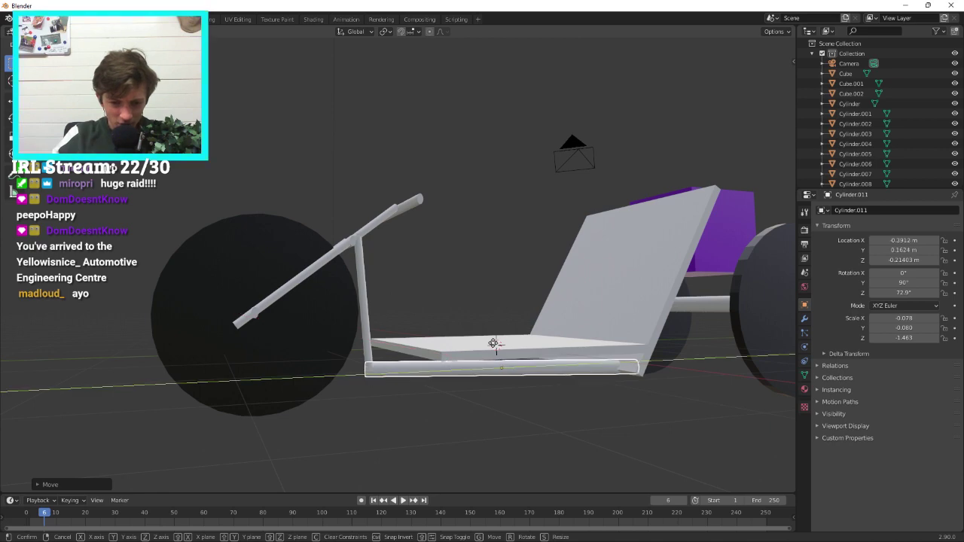
key("Return")
Duplicate the bar under the seat and set the copy's Z rotation to -72.9° to mirror its angle.
middle_click_drag(497, 331, 7, 298)
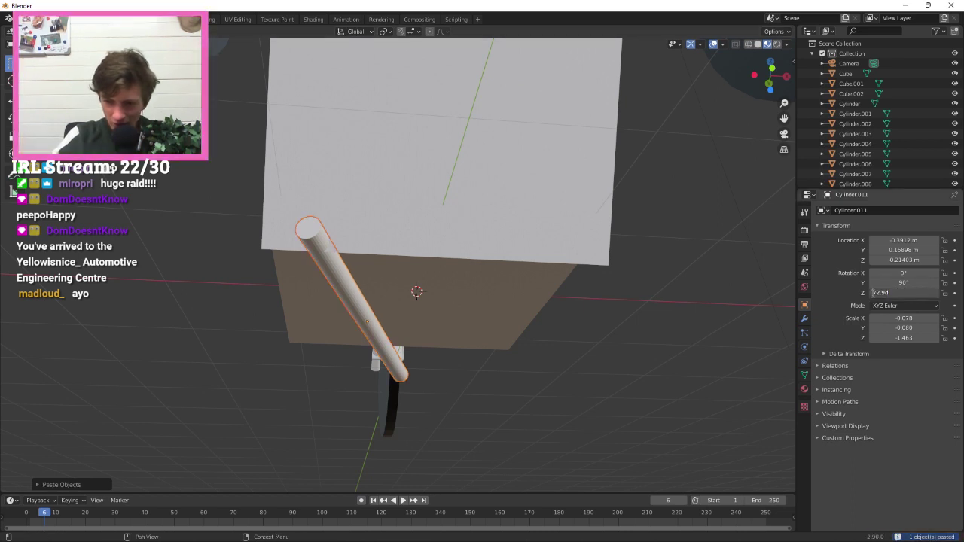
type("-")
key("Return")
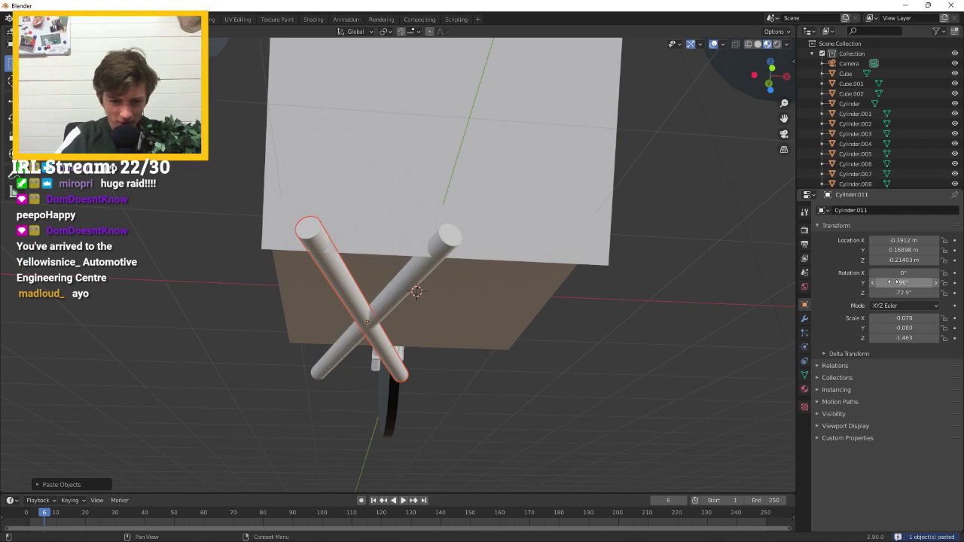
Move the mirrored bar along X to about 0.43 m so both bars form a V meeting at the upright.
middle_click_drag(588, 380, 491, 295)
middle_click_drag(595, 303, 512, 302)
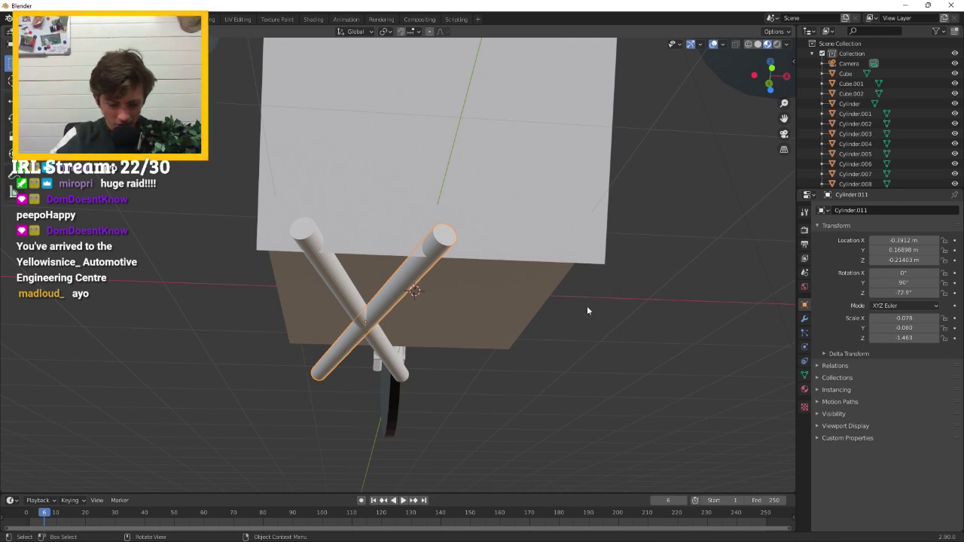
key("g")
key("x")
key("z")
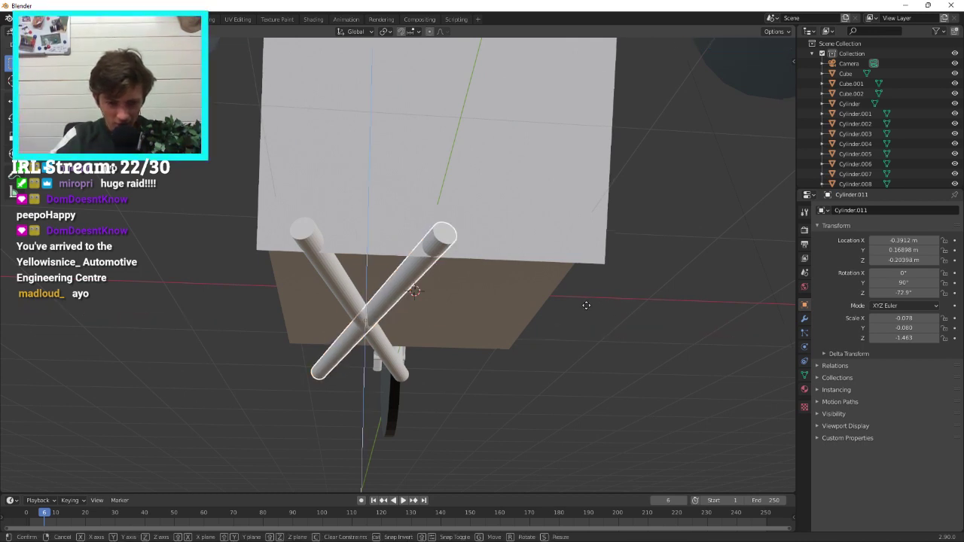
key("x")
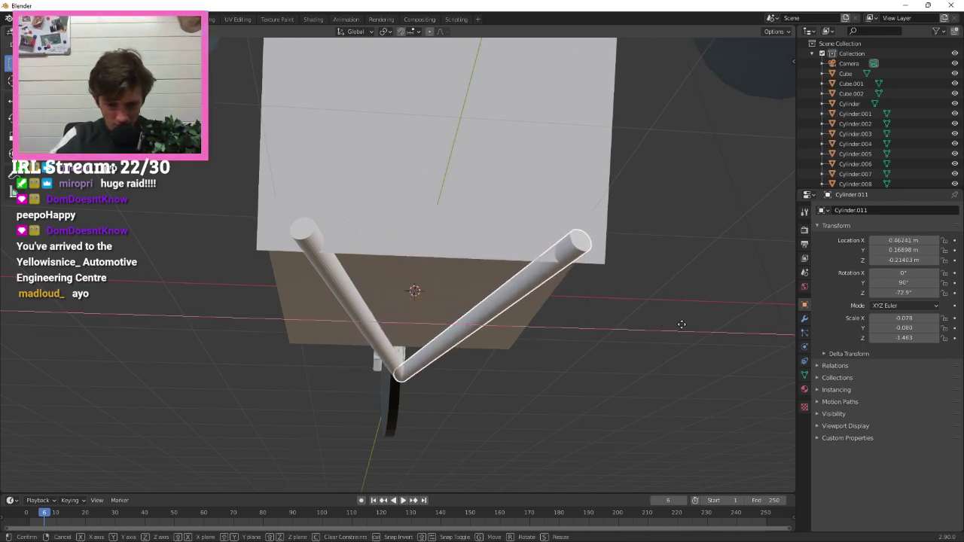
left_click(686, 318)
Examine the V-shaped frame and its joint with the upright from below, from both sides and from the rear.
middle_click_drag(687, 316, 537, 306)
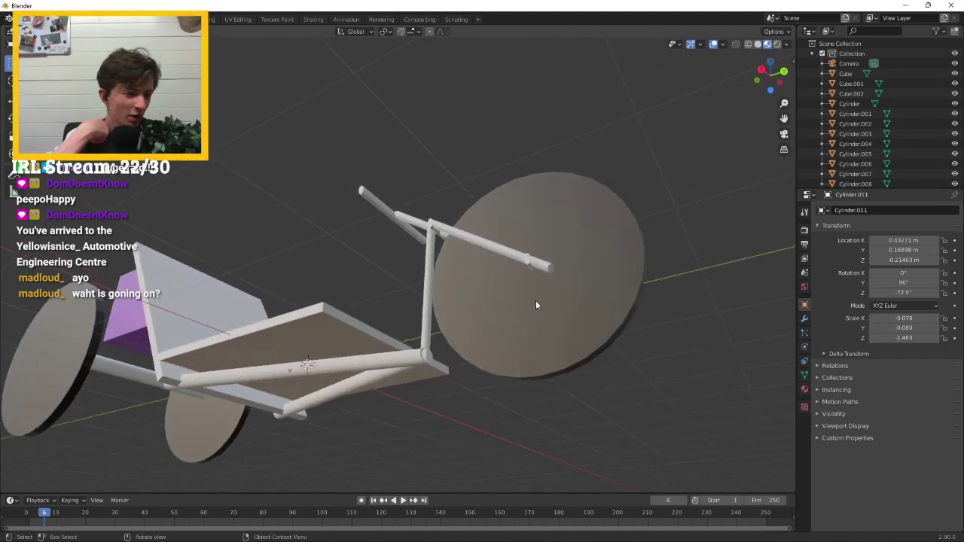
middle_click_drag(589, 336, 759, 298)
middle_click_drag(729, 278, 269, 335)
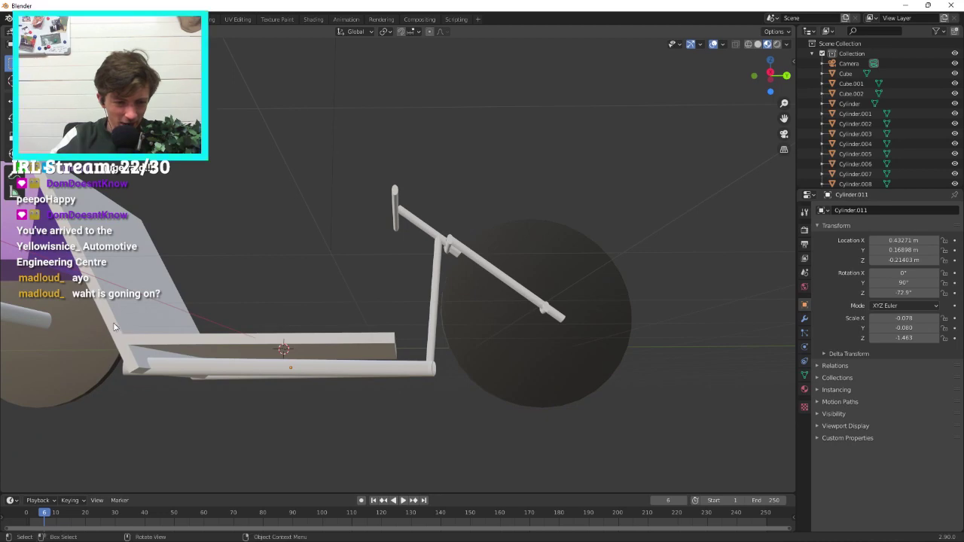
middle_click_drag(115, 327, 413, 246)
scroll(123, 297, "down", 5)
scroll(421, 269, "up", 4)
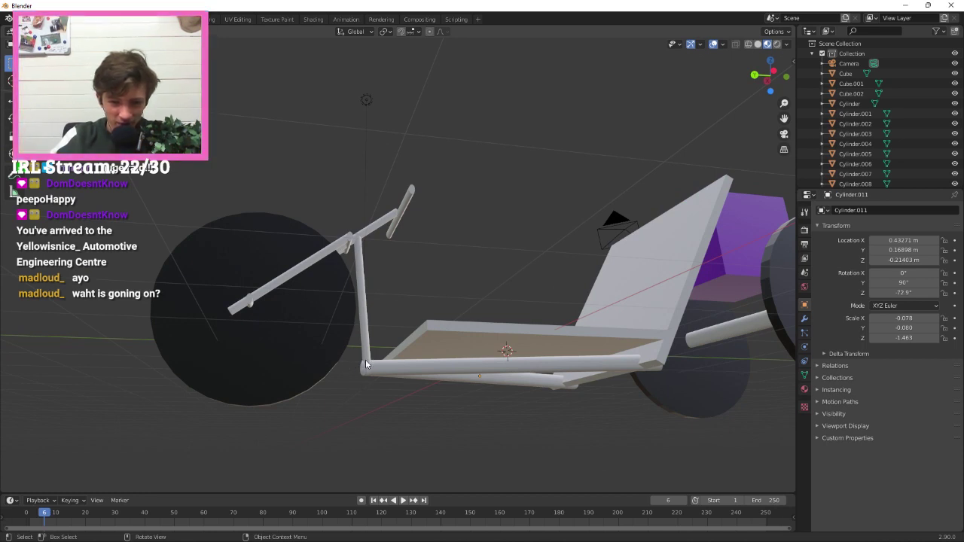
middle_click_drag(364, 366, 504, 401)
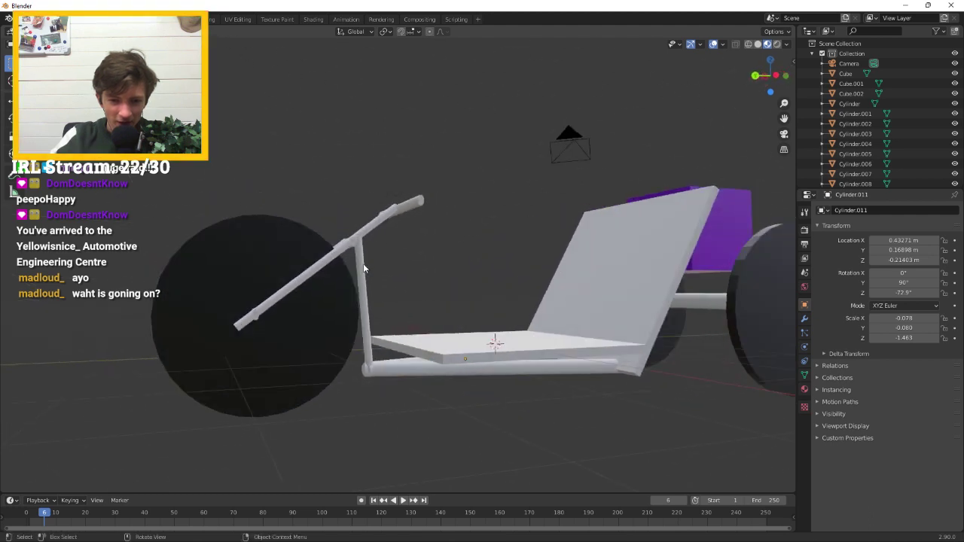
middle_click_drag(707, 299, 614, 289)
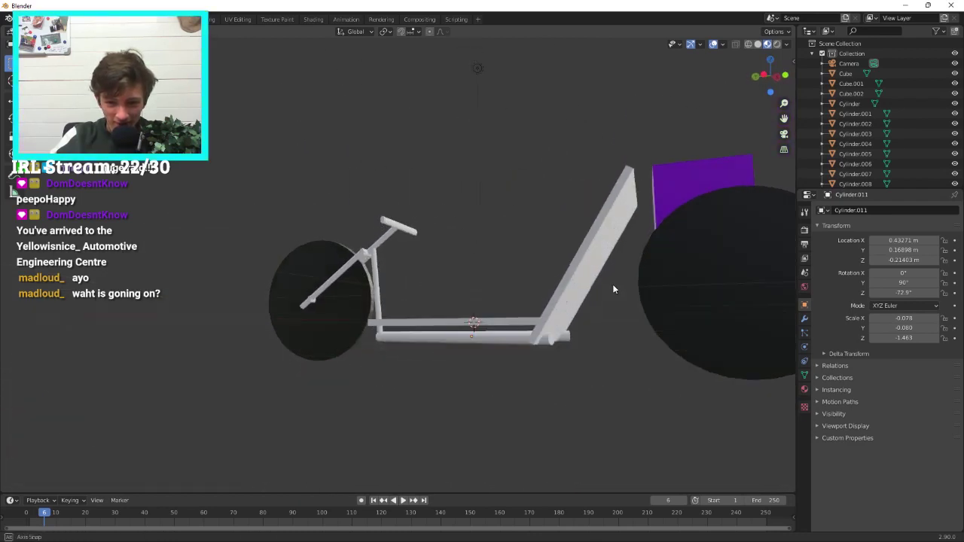
Duplicate one of the V frame bars and set the copy's Z rotation to 90° so it runs lengthwise.
left_click(547, 340)
key("ctrl+c")
key("ctrl+v")
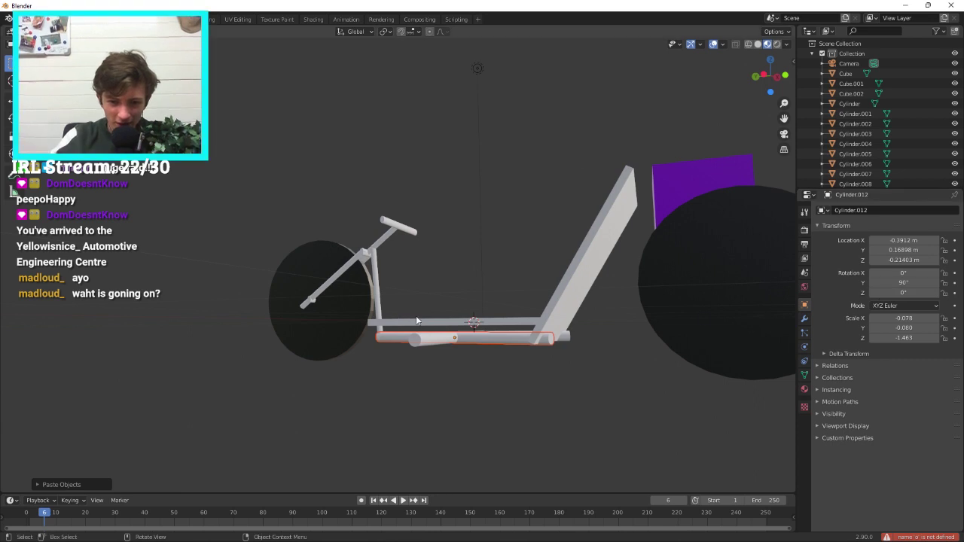
middle_click_drag(416, 316, 462, 337)
left_click(467, 362, "shift")
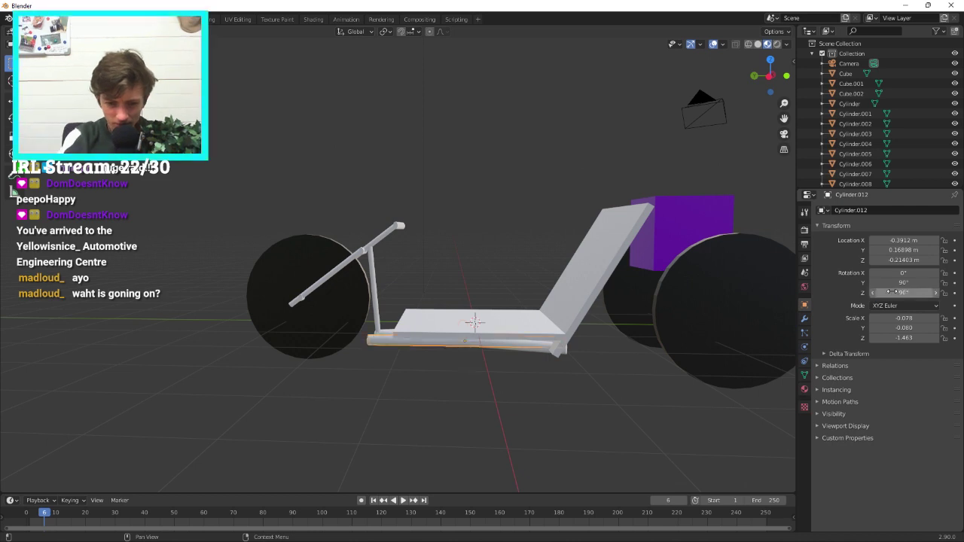
Move the lengthwise bar along Y to about -1.78 m so it extends behind the seat toward the rear axle.
middle_click_drag(573, 377, 446, 351)
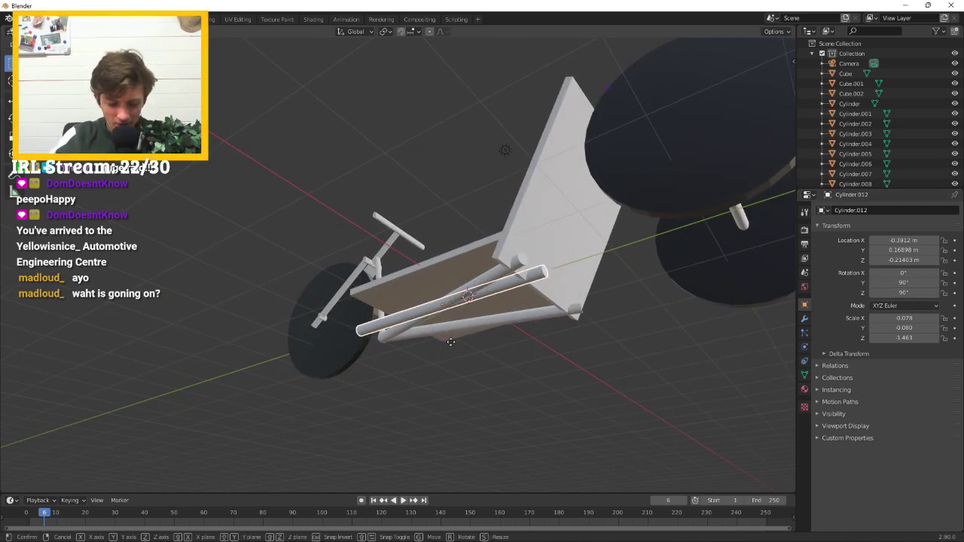
key("x")
key("z")
key("y")
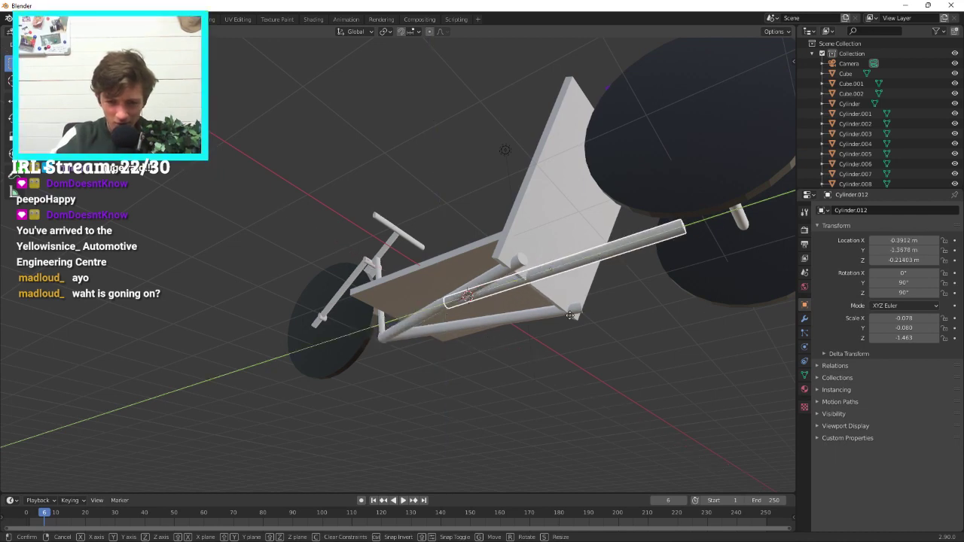
left_click(599, 306)
middle_click_drag(599, 307, 673, 341)
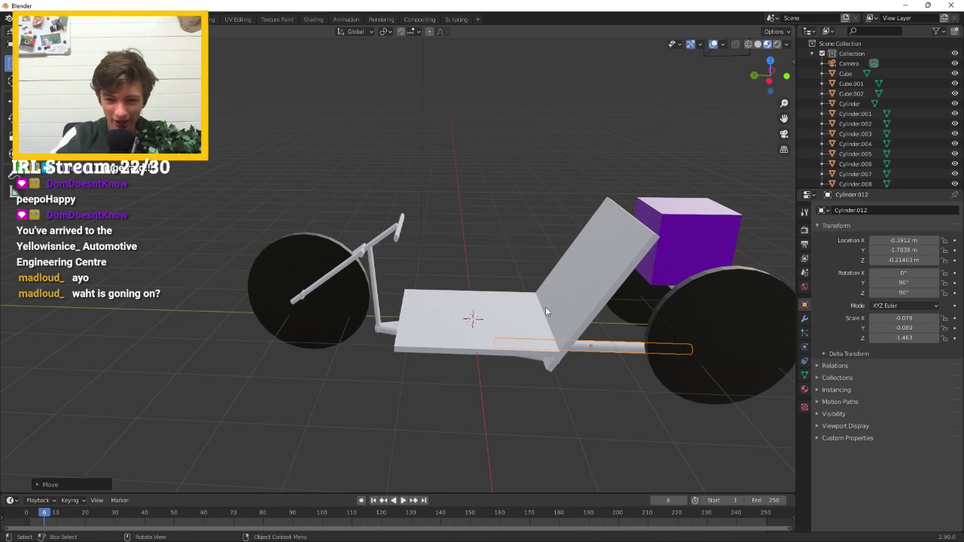
Tilt the lengthwise bar by setting its Y rotation to 107°.
mouse_move(545, 307)
middle_mouse_down()
mouse_move(564, 316)
mouse_move(563, 293)
mouse_move(583, 294)
mouse_move(561, 304)
middle_mouse_up()
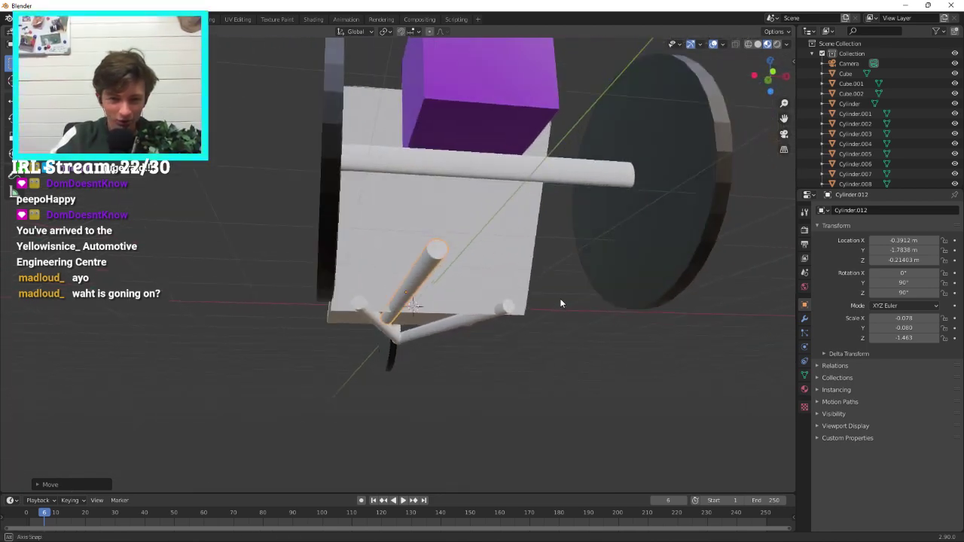
middle_click_drag(455, 207, 242, 275)
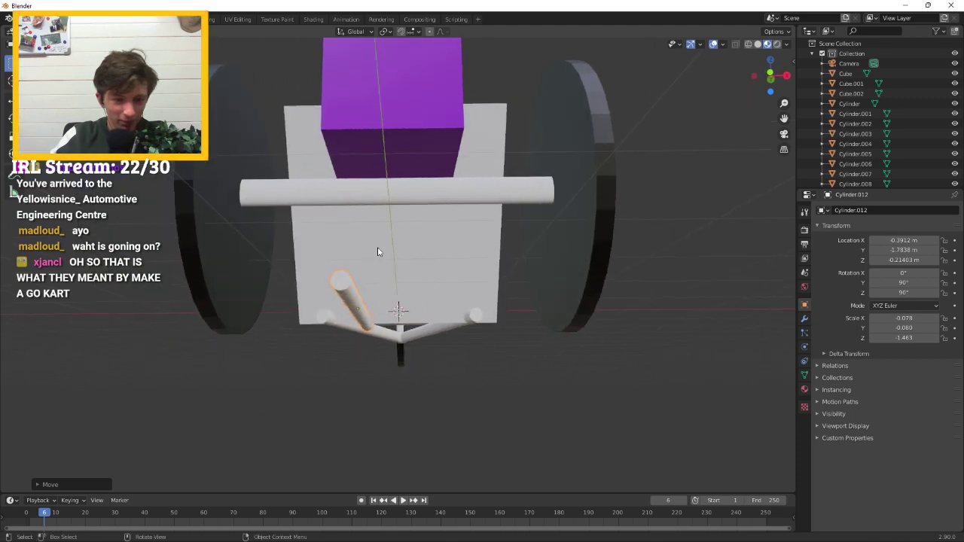
middle_click_drag(378, 252, 360, 237)
middle_click_drag(419, 219, 423, 249)
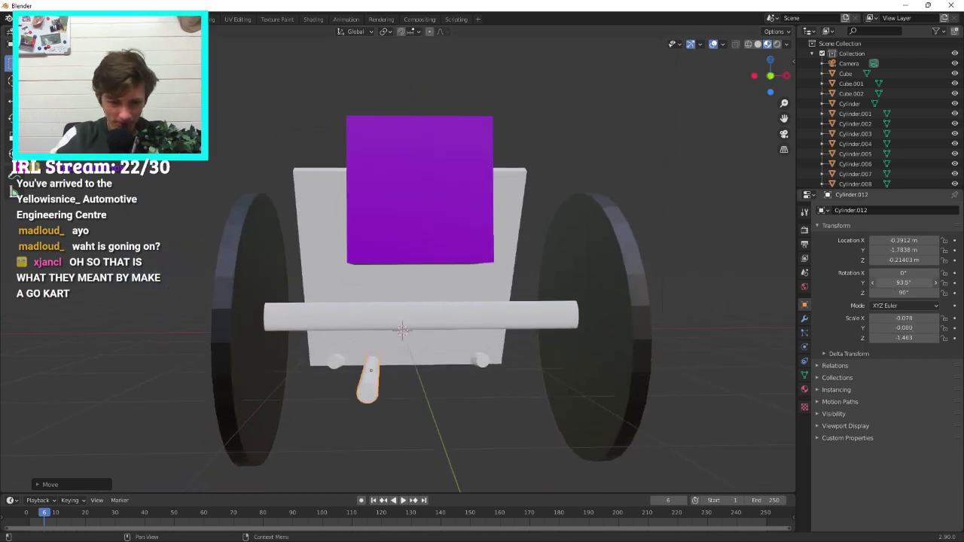
mouse_move(427, 364)
middle_mouse_down()
mouse_move(378, 353)
mouse_move(429, 351)
middle_mouse_up()
scroll(392, 378, "up", 5)
scroll(342, 377, "down", 8)
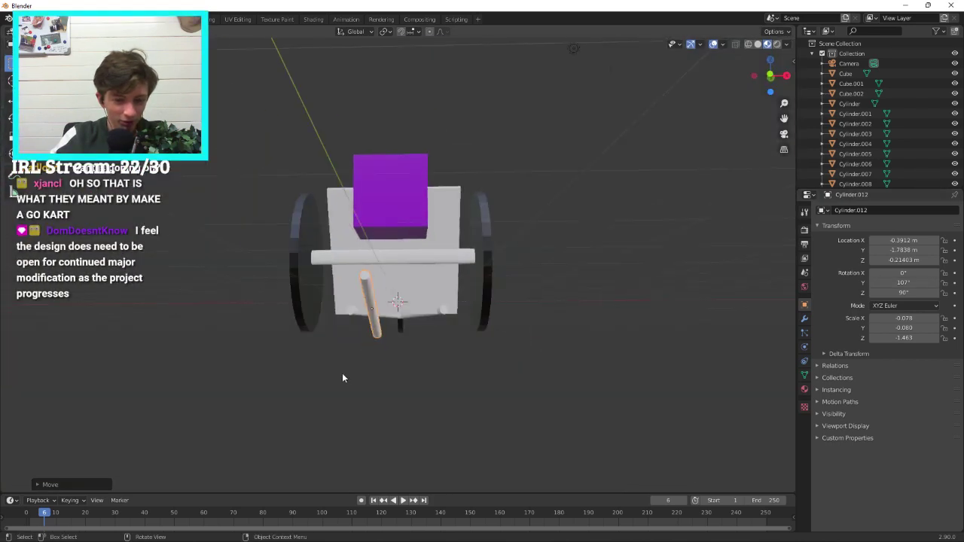
Move the tilted bar along X to about -0.83 m, toward the outer edge of the seat.
middle_click_drag(342, 376, 381, 307)
scroll(381, 306, "down", 6)
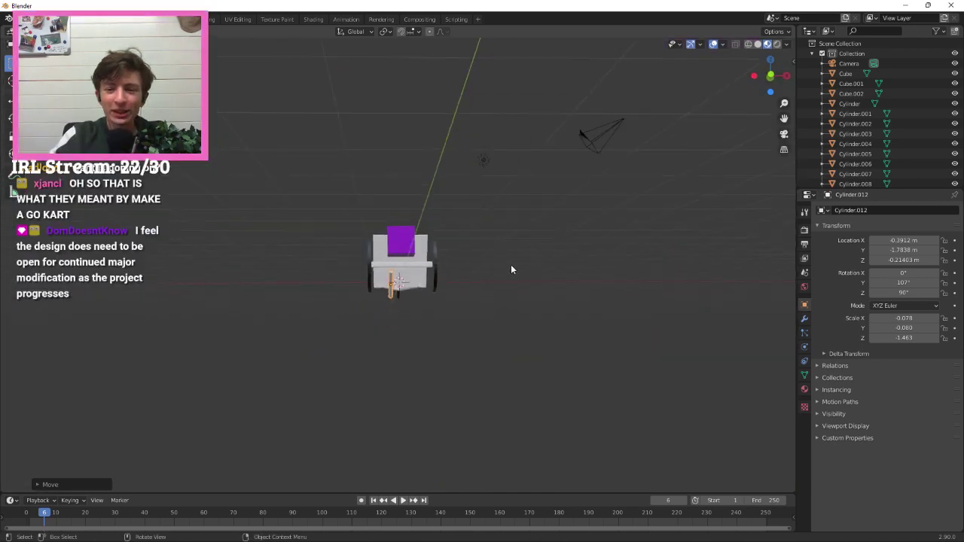
scroll(505, 273, "up", 5)
middle_click_drag(497, 280, 382, 334)
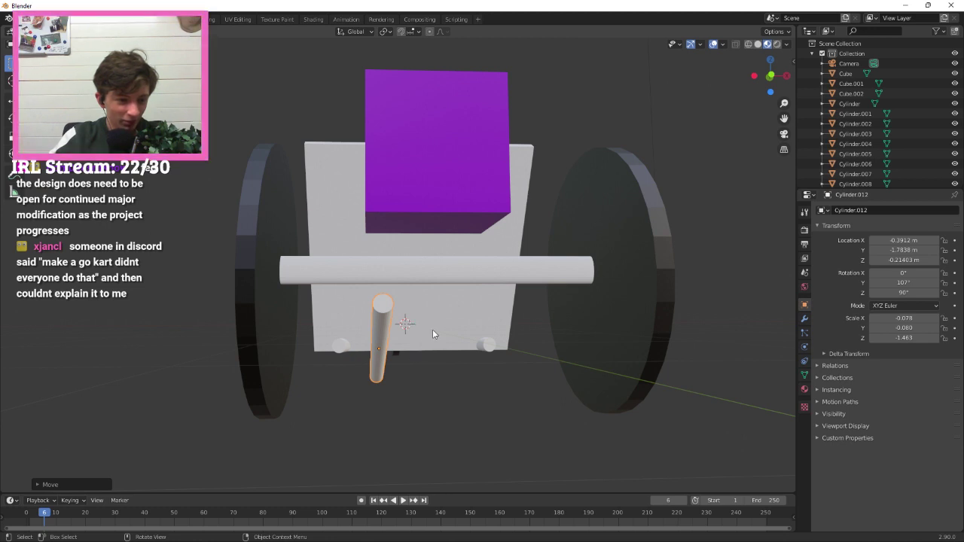
middle_click_drag(433, 334, 490, 220)
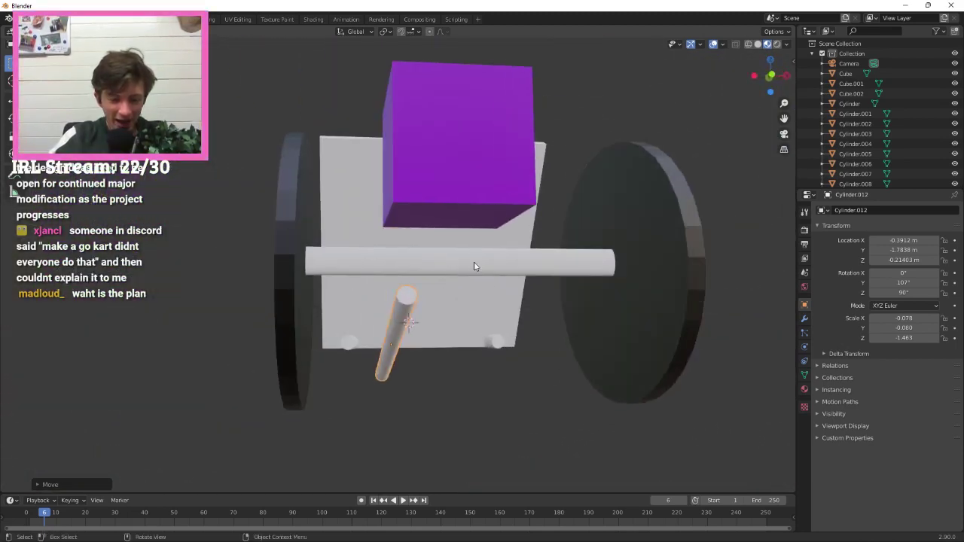
middle_click_drag(477, 296, 468, 296)
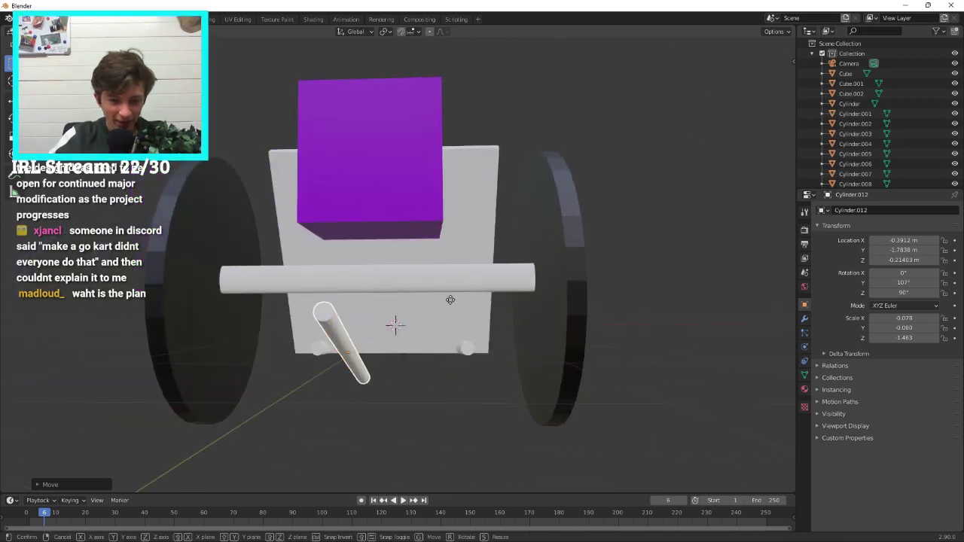
key("x")
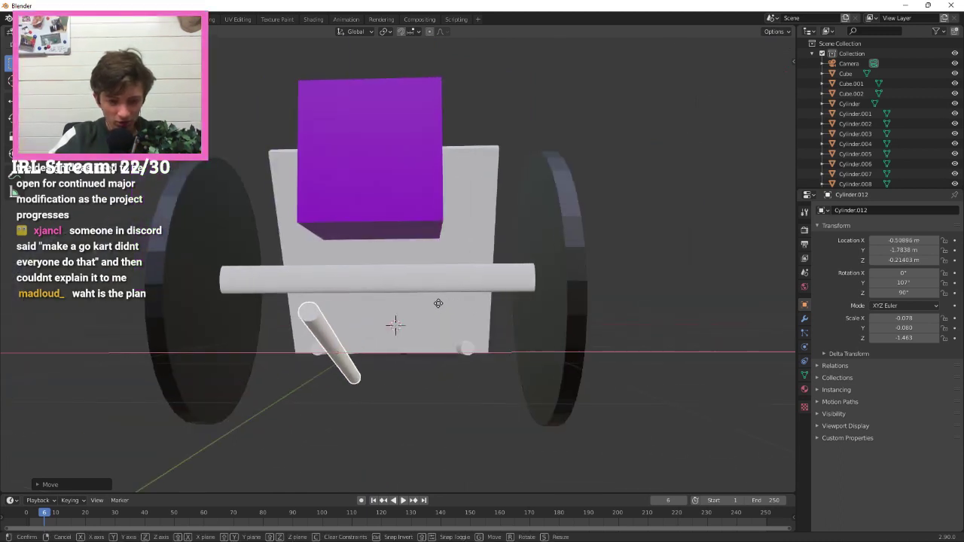
left_click(380, 301)
middle_click_drag(381, 301, 314, 322)
scroll(357, 328, "up", 2)
key("g")
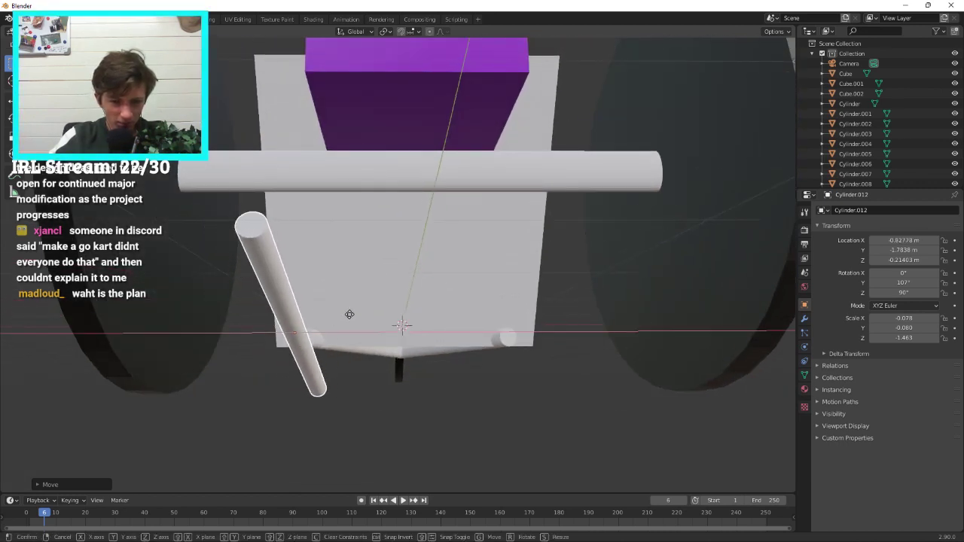
left_click(345, 320)
Move the tilted bar to about -2.22 m in Y and about 0.10 m in Z so it meets the rear axle.
mouse_move(370, 283)
middle_mouse_down()
mouse_move(435, 275)
mouse_move(370, 301)
mouse_move(371, 285)
middle_mouse_up()
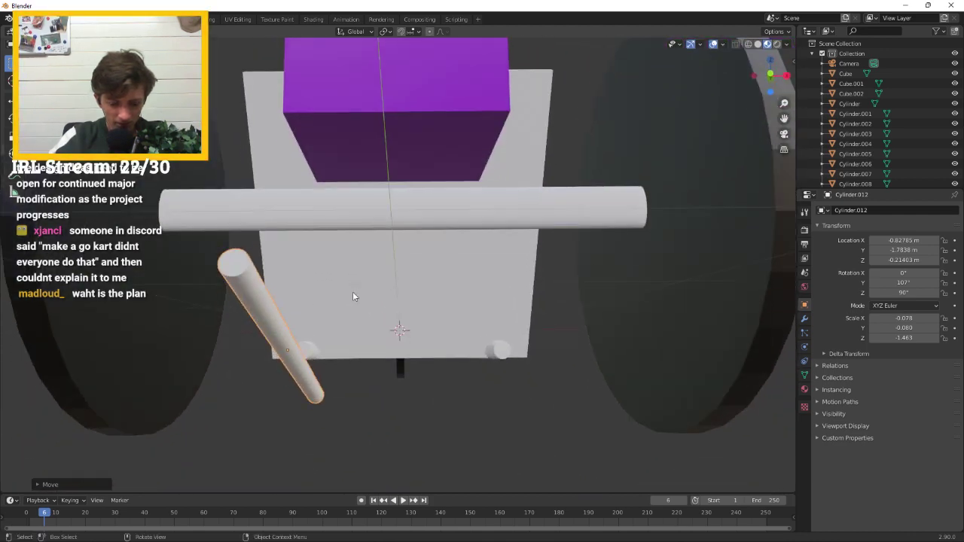
key("g")
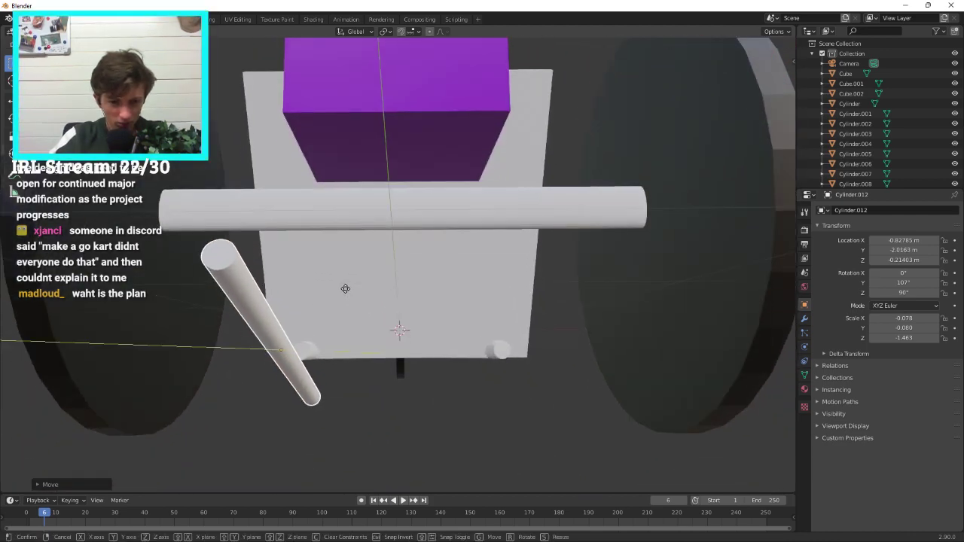
left_click(338, 282)
middle_click_drag(338, 282, 358, 291)
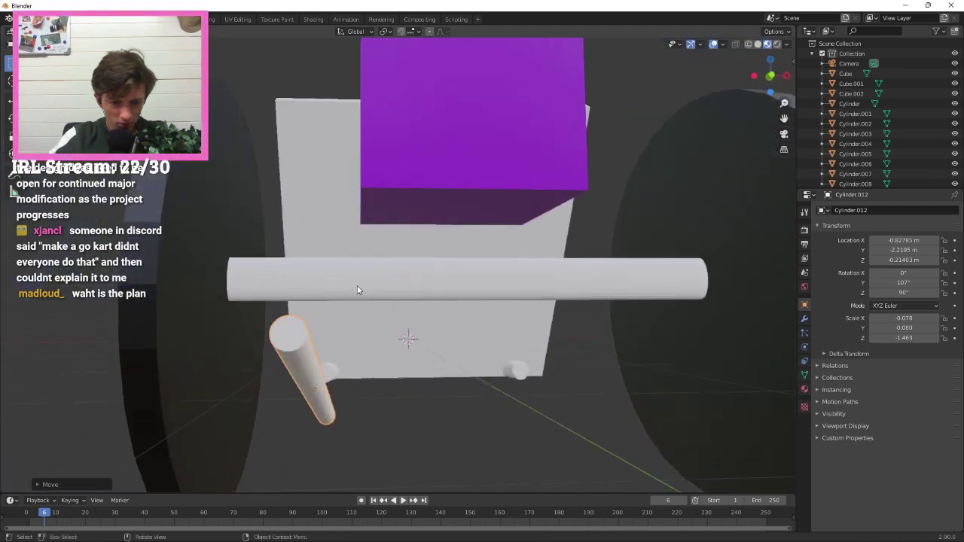
key("z")
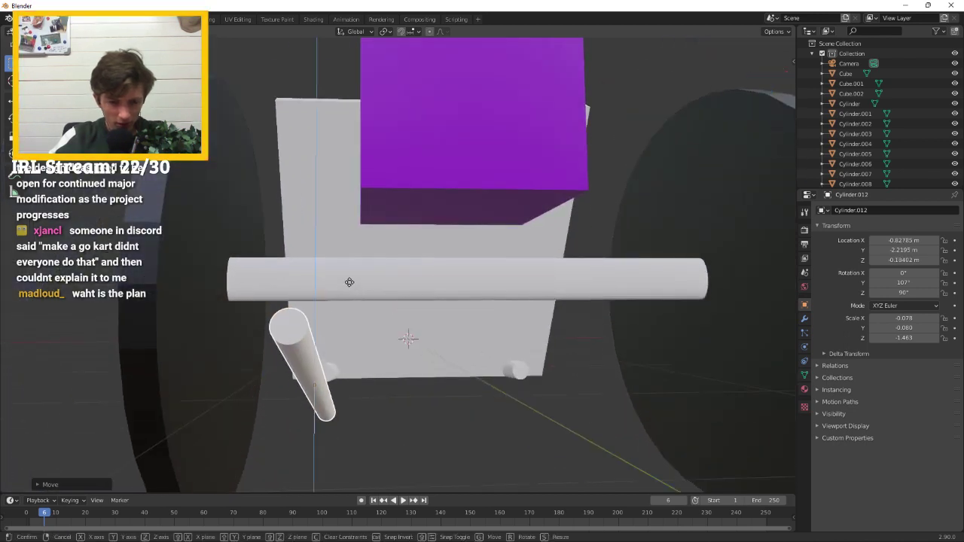
left_click(346, 239)
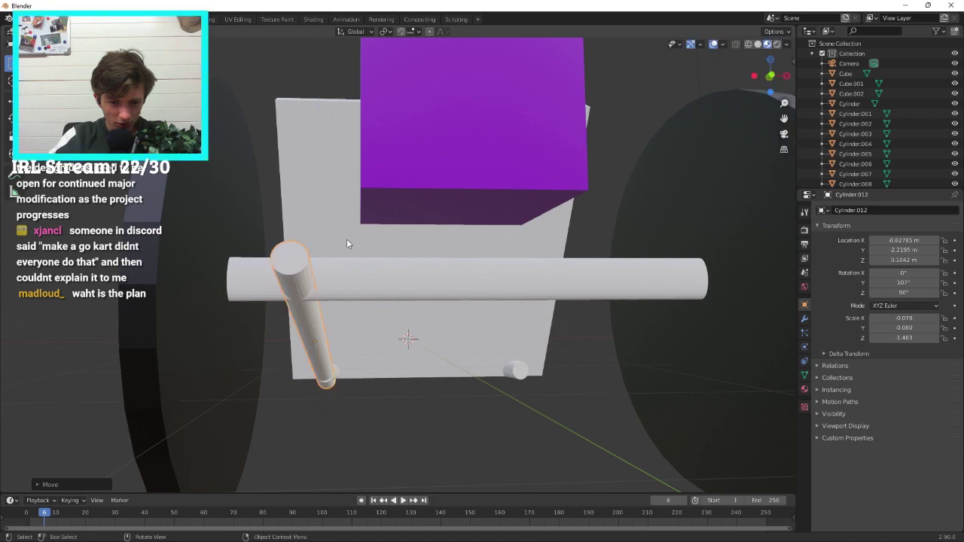
middle_click_drag(346, 239, 415, 261)
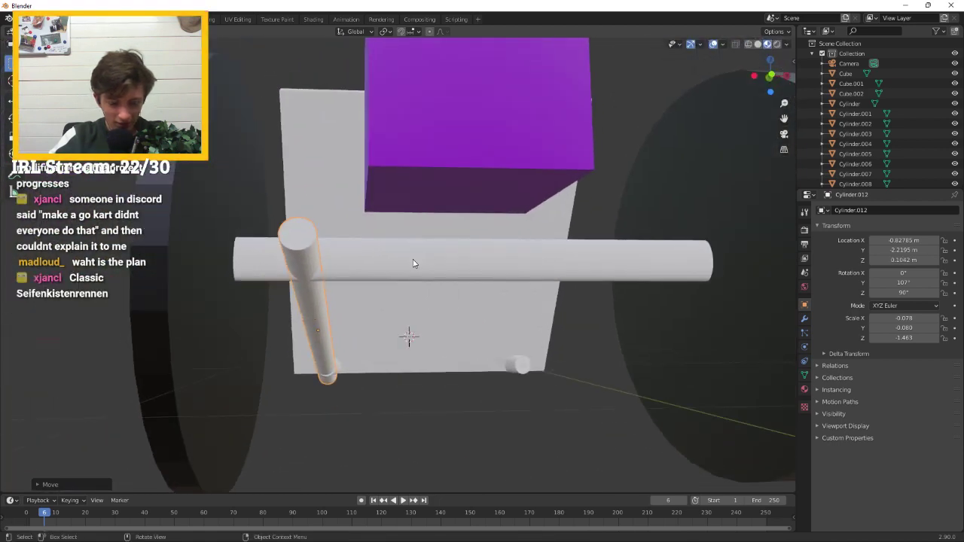
Duplicate the tilted bar and move the copy along X to join the other V frame bar's end to the rear axle.
left_click(413, 259)
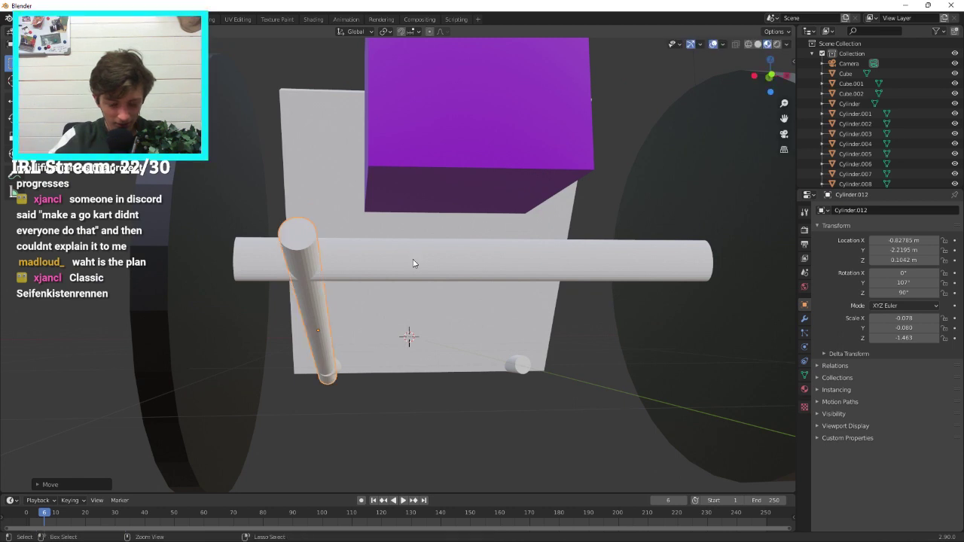
key("ctrl+c")
key("ctrl+v")
key("g")
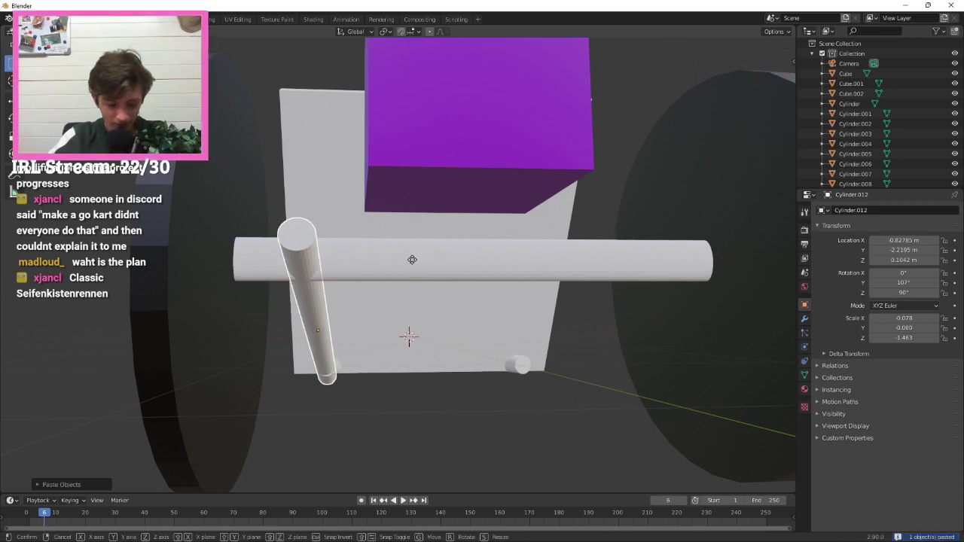
key("x")
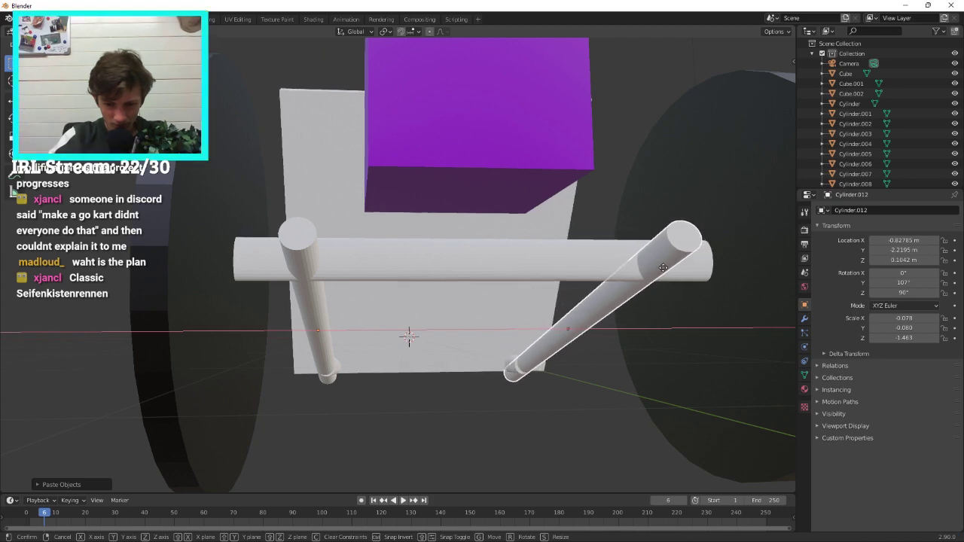
left_click(662, 269)
middle_click_drag(662, 269, 279, 404)
scroll(473, 229, "down", 4)
scroll(490, 241, "up", 4)
scroll(316, 216, "up", 5)
scroll(281, 407, "down", 3)
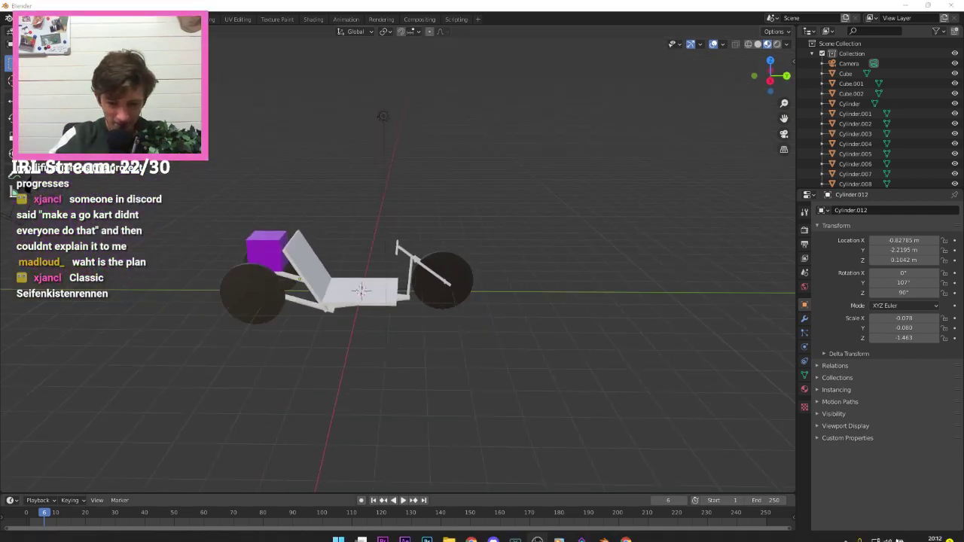
Switch to the web browser, search images for "Seifenkistenrennen" and open the photo of the Hohberg race.
left_click(626, 533)
left_click(343, 26)
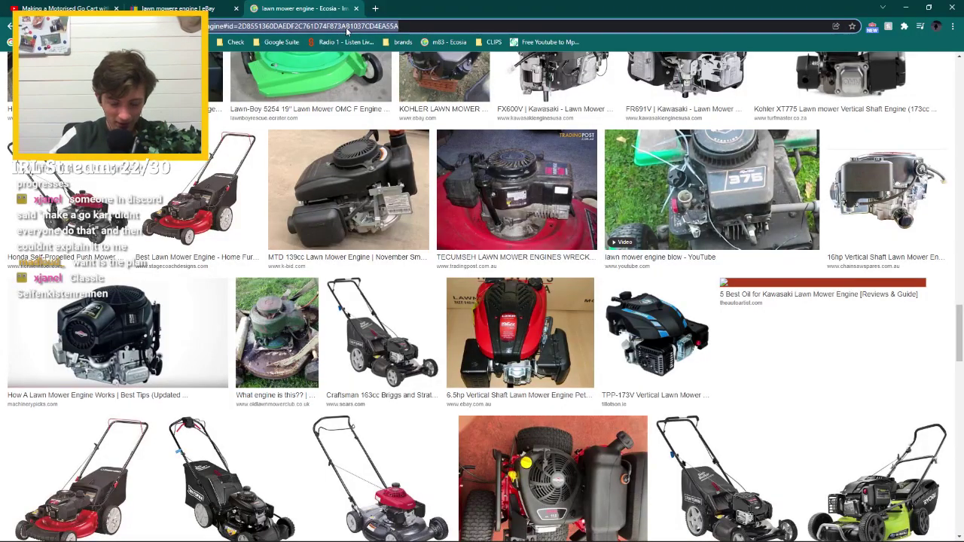
key("alt+Tab")
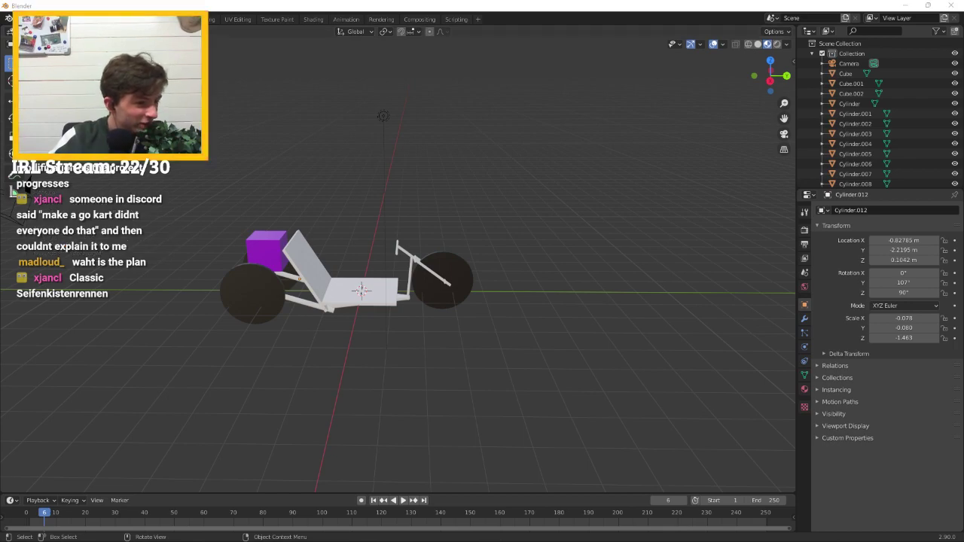
key("alt+Tab")
left_click(465, 187)
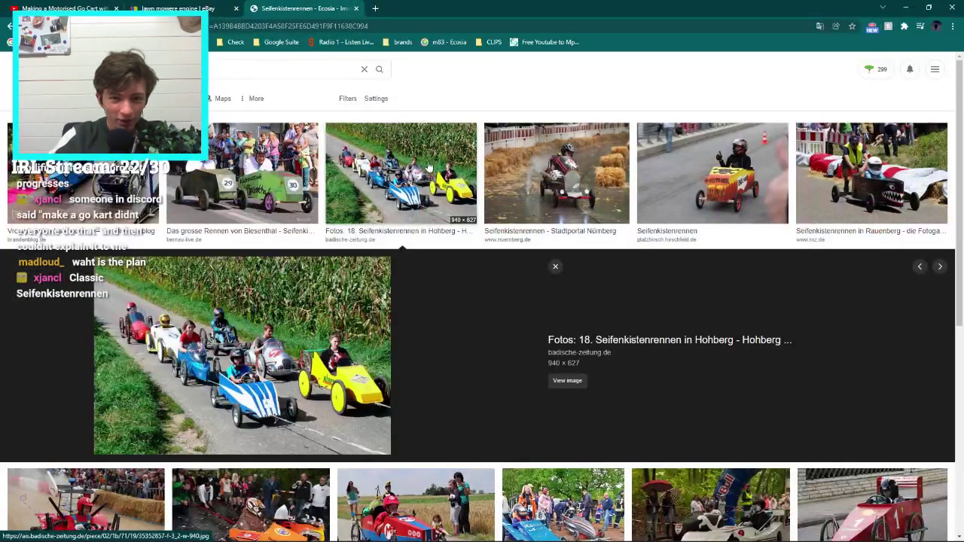
Browse the Seifenkistenrennen image results for soapbox vehicle designs and return to Blender.
scroll(456, 196, "down", 10)
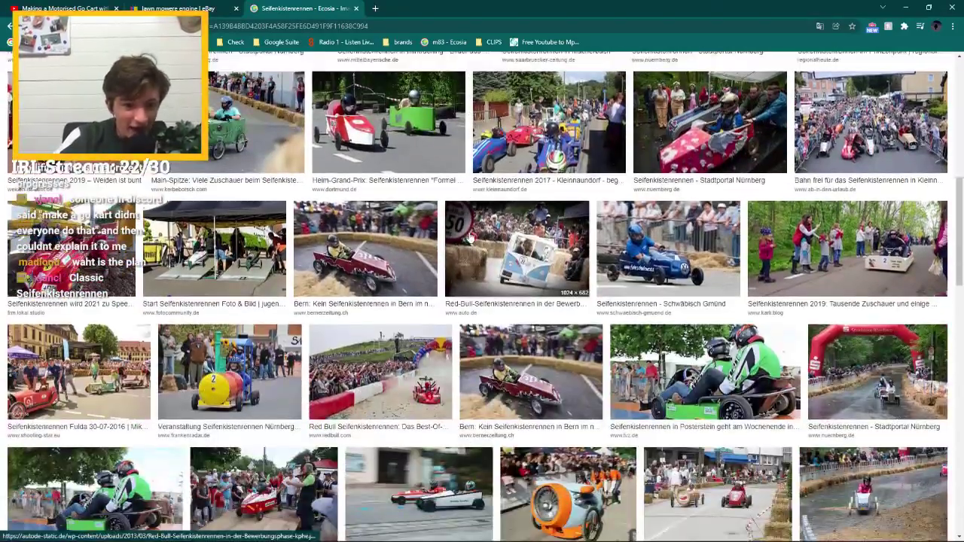
scroll(399, 256, "down", 5)
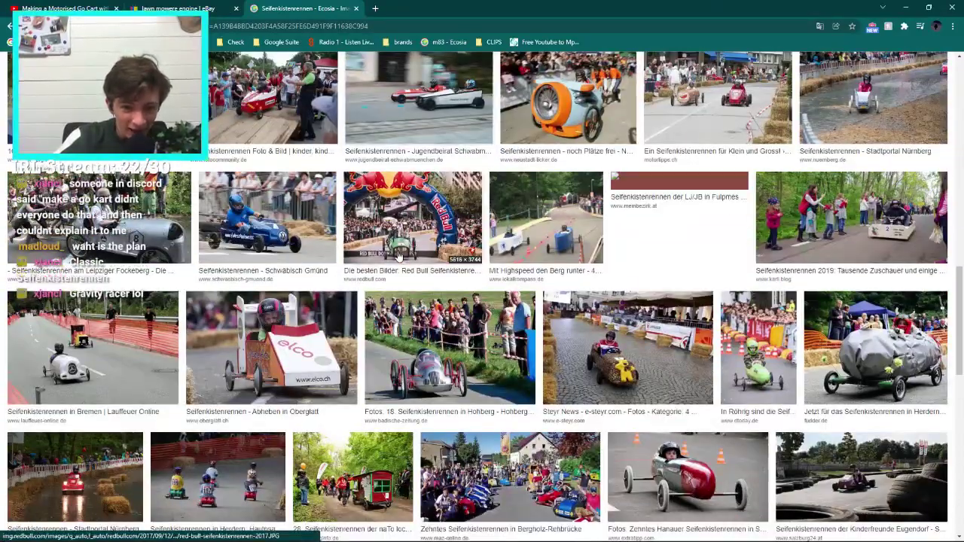
scroll(399, 256, "down", 6)
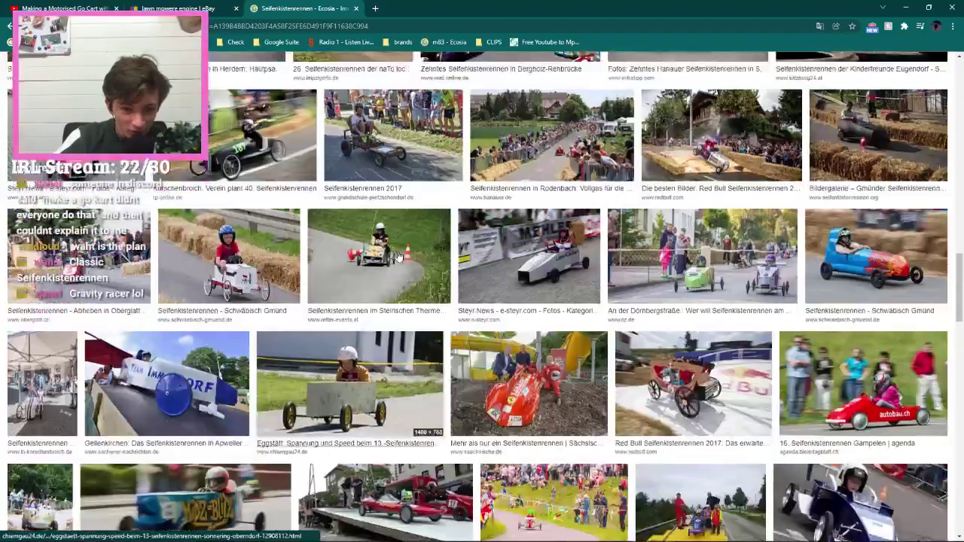
scroll(400, 256, "down", 8)
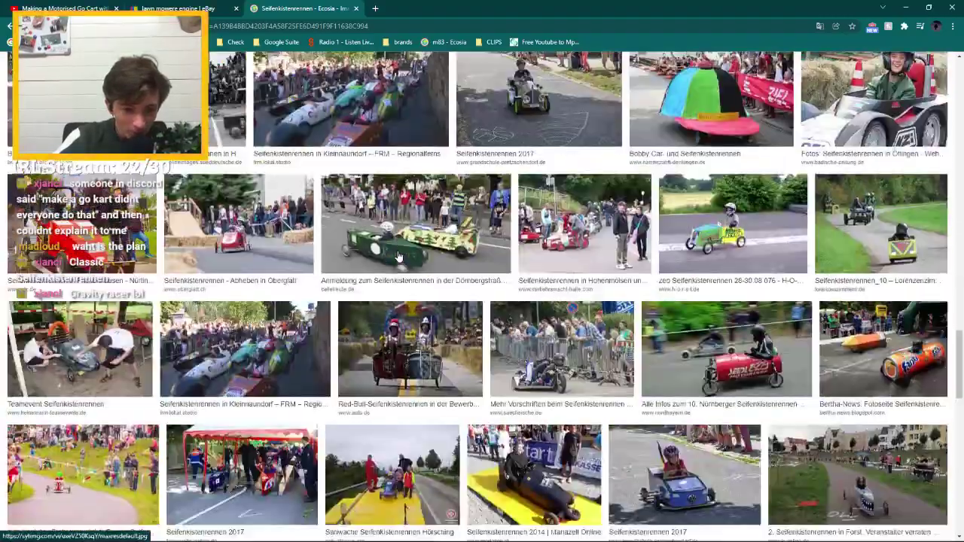
scroll(400, 256, "down", 4)
scroll(398, 257, "down", 3)
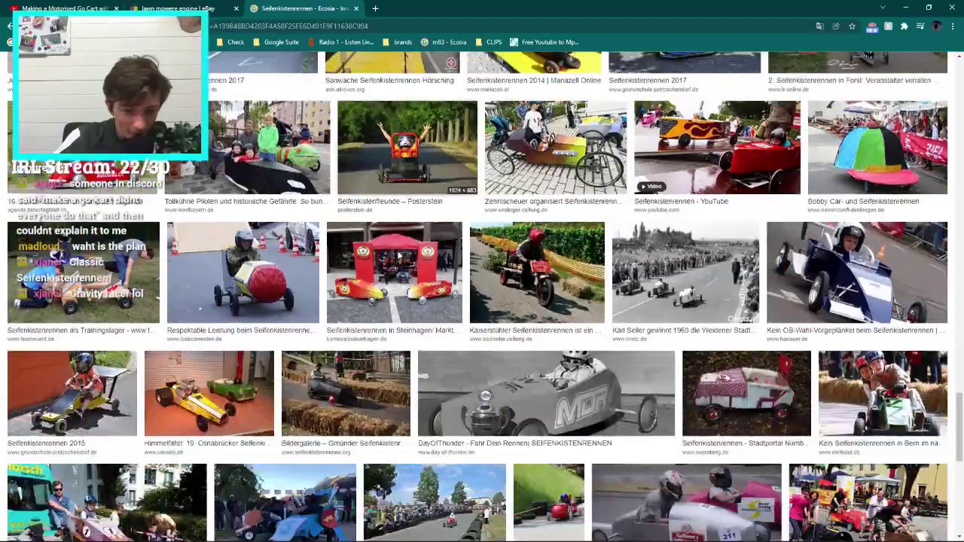
scroll(398, 256, "down", 1)
scroll(399, 257, "down", 4)
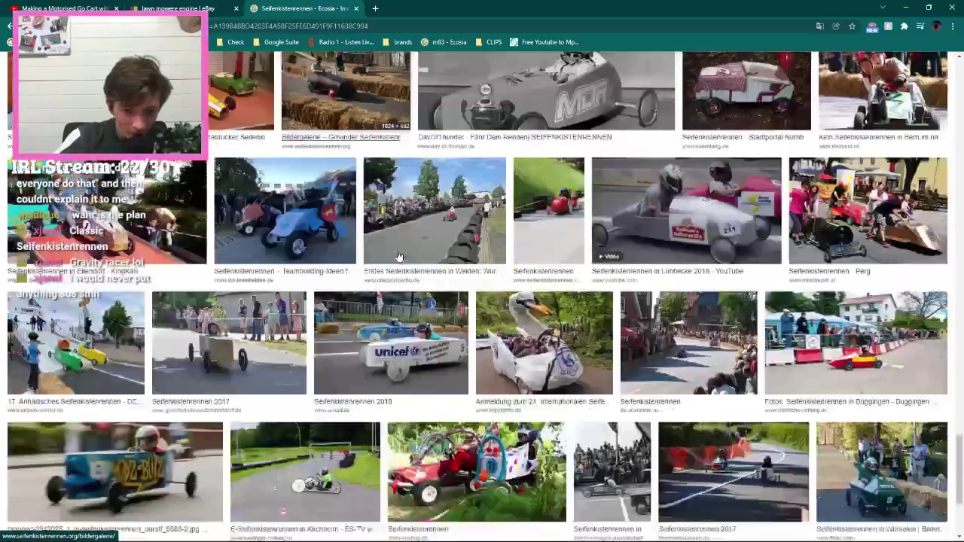
scroll(398, 256, "up", 15)
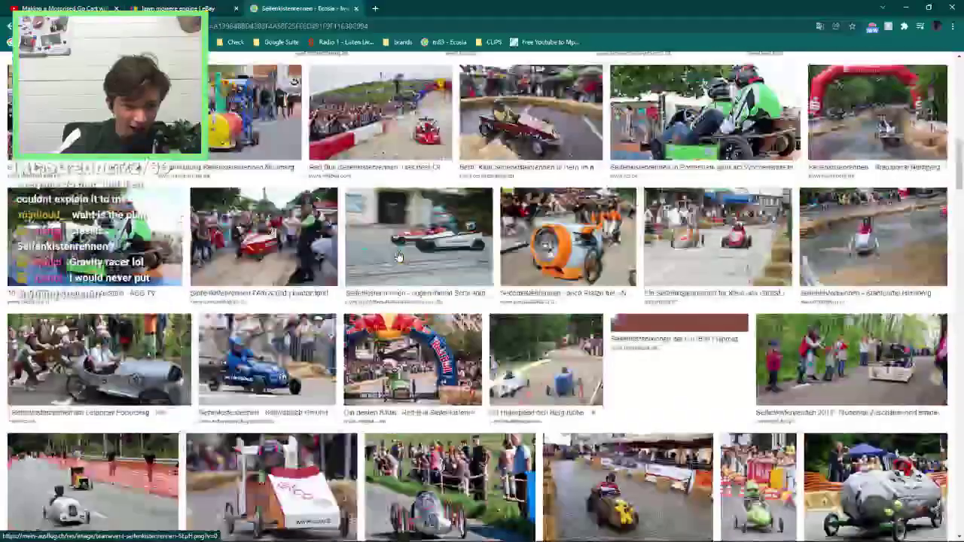
scroll(399, 256, "up", 3)
left_click(399, 256)
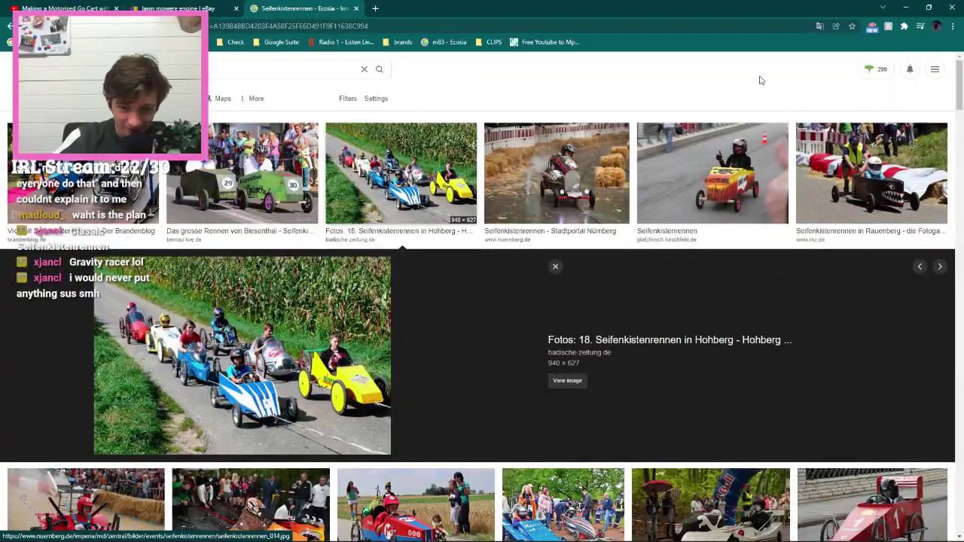
left_click(906, 8)
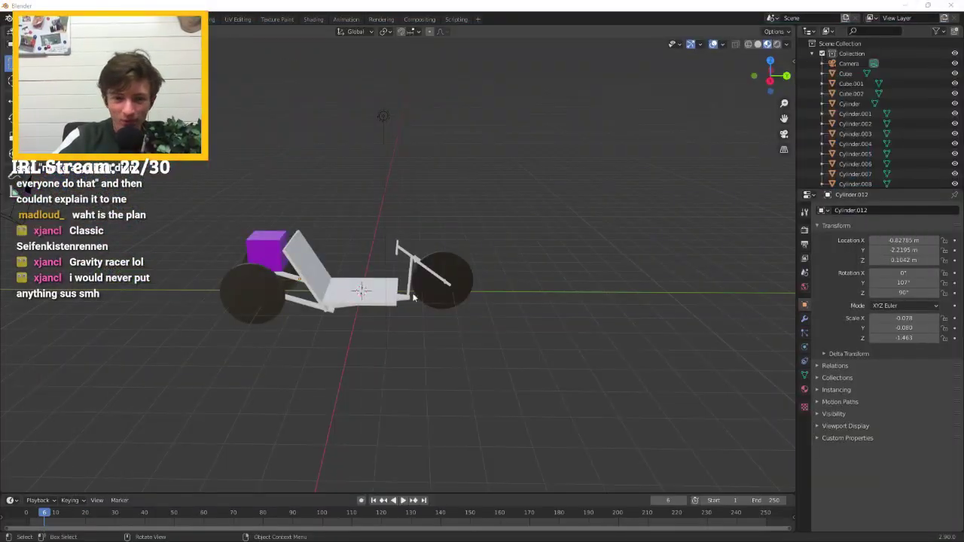
Examine the whole three-wheeled vehicle and its new rear bars from the side, rear and above.
middle_click_drag(442, 217, 172, 234)
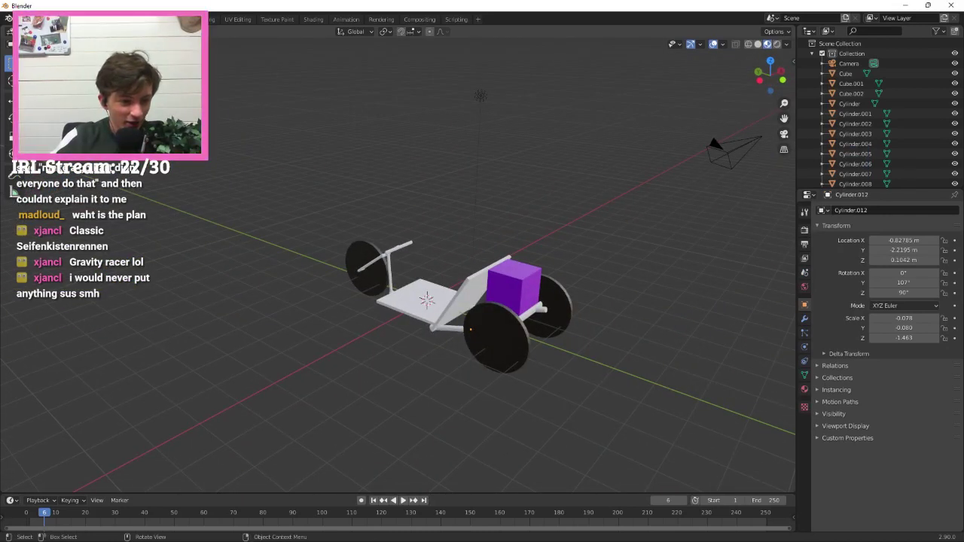
middle_click_drag(520, 258, 524, 196)
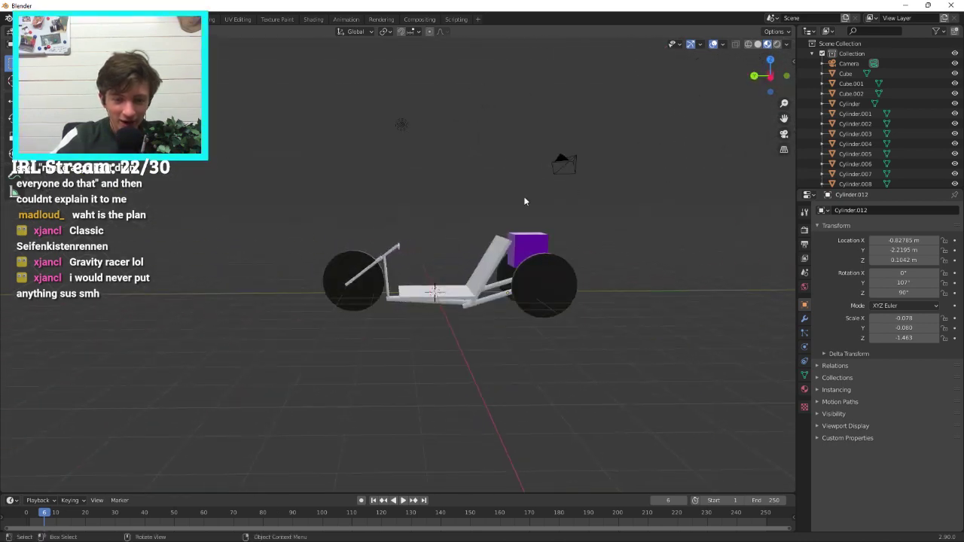
scroll(420, 235, "up", 6)
scroll(420, 238, "down", 5)
middle_click_drag(430, 226, 342, 279)
scroll(303, 334, "up", 5)
scroll(304, 334, "down", 5)
Select the purple box behind the seat and view the vehicle through the scene camera.
left_click(408, 327)
scroll(443, 296, "down", 8)
scroll(464, 288, "up", 5)
key("KP_0")
scroll(380, 257, "down", 2)
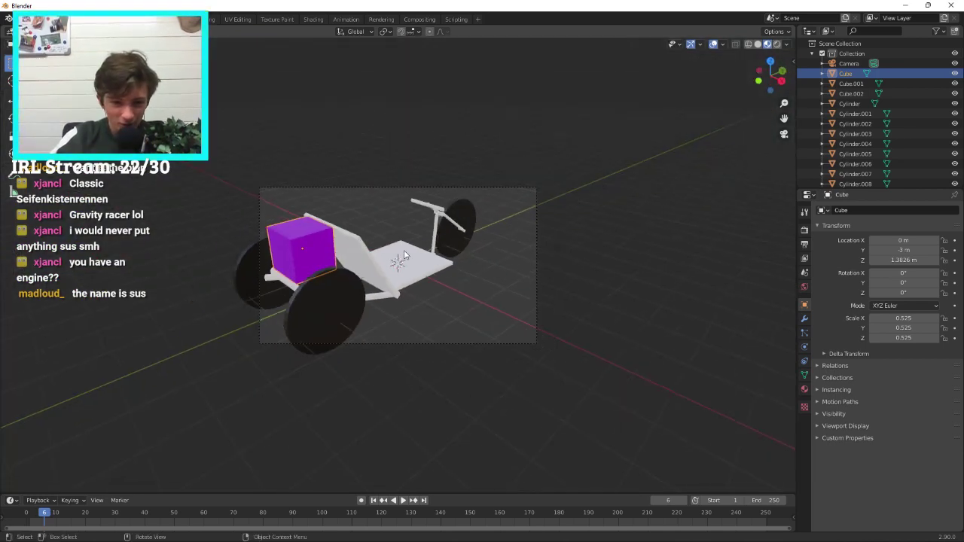
Lock the camera to the view and reframe the vehicle from its front side within the camera frame.
scroll(407, 250, "up", 3)
scroll(407, 251, "up", 1)
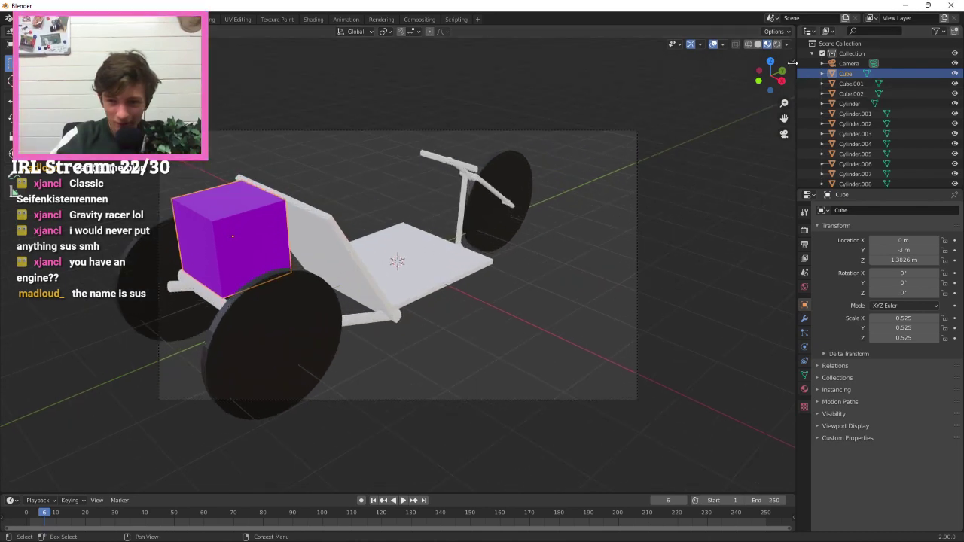
key("n")
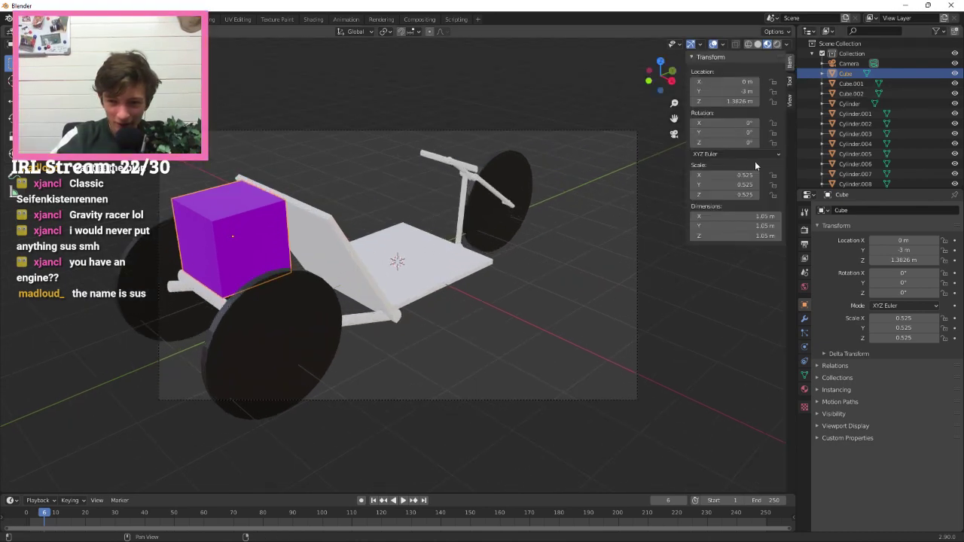
left_click(790, 97)
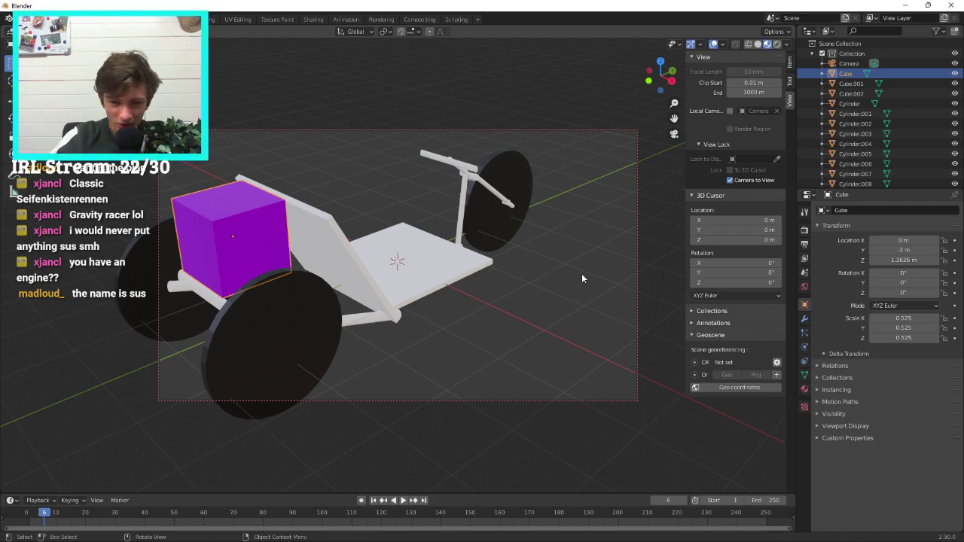
middle_click_drag(582, 279, 469, 253)
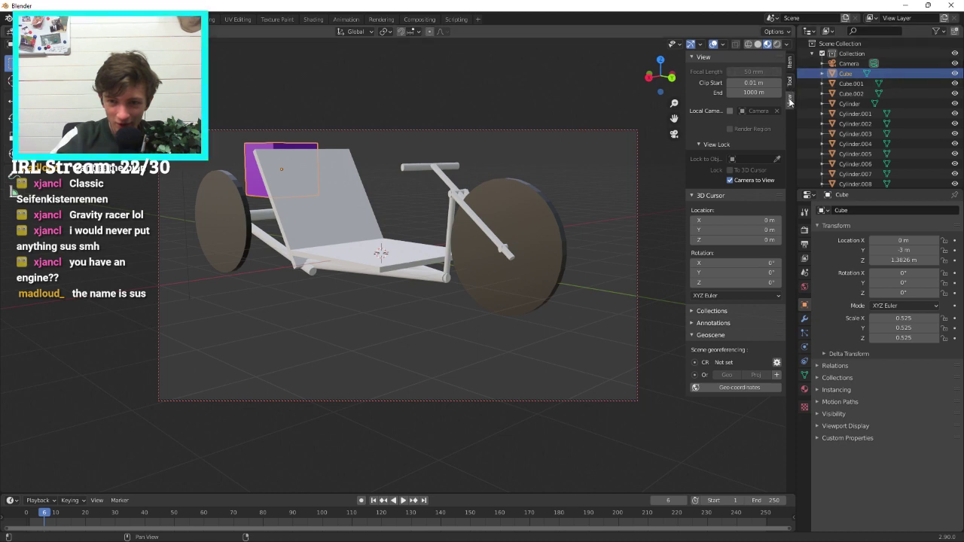
left_click_drag(674, 118, 681, 159)
left_click(445, 192)
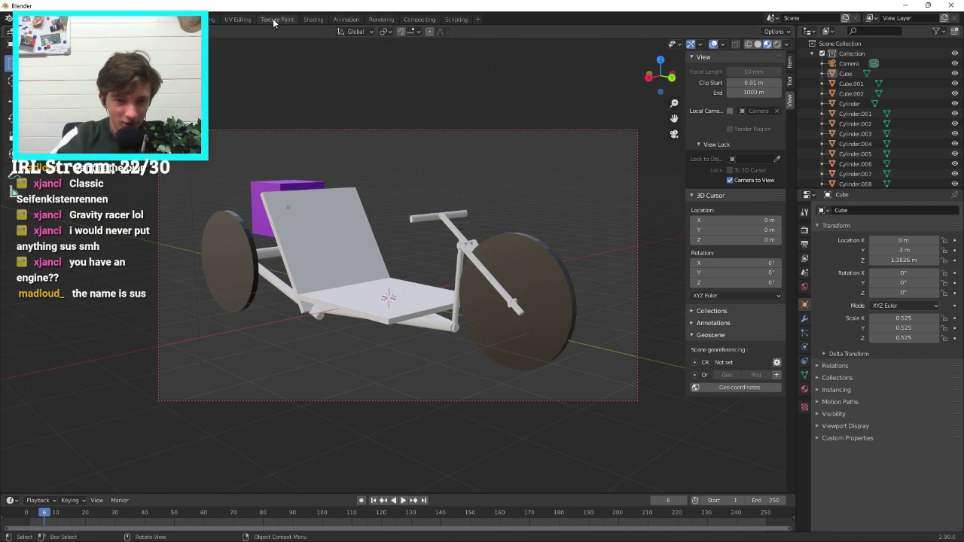
In the Shading workspace, give the handlebar crossbar a new material with a red base color.
left_click(313, 19)
middle_click_drag(575, 175, 524, 179)
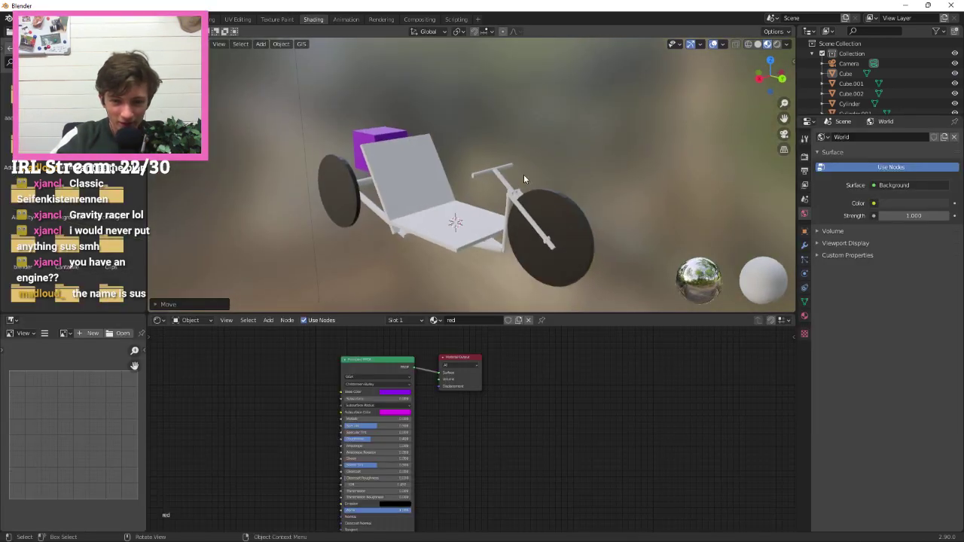
left_click(484, 178)
key("KP_0")
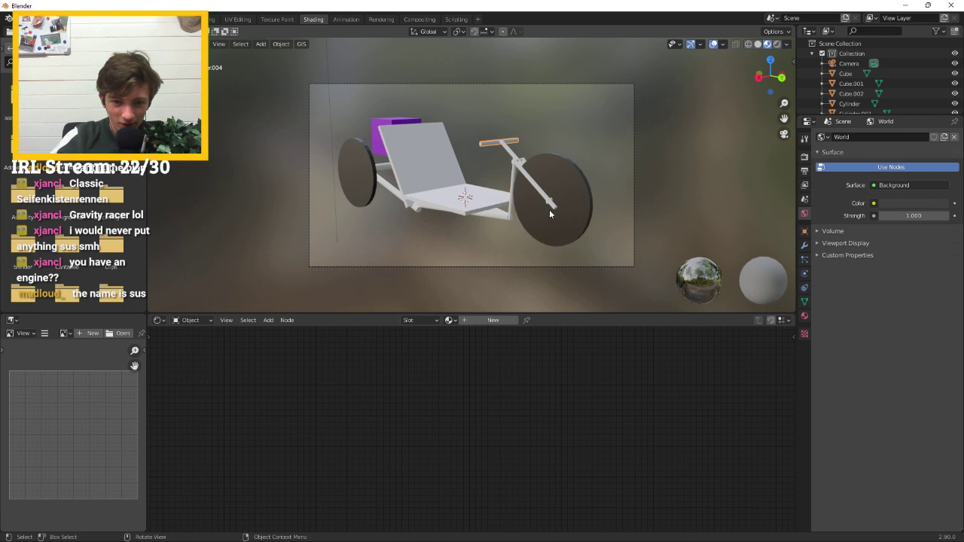
left_click(483, 320)
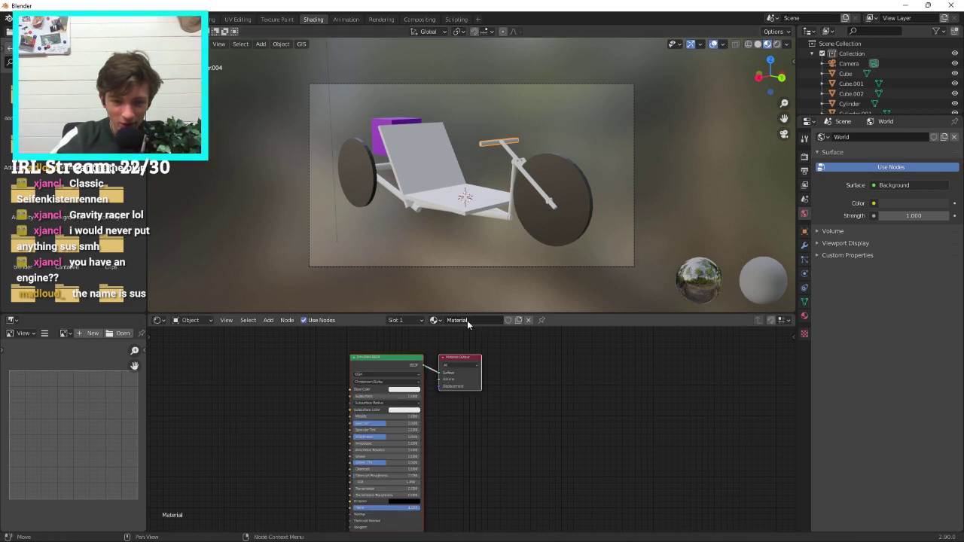
left_click(397, 390)
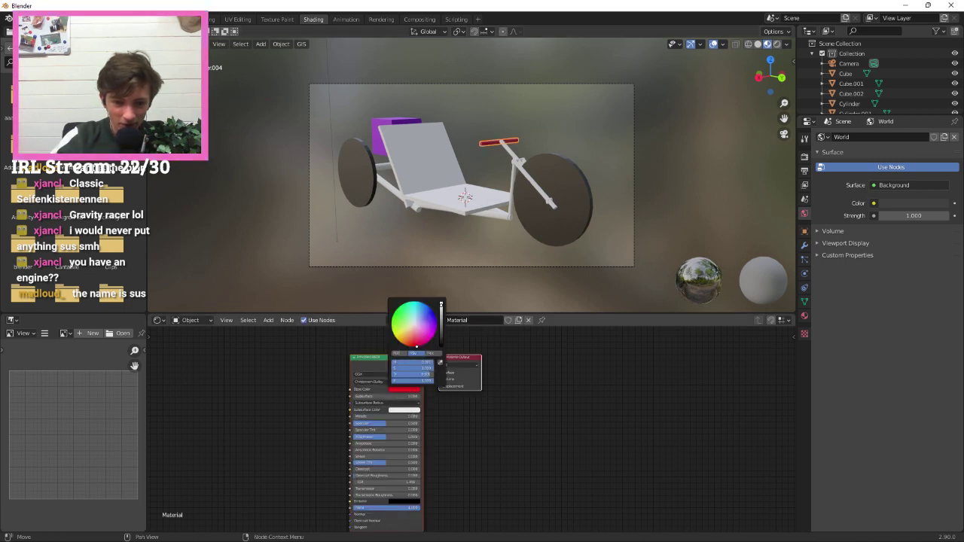
Assign the existing red material "Material" to the steering stem below the handlebar.
left_click(510, 160)
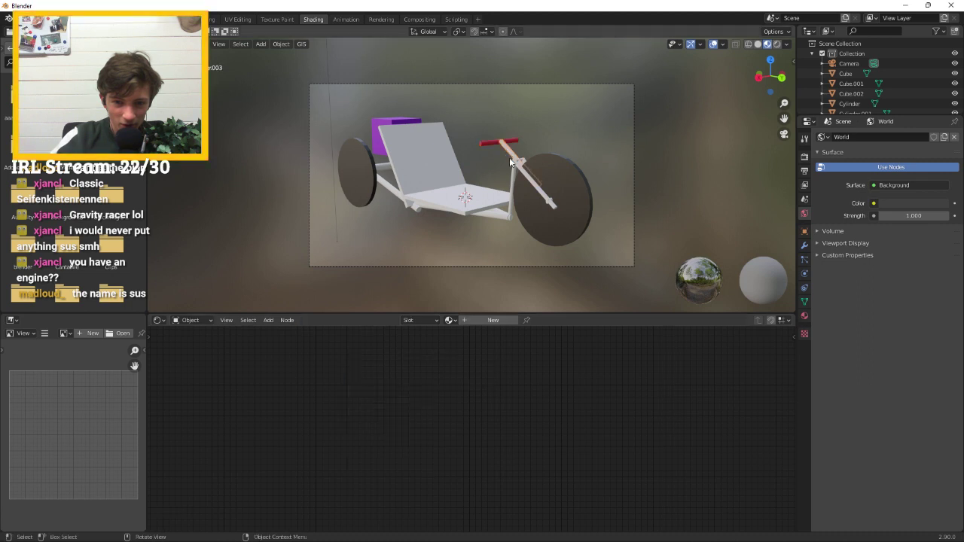
left_click(492, 320)
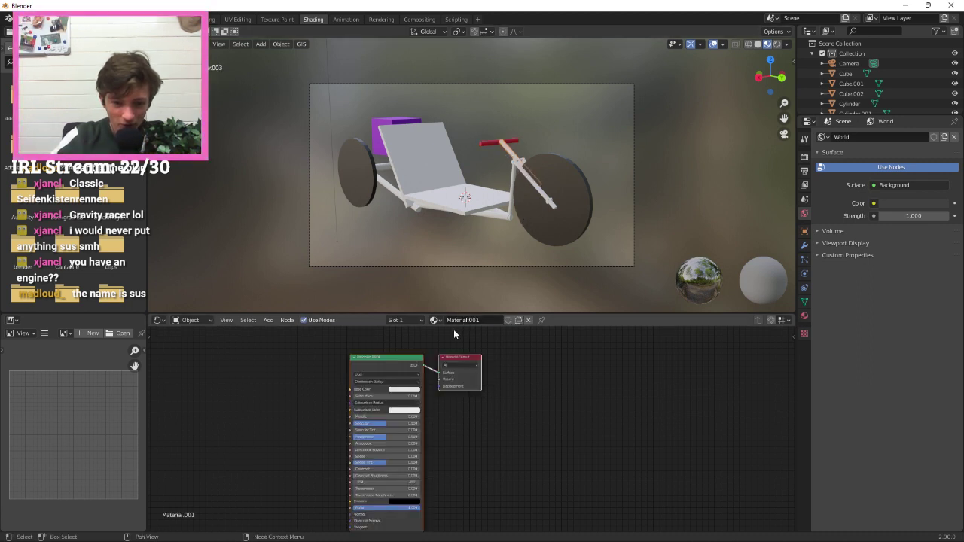
double_click(474, 320)
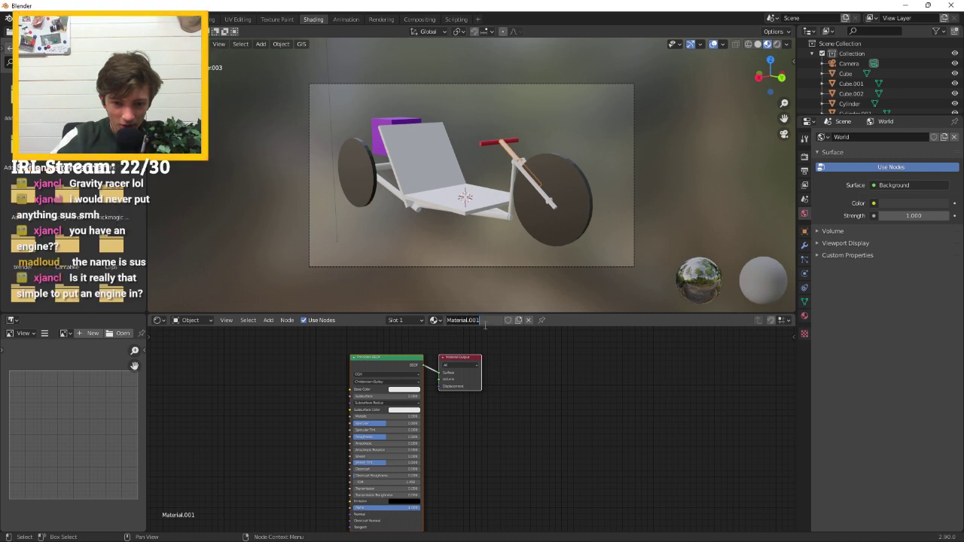
left_click(439, 321)
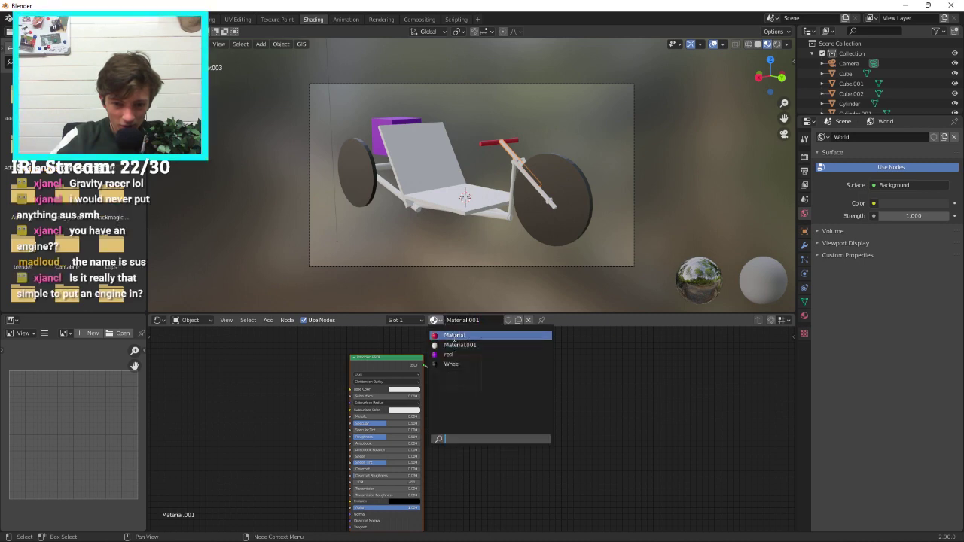
left_click(453, 336)
Select the frame tubes from the front fork to the rear axle together and assign "Material" with the rear axle active.
left_click(529, 184)
middle_click_drag(624, 153, 484, 202)
left_click(479, 203)
left_click(493, 270)
middle_click_drag(493, 270, 301, 155)
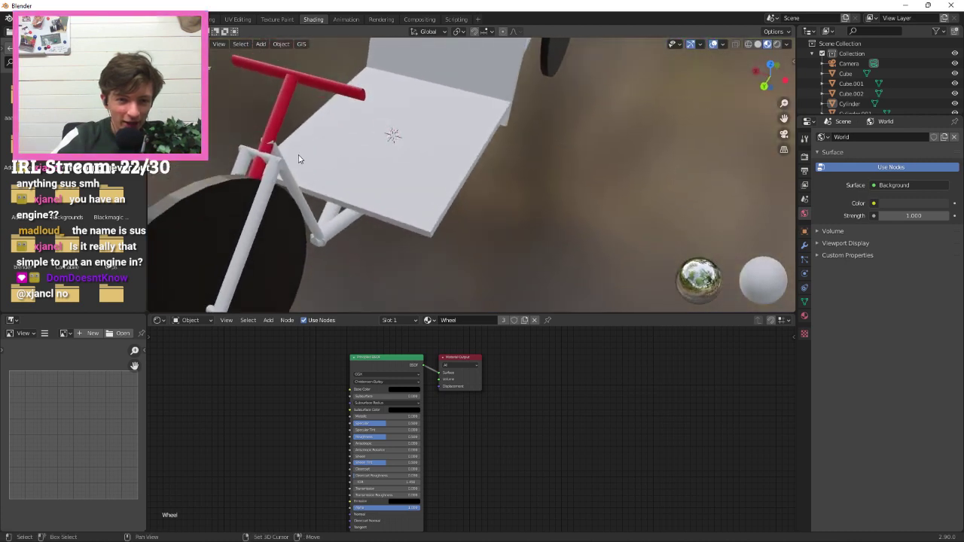
left_click(284, 166)
left_click(273, 176)
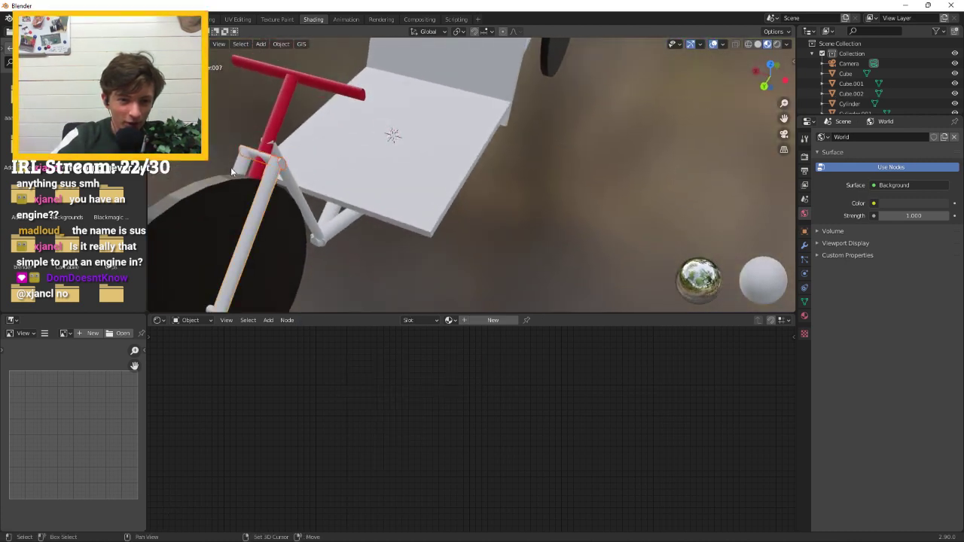
left_click(295, 191, "shift")
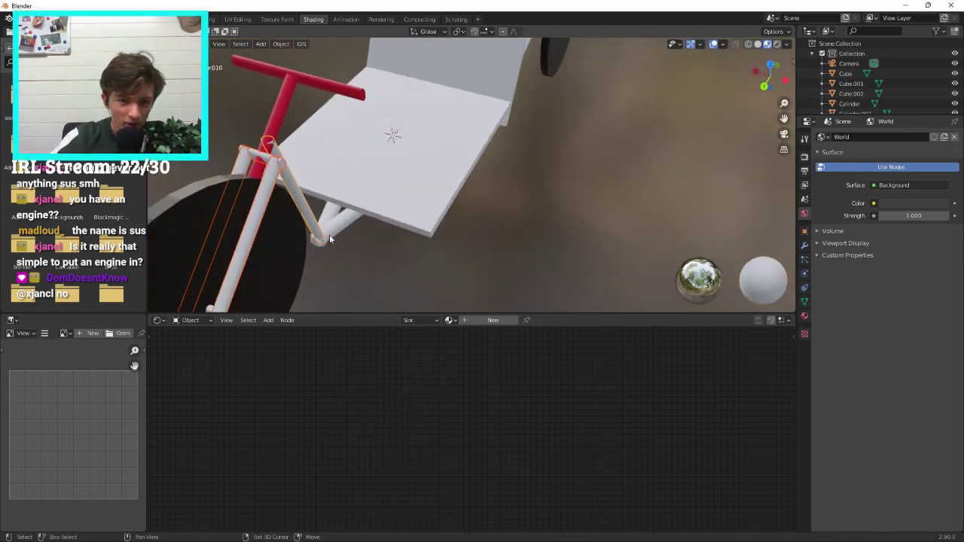
middle_click_drag(367, 286, 342, 251)
left_click(196, 212, "shift")
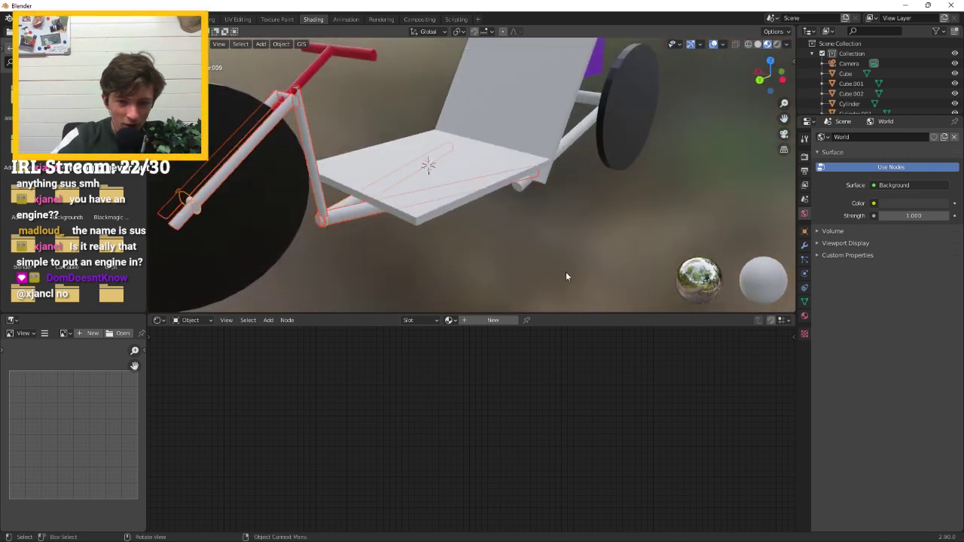
middle_click_drag(566, 273, 525, 239)
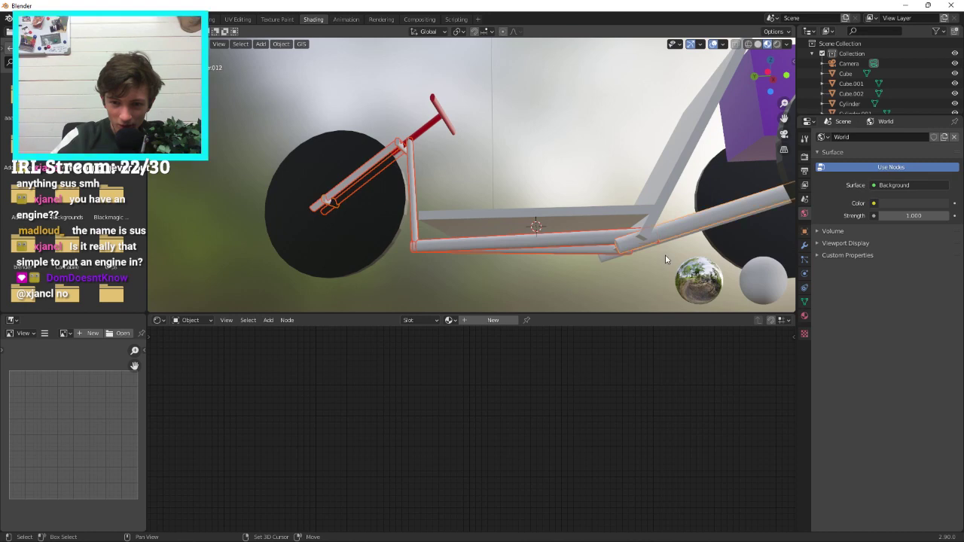
middle_click_drag(703, 248, 609, 241)
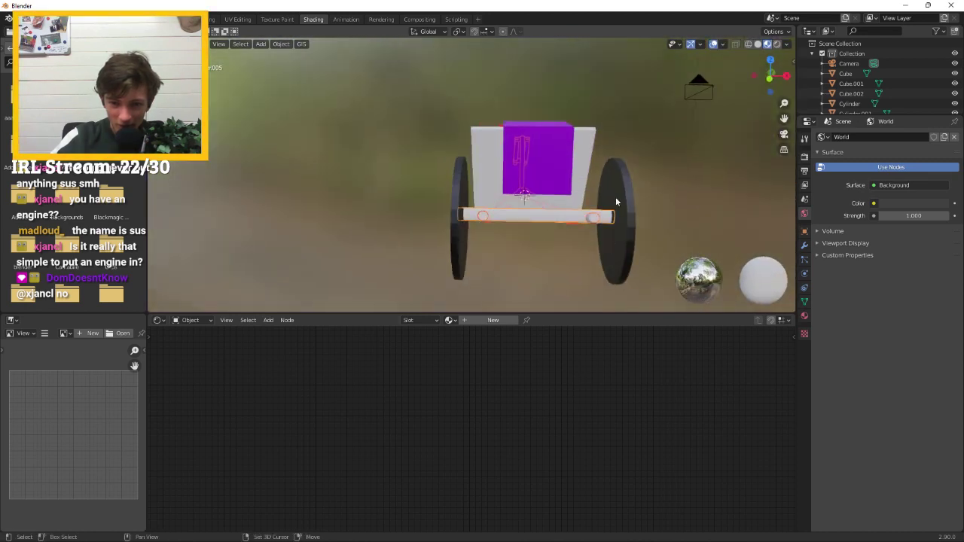
middle_click_drag(615, 197, 552, 197)
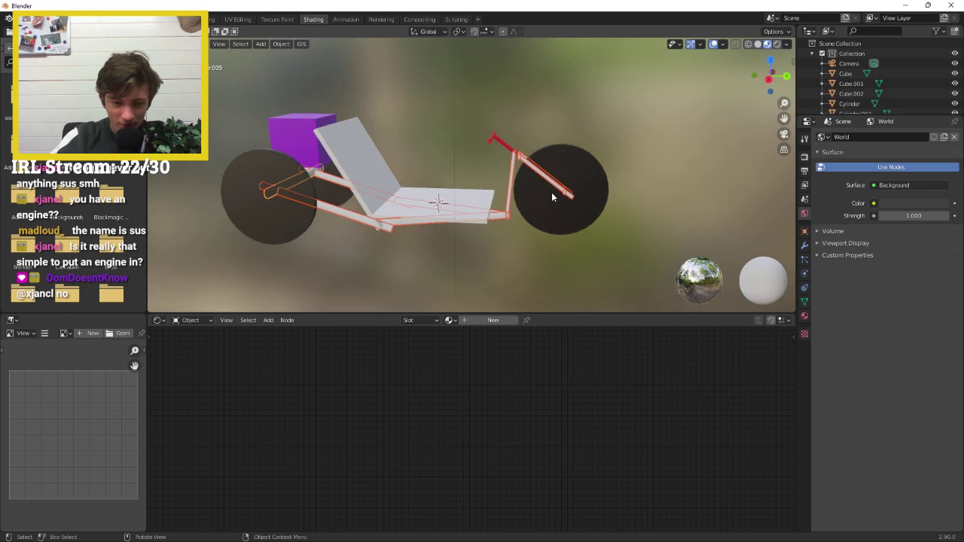
left_click(451, 321)
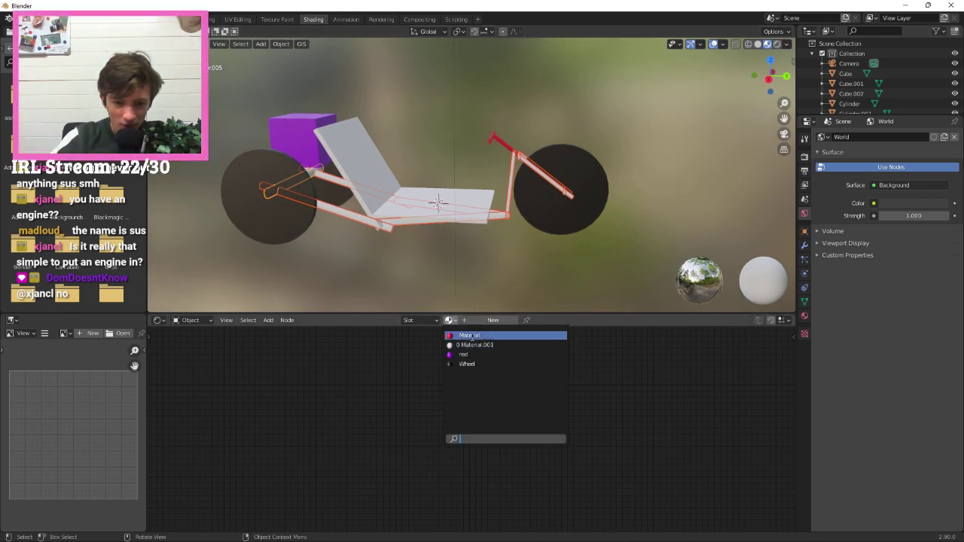
left_click(470, 336)
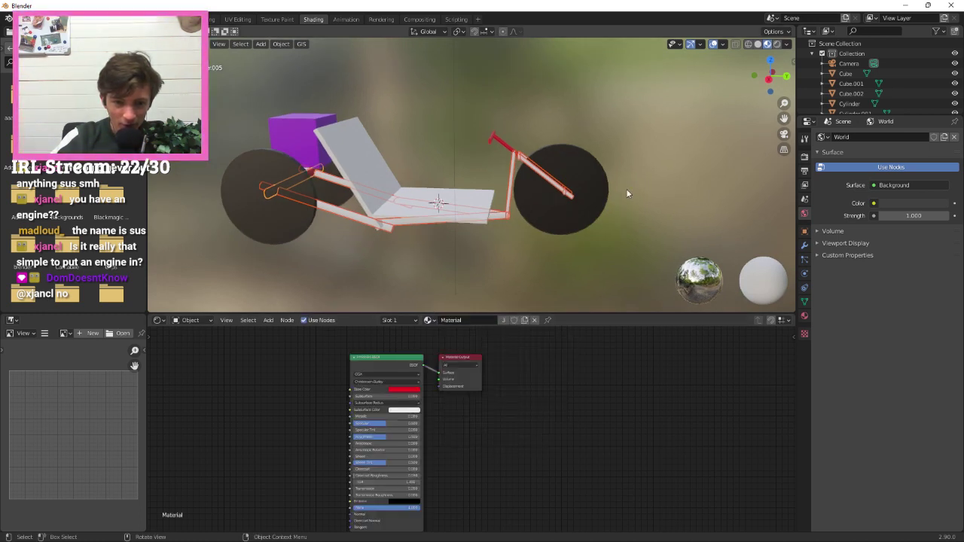
Assign the red material "Material" to both side bars running from the seat to the rear axle.
left_click(330, 211)
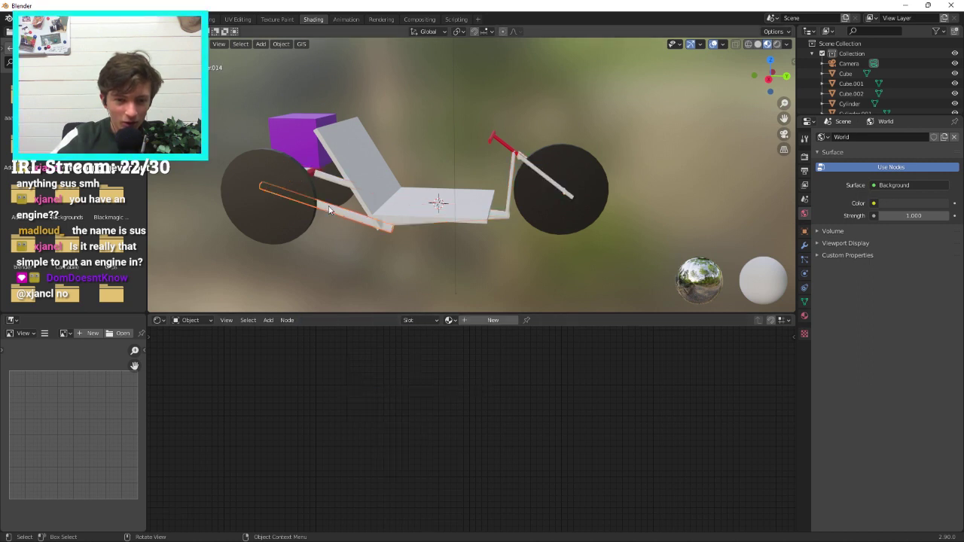
left_click(449, 320)
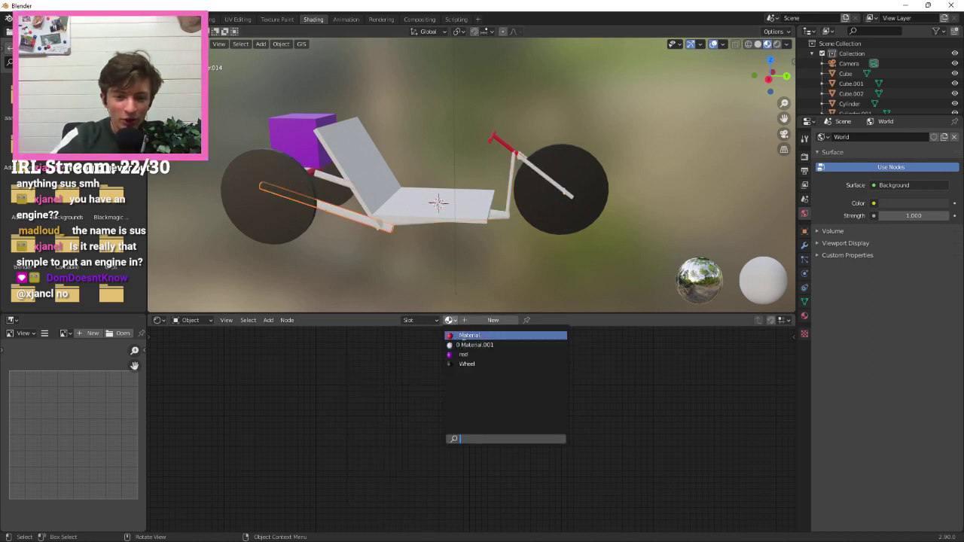
left_click(463, 334)
left_click(329, 181)
left_click(449, 321)
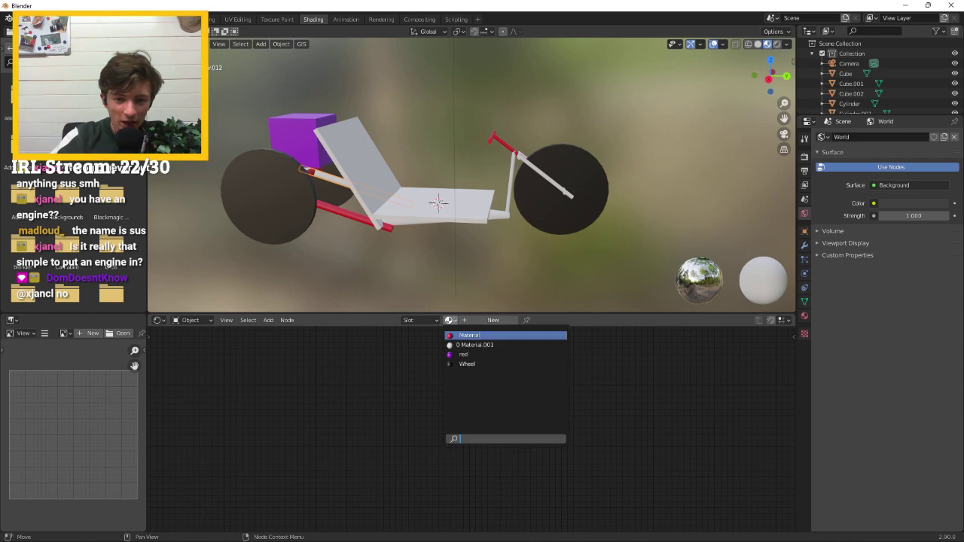
left_click(468, 336)
Assign the red material "Material" to the two V-shaped bars under the seat.
middle_click_drag(520, 241, 488, 154)
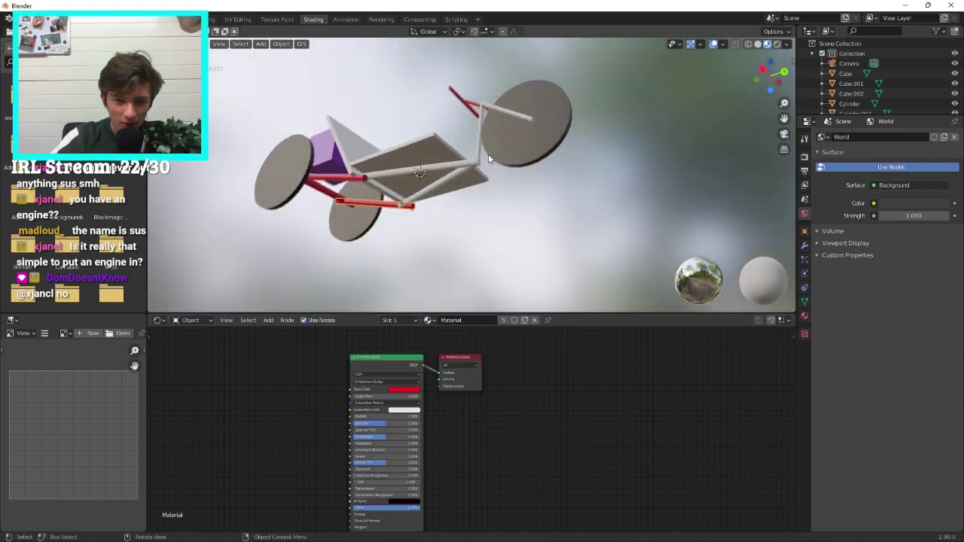
left_click(404, 171)
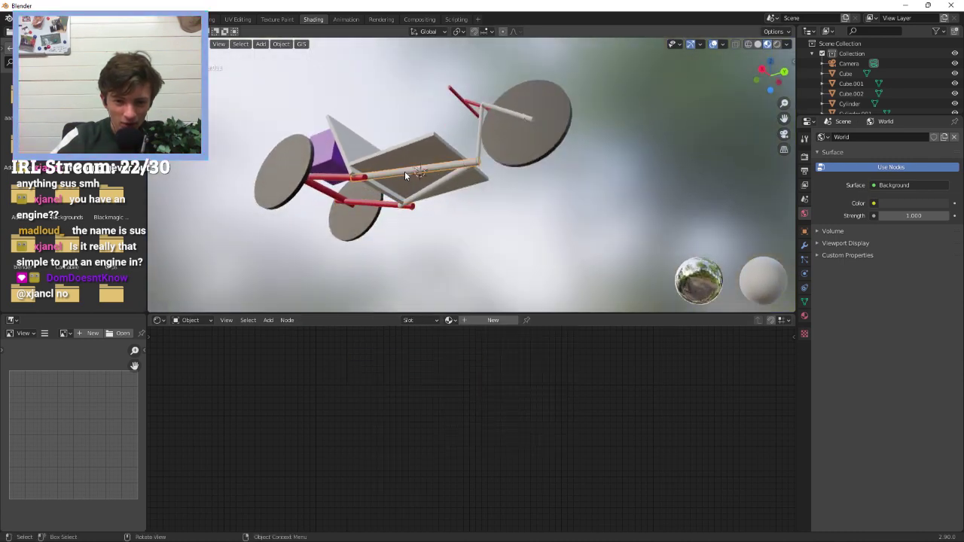
left_click(449, 320)
left_click(467, 335)
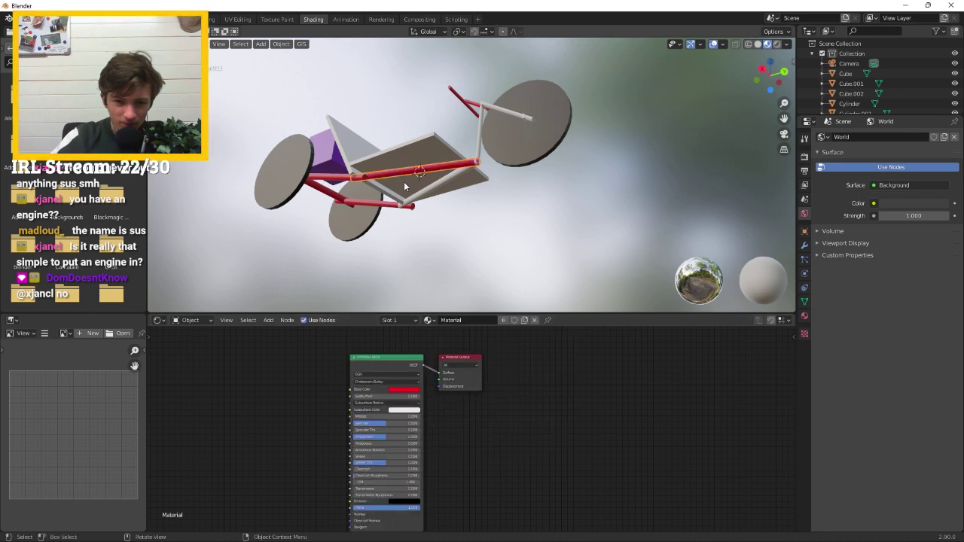
left_click(417, 198)
left_click(449, 320)
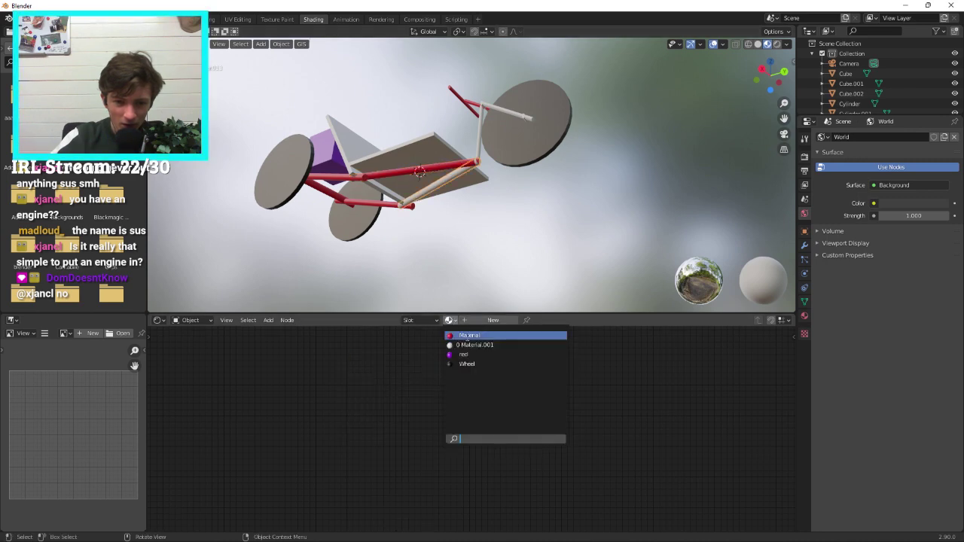
left_click(467, 336)
Assign the red material "Material" to the upright between the seat bars and the steering stem.
left_click(479, 140)
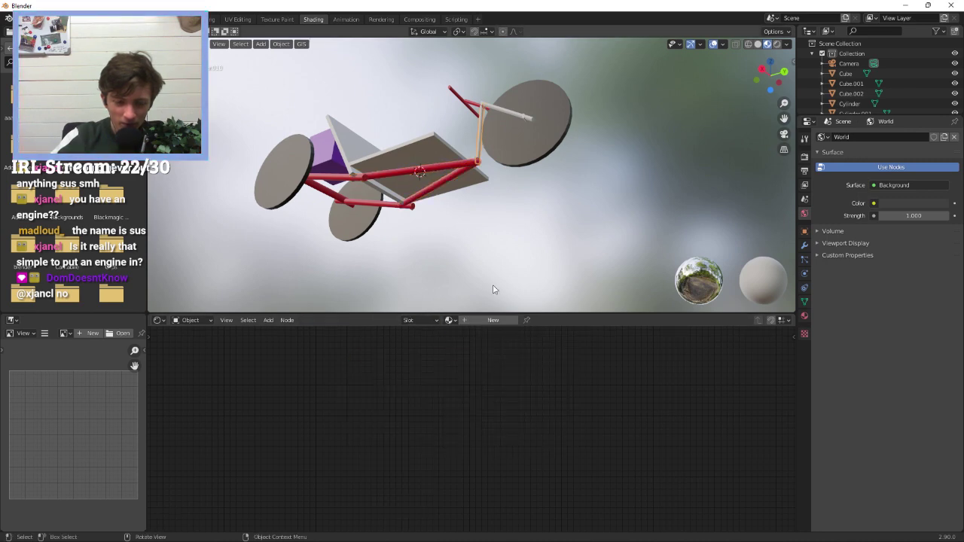
left_click(449, 320)
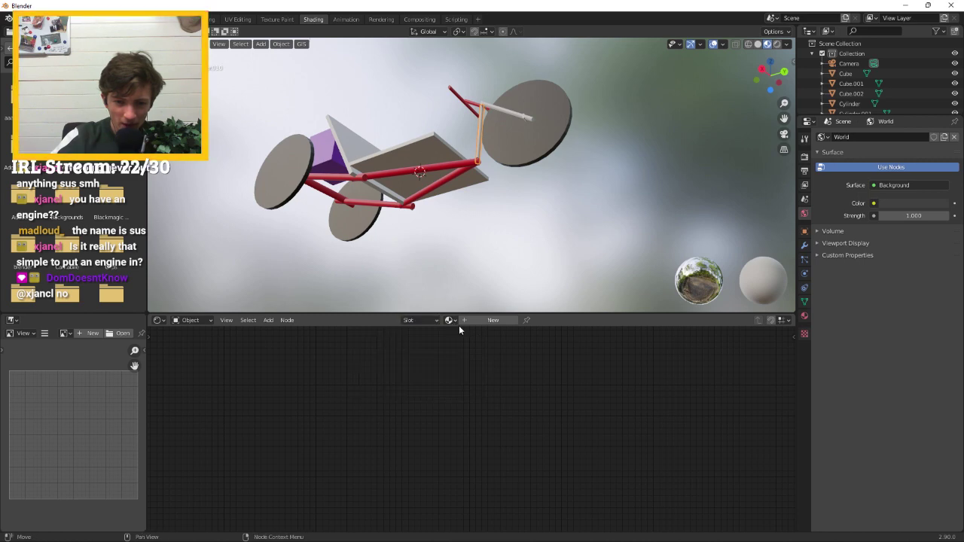
left_click(471, 345)
middle_click_drag(527, 181, 540, 150)
left_click(437, 321)
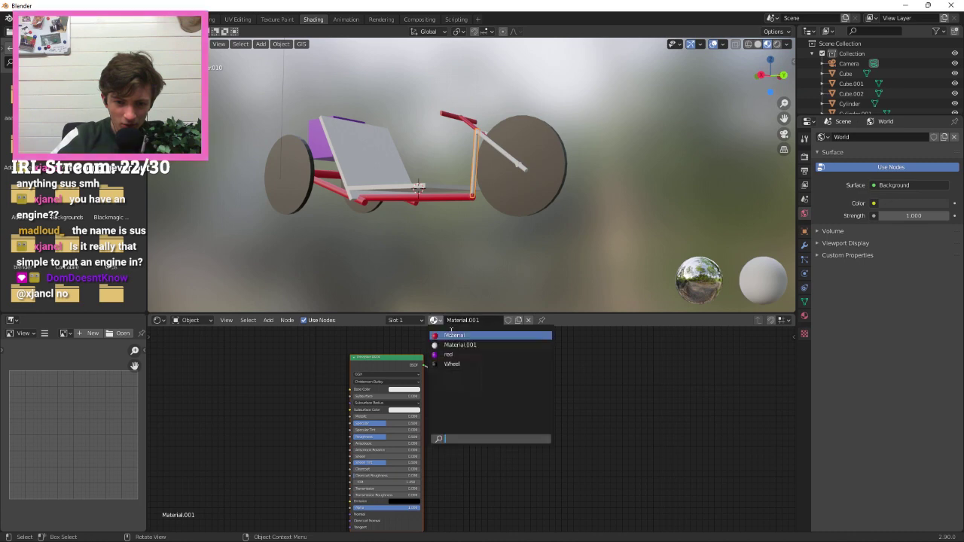
Assign the red material "Material" to the near fork leg beside the front wheel and turn to the other leg.
left_click(493, 142)
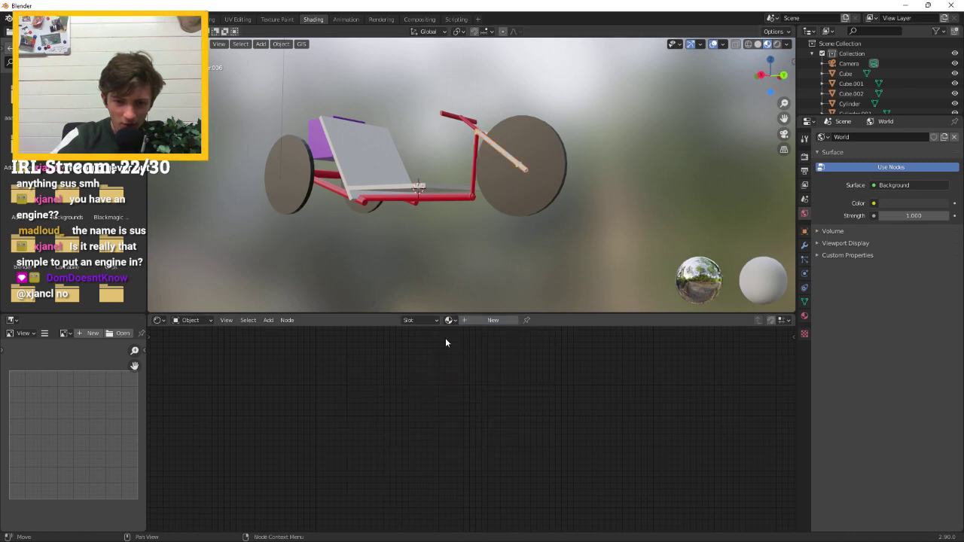
left_click(469, 335)
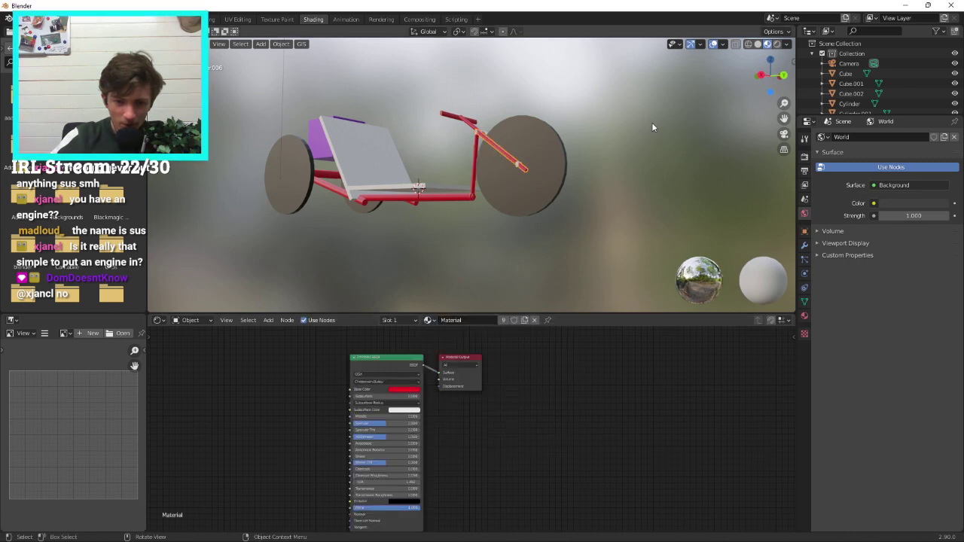
middle_click_drag(652, 122, 412, 176)
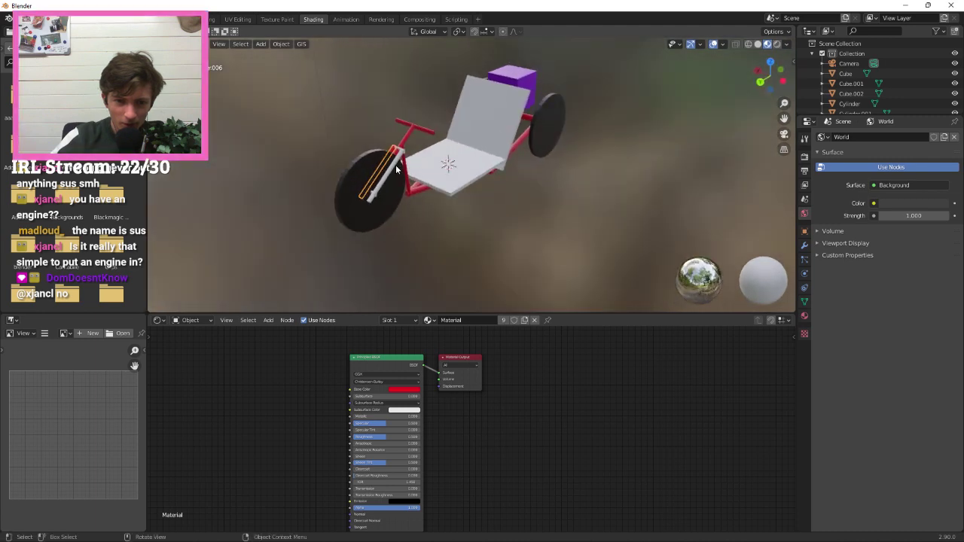
Assign the red material "Material" to the remaining unpainted fork leg beside the front wheel.
left_click(397, 169)
left_click(450, 320)
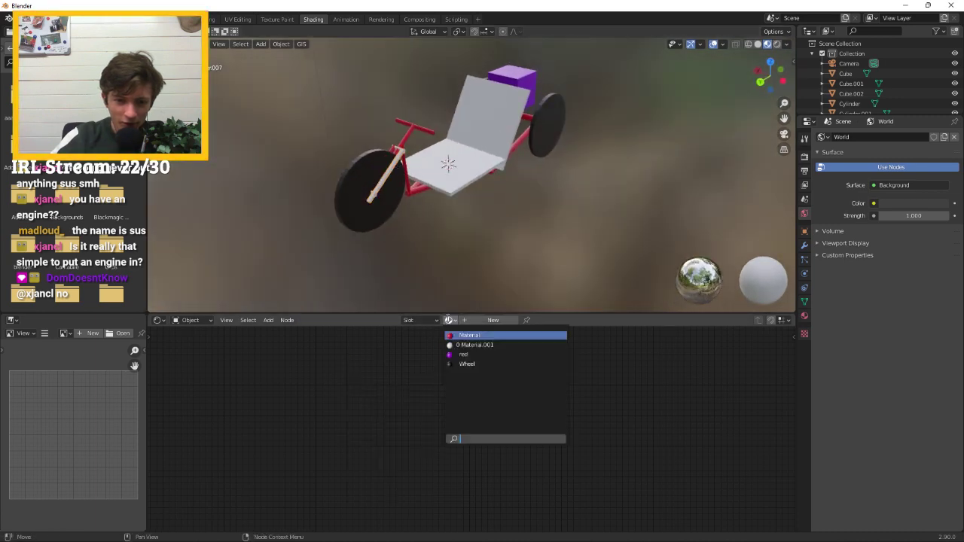
left_click(462, 336)
middle_click_drag(410, 160, 407, 187)
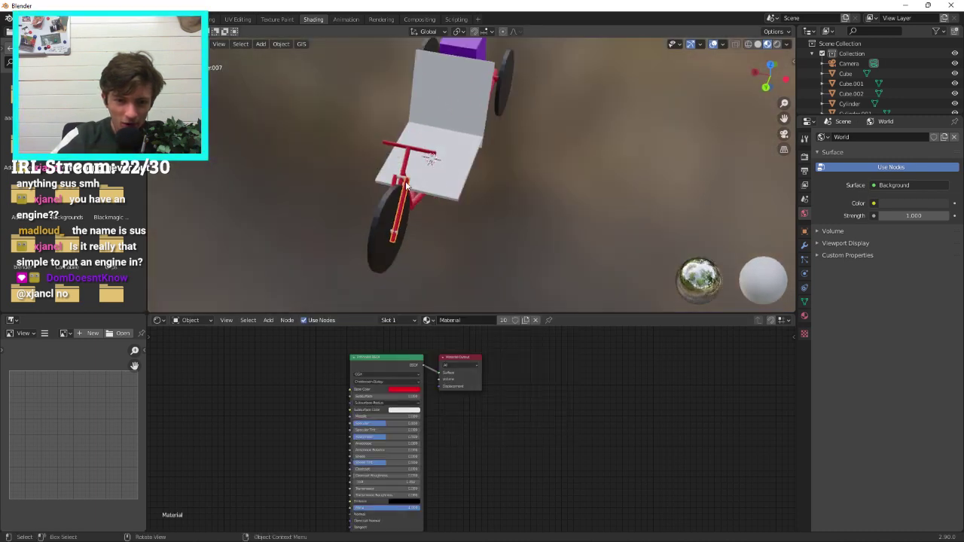
Assign the red material "Material" to the short crosspiece joining the fork legs above the front wheel.
left_click(405, 179)
left_click(427, 321)
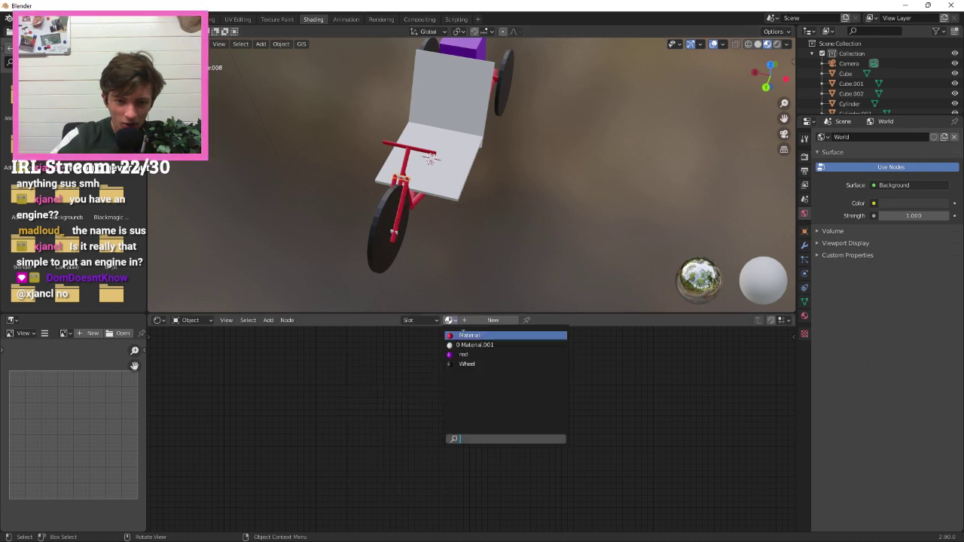
left_click(463, 337)
middle_click_drag(474, 248, 485, 189)
Assign the red material "Material" to the short axle through the centre of the front wheel.
left_click(399, 220)
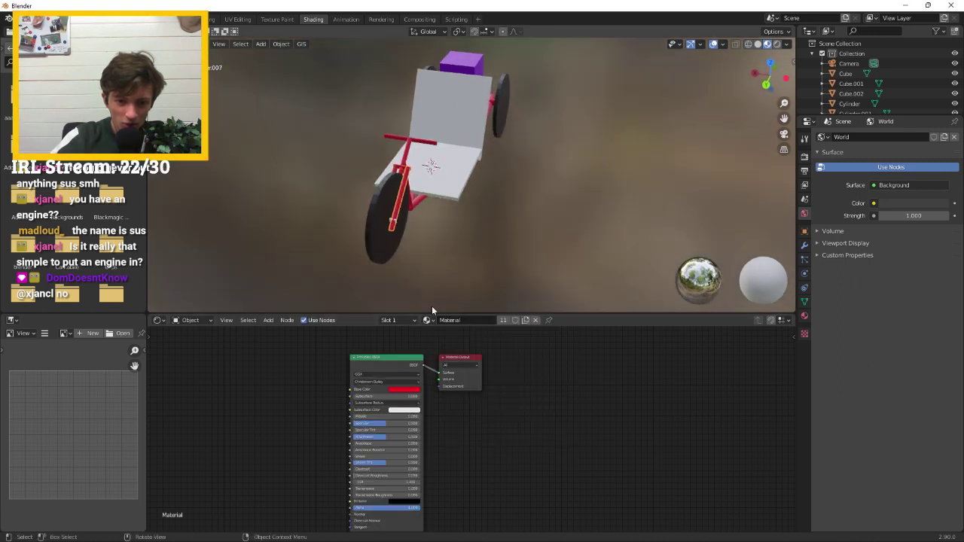
left_click(397, 227)
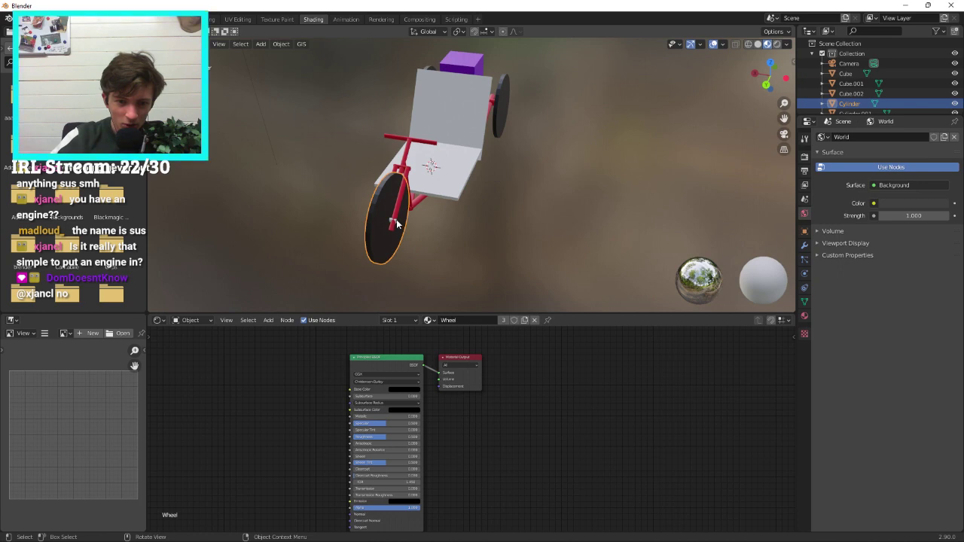
left_click(397, 224)
left_click(428, 320)
left_click(463, 334)
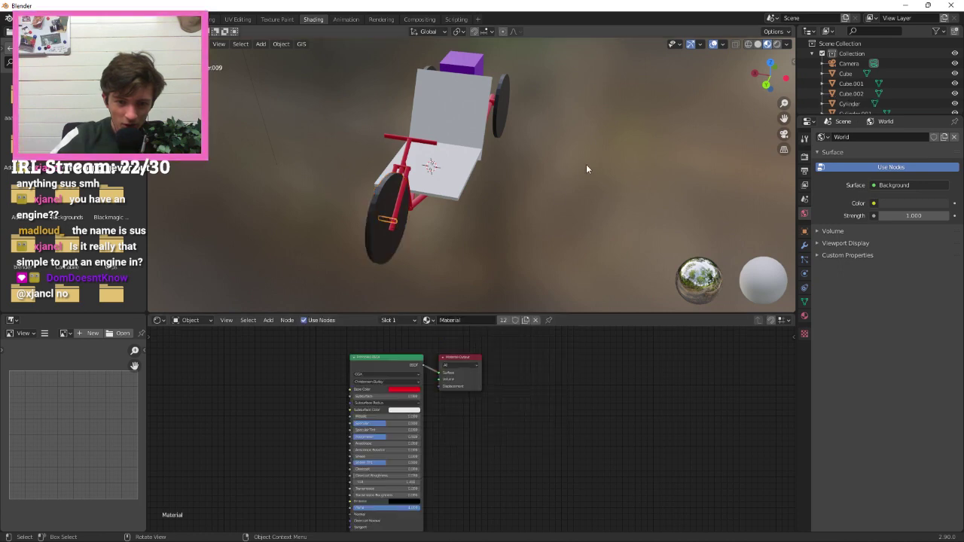
Create a new material for the seat's backrest and set its base color to yellow.
middle_click_drag(586, 169, 332, 158)
scroll(316, 126, "down", 5)
scroll(362, 173, "up", 5)
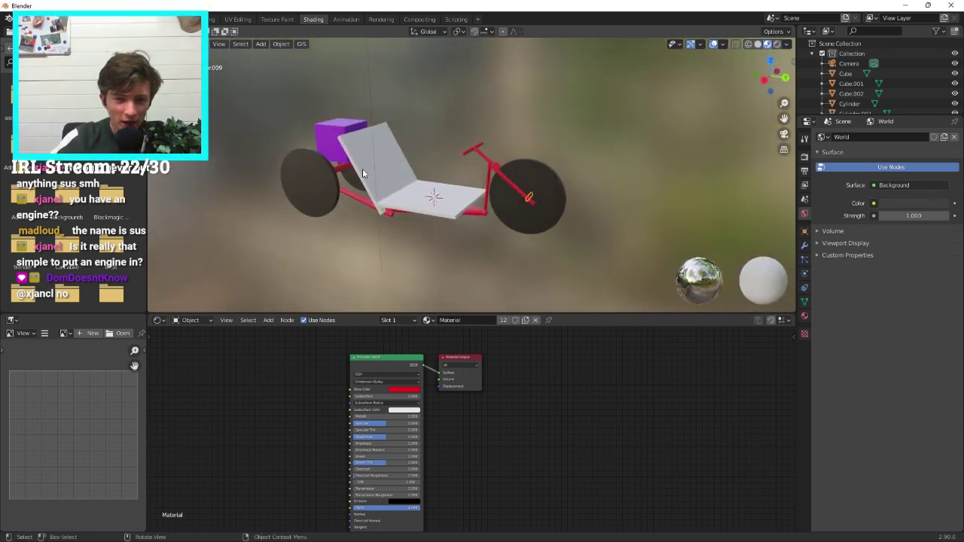
left_click(363, 172)
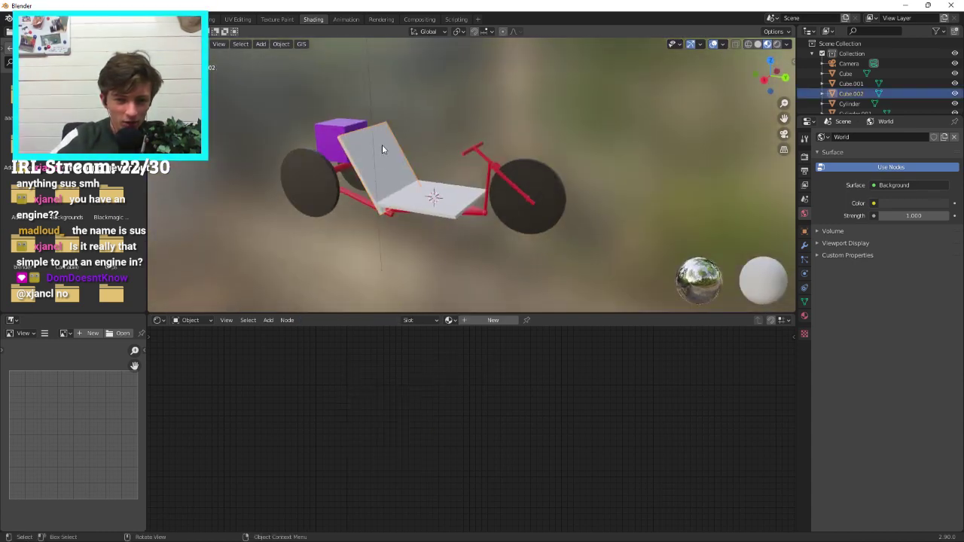
left_click(451, 320)
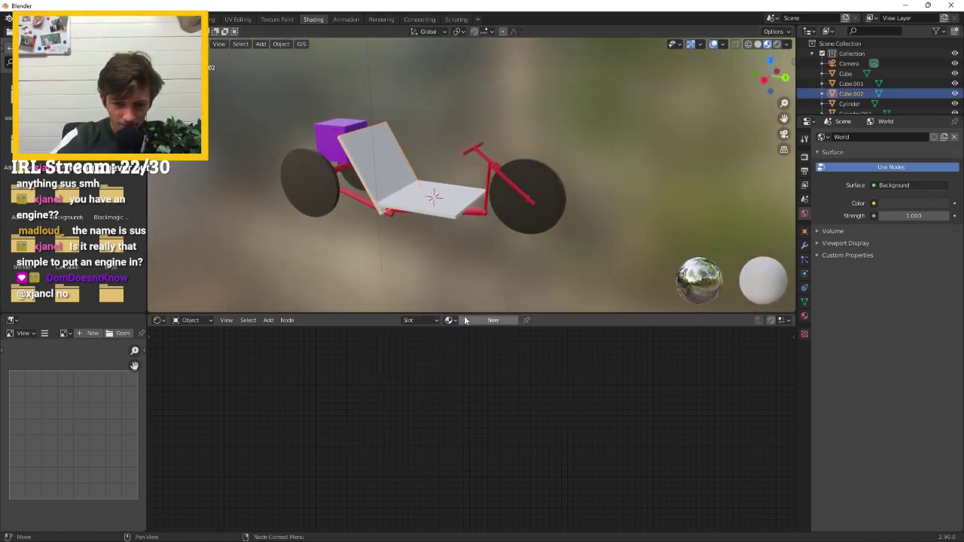
left_click(492, 320)
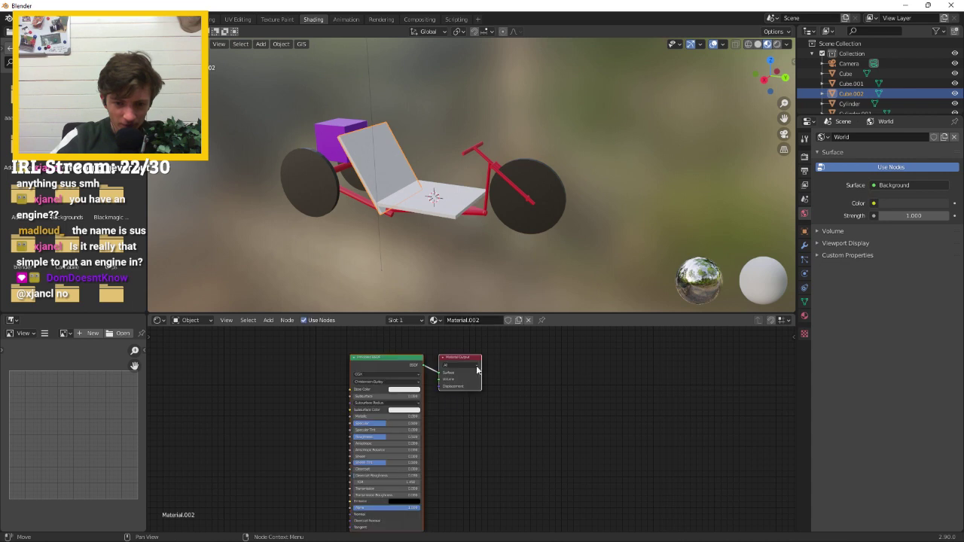
left_click(411, 393)
left_click(395, 337)
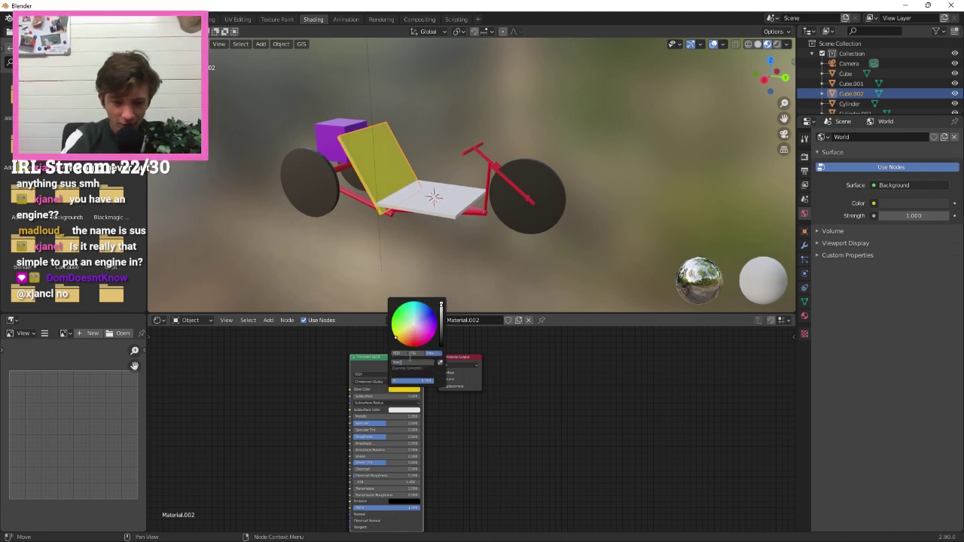
Assign the backrest's yellow material "Material.002" to the flat seat base and clear the selection.
left_click(452, 202)
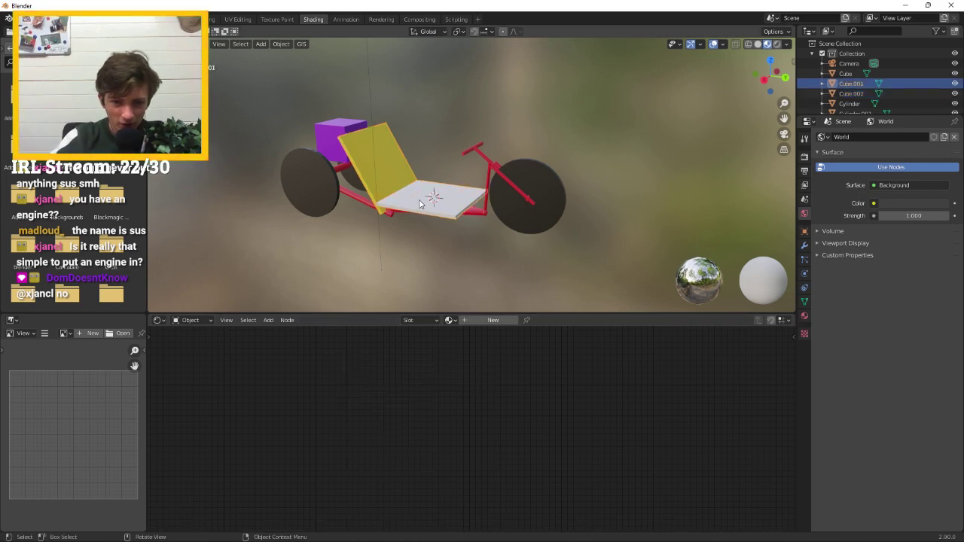
left_click(466, 321)
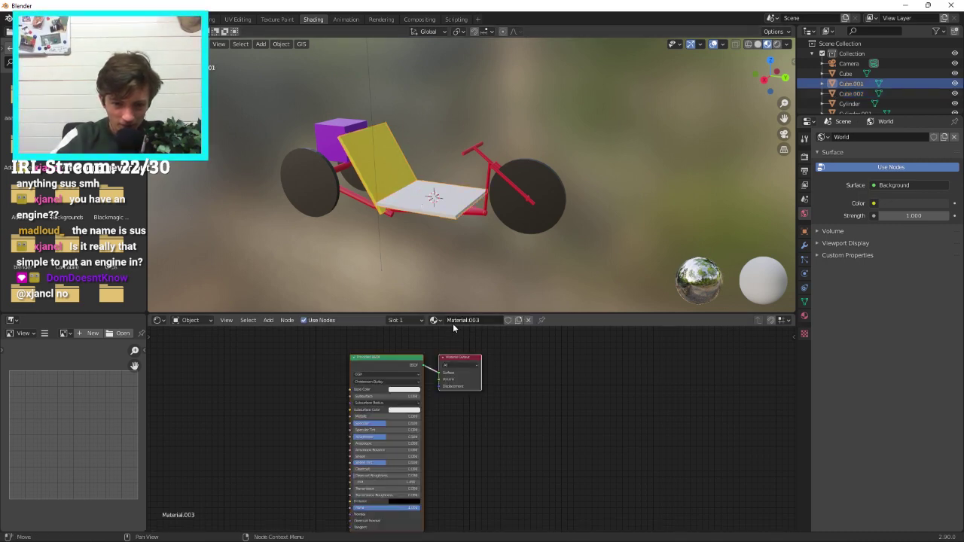
left_click(434, 320)
left_click(461, 353)
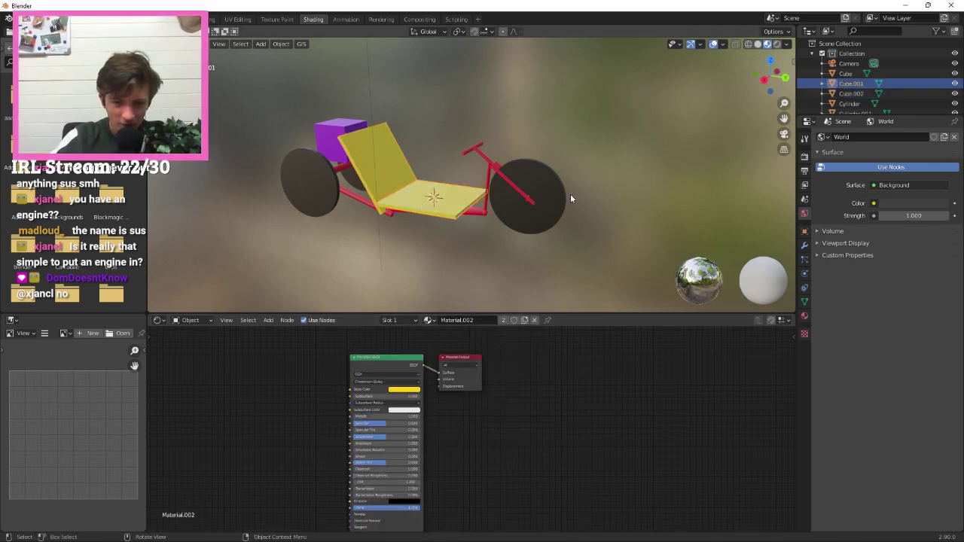
middle_click_drag(570, 193, 544, 165)
left_click(586, 202)
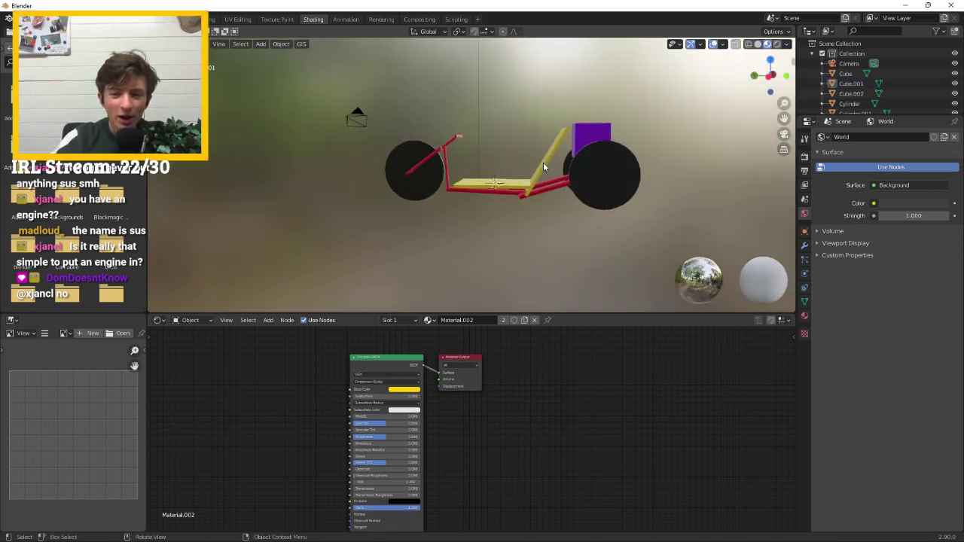
Look through the camera, lock the camera to the view and reframe the vehicle larger and more from the side.
key("KP_0")
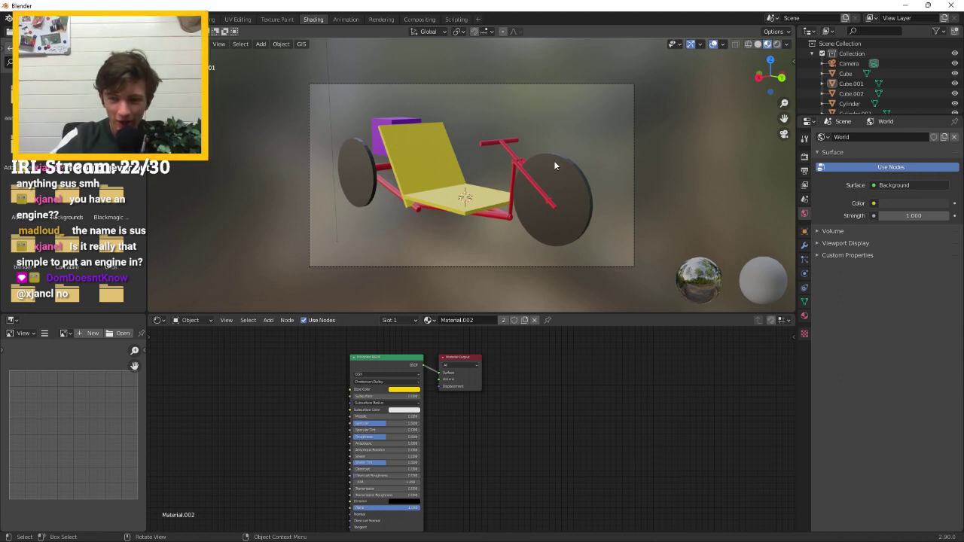
middle_click_drag(554, 160, 497, 181)
key("KP_0")
key("KP_0")
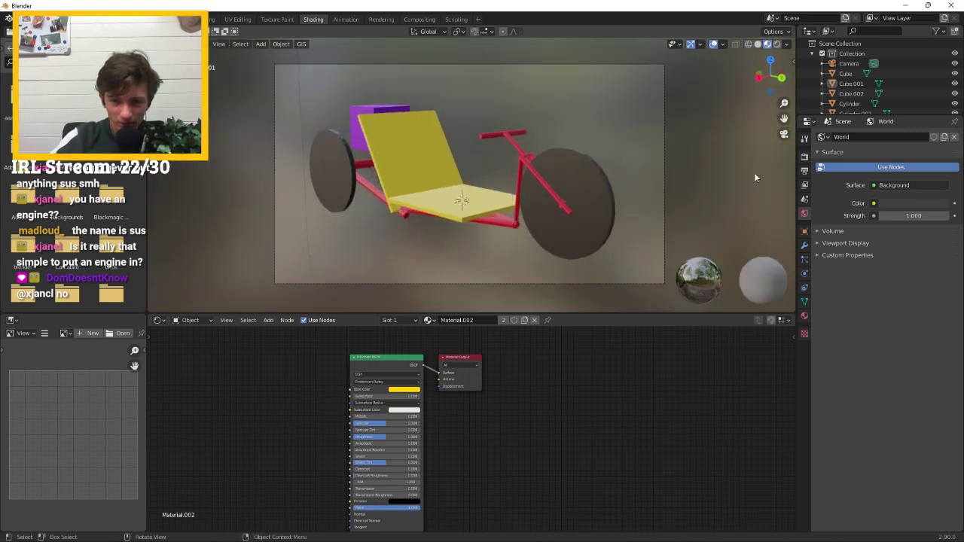
left_click(793, 57)
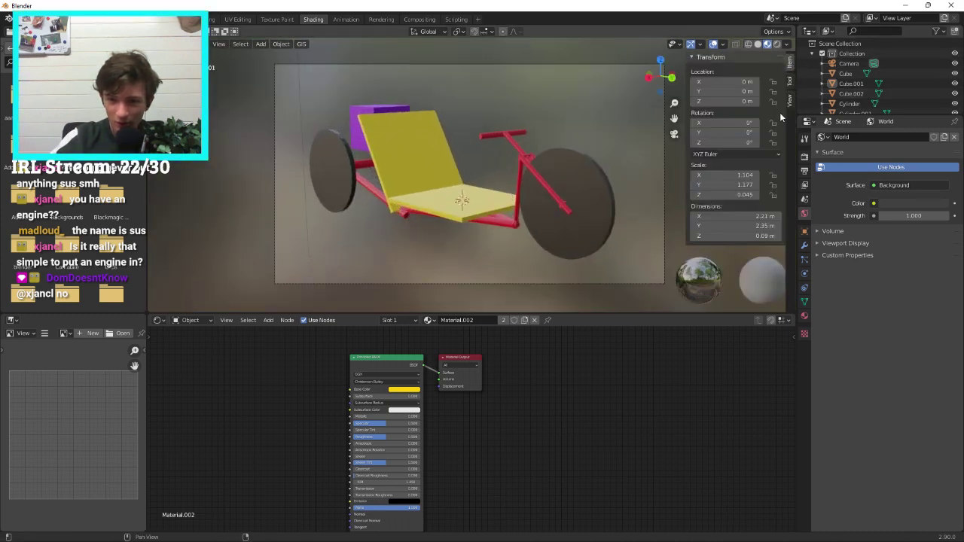
left_click(788, 102)
left_click(730, 181)
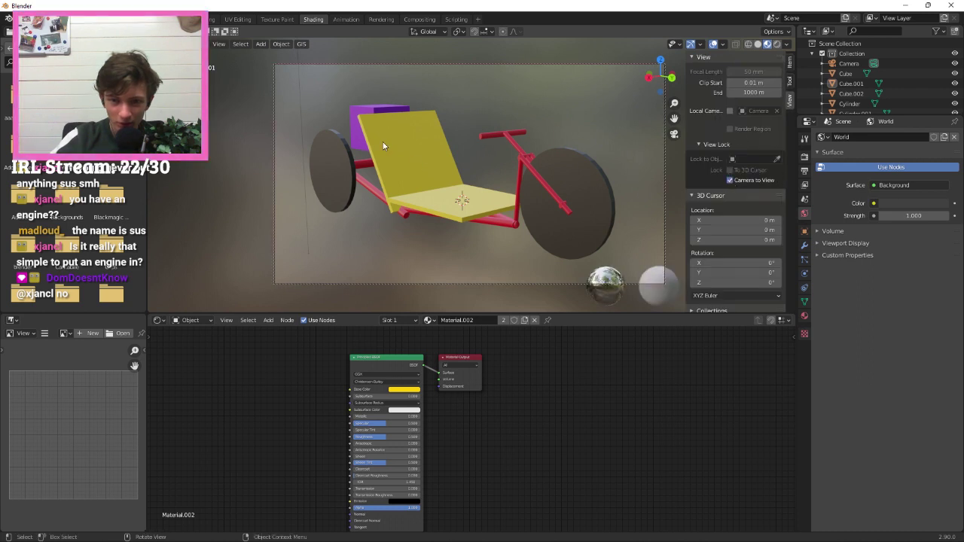
middle_click_drag(384, 146, 420, 155)
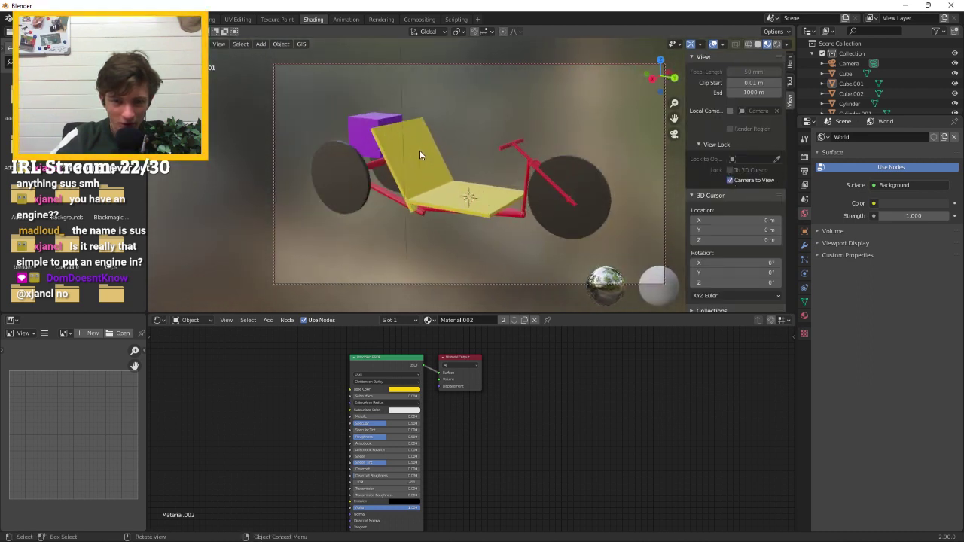
middle_click_drag(682, 126, 526, 142)
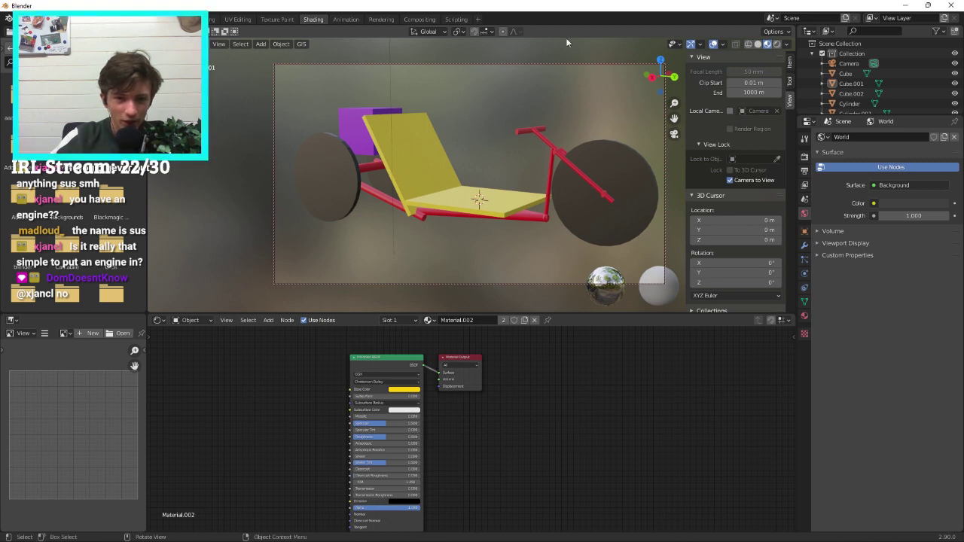
Switch the viewport to rendered shading, render the image with Eevee and close the result.
left_click(777, 43)
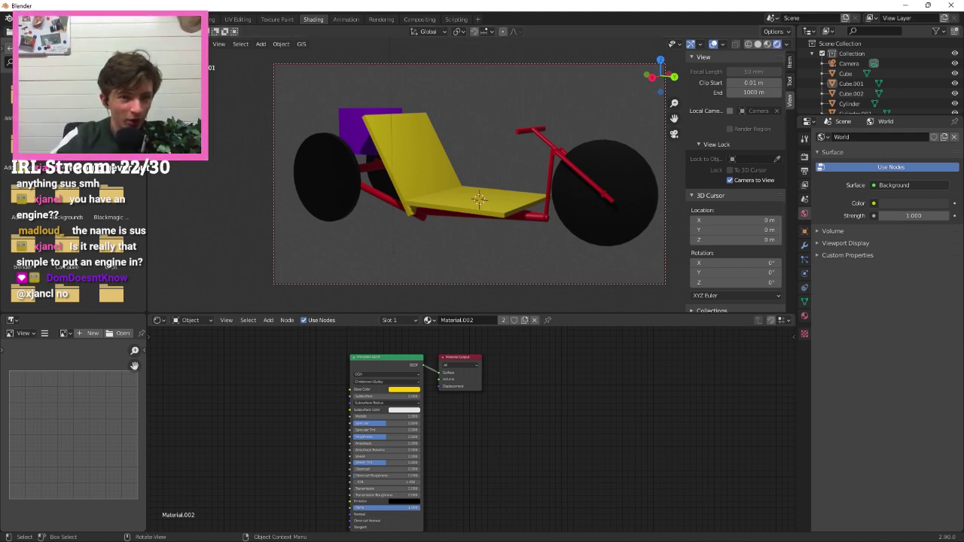
key("F12")
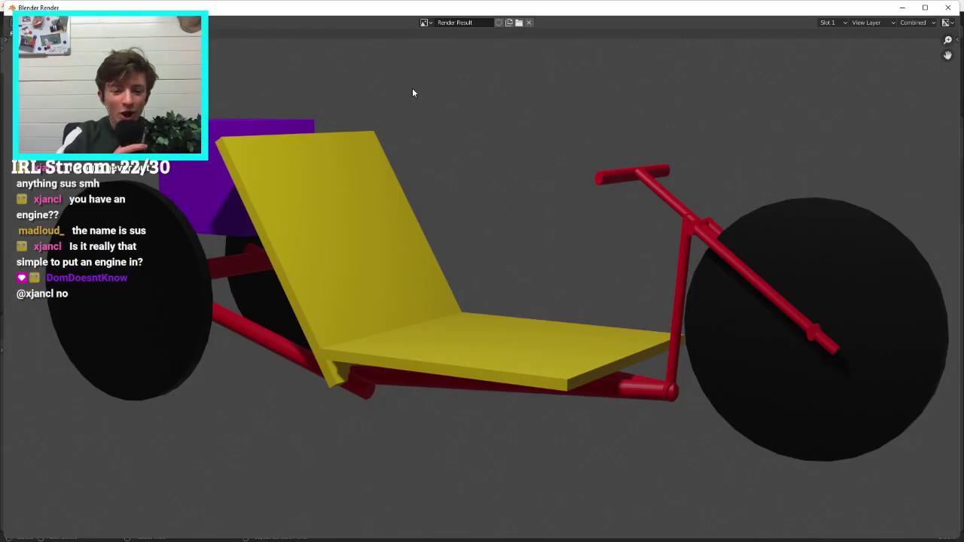
left_click(949, 8)
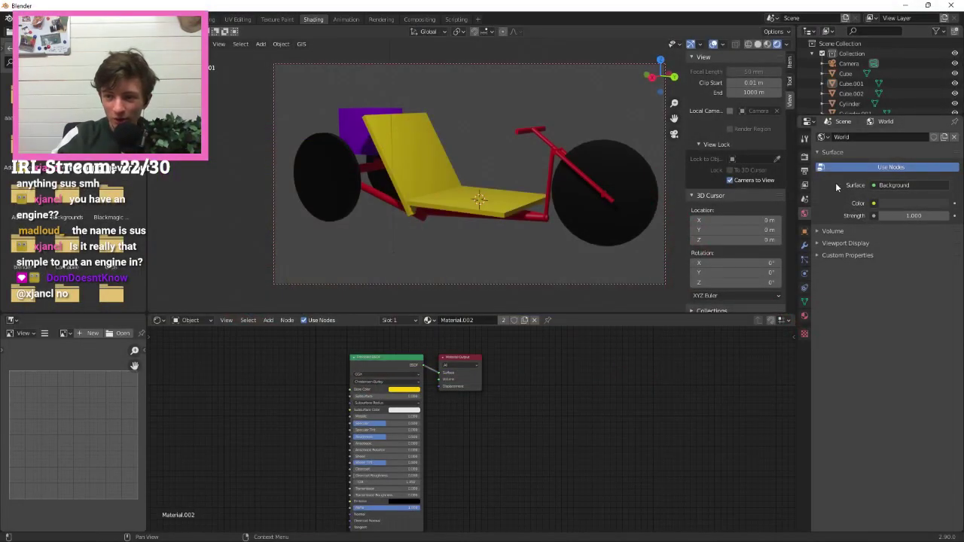
Change the render engine to Cycles and render the image from the camera.
left_click(805, 156)
left_click(884, 138)
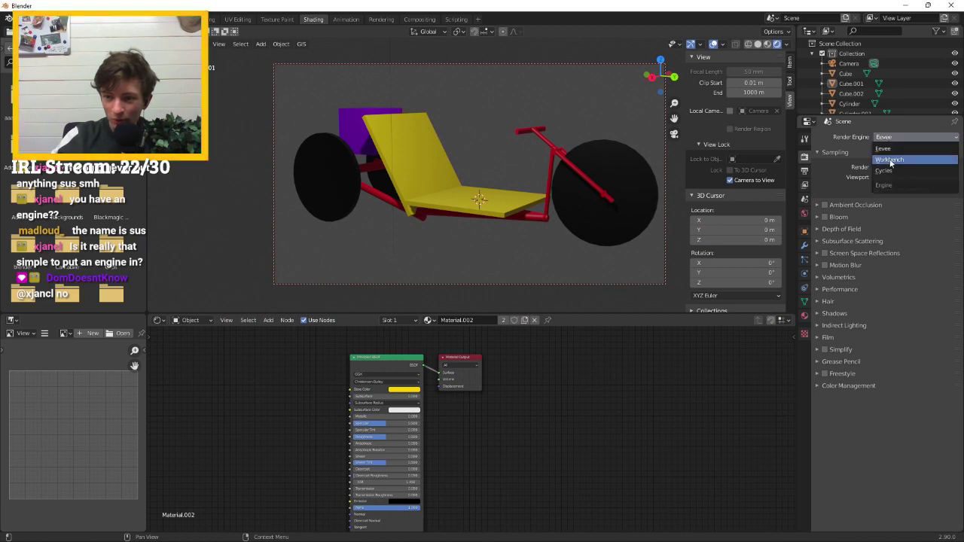
left_click(885, 171)
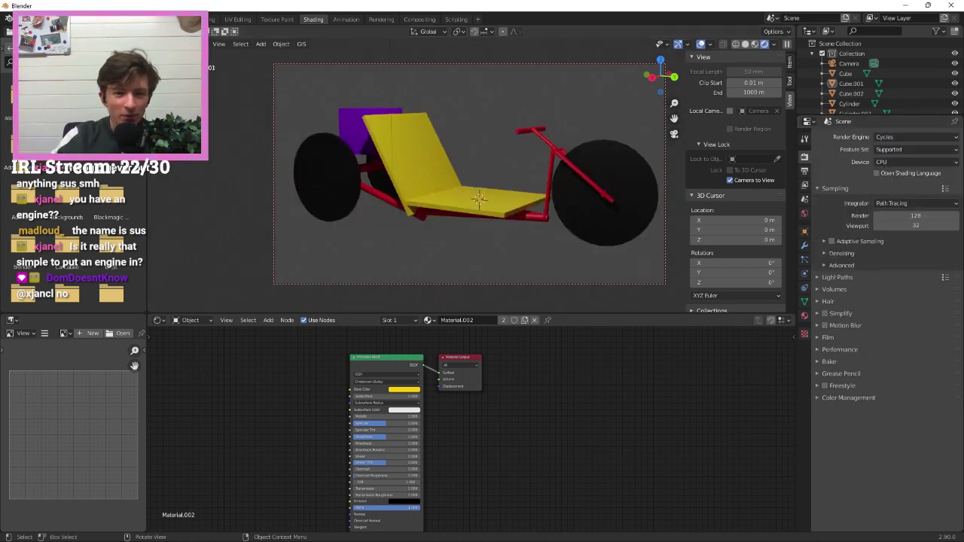
key("F12")
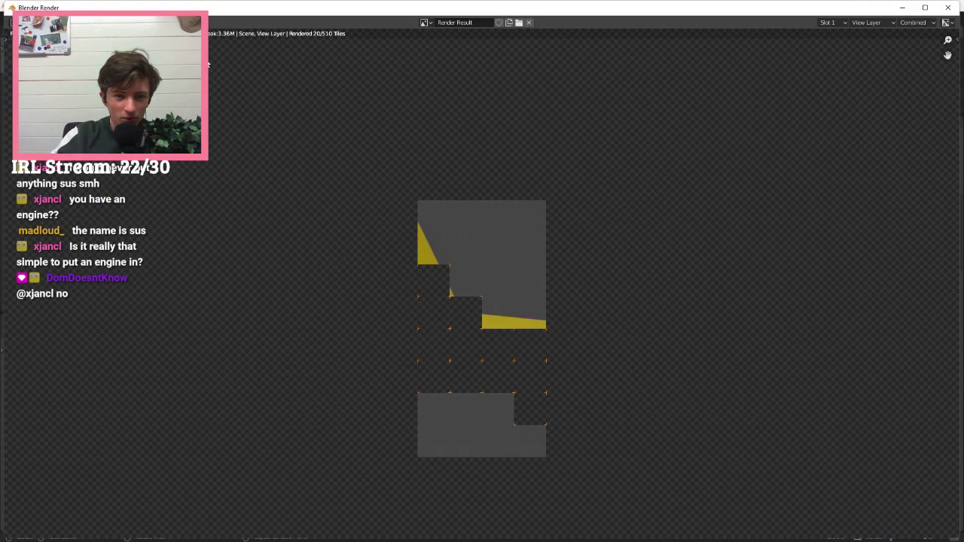
Examine the Cycles render of the whole vehicle at different zoom levels.
scroll(543, 277, "down", 3)
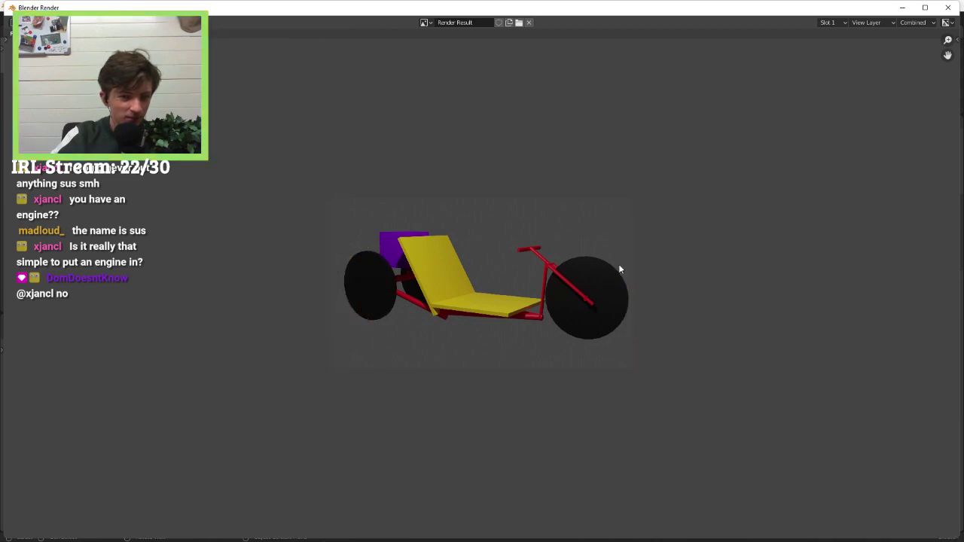
scroll(537, 281, "up", 3)
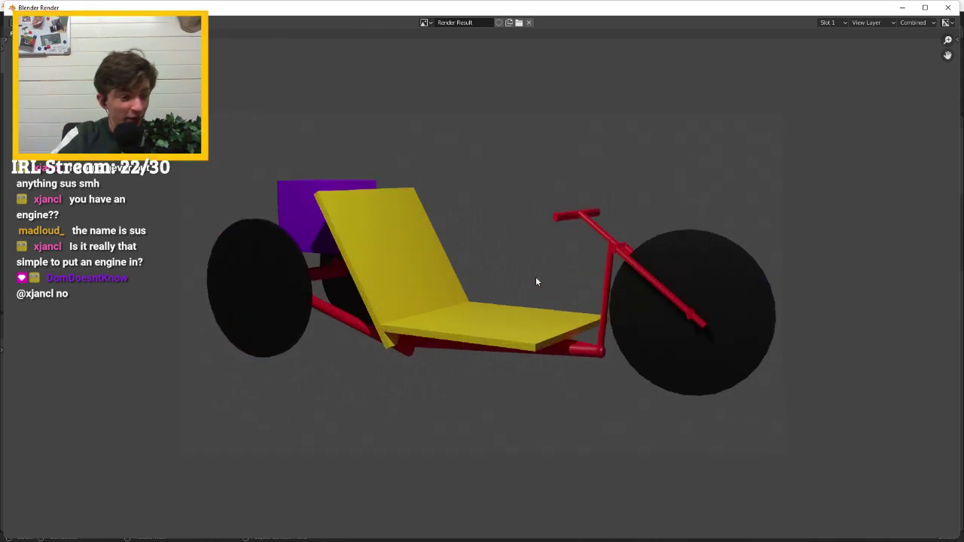
scroll(536, 282, "up", 1)
scroll(537, 282, "down", 2)
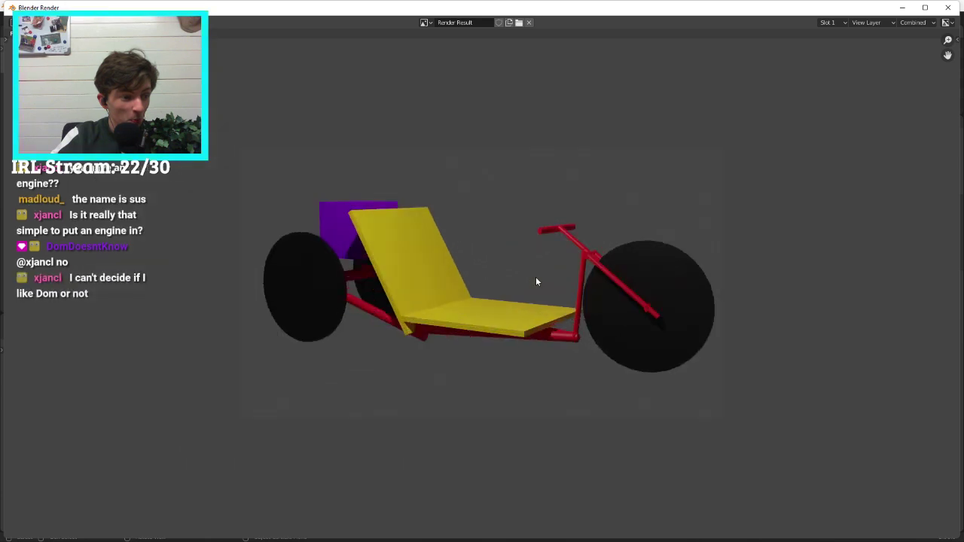
scroll(537, 282, "down", 2)
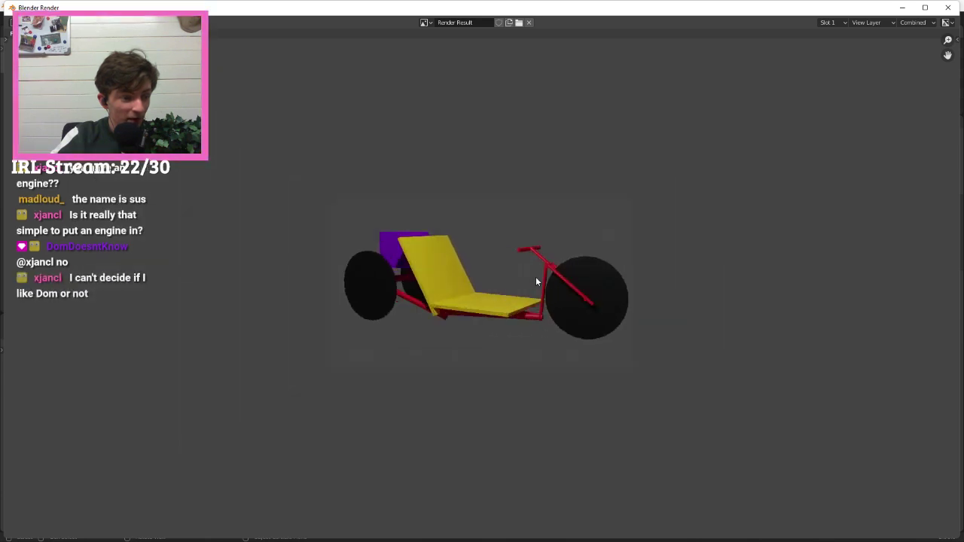
scroll(536, 282, "down", 1)
scroll(536, 282, "up", 2)
scroll(537, 282, "up", 1)
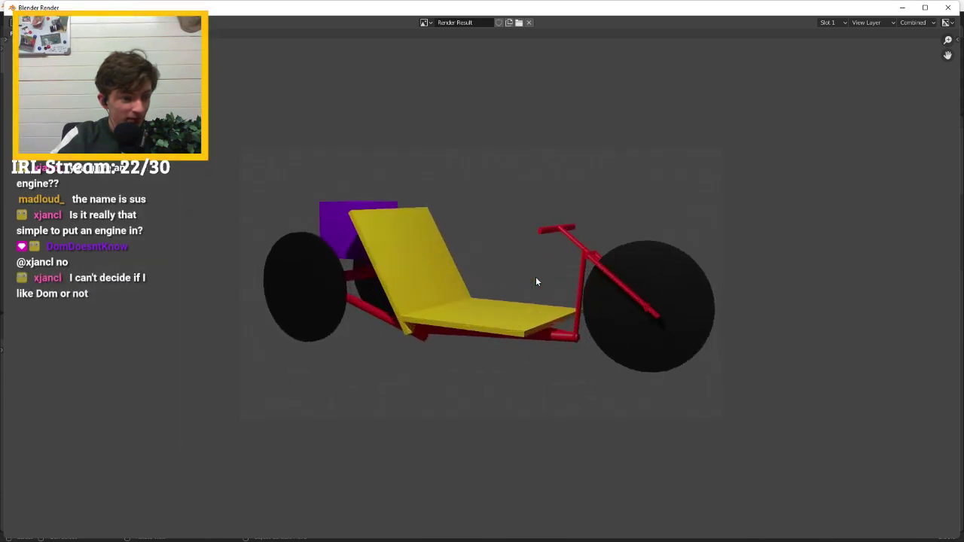
scroll(536, 282, "up", 2)
scroll(500, 236, "down", 3)
scroll(495, 239, "up", 1)
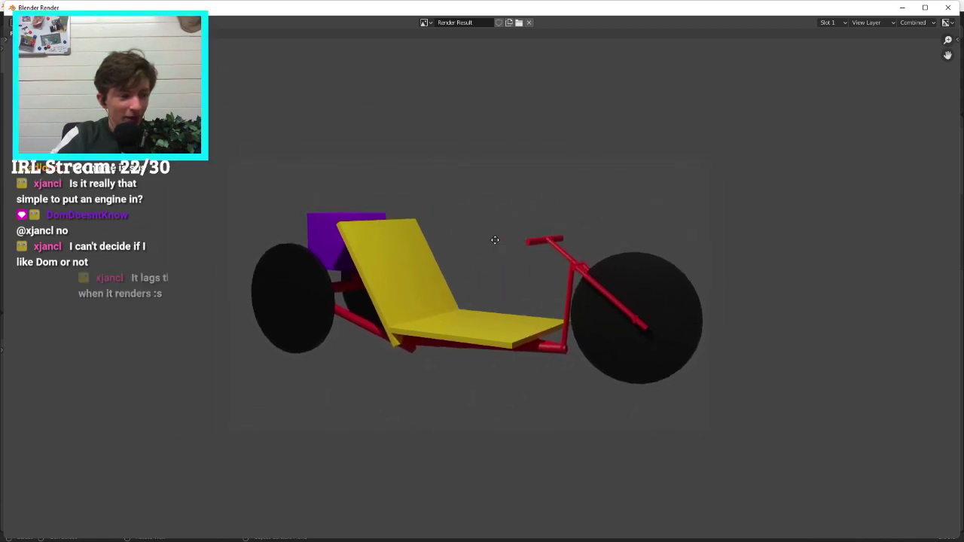
scroll(486, 249, "up", 1)
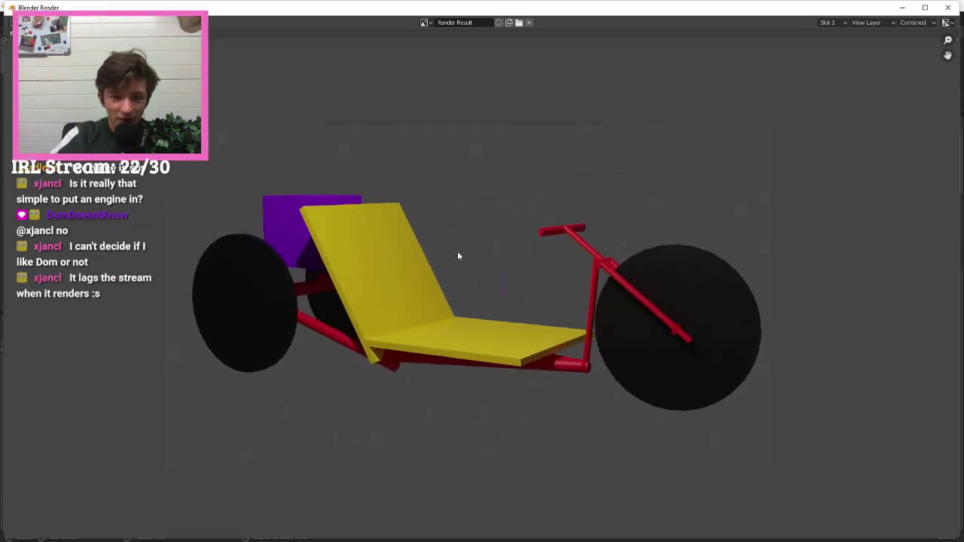